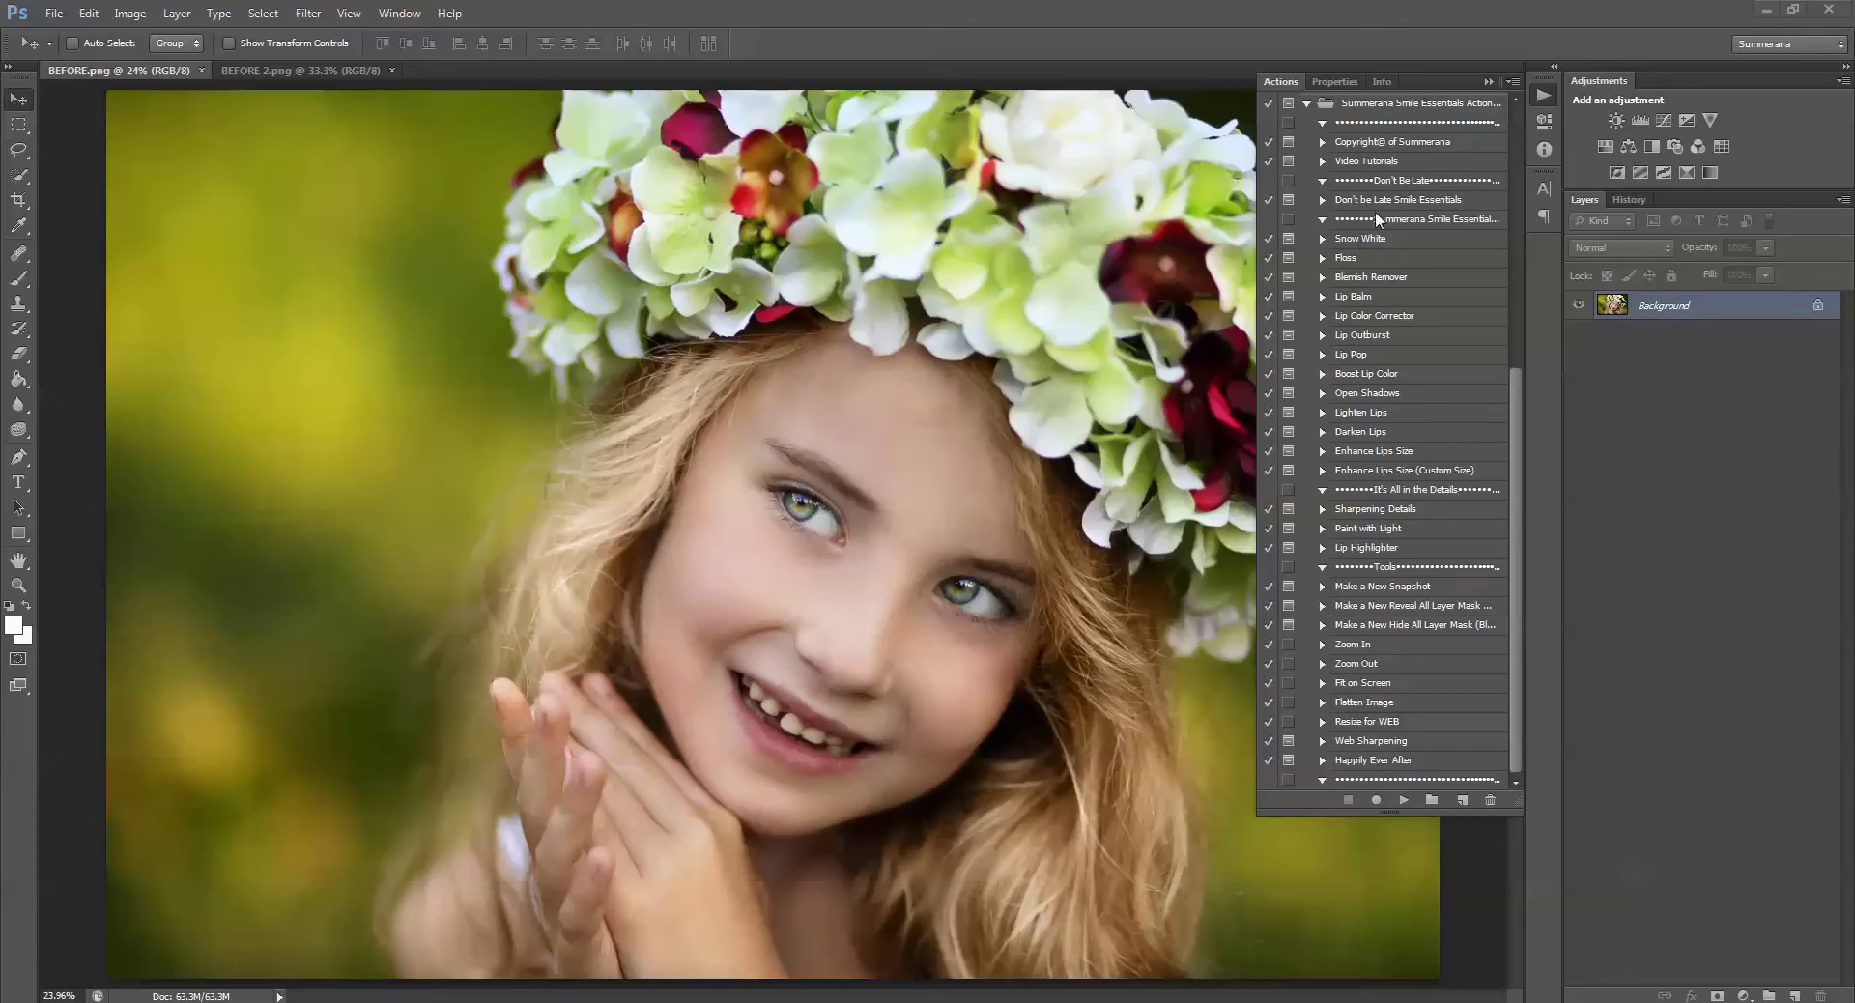
Expand the Smile Essentials action set and select the Snow White action
{"action": "left_click", "coordinate": [1398, 184]}
{"action": "left_click", "coordinate": [1398, 200]}
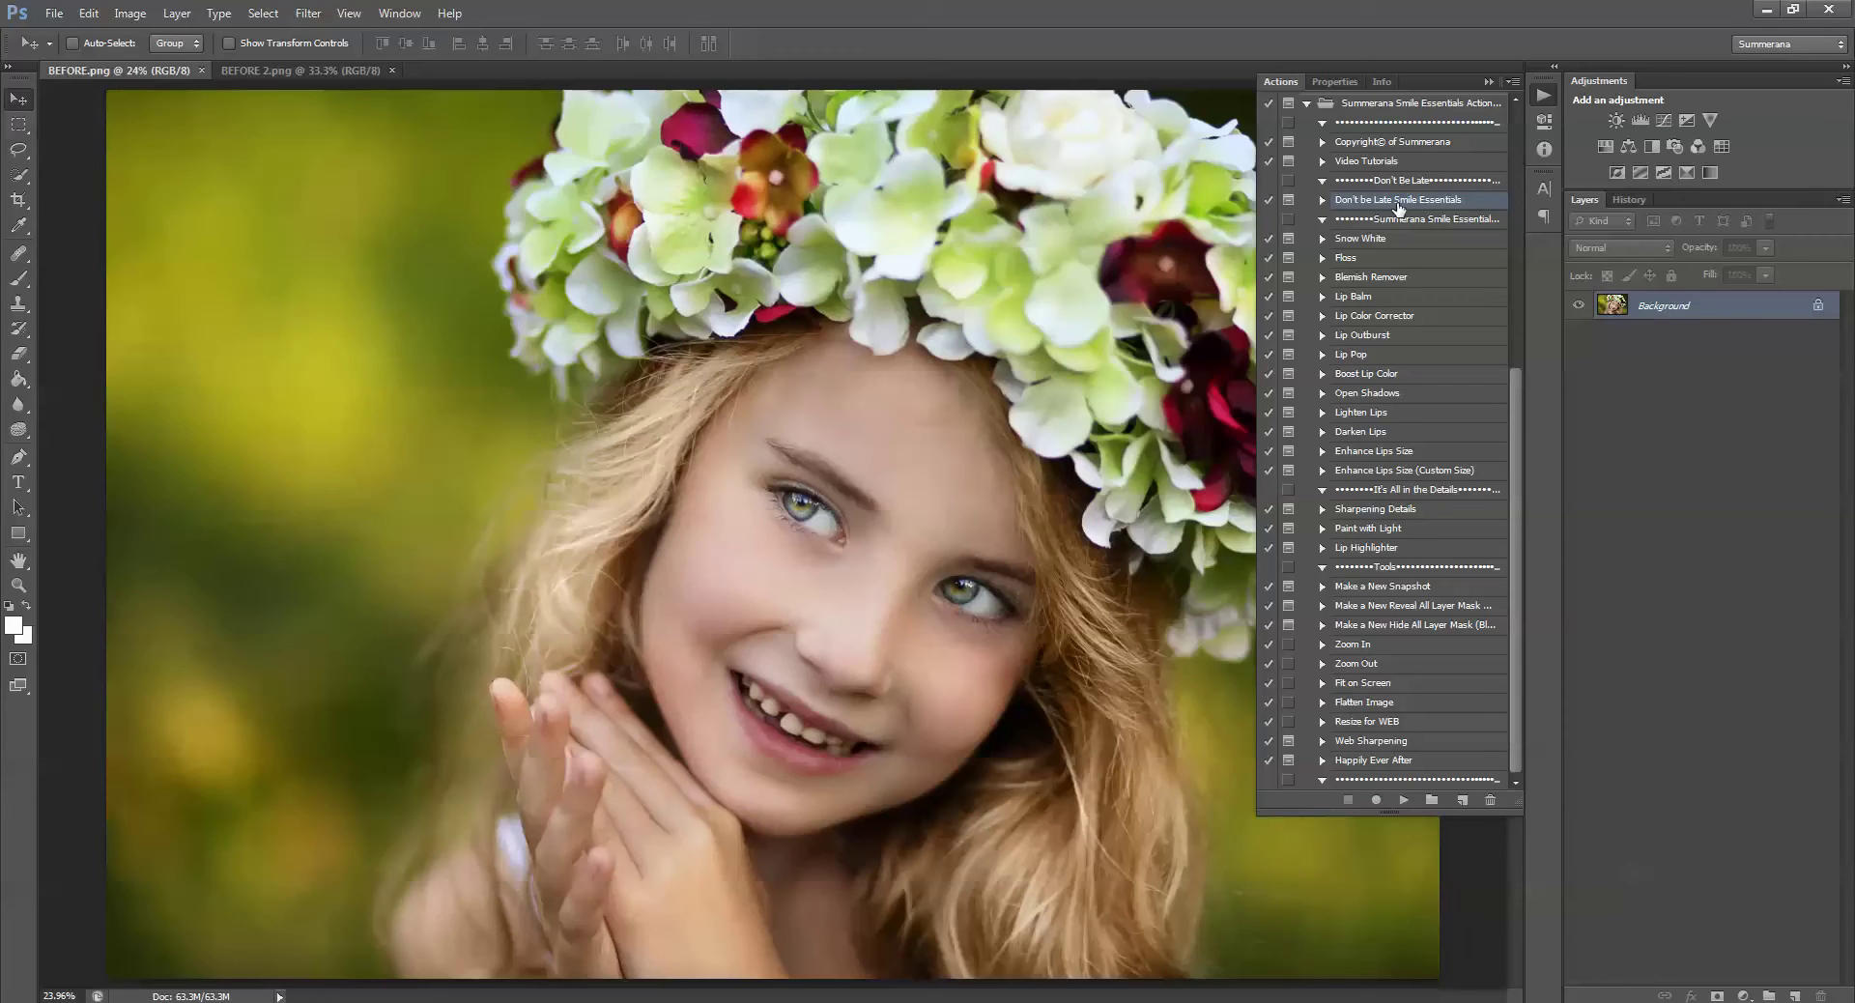
{"action": "left_click", "coordinate": [1368, 240]}
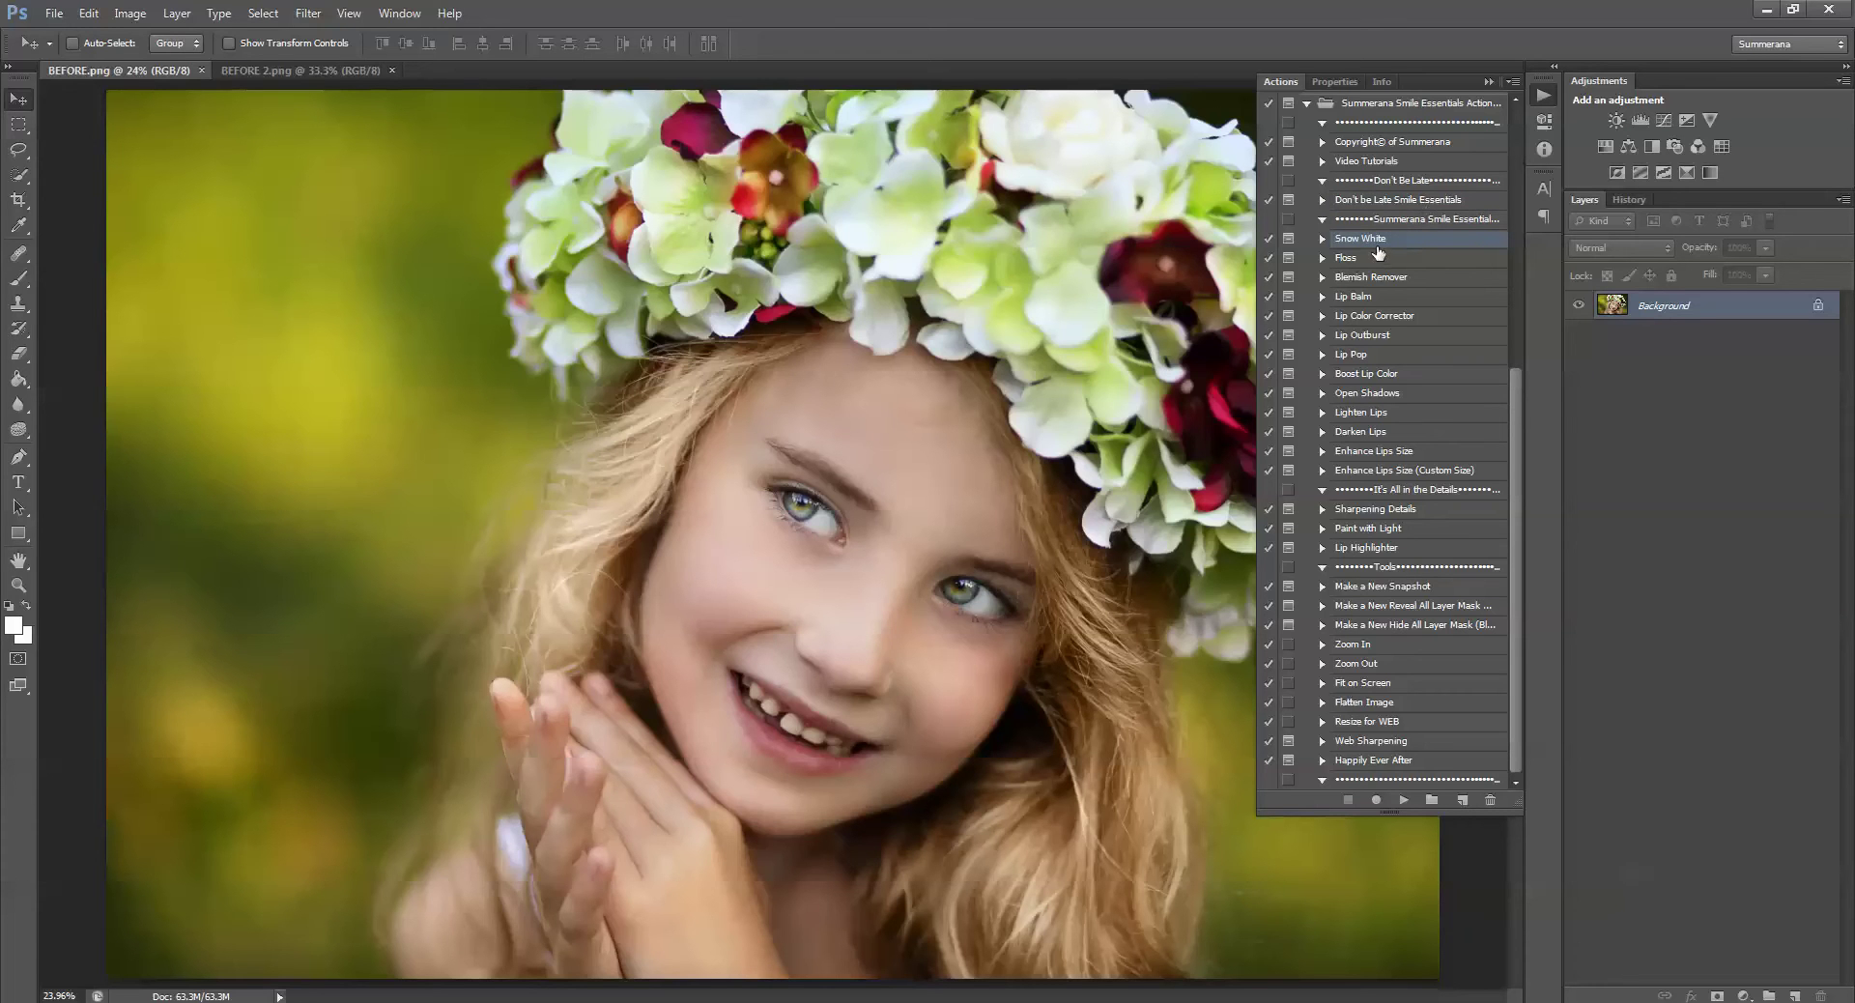
{"action": "key", "text": "Down"}
{"action": "key", "text": "Down"}
{"action": "key", "text": "Down"}
{"action": "key", "text": "Down"}
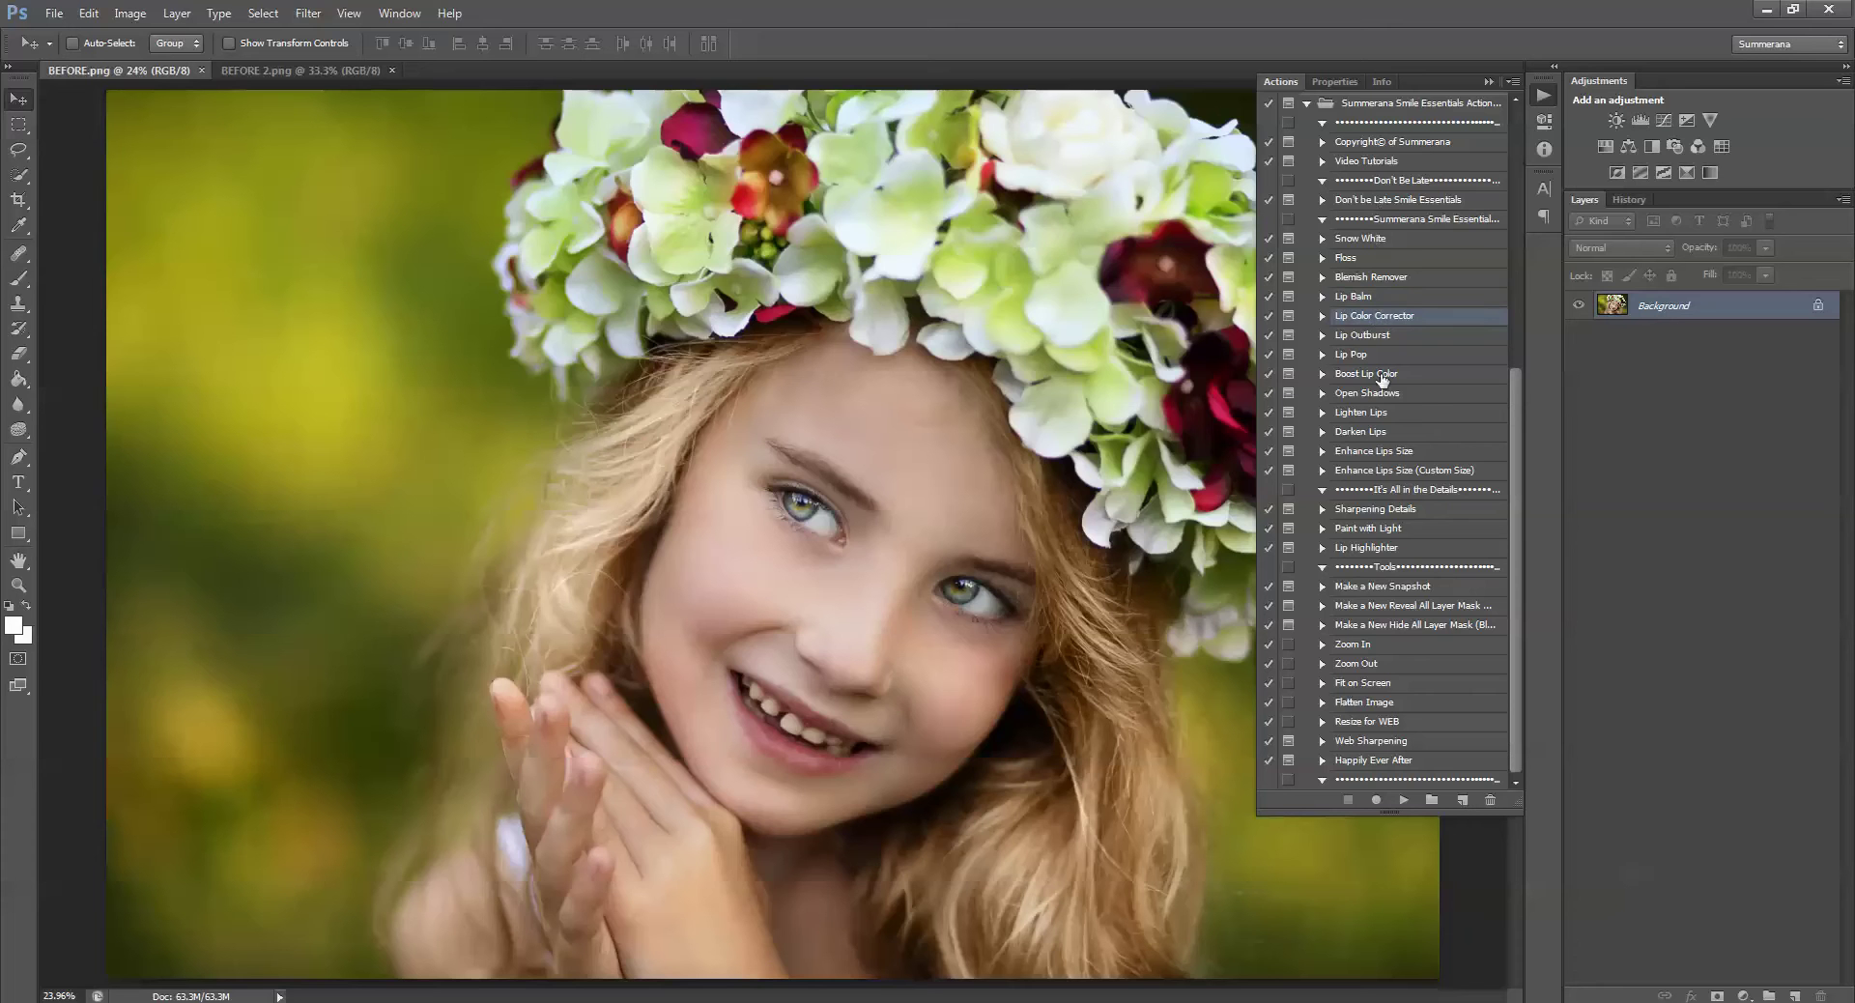
{"action": "left_click", "coordinate": [1382, 240]}
{"action": "left_click", "coordinate": [1381, 260]}
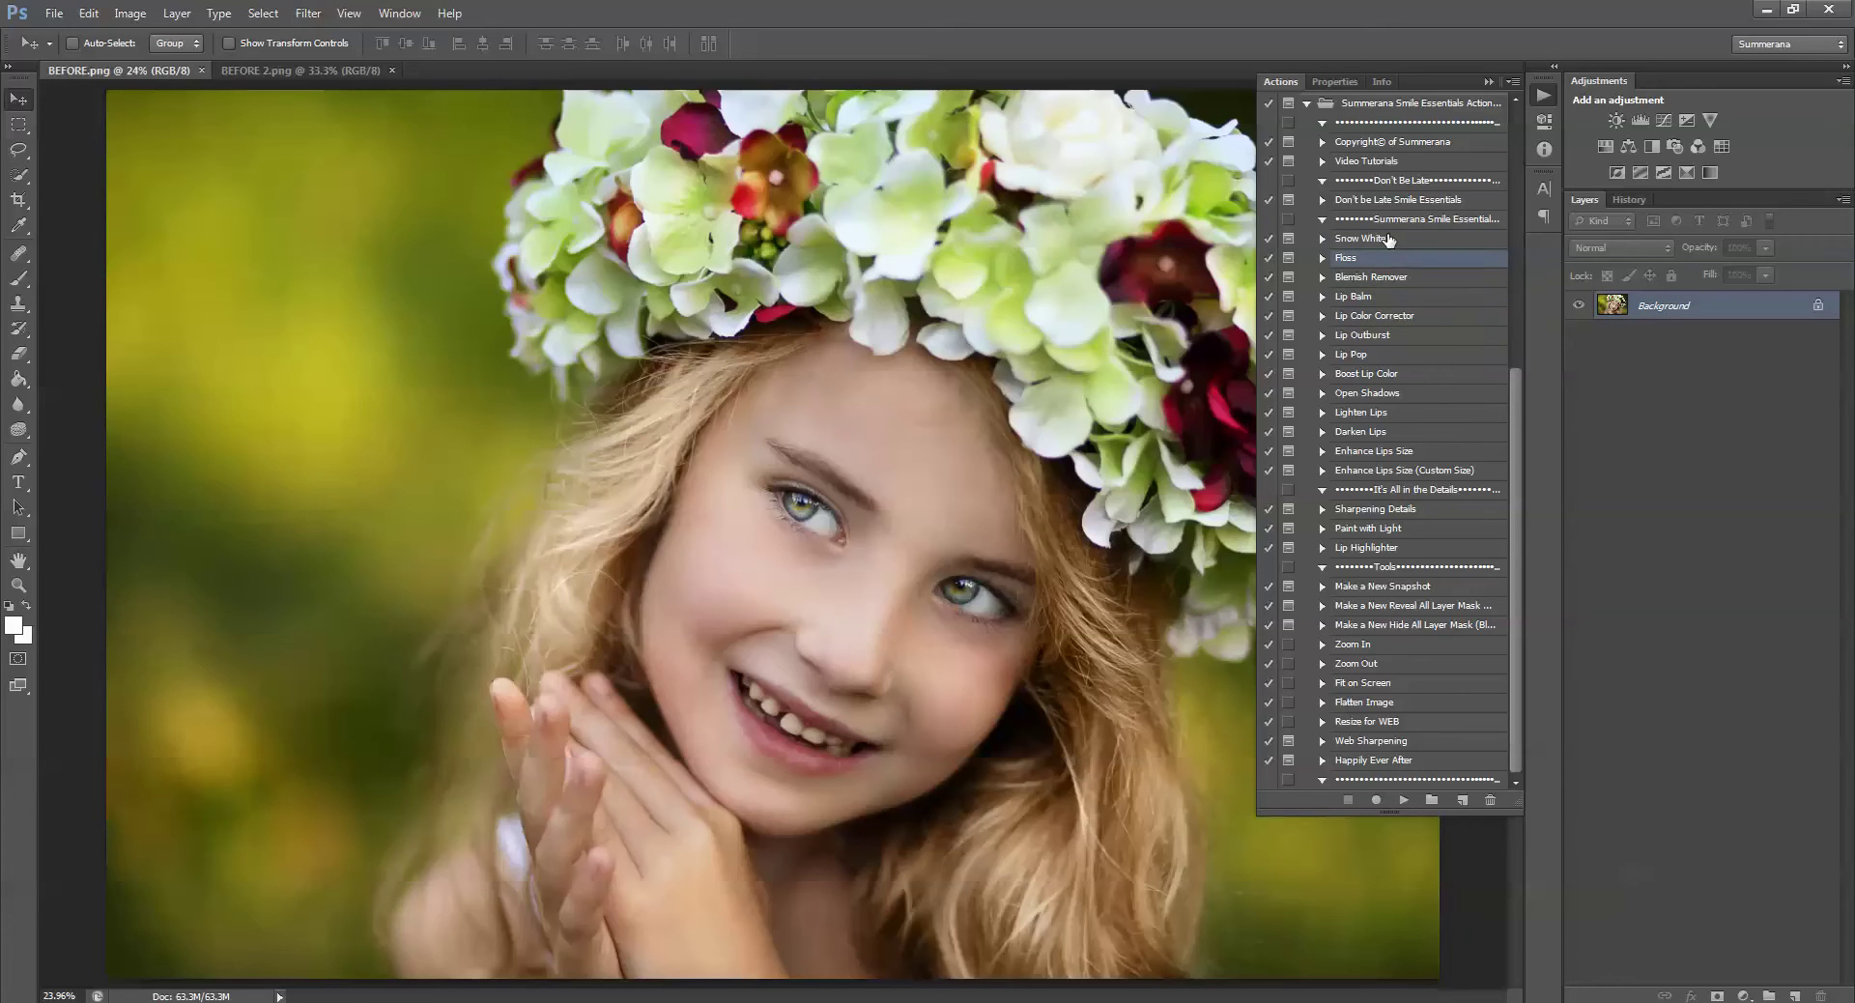
{"action": "left_click", "coordinate": [1383, 241]}
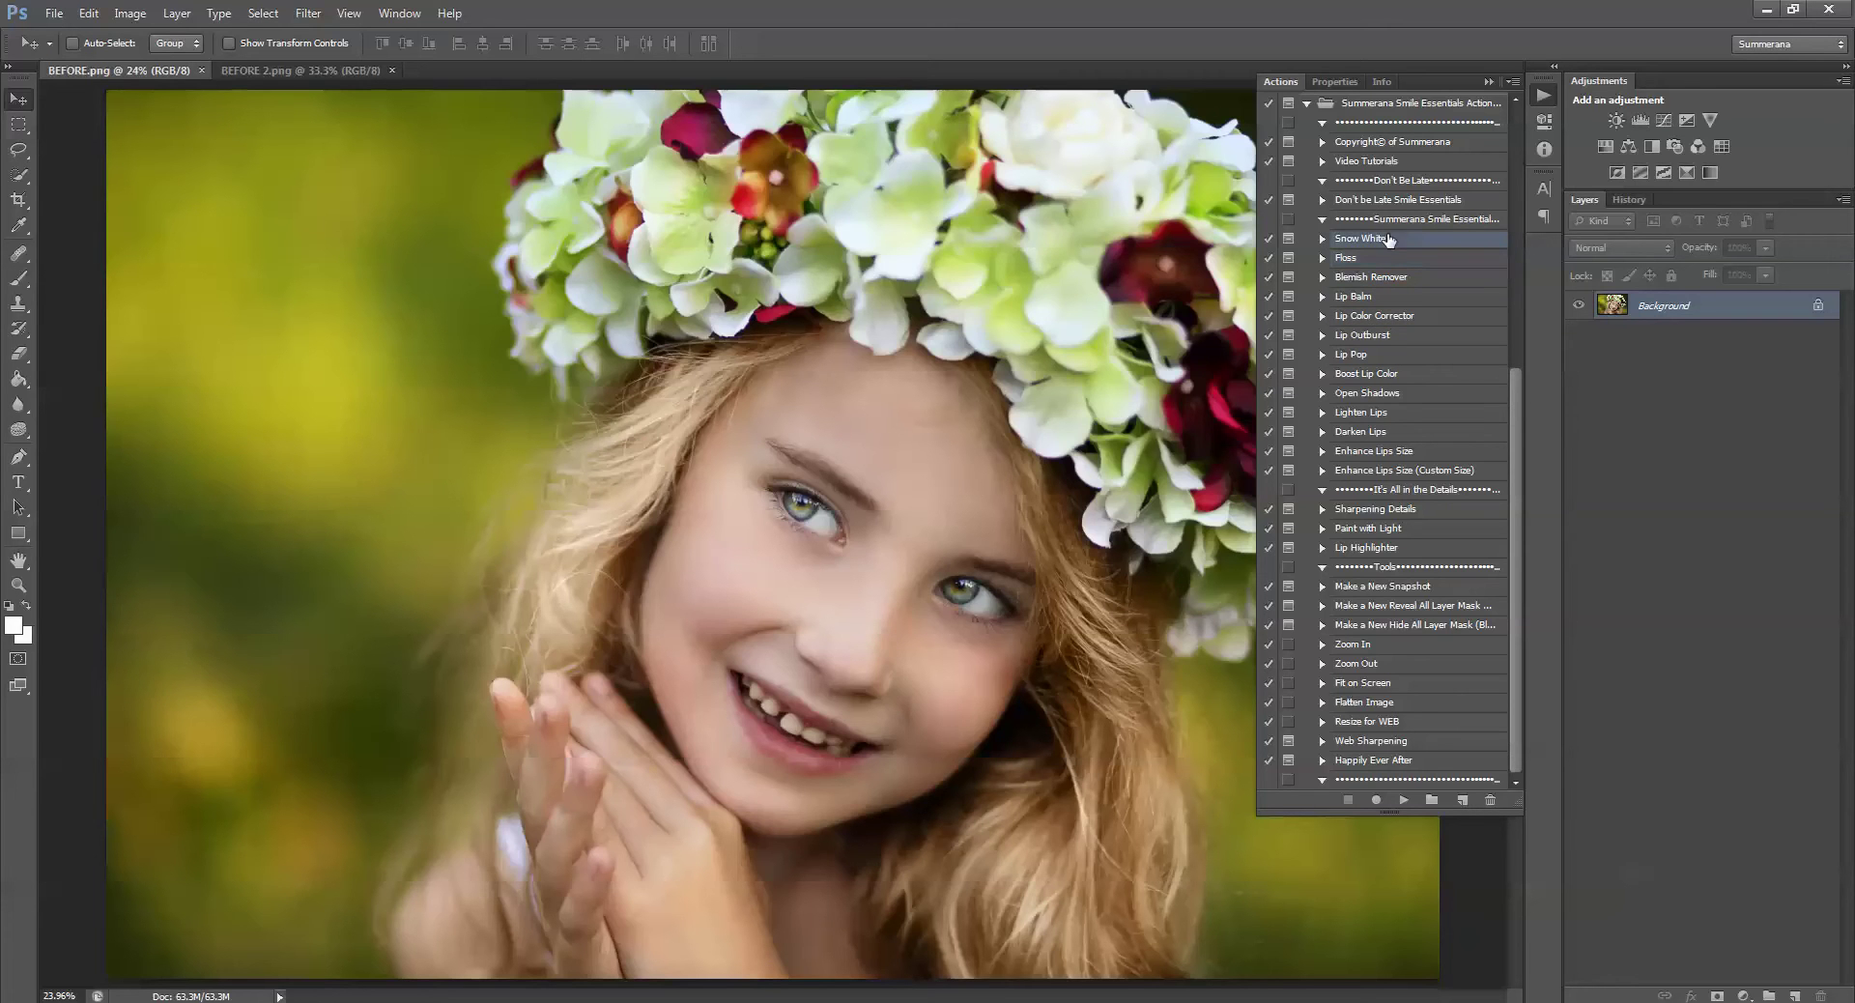
Run Snow White, dismiss its message, then run Zoom In twice to reach 50% on the mouth
{"action": "left_click", "coordinate": [1404, 800]}
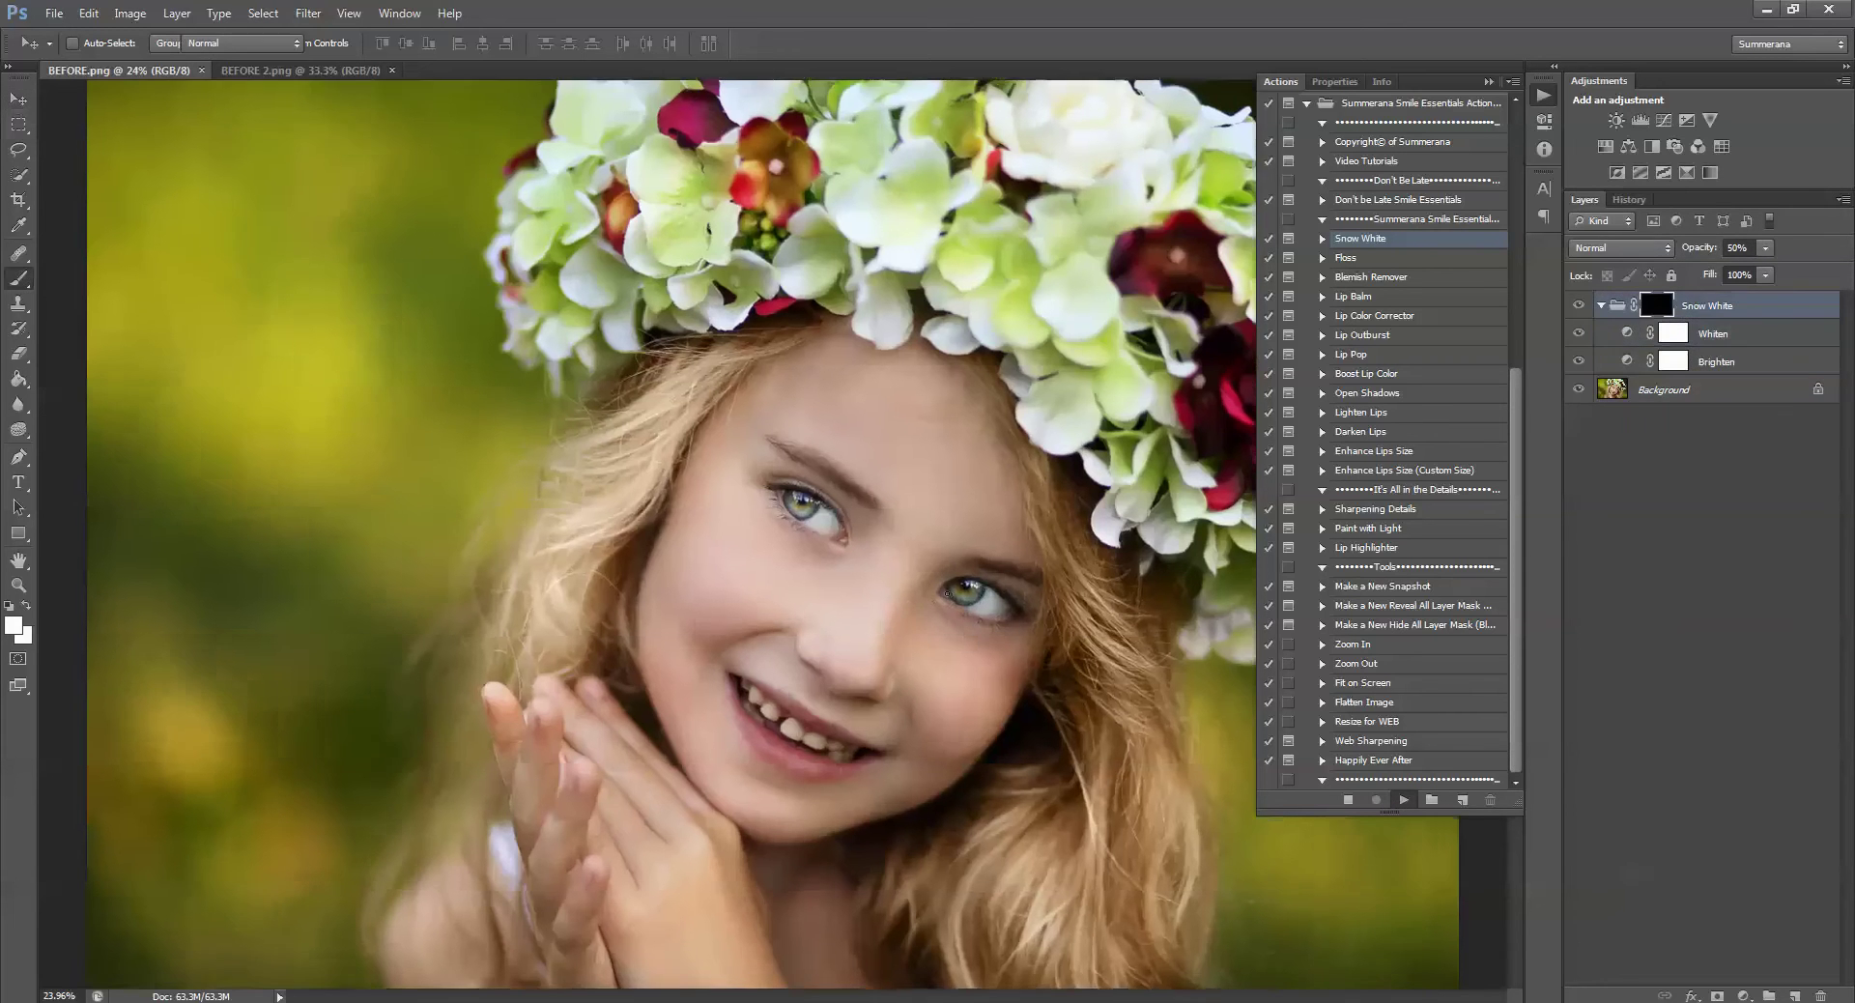
{"action": "left_click", "coordinate": [970, 422]}
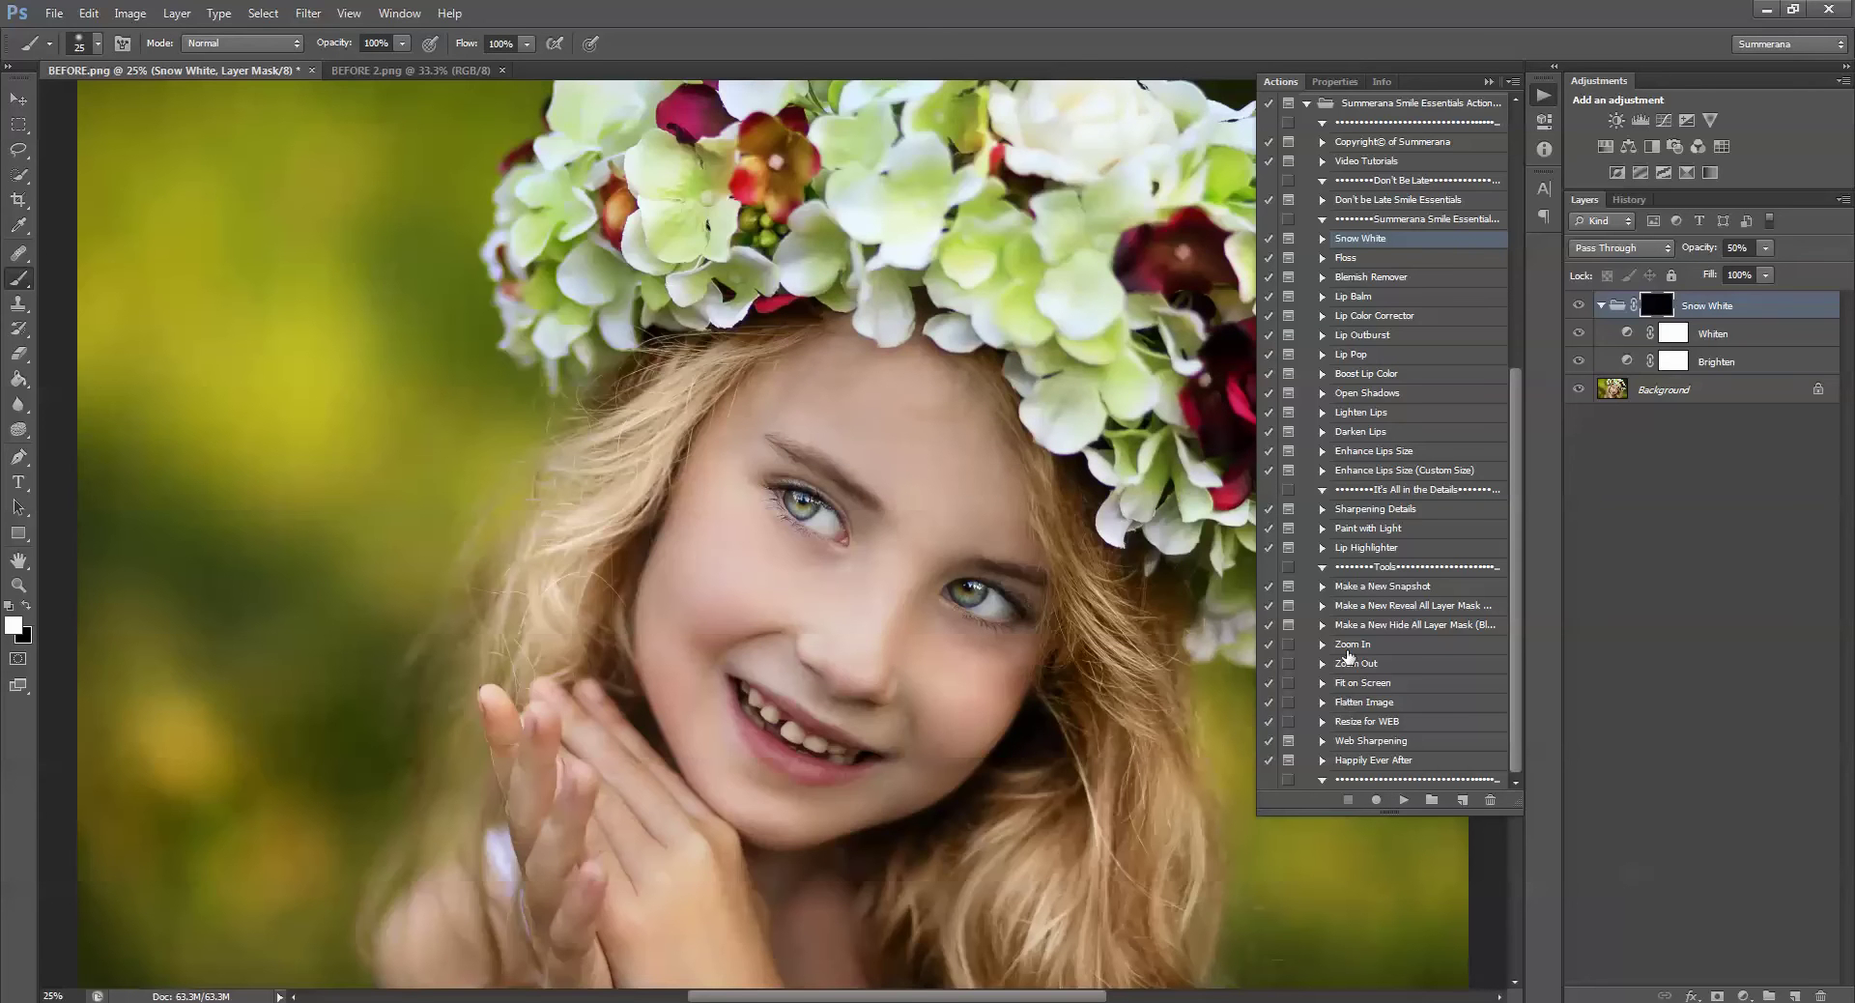
{"action": "left_click", "coordinate": [1353, 643]}
{"action": "left_click", "coordinate": [1404, 800]}
{"action": "left_click", "coordinate": [1403, 800]}
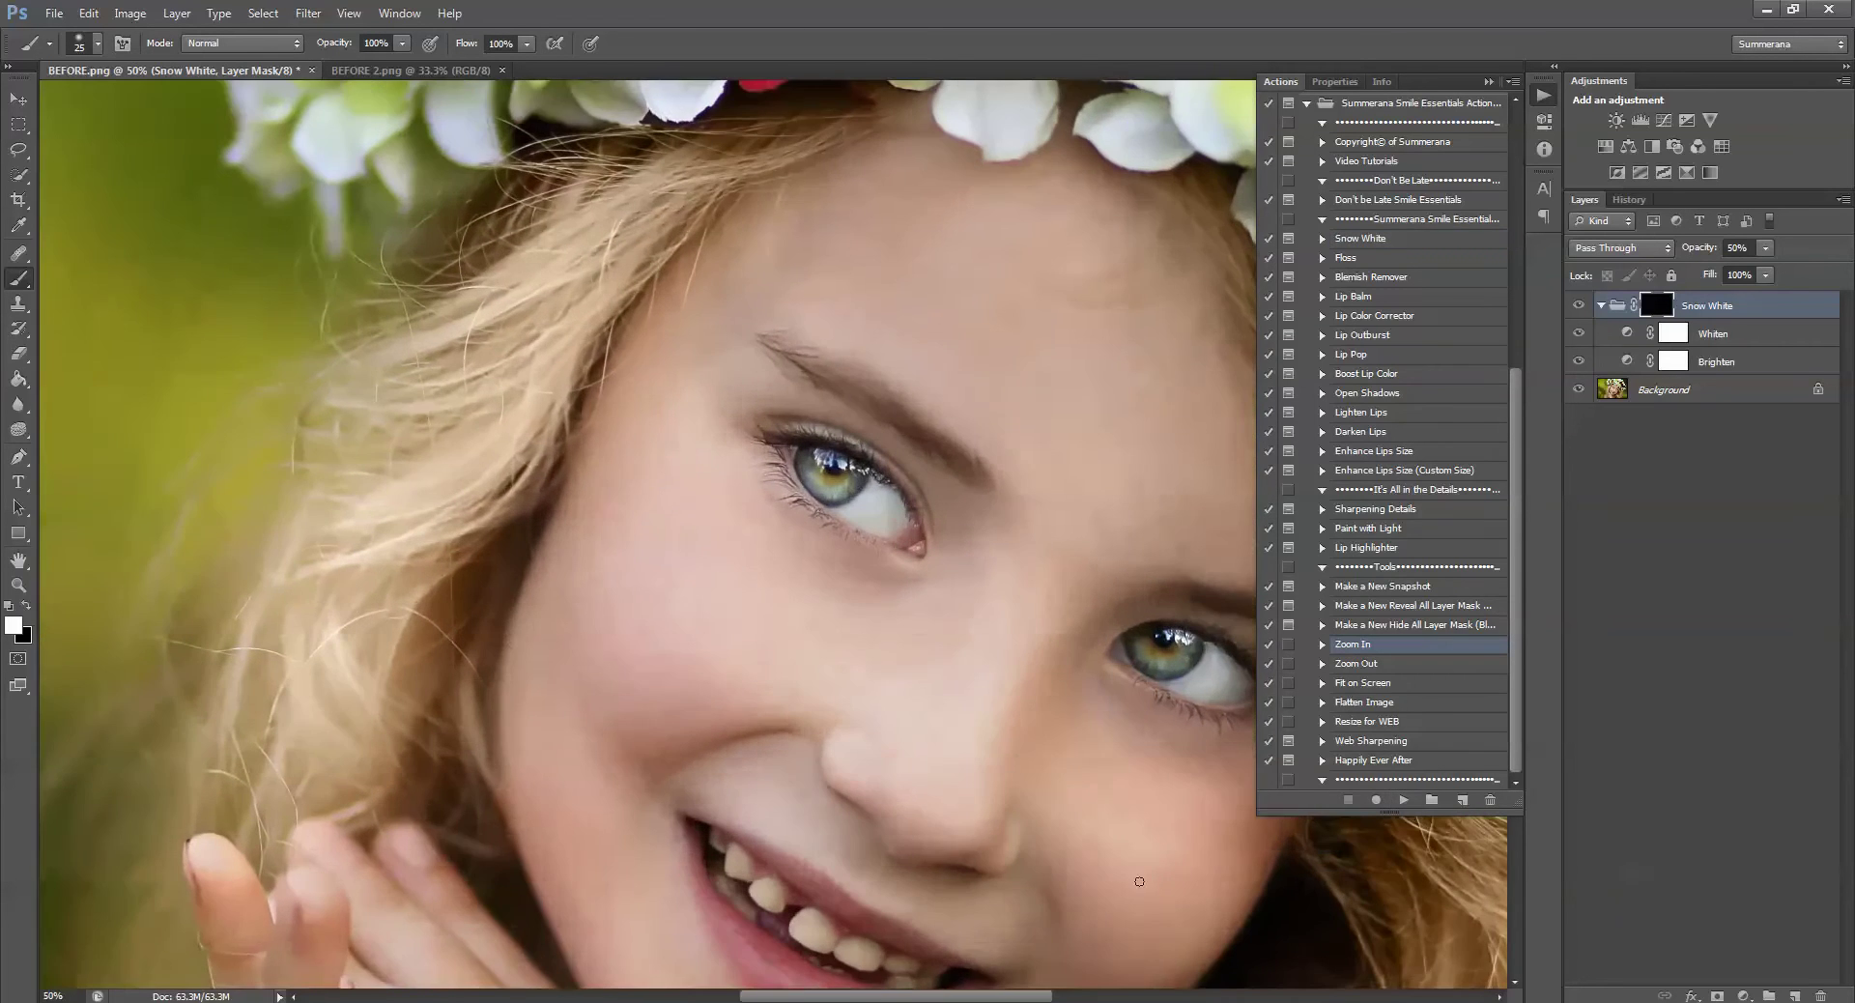
{"action": "left_click_drag", "start_coordinate": [1076, 849], "coordinate": [1062, 501]}
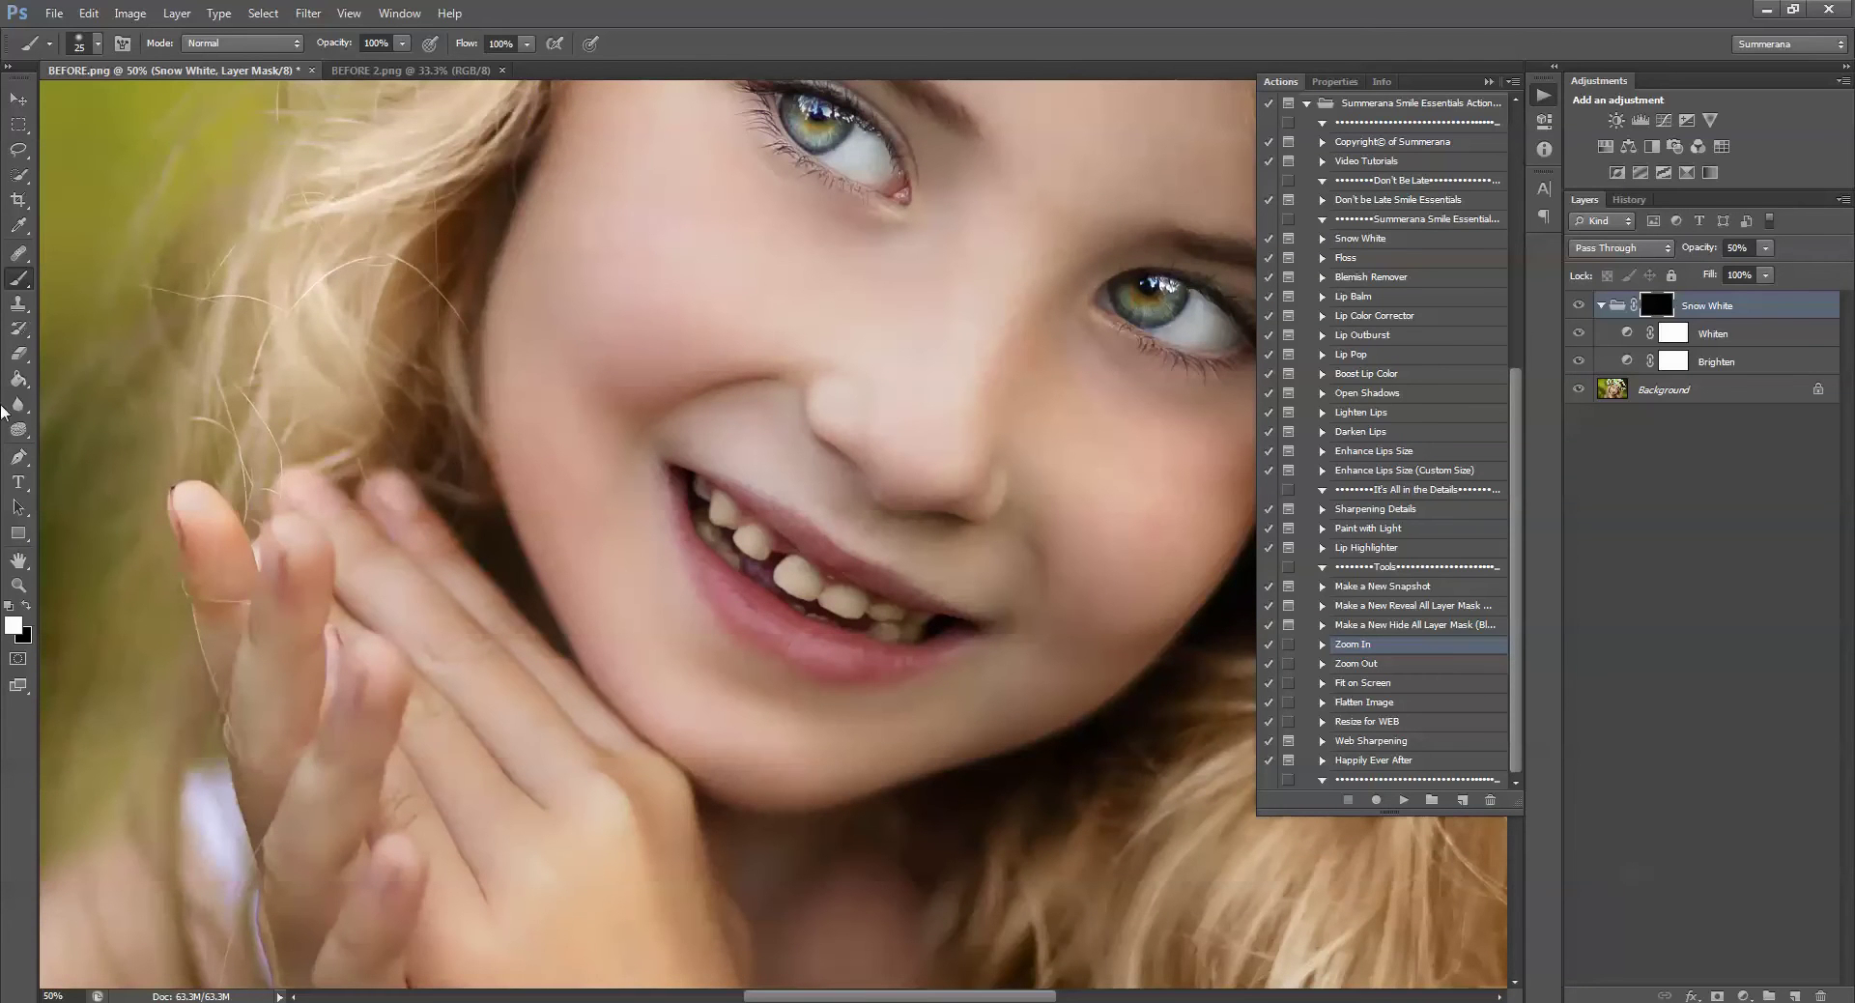
Keep white as the painting colour and soften the brush hardness to 13%
{"action": "left_click", "coordinate": [13, 625]}
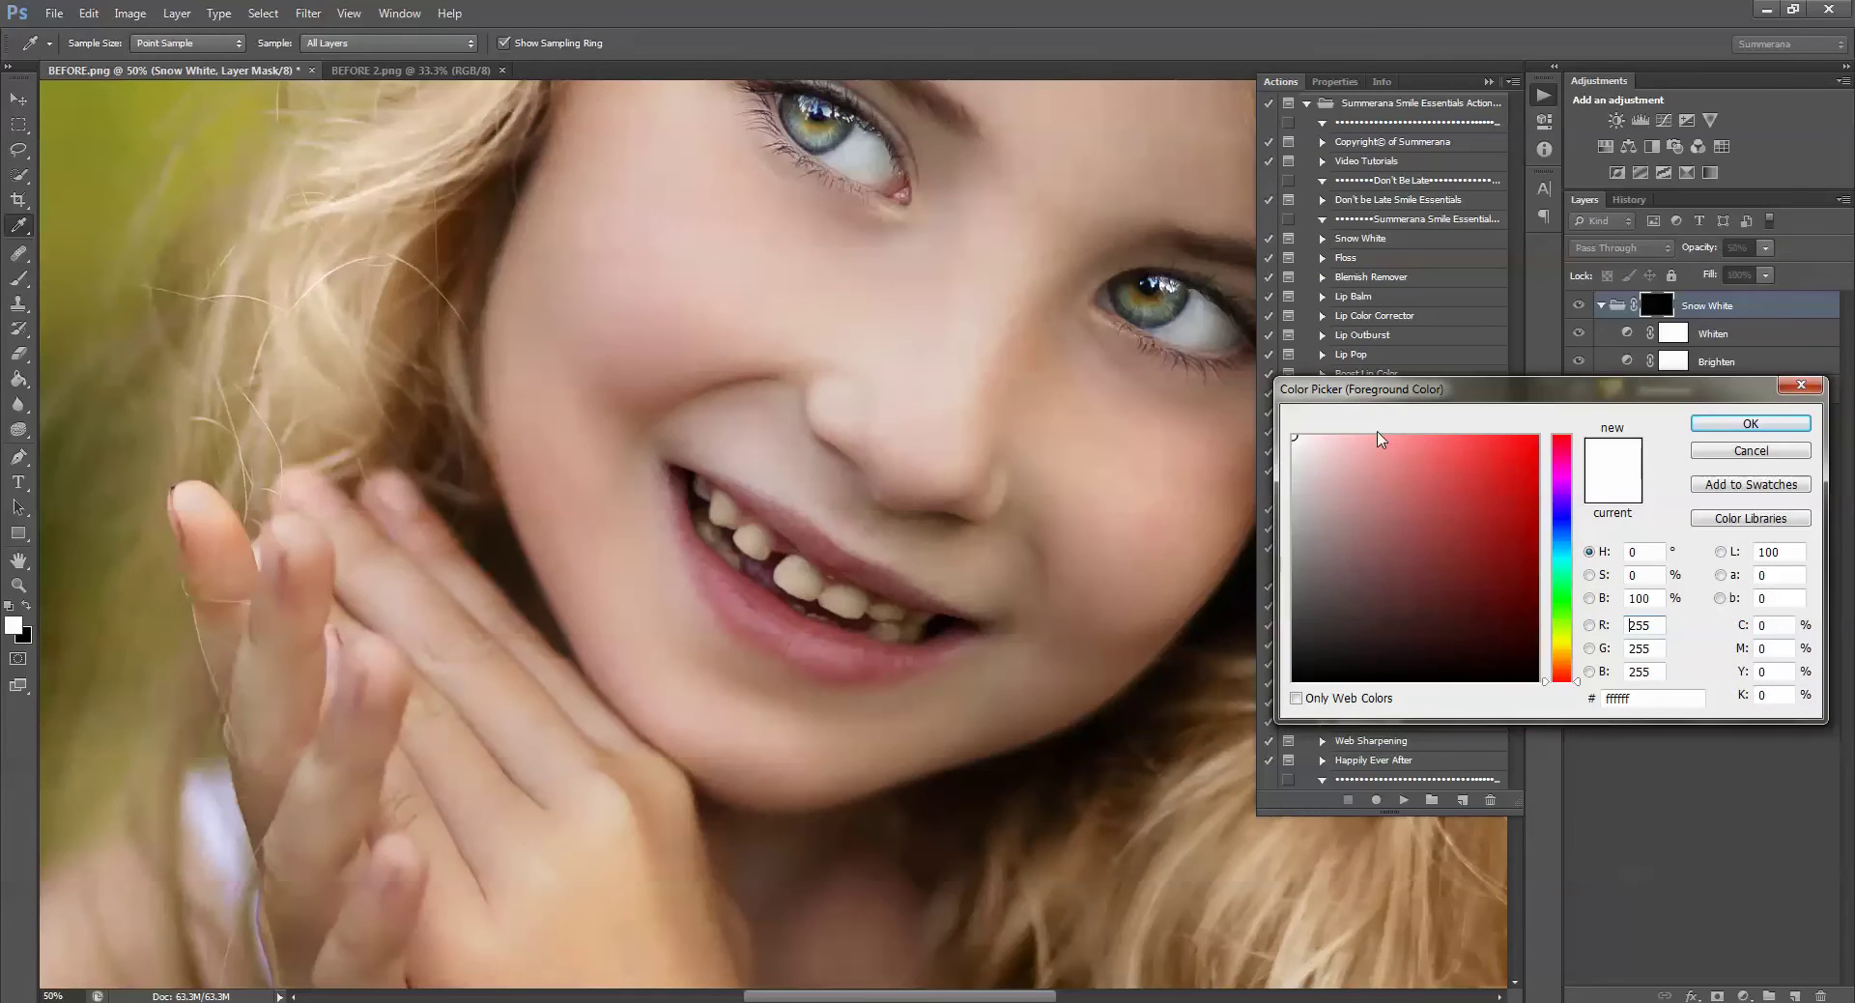
{"action": "left_click", "coordinate": [1723, 423]}
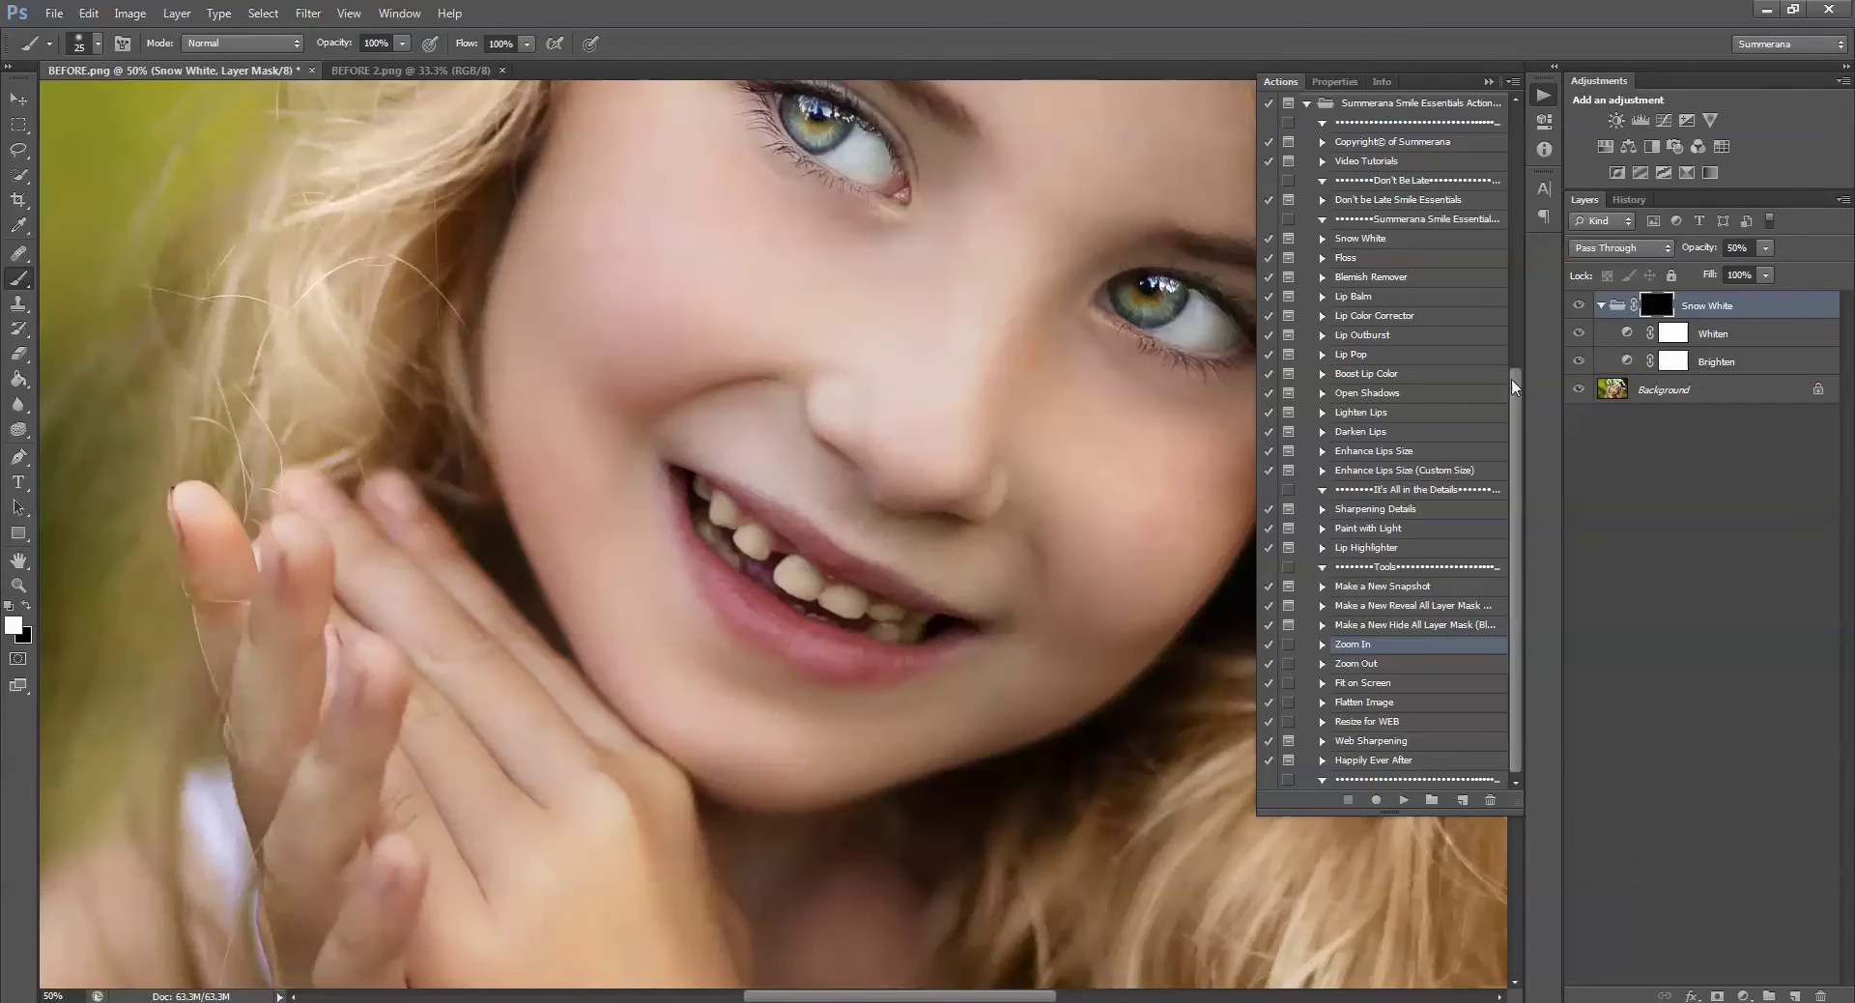
{"action": "left_click", "coordinate": [101, 46]}
{"action": "left_click_drag", "start_coordinate": [53, 148], "coordinate": [41, 149]}
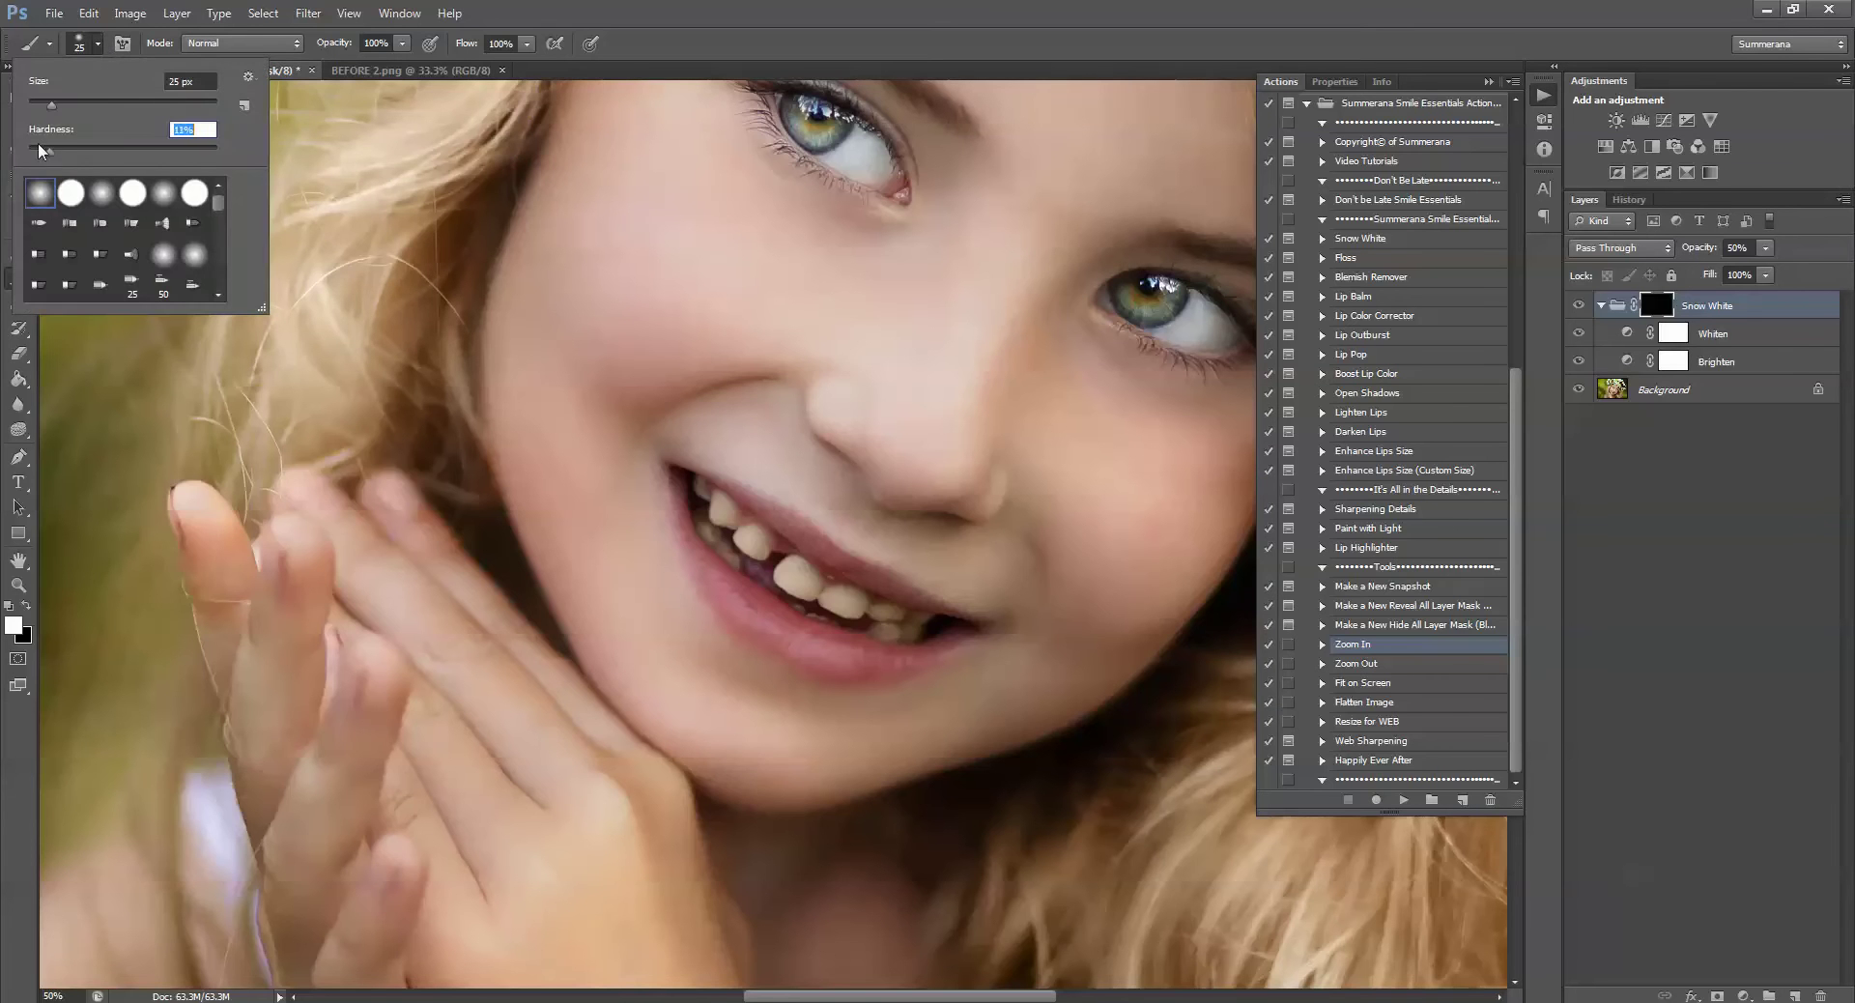
{"action": "key", "text": "Return"}
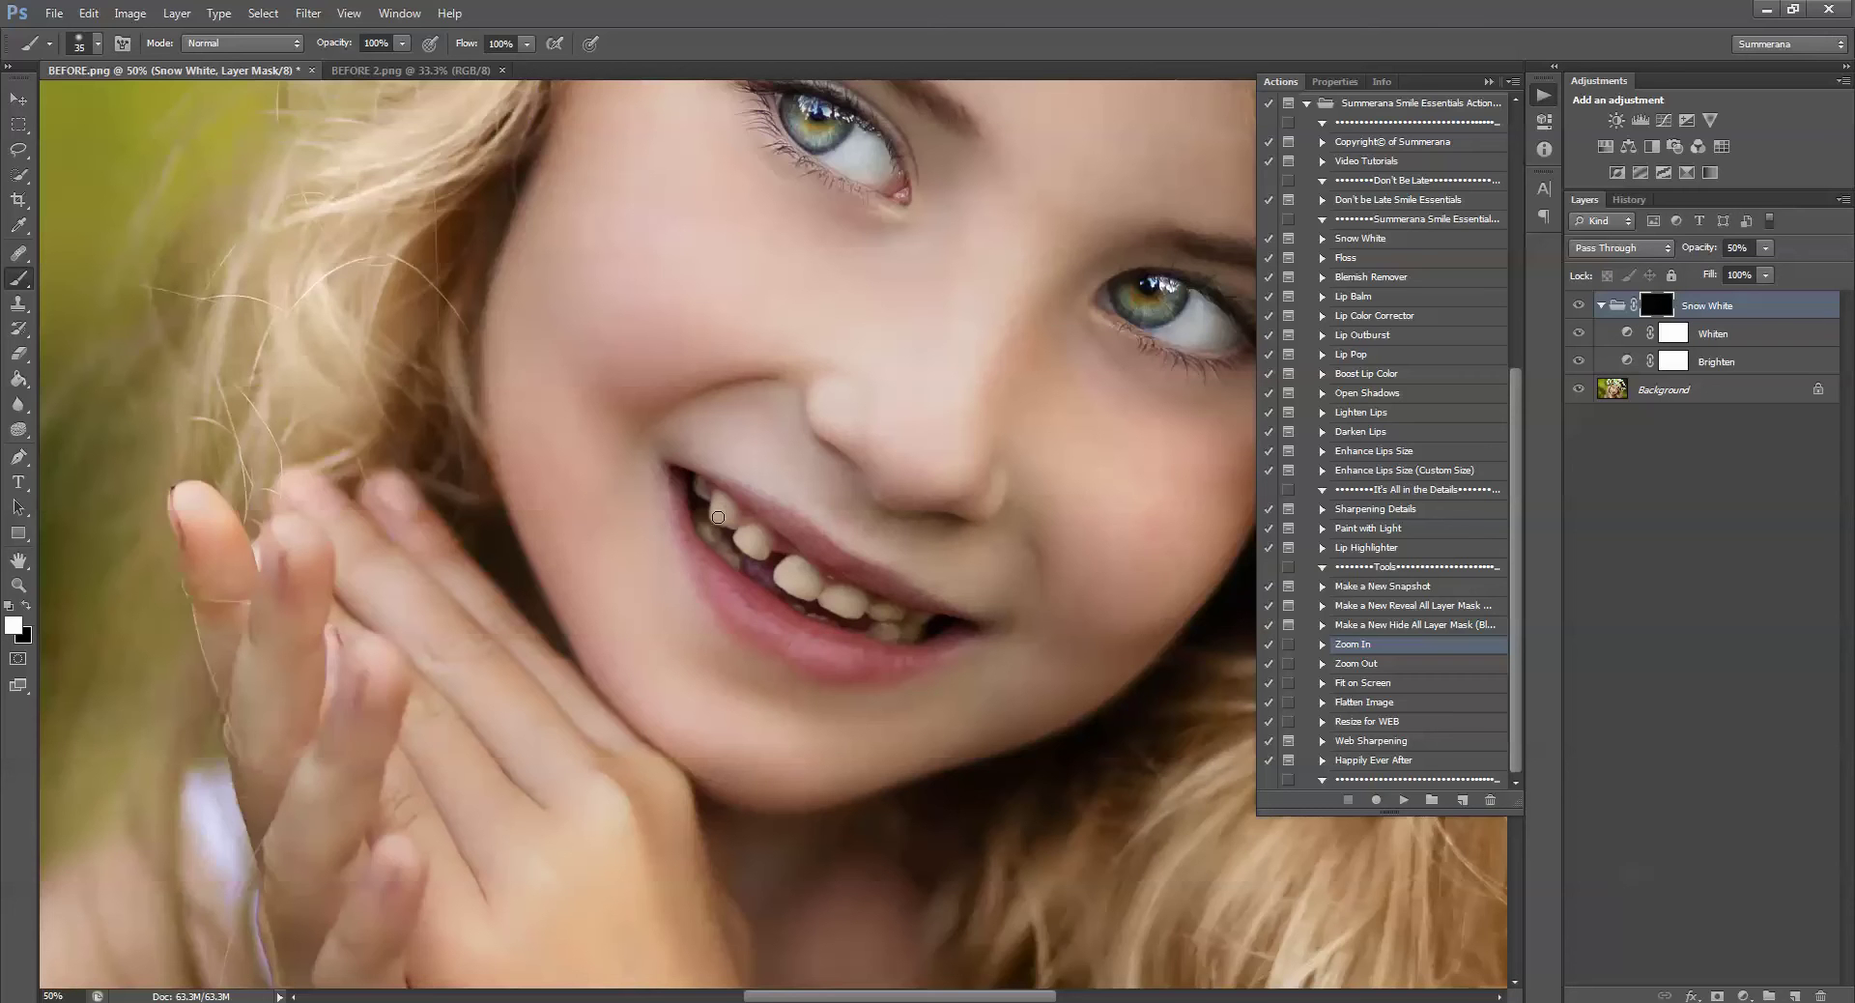
Paint the whitening onto the teeth, adjusting brush size between 20 and 45 px
{"action": "mouse_move", "coordinate": [717, 517]}
{"action": "left_mouse_down"}
{"action": "mouse_move", "coordinate": [705, 495]}
{"action": "mouse_move", "coordinate": [730, 556]}
{"action": "left_mouse_up"}
{"action": "key", "text": "bracketleft"}
{"action": "left_click", "coordinate": [27, 606]}
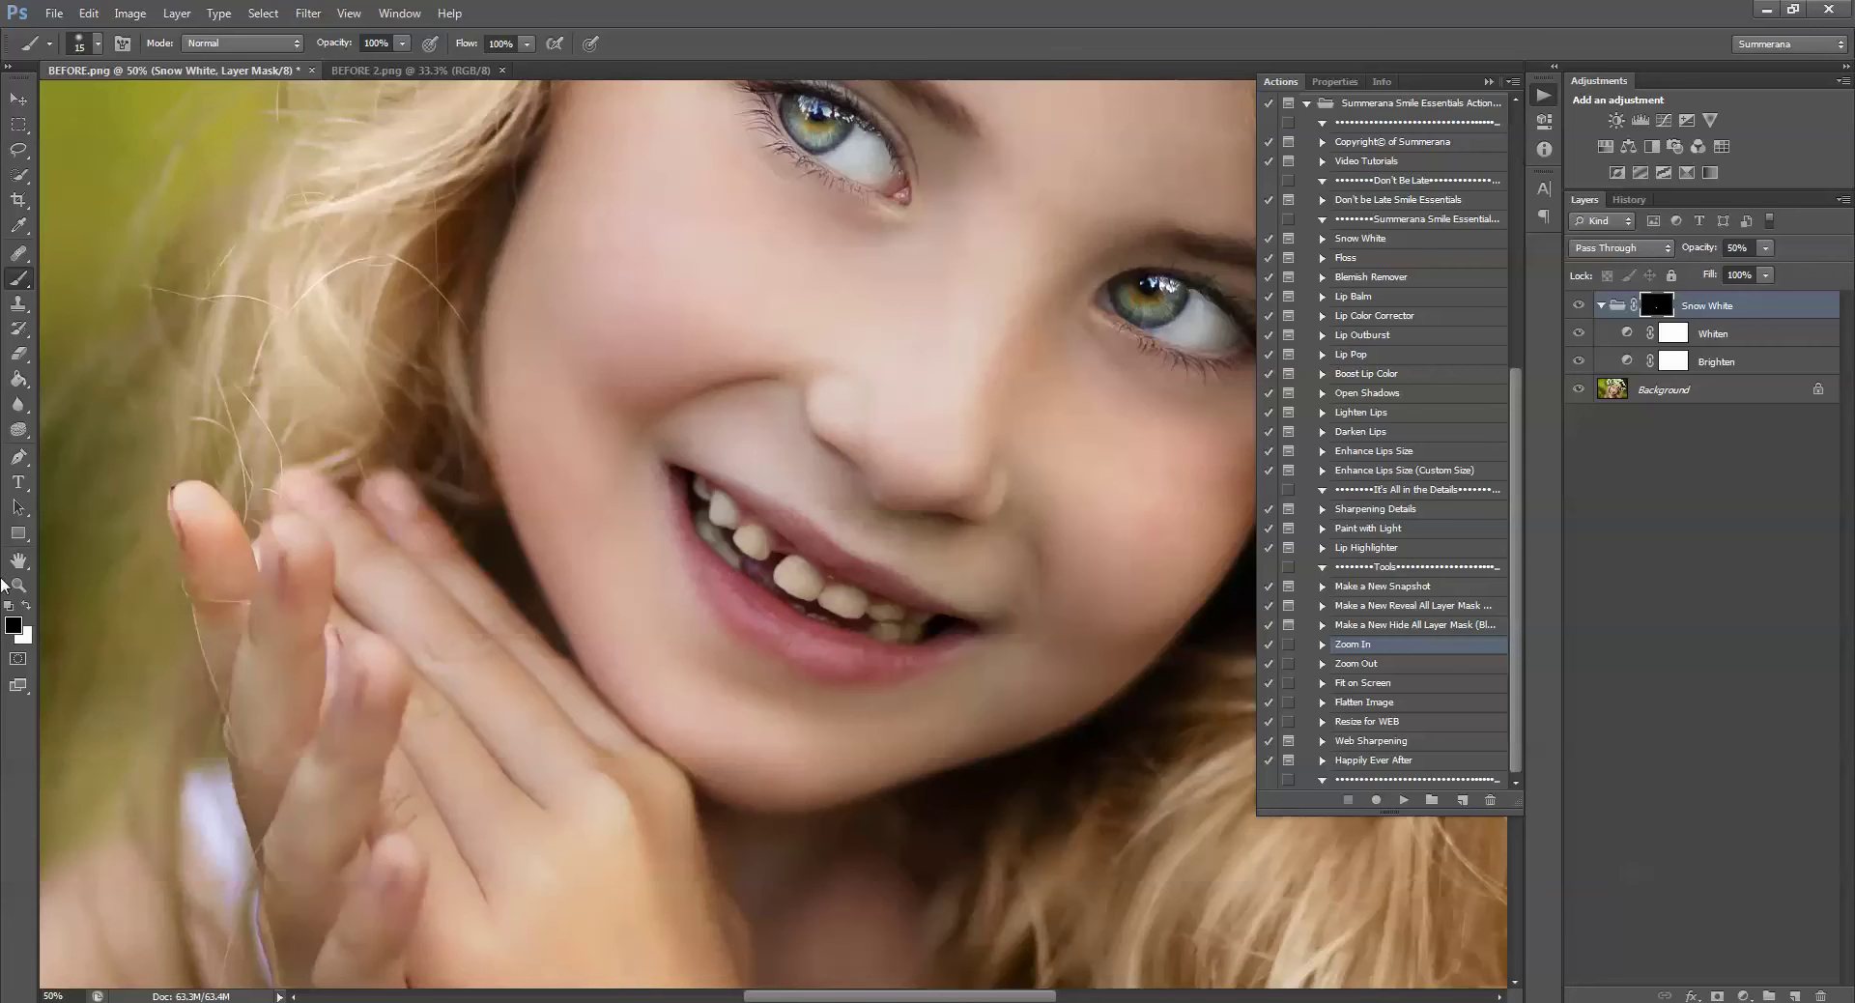
{"action": "left_click", "coordinate": [27, 605]}
{"action": "left_click_drag", "start_coordinate": [753, 534], "coordinate": [758, 546]}
{"action": "key", "text": "bracketright"}
{"action": "key", "text": "bracketright"}
{"action": "key", "text": "bracketright"}
{"action": "key", "text": "bracketleft"}
{"action": "mouse_move", "coordinate": [809, 593]}
{"action": "left_mouse_down"}
{"action": "mouse_move", "coordinate": [897, 615]}
{"action": "mouse_move", "coordinate": [881, 633]}
{"action": "mouse_move", "coordinate": [919, 623]}
{"action": "left_mouse_up"}
{"action": "key", "text": "bracketleft"}
{"action": "key", "text": "bracketleft"}
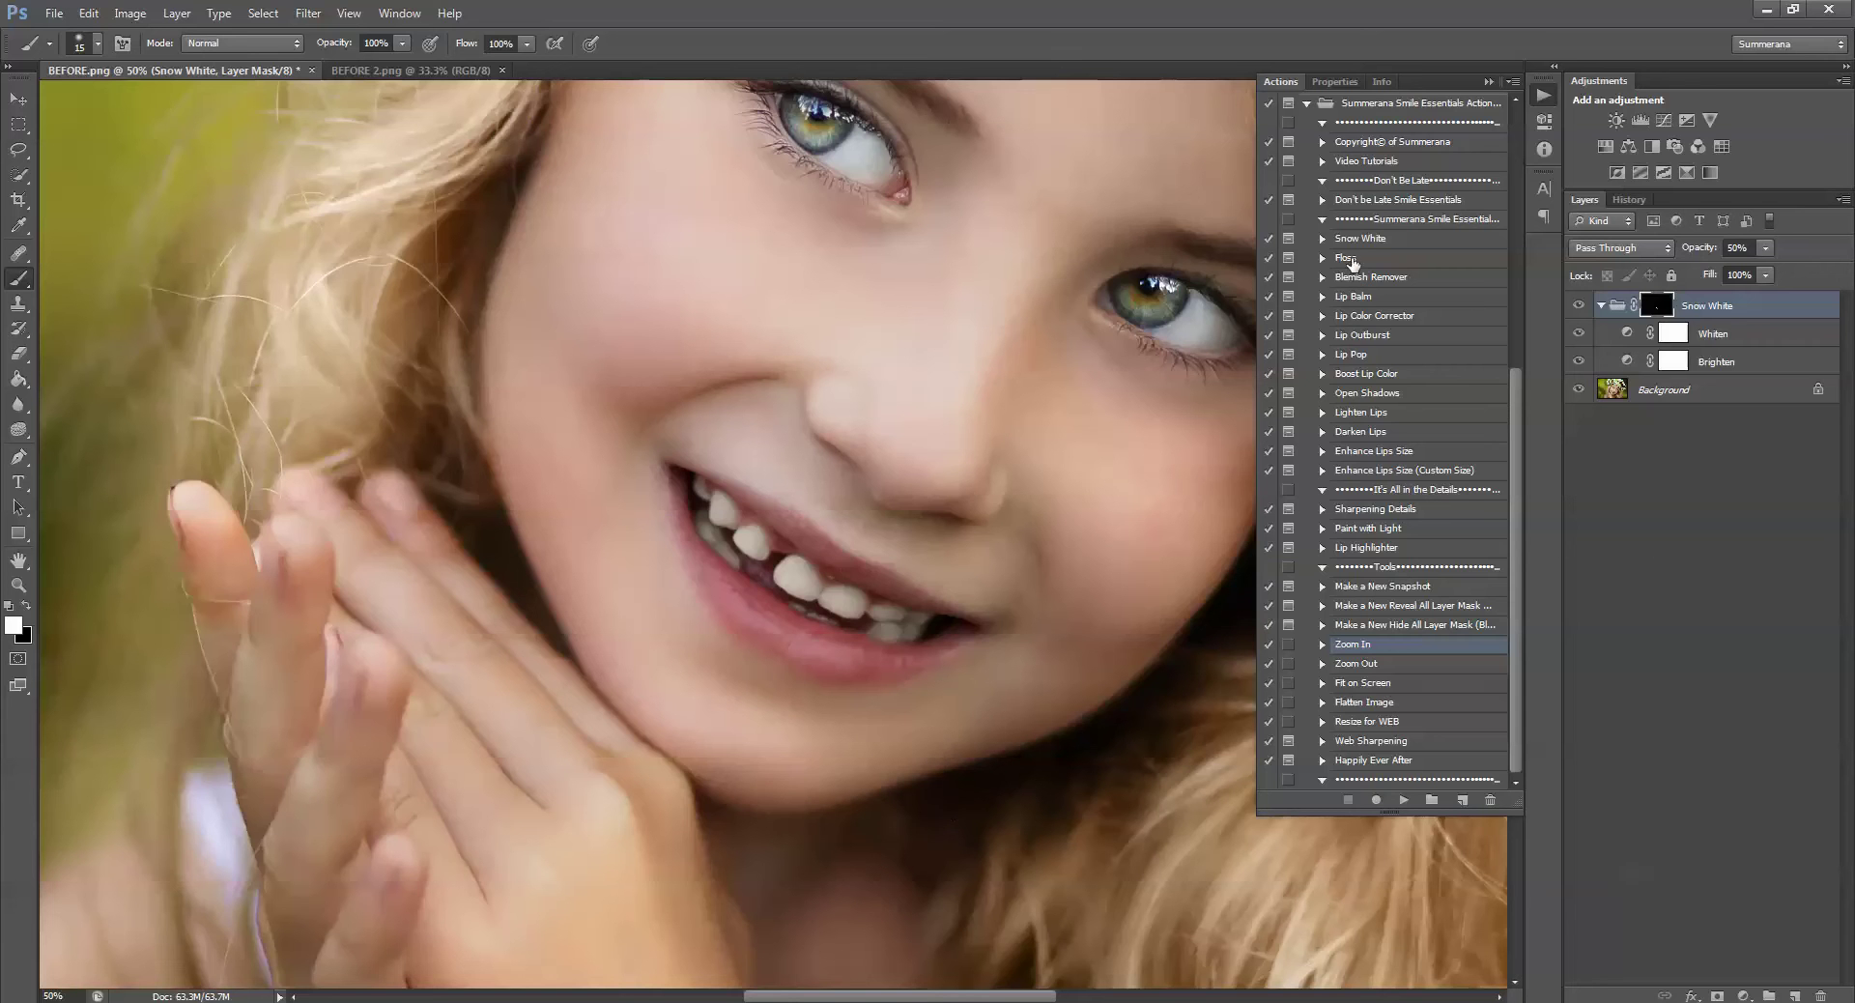
Run the Floss action and dismiss its instruction message
{"action": "left_click", "coordinate": [1353, 258]}
{"action": "left_click", "coordinate": [1404, 801]}
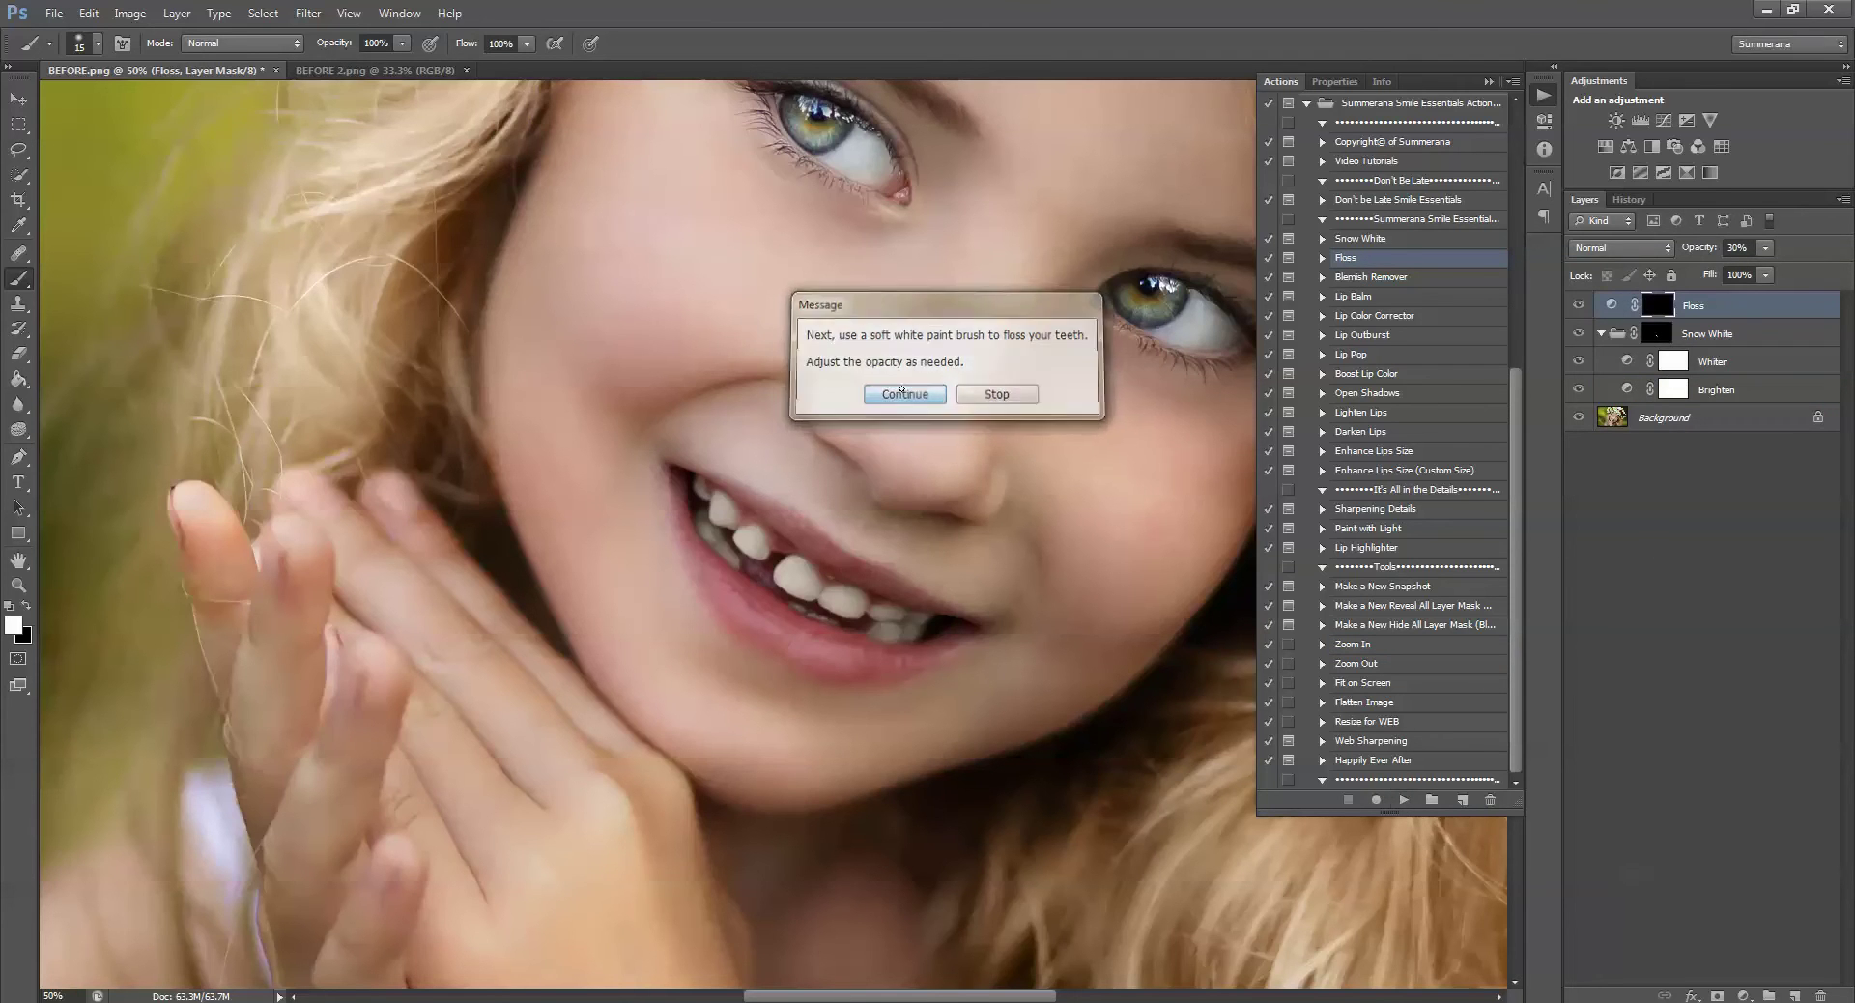
{"action": "left_click", "coordinate": [889, 391]}
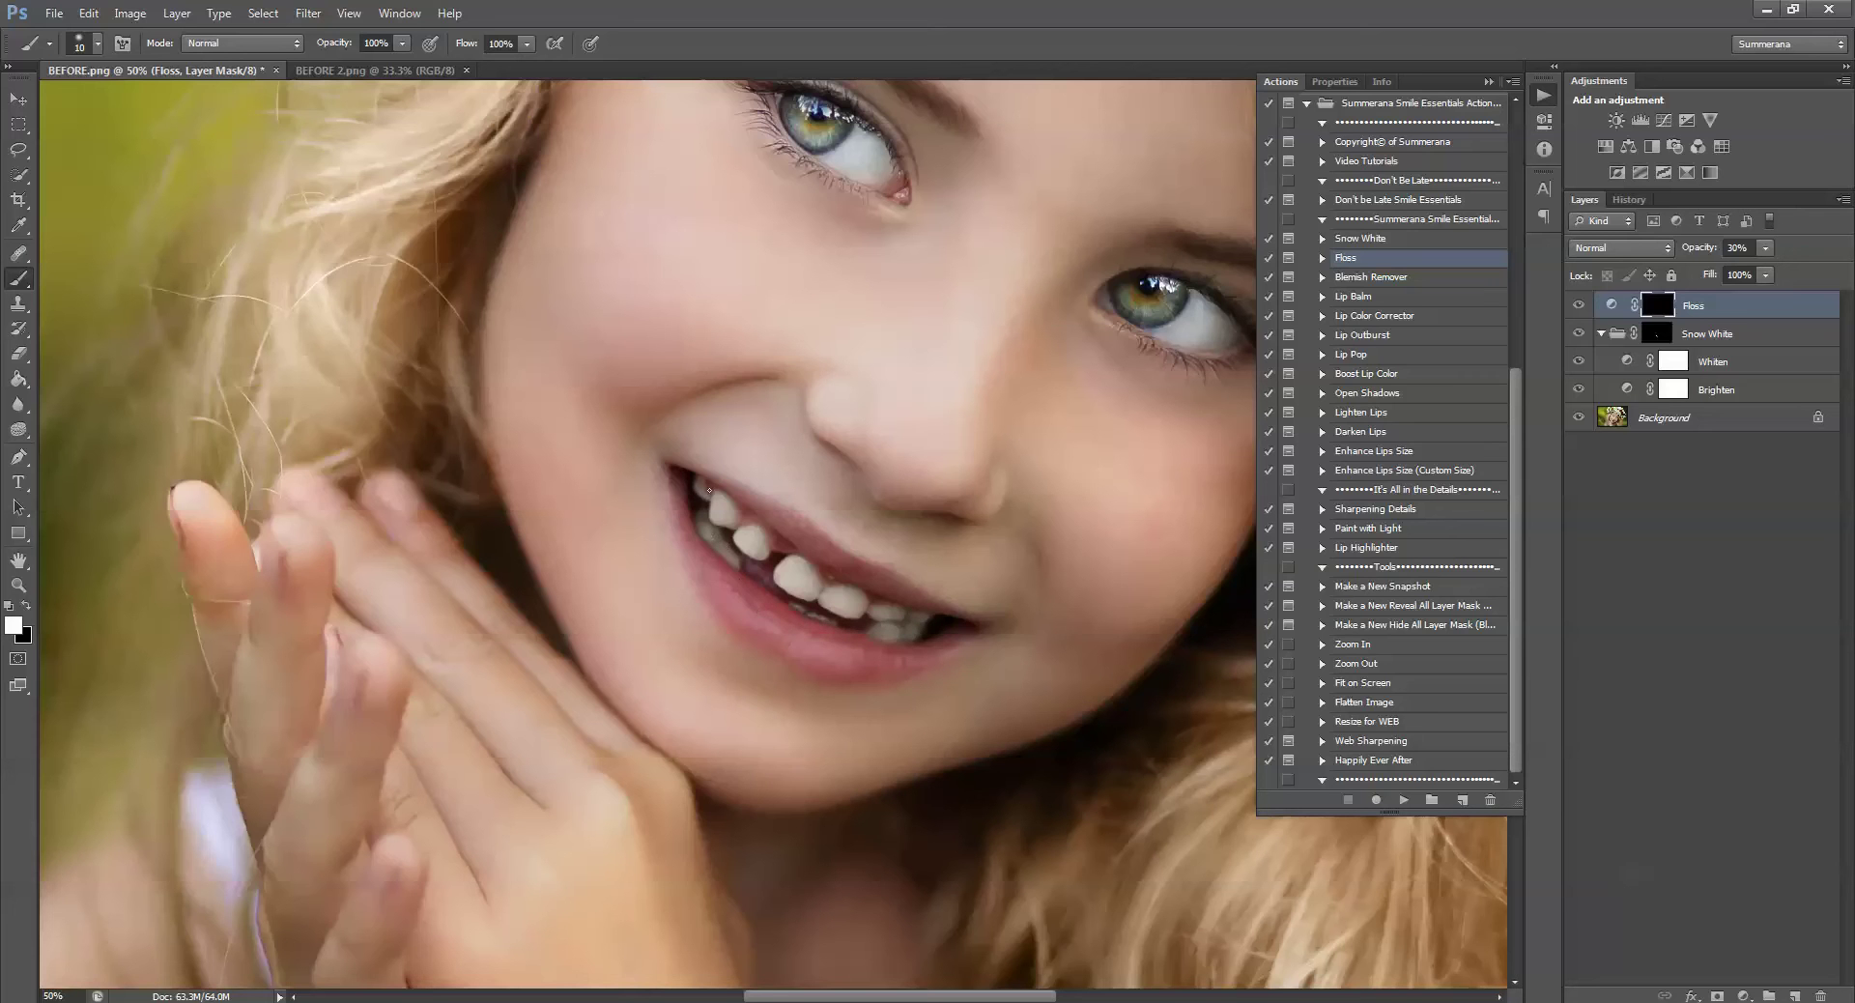
Run the Blemish Remover action and continue through all its messages
{"action": "left_click", "coordinate": [1362, 278]}
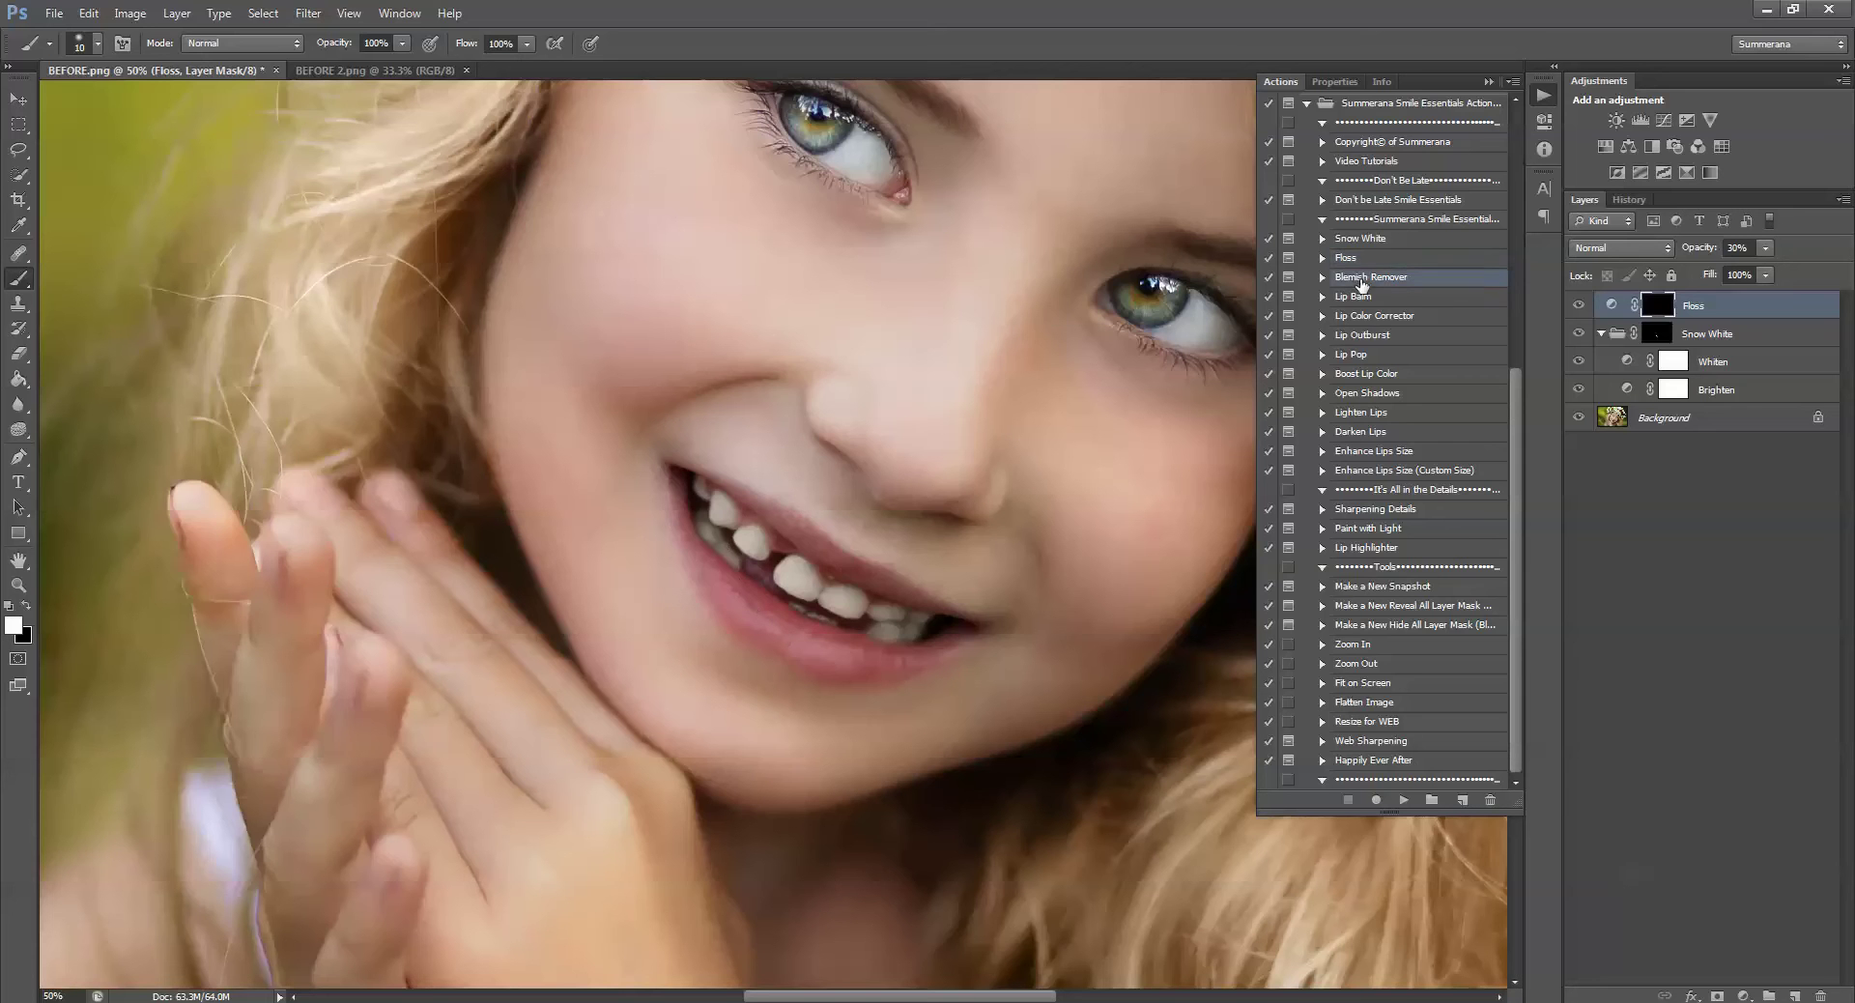
{"action": "left_click", "coordinate": [1403, 800]}
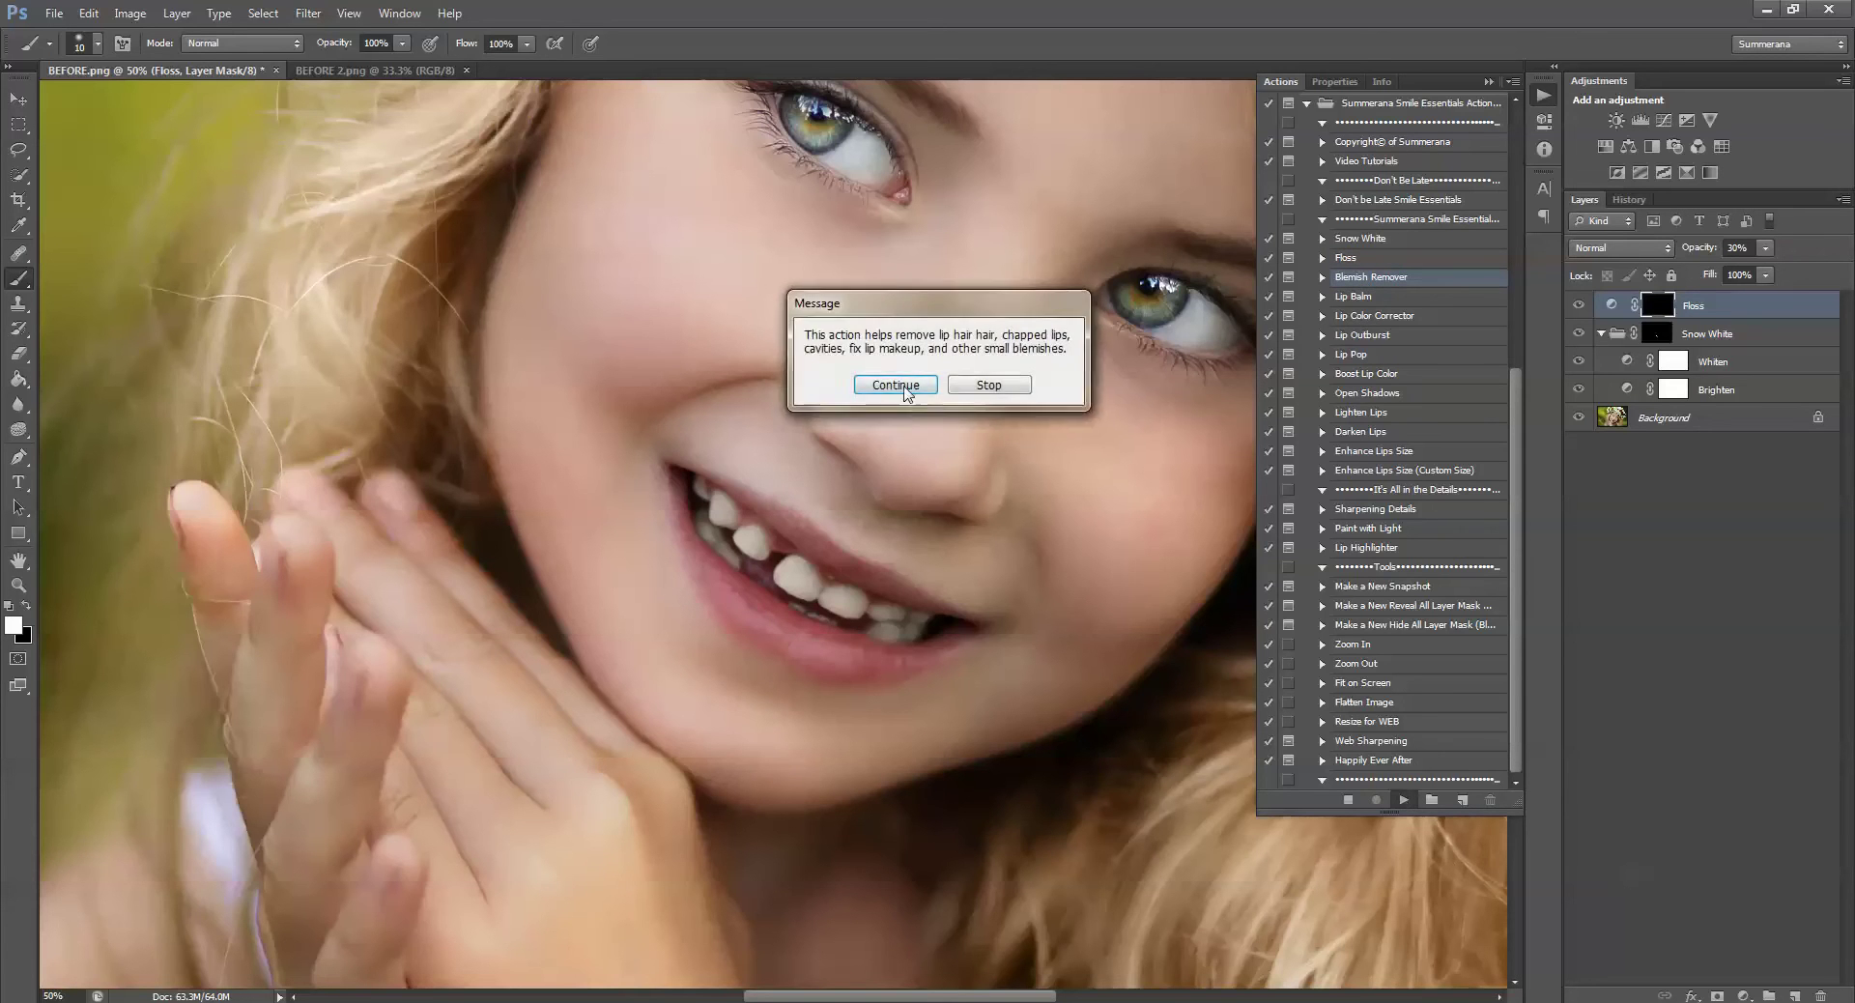
{"action": "left_click", "coordinate": [905, 391]}
{"action": "left_click", "coordinate": [914, 388]}
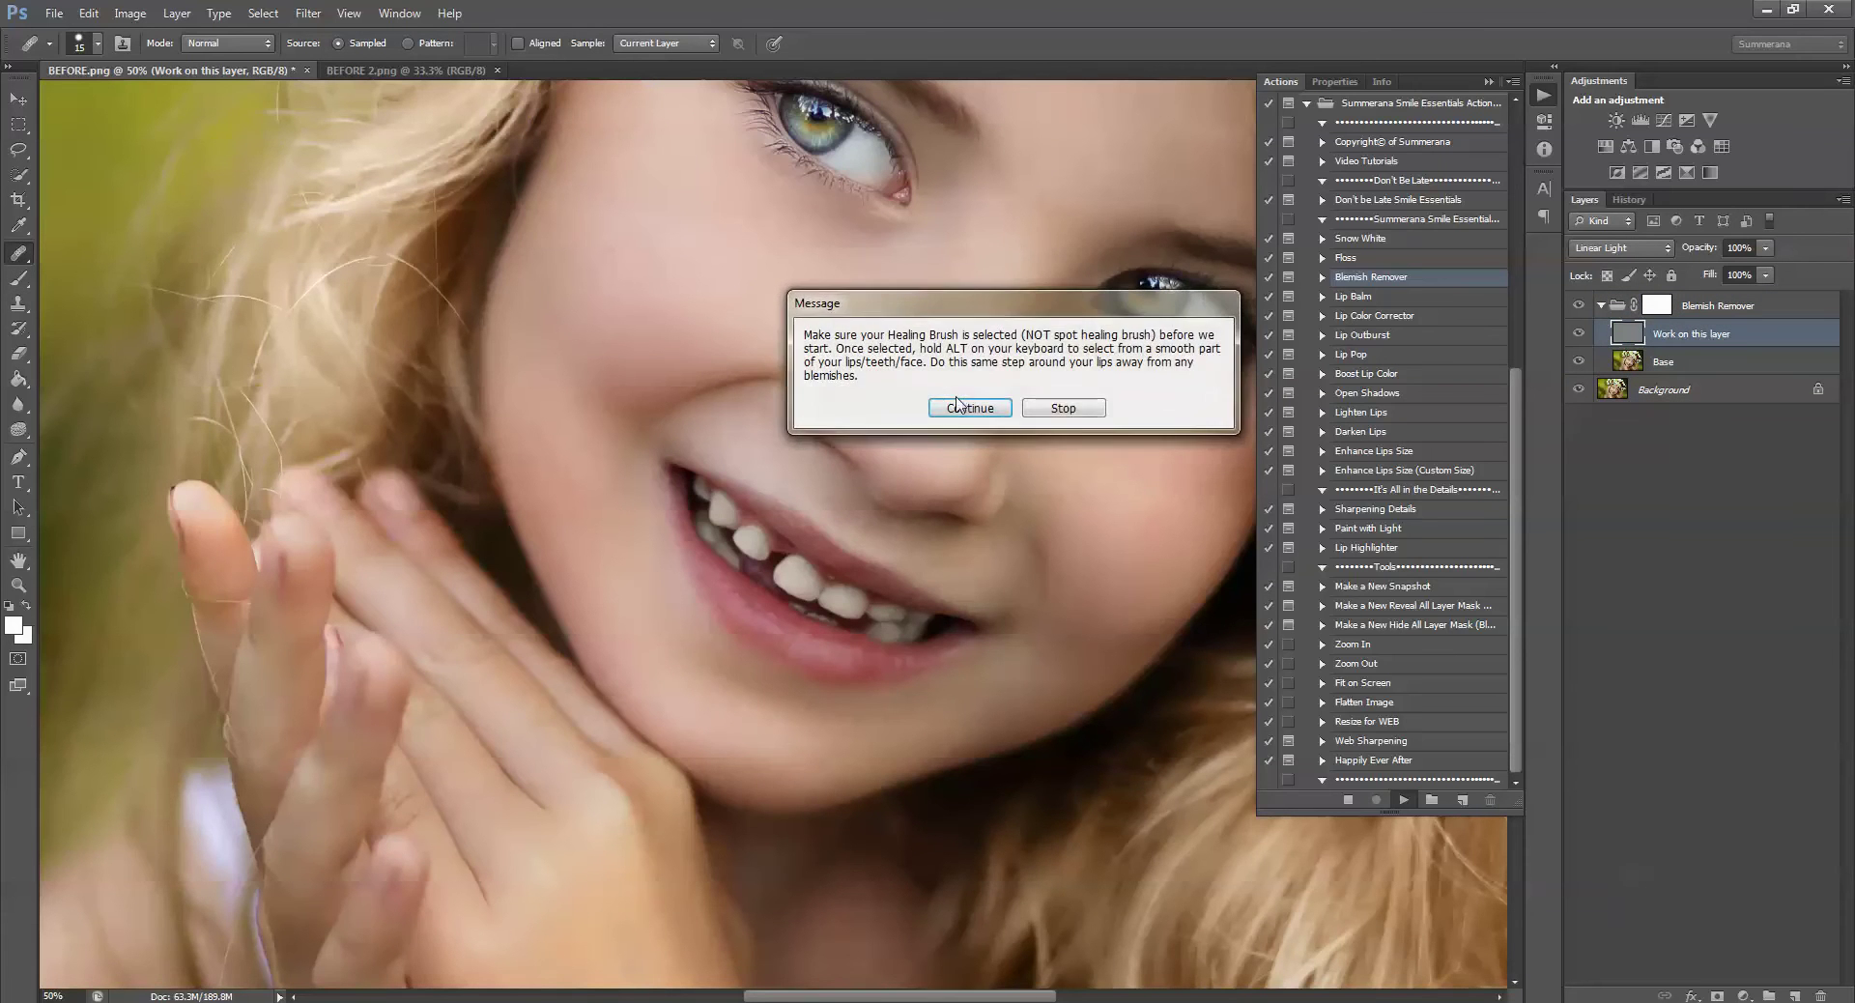
{"action": "left_click", "coordinate": [956, 406]}
{"action": "left_click", "coordinate": [960, 408]}
{"action": "left_click", "coordinate": [960, 407]}
{"action": "left_click", "coordinate": [935, 407]}
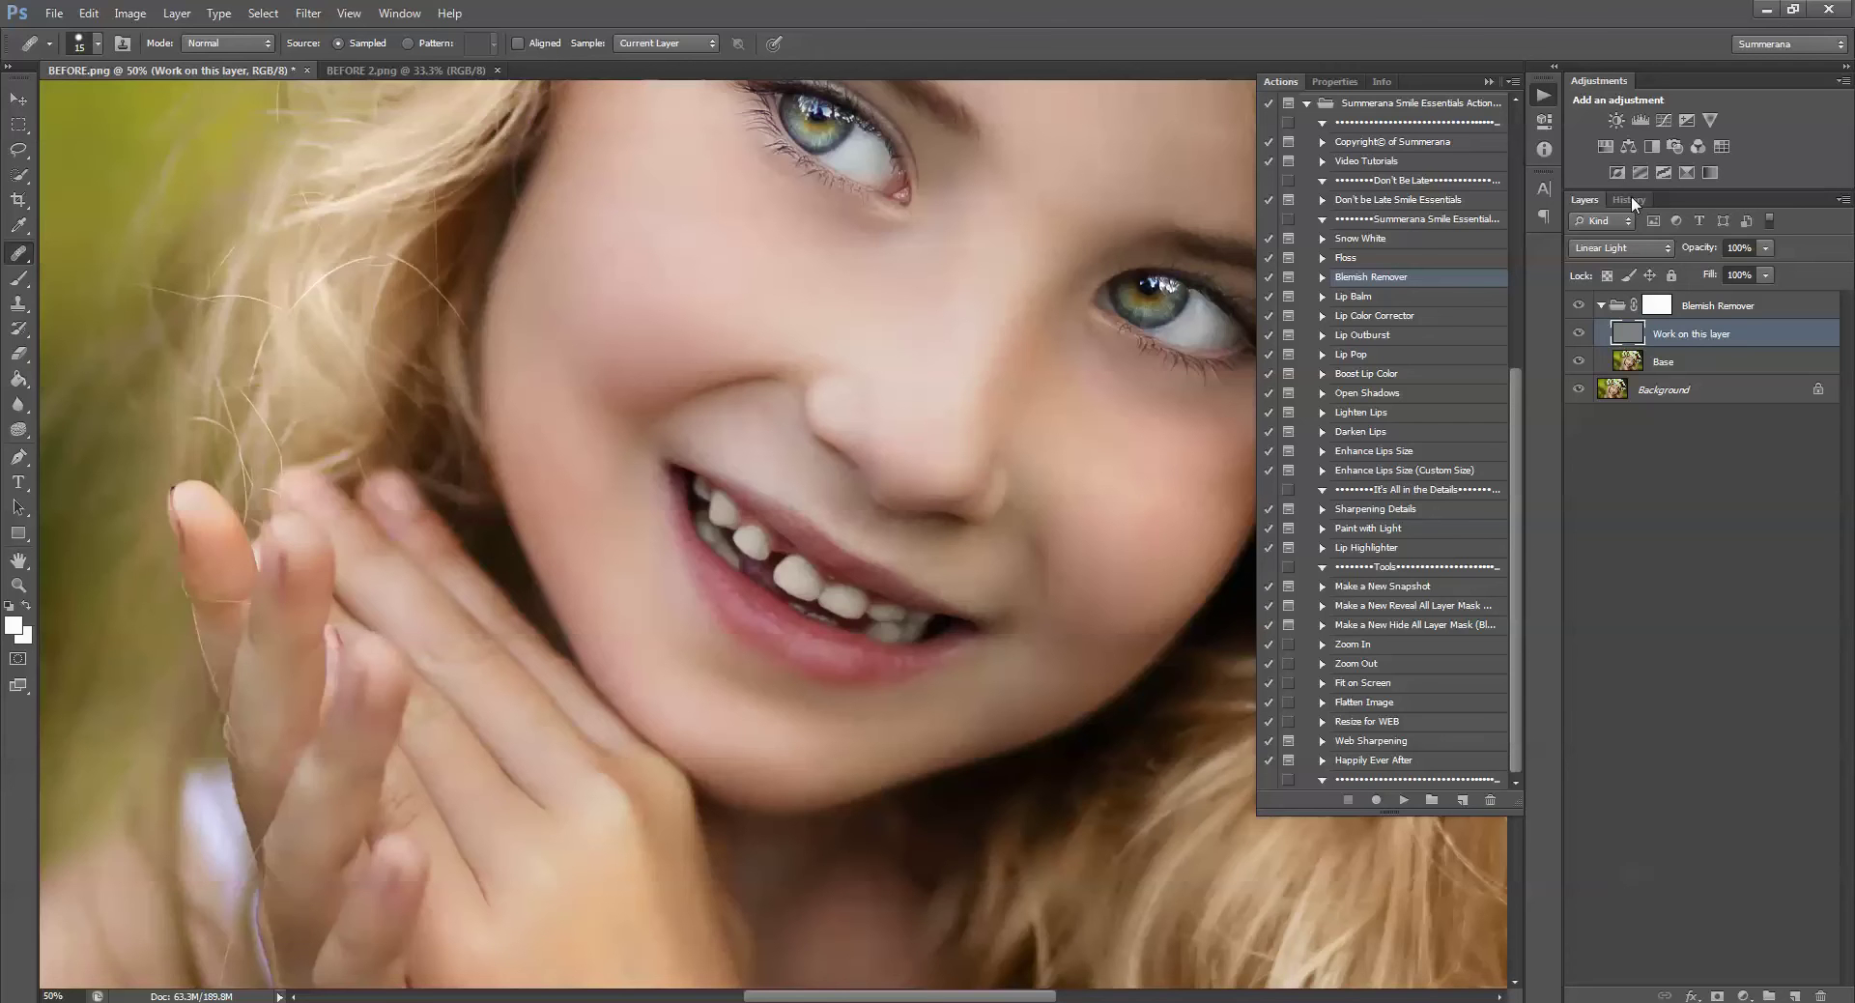
Compare the original BEFORE.png state with Snapshot 1's whitened teeth in History
{"action": "left_click", "coordinate": [1630, 200]}
{"action": "left_click", "coordinate": [1635, 221]}
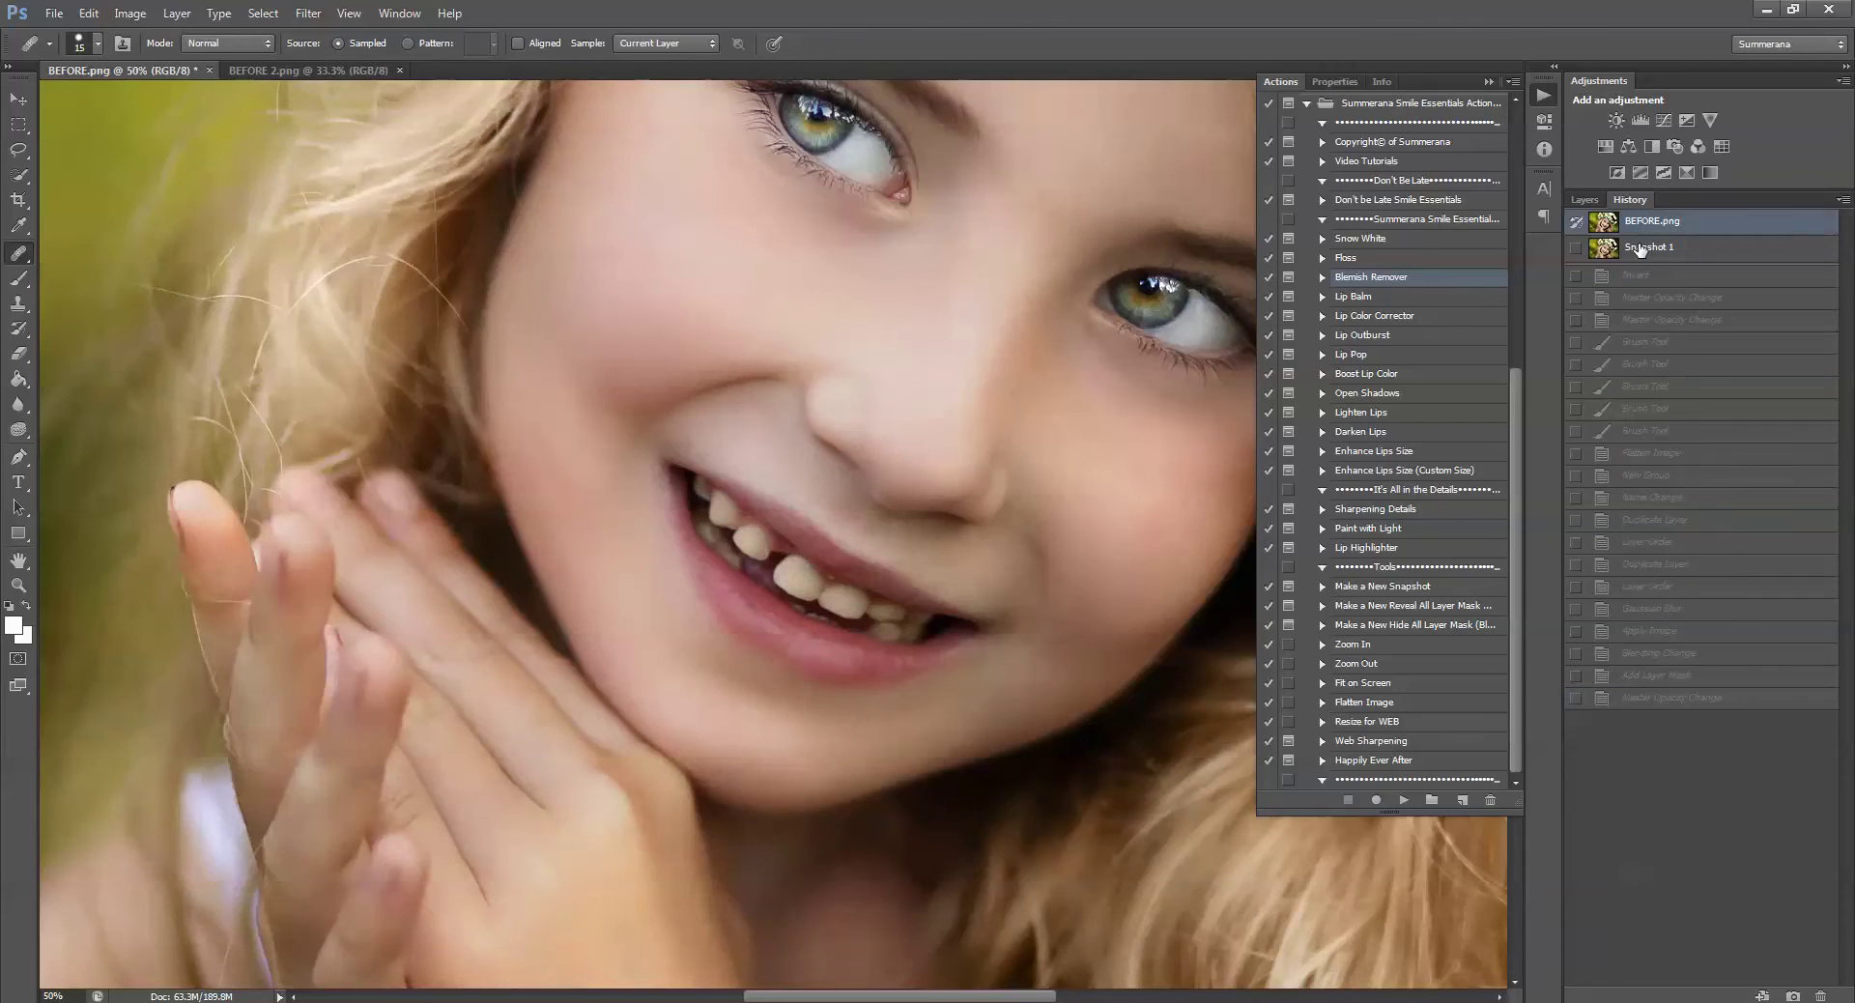
{"action": "left_click", "coordinate": [1639, 248]}
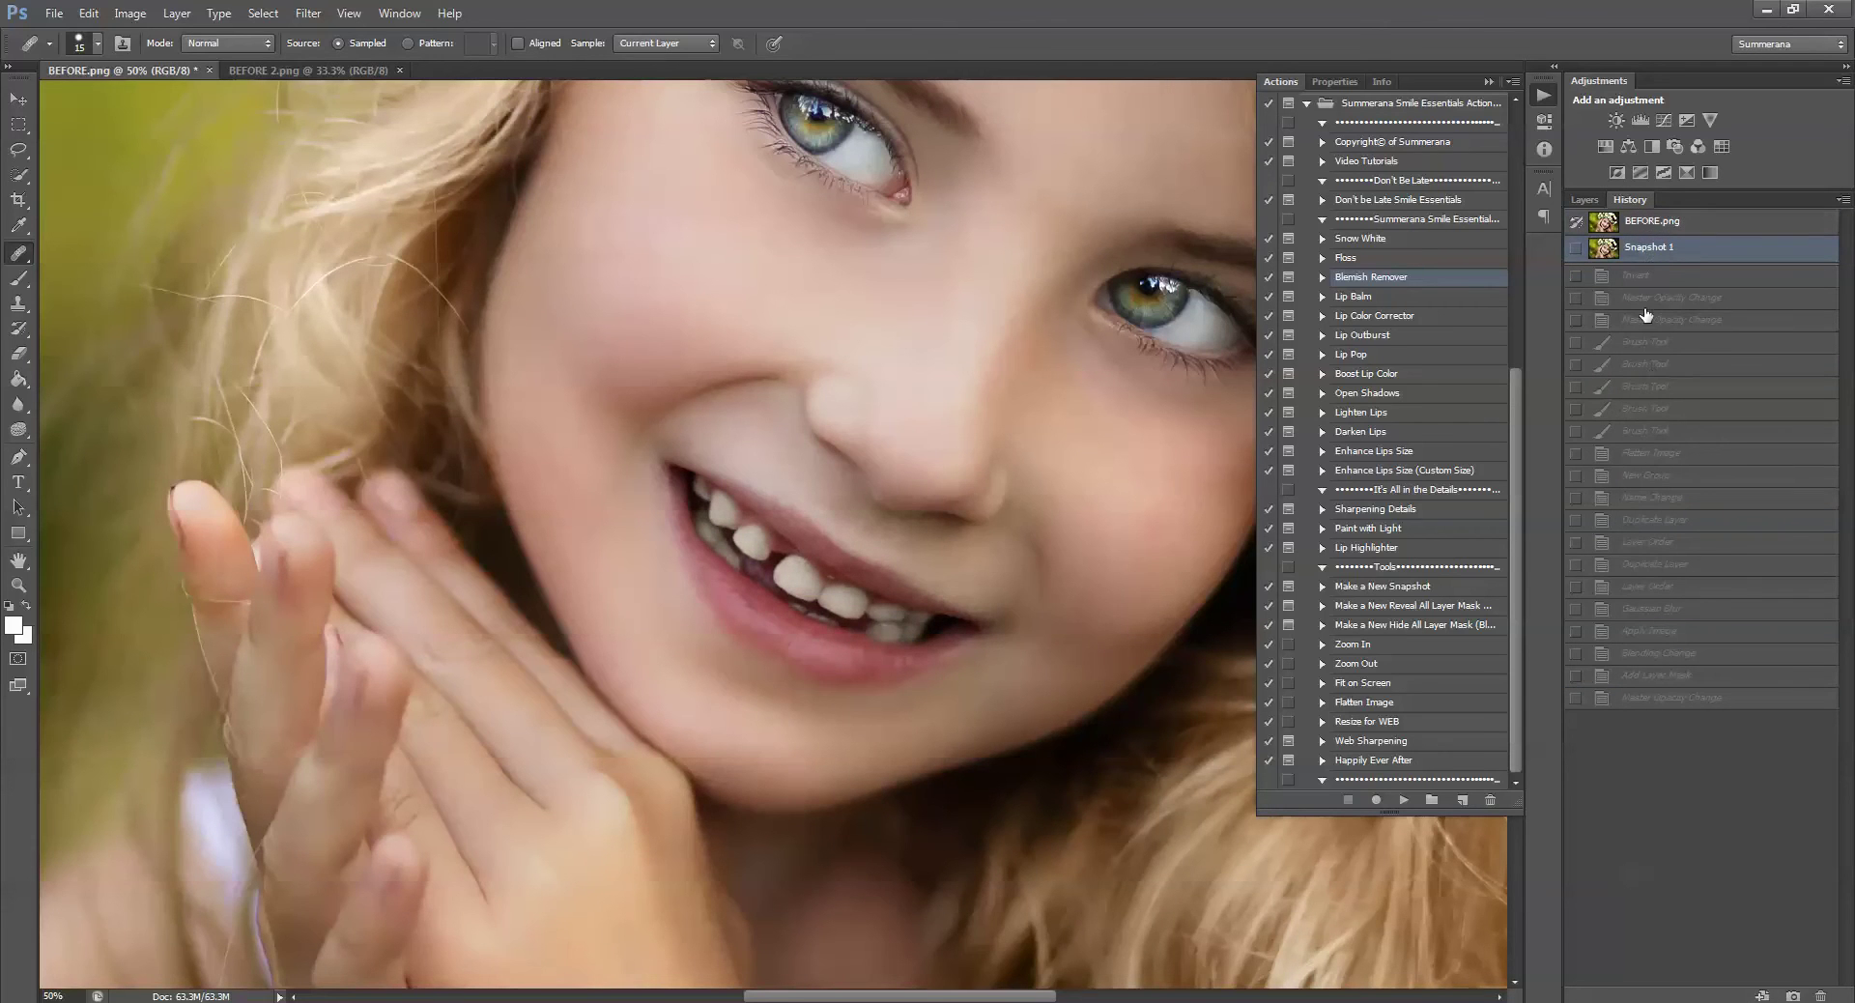
{"action": "left_click", "coordinate": [1655, 228]}
{"action": "left_click", "coordinate": [1654, 247]}
{"action": "left_click", "coordinate": [1584, 200]}
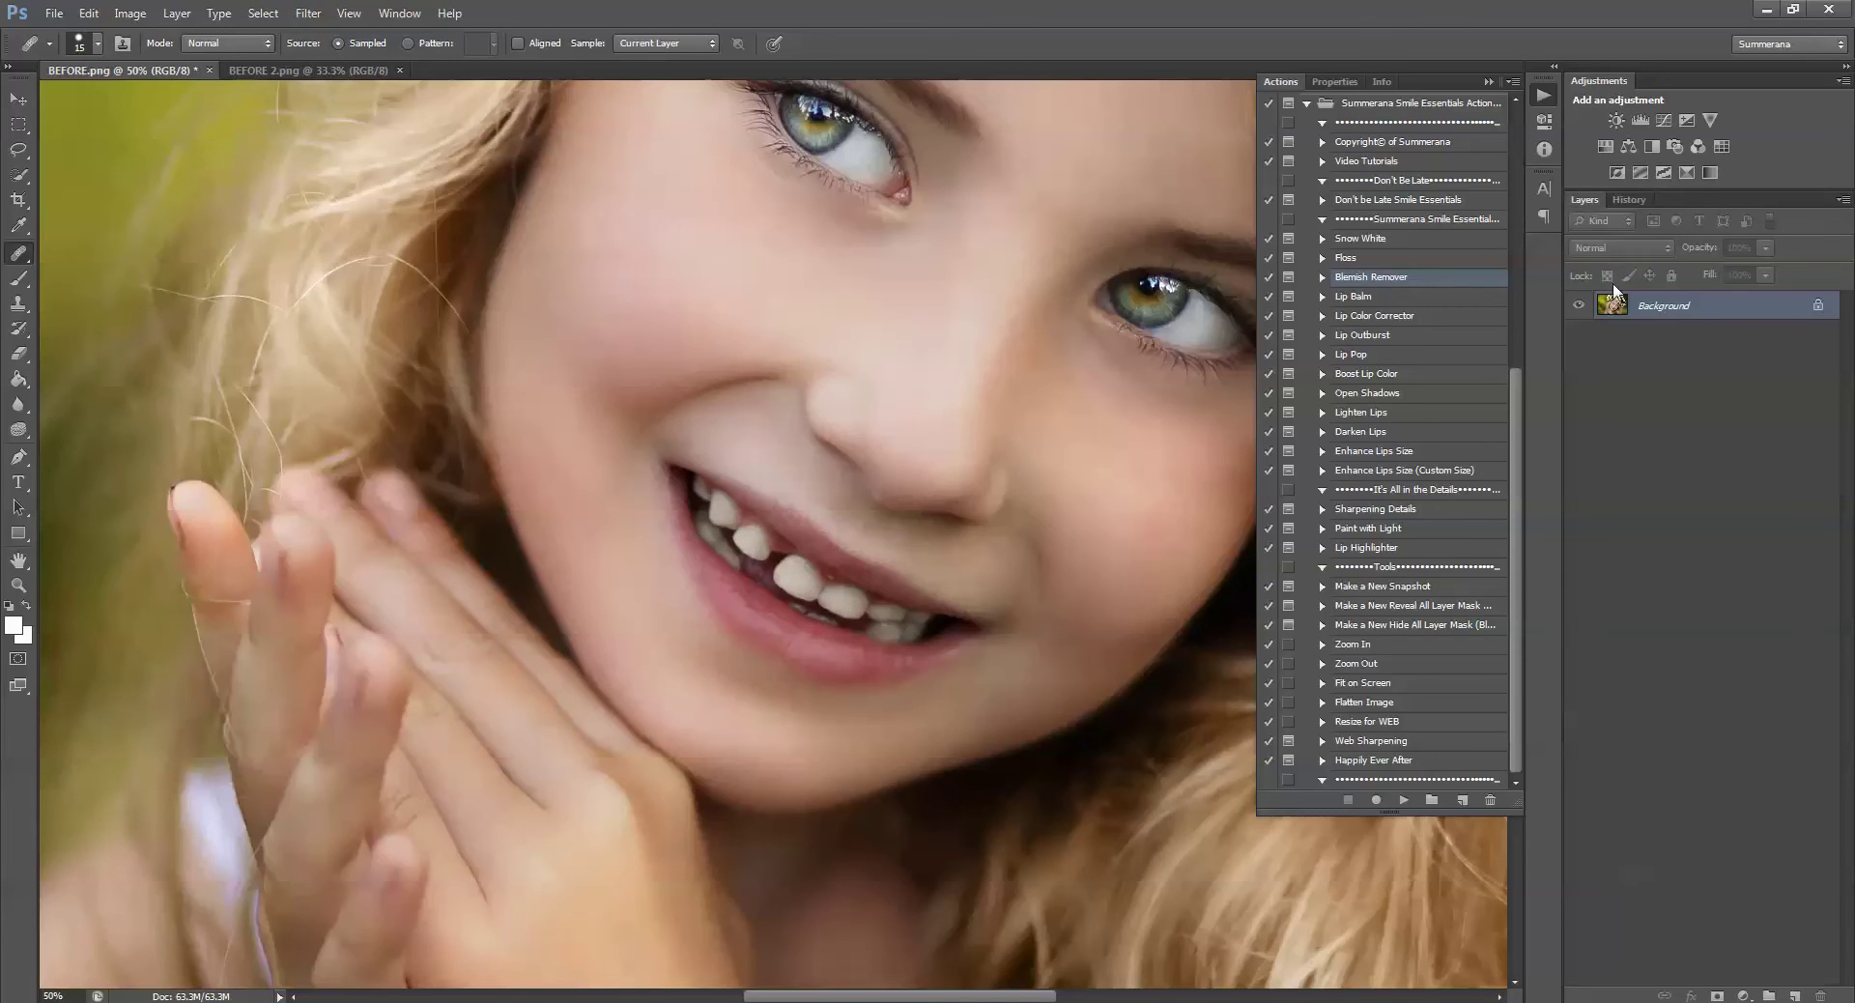
Restore the latest history state and select the Work on this layer layer
{"action": "left_click", "coordinate": [1628, 200]}
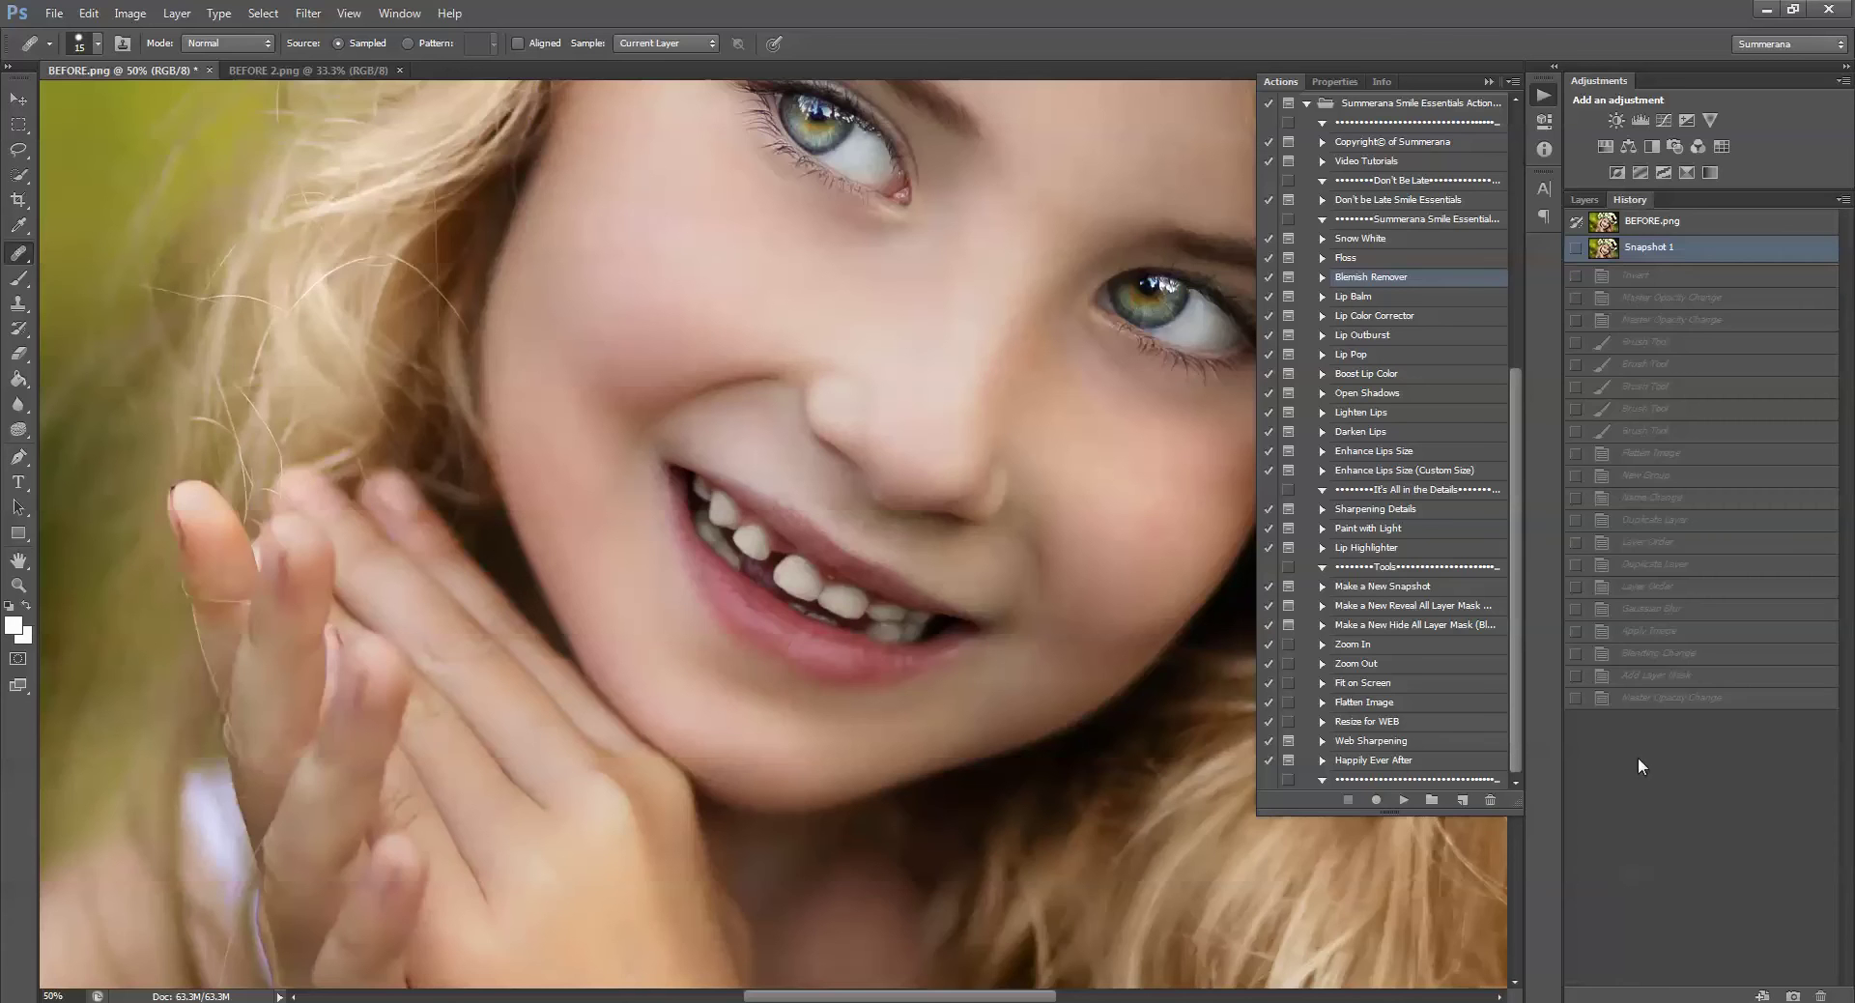
{"action": "left_click", "coordinate": [1666, 701]}
{"action": "left_click", "coordinate": [1582, 199]}
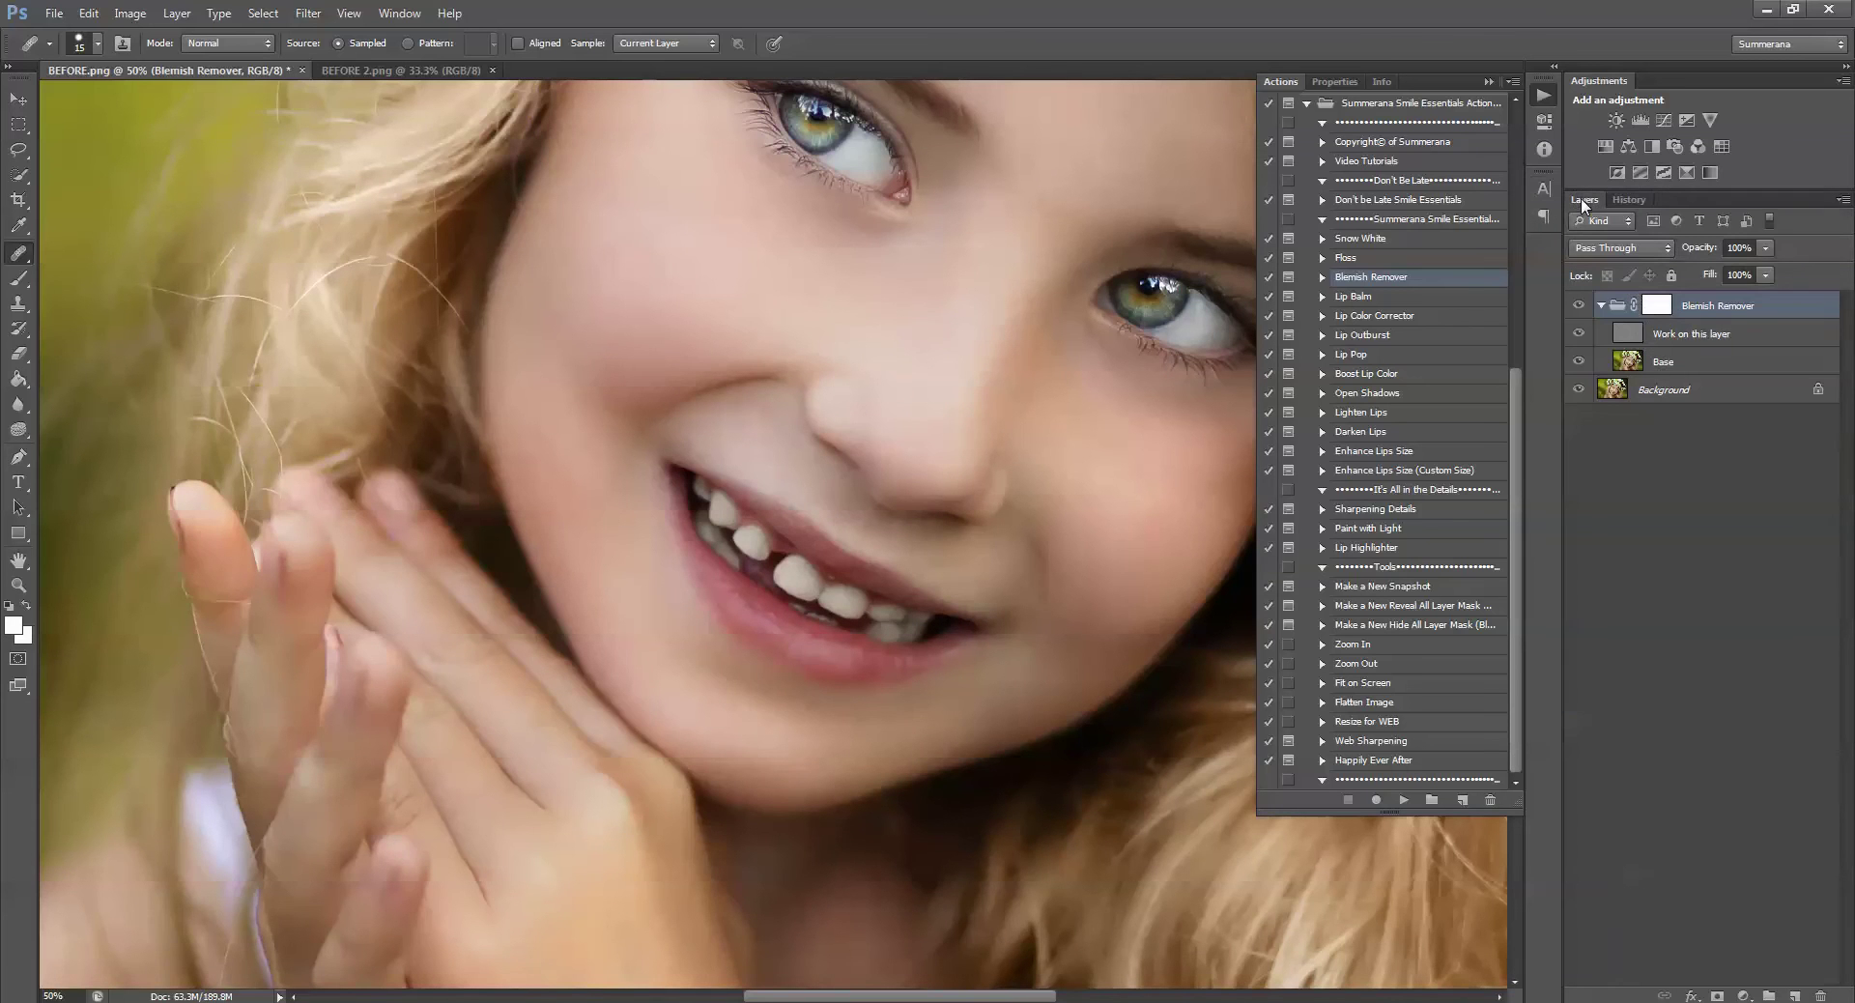
{"action": "left_click", "coordinate": [1636, 335]}
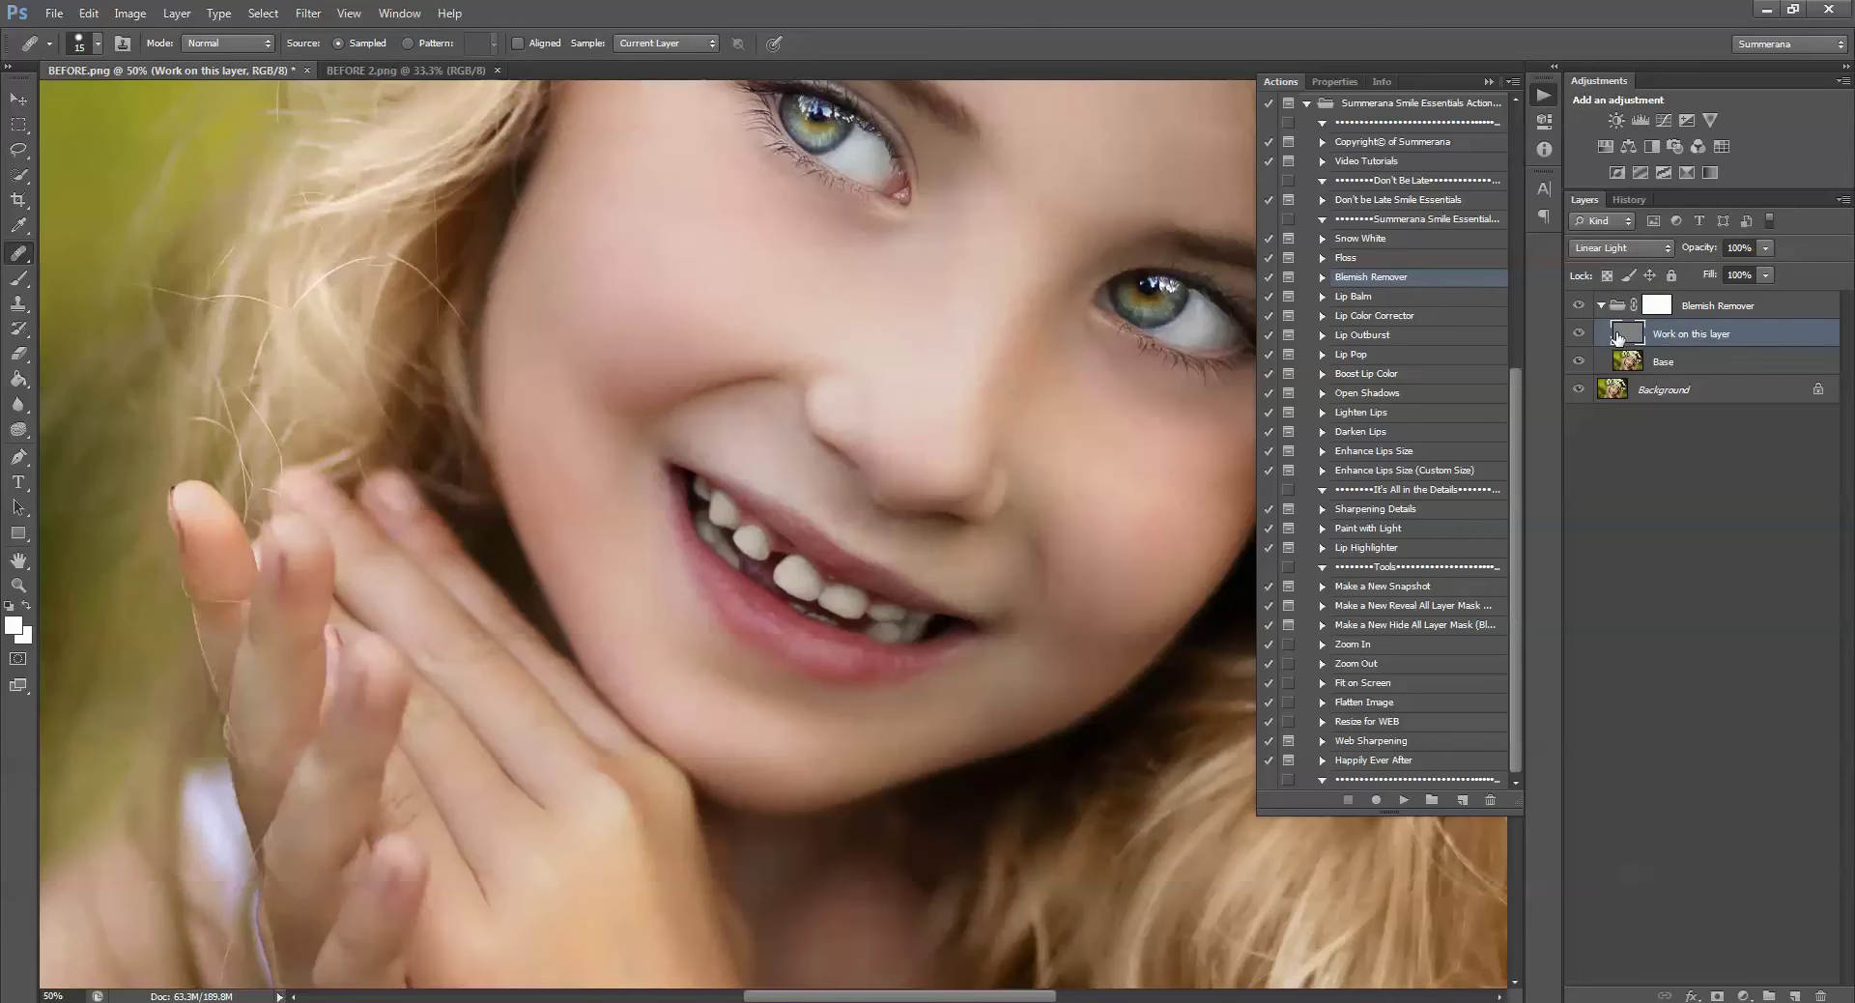
Pick the Healing Brush and run the Zoom In action to magnify the photo
{"action": "right_click", "coordinate": [19, 257]}
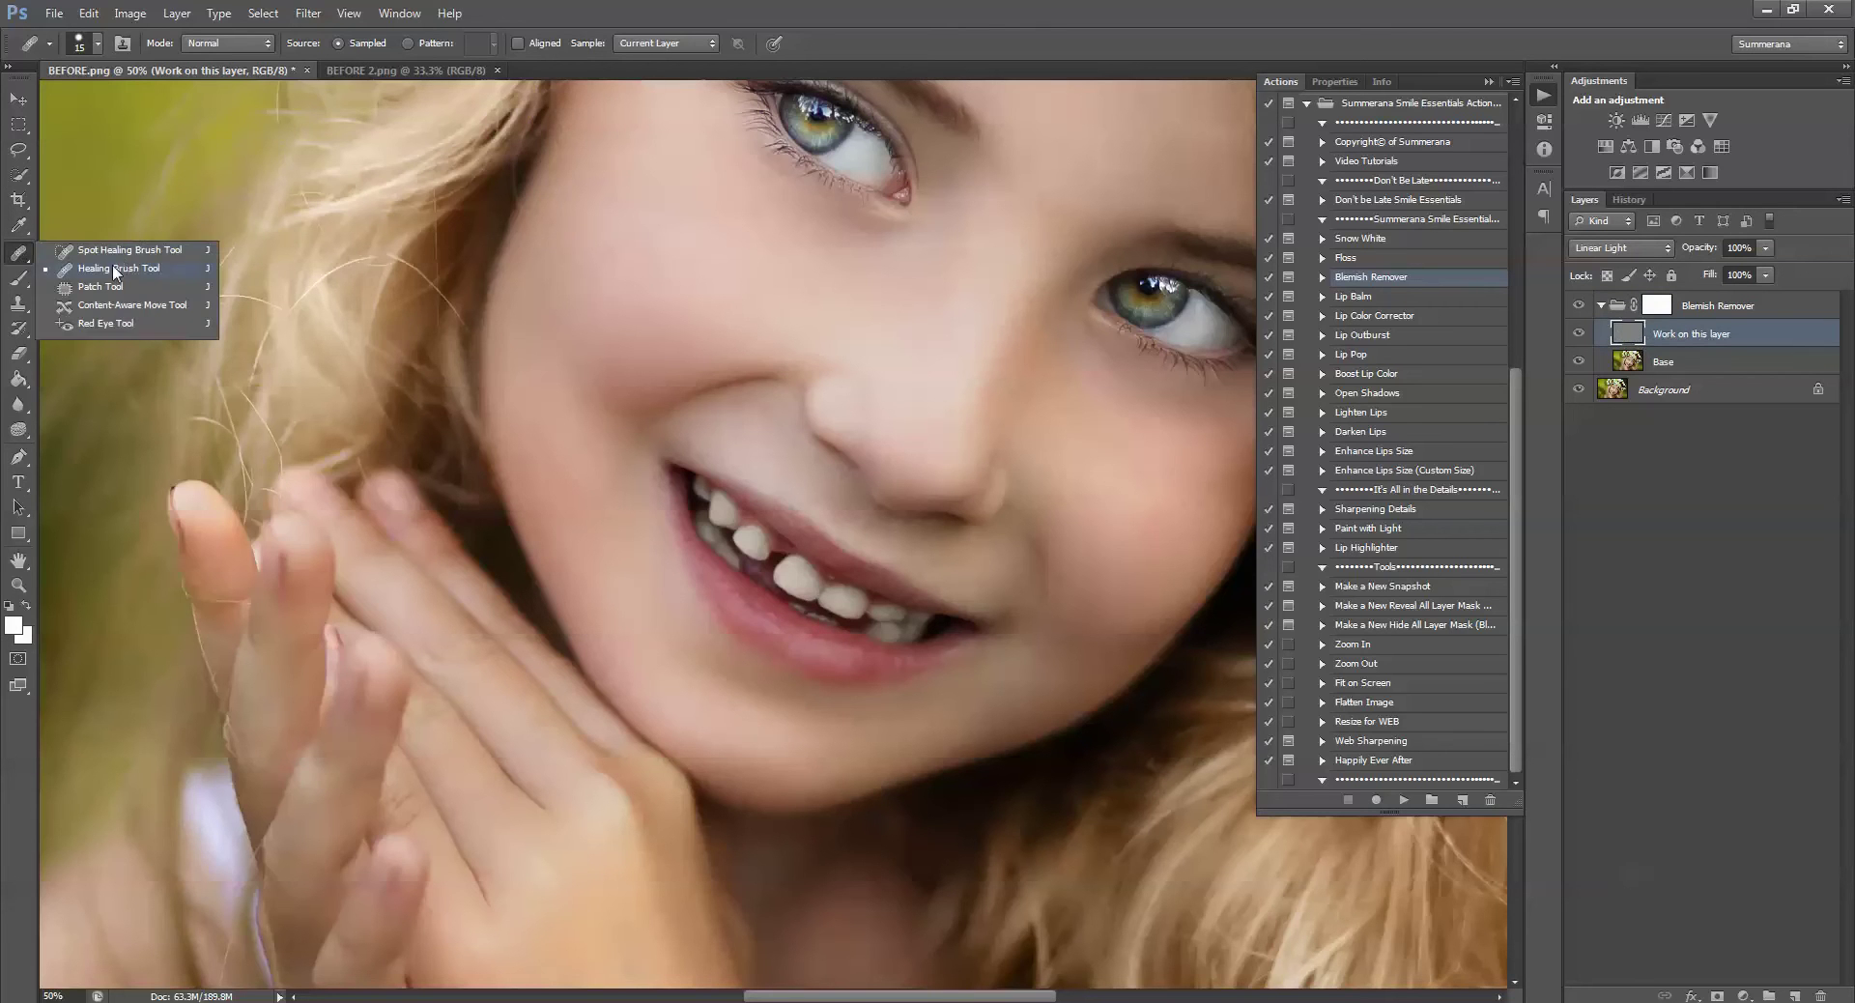
{"action": "left_click", "coordinate": [114, 271]}
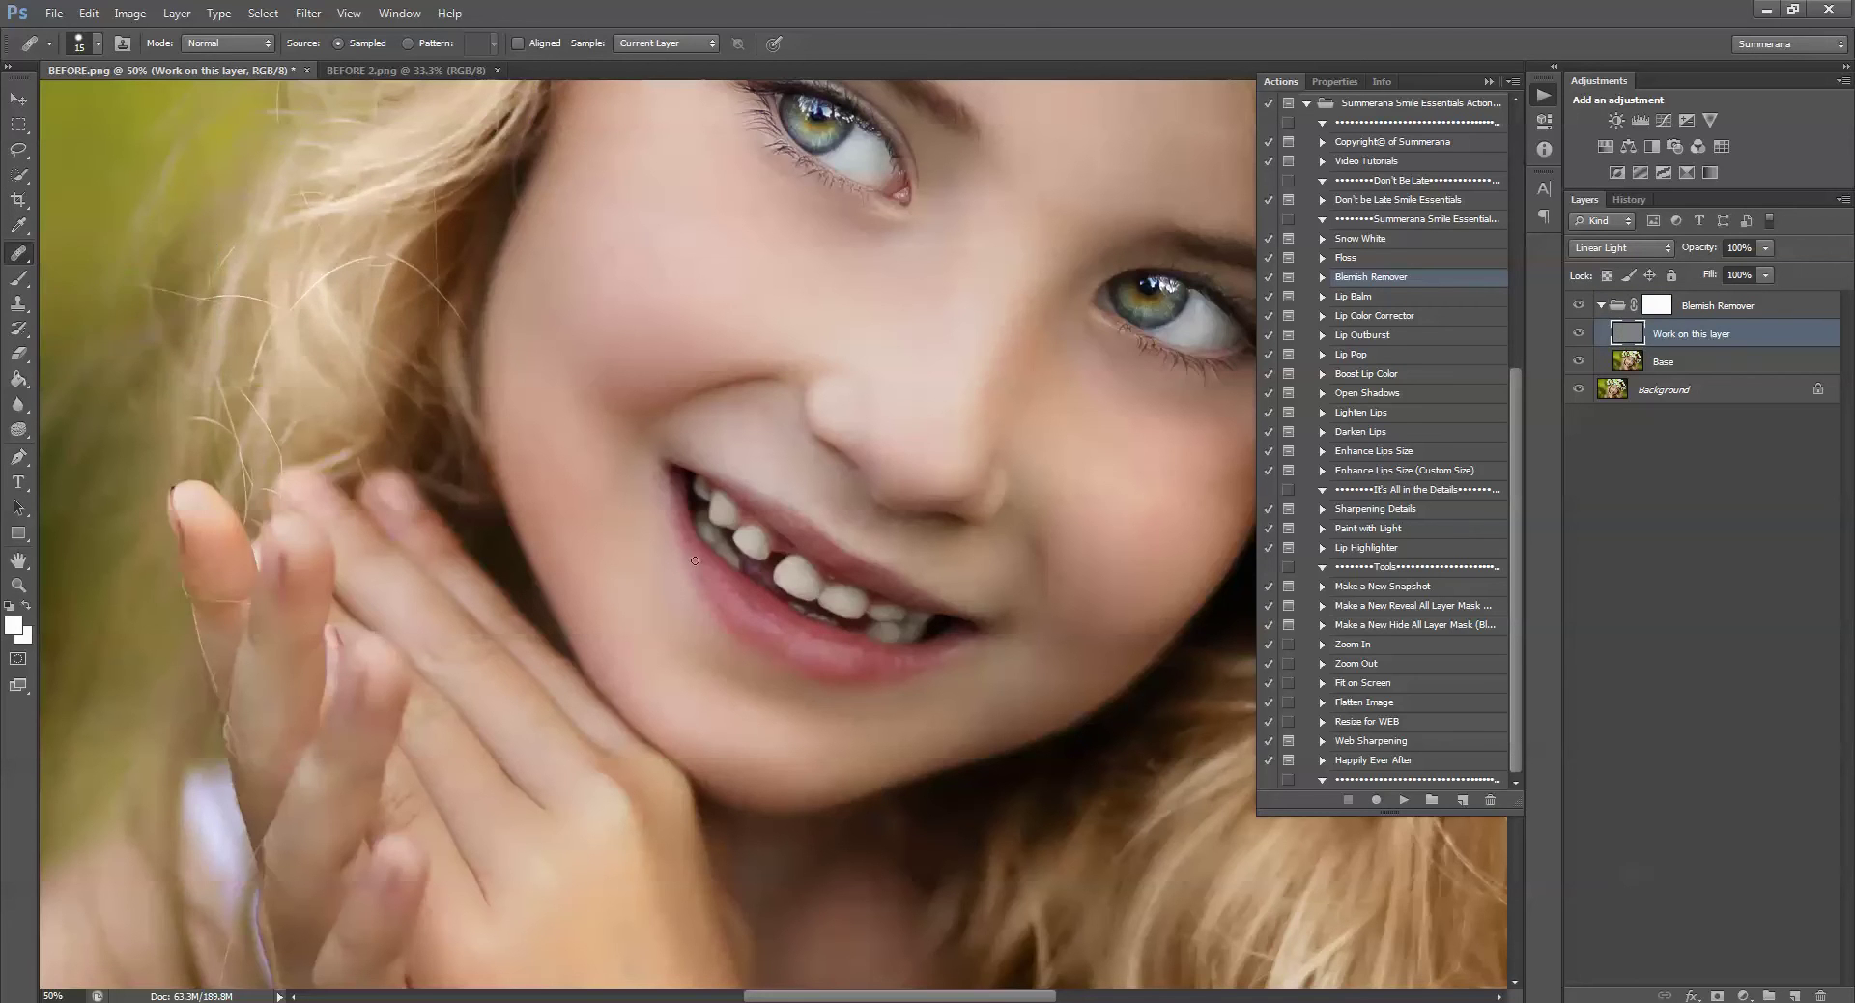
{"action": "left_click", "coordinate": [1368, 644]}
{"action": "left_click", "coordinate": [1403, 800]}
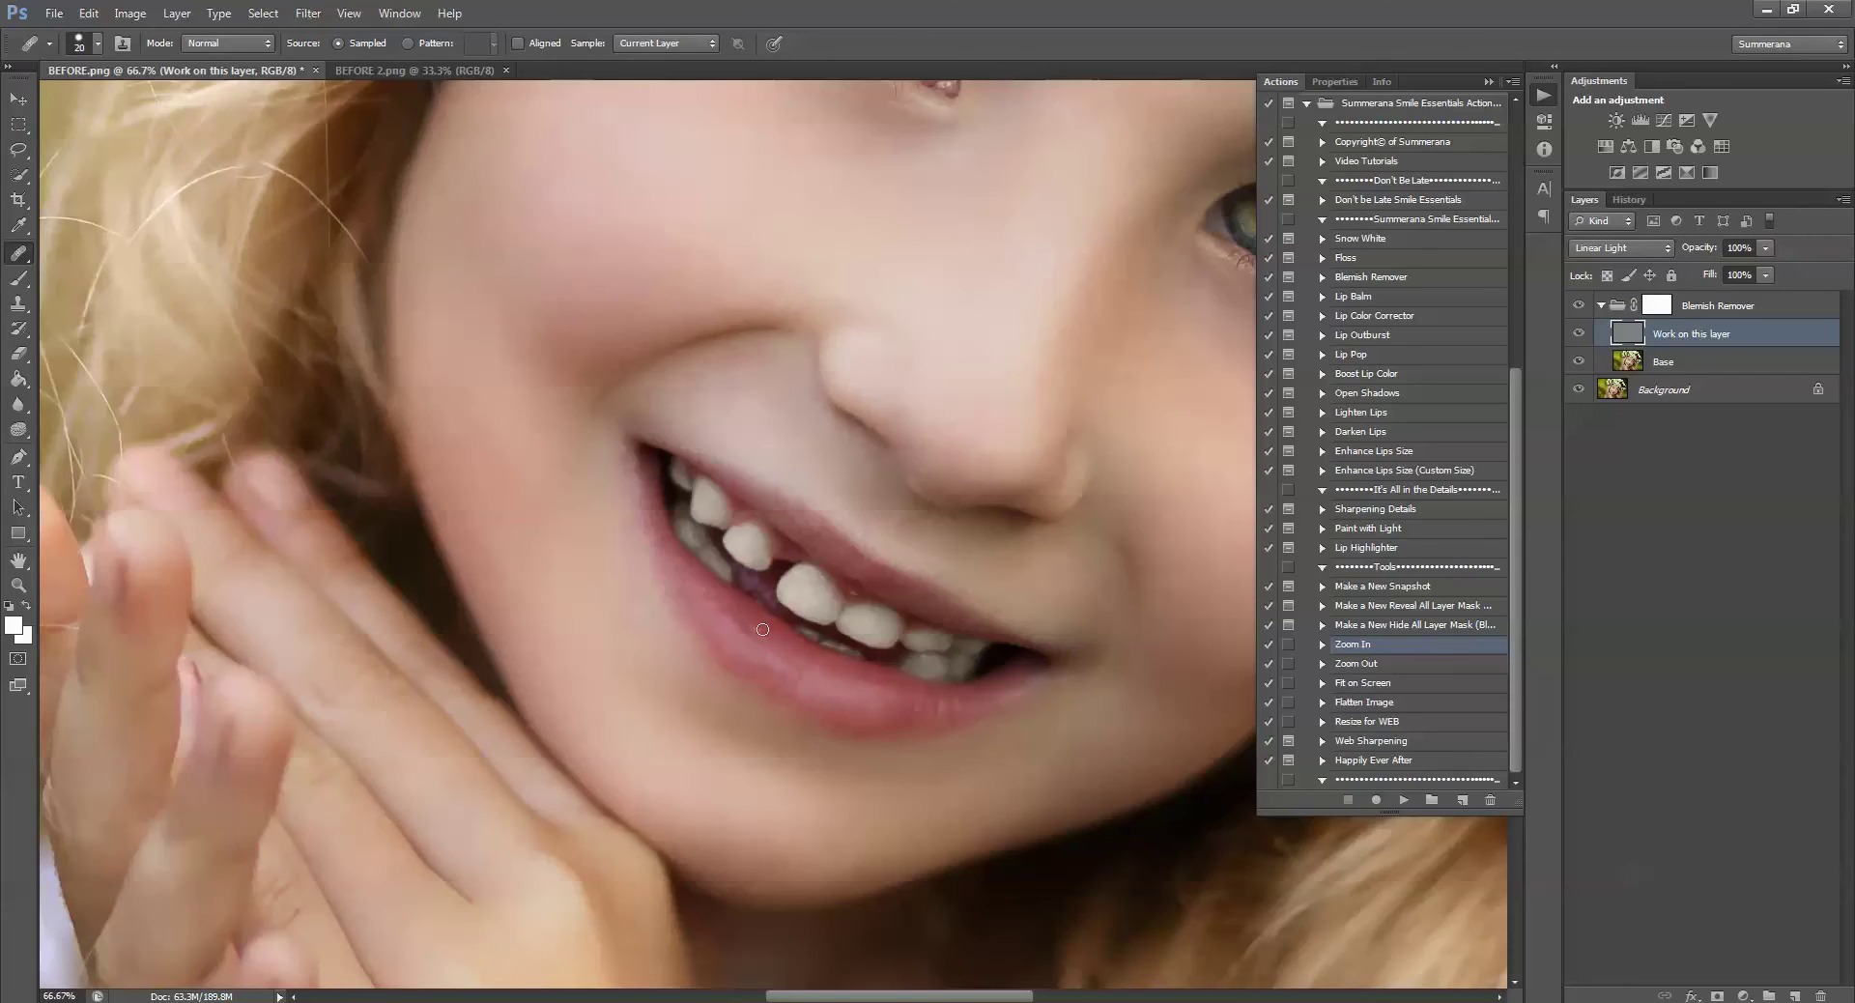
Sample clean sources at the tooth edge and cheek, then heal spots along the lower lip
{"action": "left_click", "coordinate": [846, 578], "text": "alt"}
{"action": "left_click", "coordinate": [612, 564], "text": "alt"}
{"action": "left_click", "coordinate": [716, 631], "text": "alt"}
{"action": "left_click_drag", "start_coordinate": [750, 674], "coordinate": [756, 665]}
{"action": "left_click_drag", "start_coordinate": [744, 637], "coordinate": [739, 618]}
Undo the last Healing Brush stroke, enlarge the brush to 35 and heal the front tooth
{"action": "left_click", "coordinate": [88, 13]}
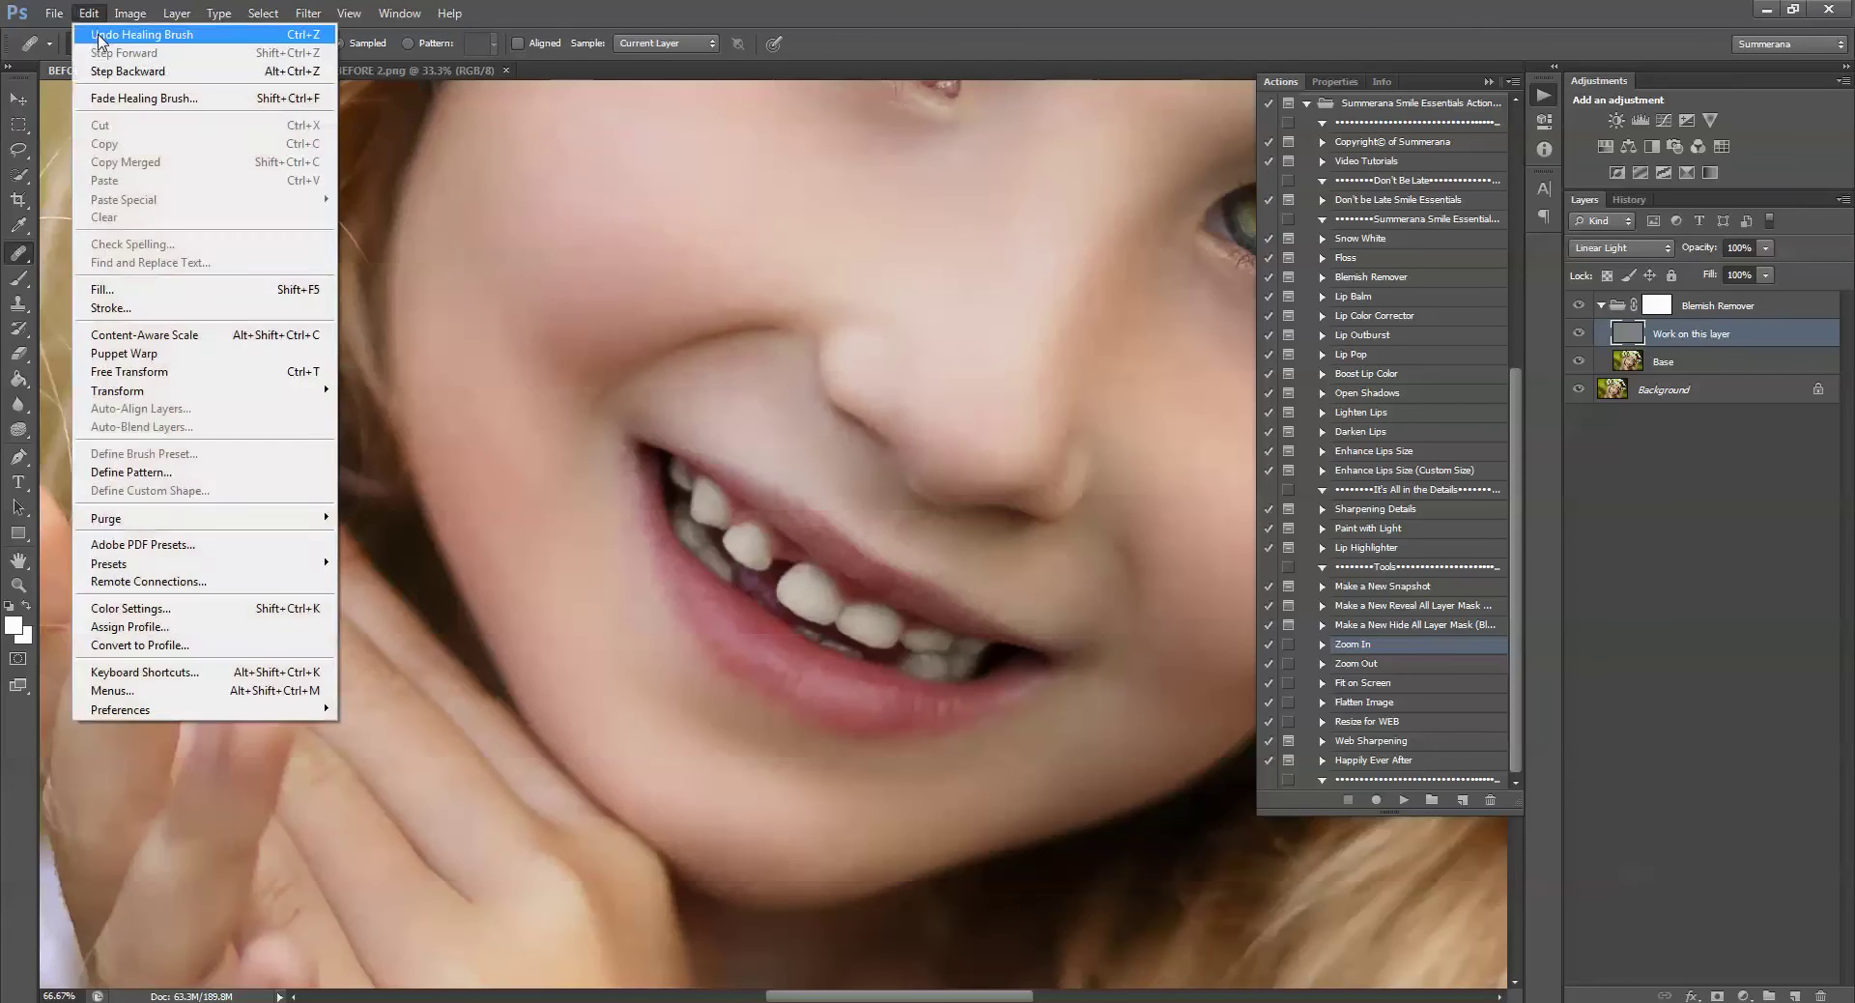
{"action": "left_click", "coordinate": [100, 35]}
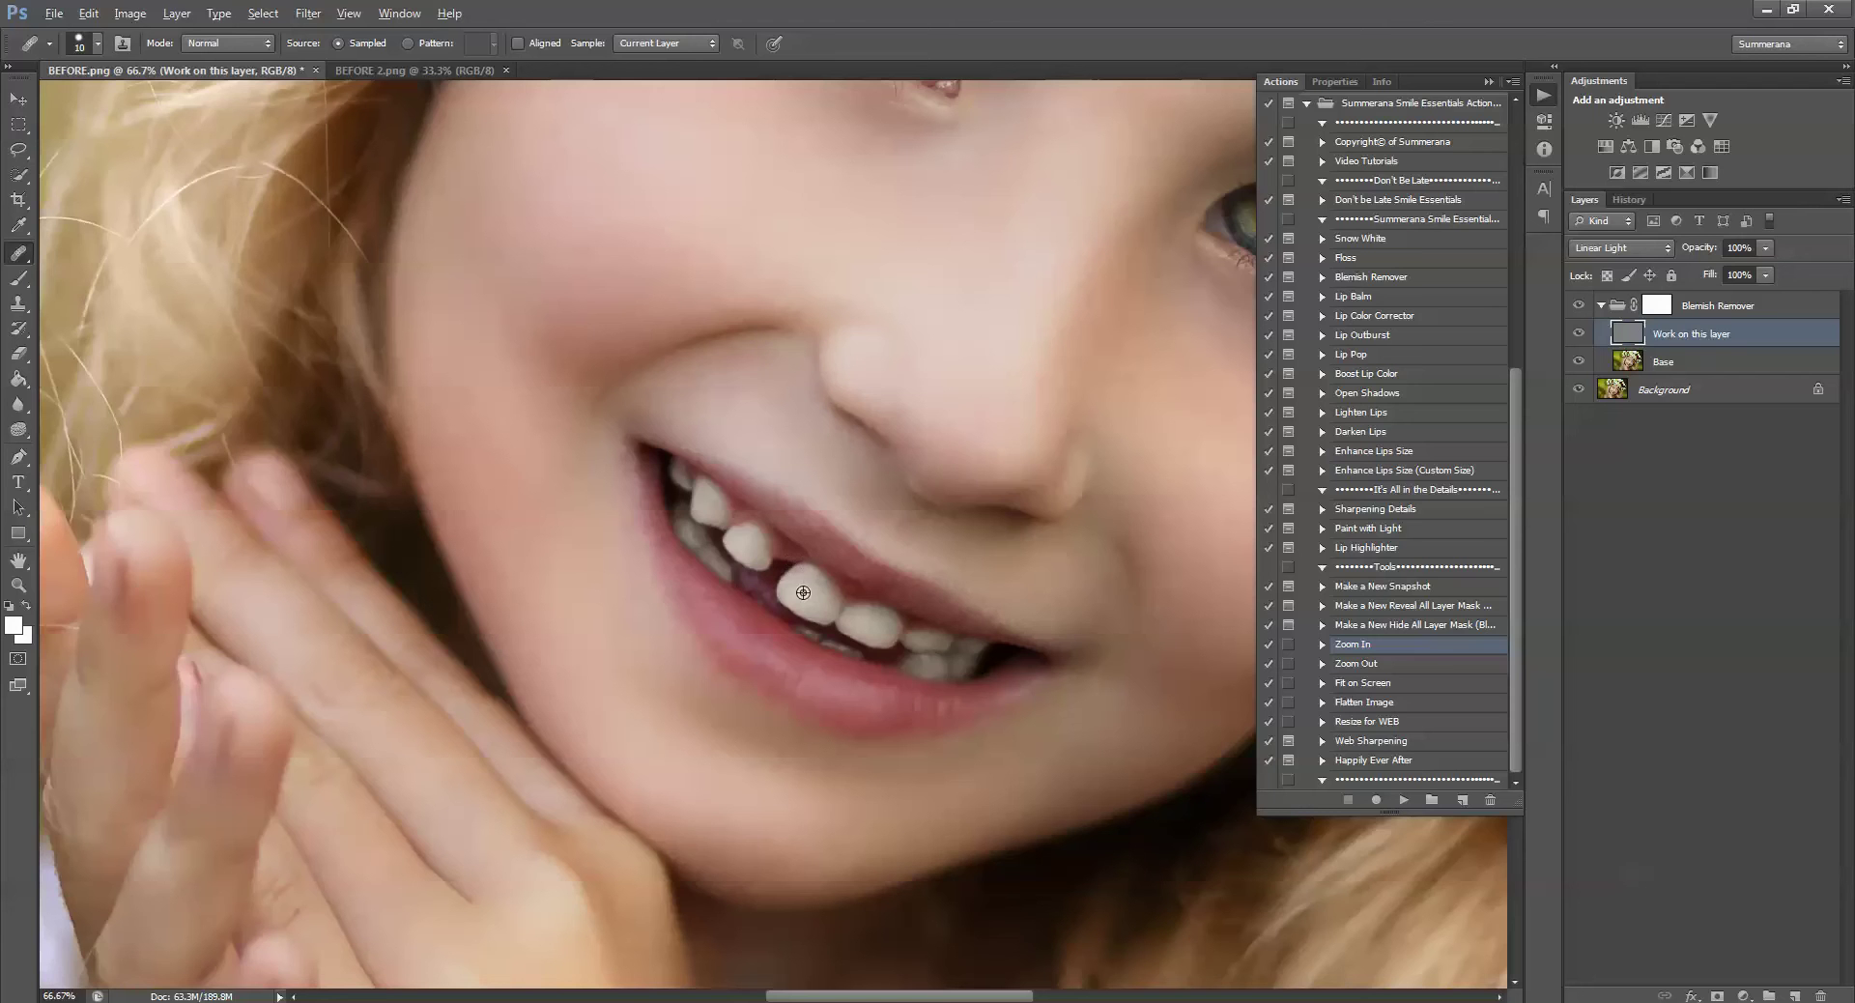
{"action": "key", "text": "bracketright"}
{"action": "key", "text": "bracketright"}
{"action": "key", "text": "bracketright"}
{"action": "key", "text": "bracketright"}
{"action": "key", "text": "bracketright"}
{"action": "left_click", "coordinate": [915, 615]}
Sample clean chin skin and heal the skin above the upper lip
{"action": "left_click", "coordinate": [659, 749], "text": "alt"}
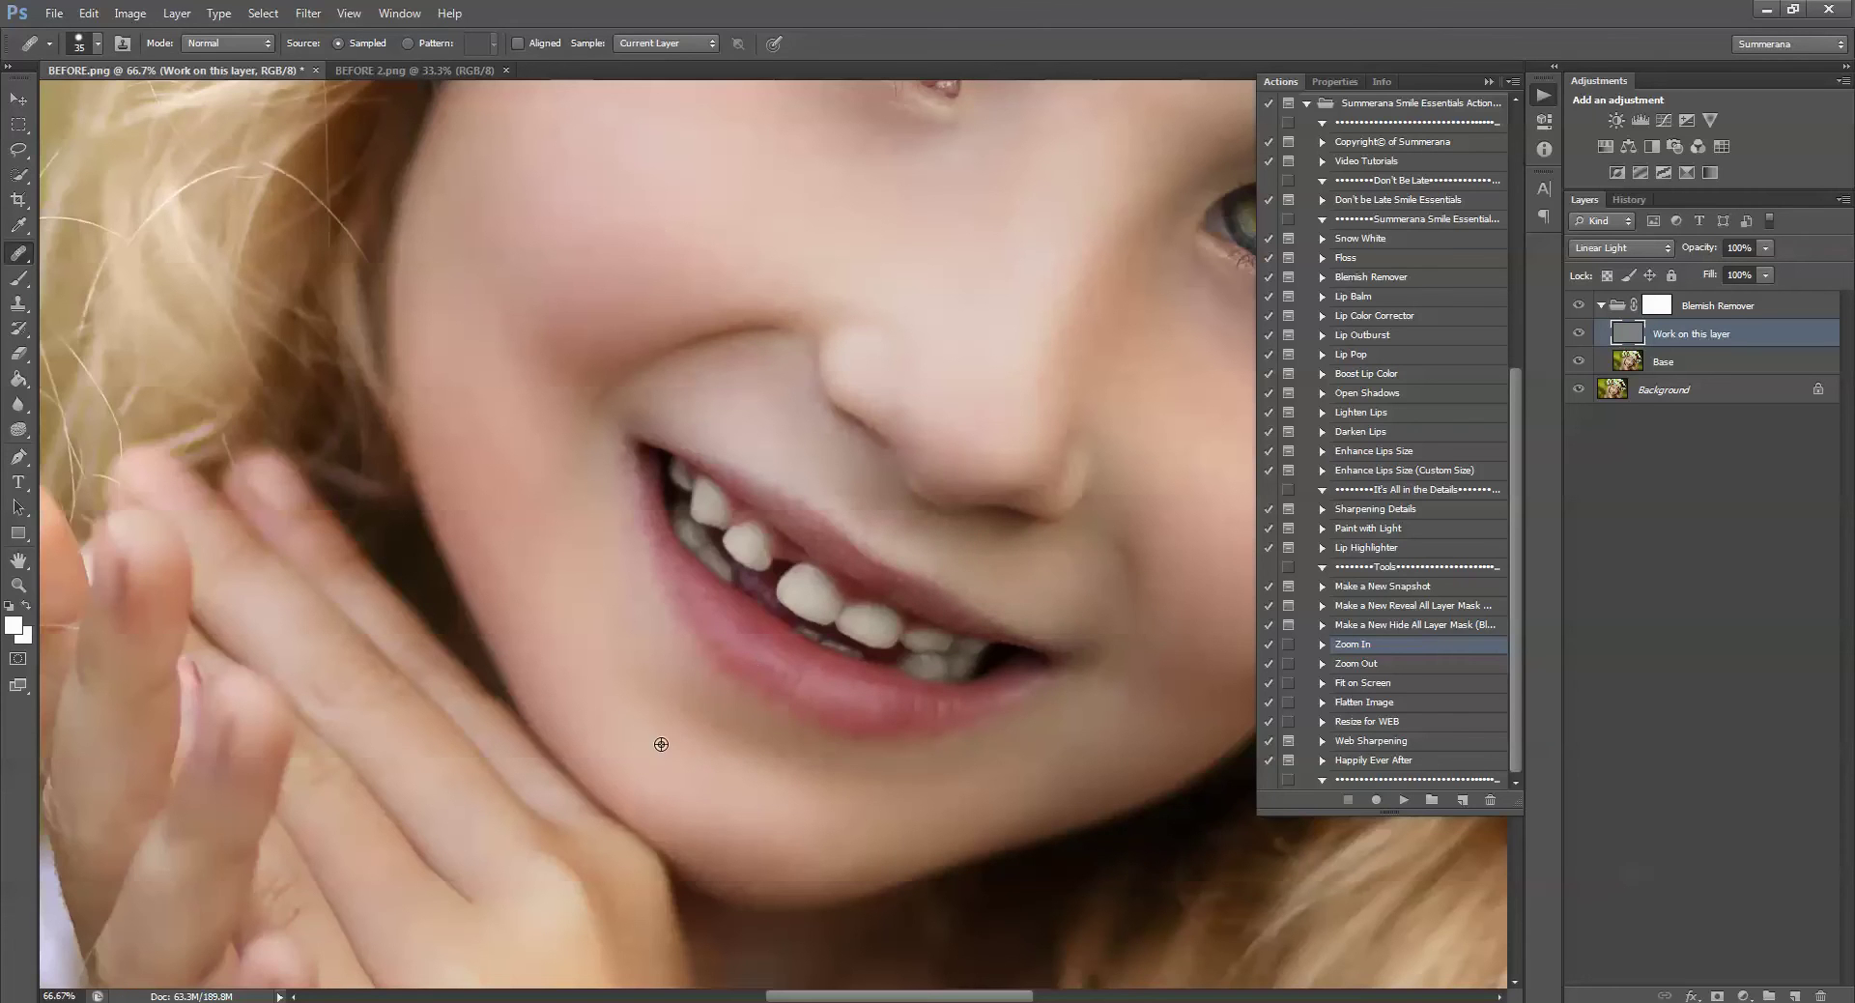
{"action": "left_click", "coordinate": [779, 455]}
{"action": "mouse_move", "coordinate": [779, 455]}
{"action": "left_mouse_down"}
{"action": "mouse_move", "coordinate": [704, 401]}
{"action": "mouse_move", "coordinate": [724, 385]}
{"action": "mouse_move", "coordinate": [864, 491]}
{"action": "mouse_move", "coordinate": [846, 456]}
{"action": "mouse_move", "coordinate": [816, 491]}
{"action": "left_mouse_up"}
Fade the Blemish Remover group to 0% opacity to compare it with the original
{"action": "left_click", "coordinate": [1729, 313]}
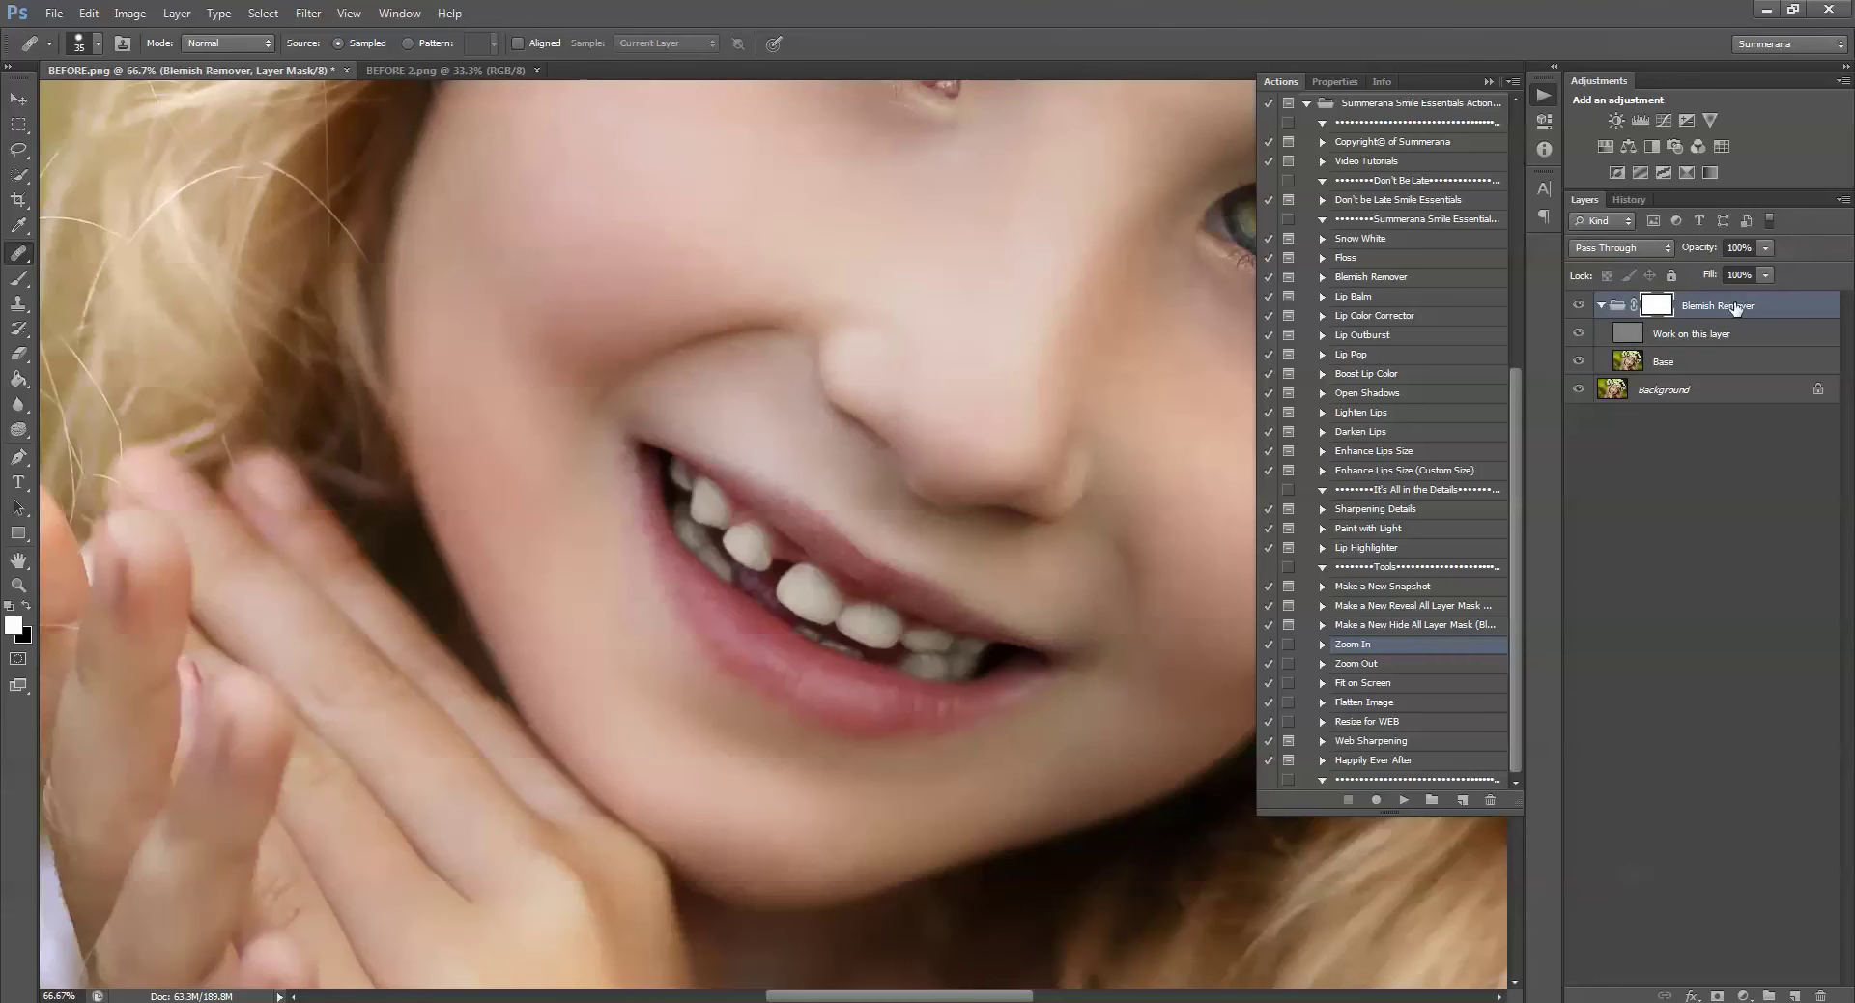
{"action": "left_click", "coordinate": [1766, 250]}
{"action": "left_click_drag", "start_coordinate": [1724, 273], "coordinate": [1669, 272]}
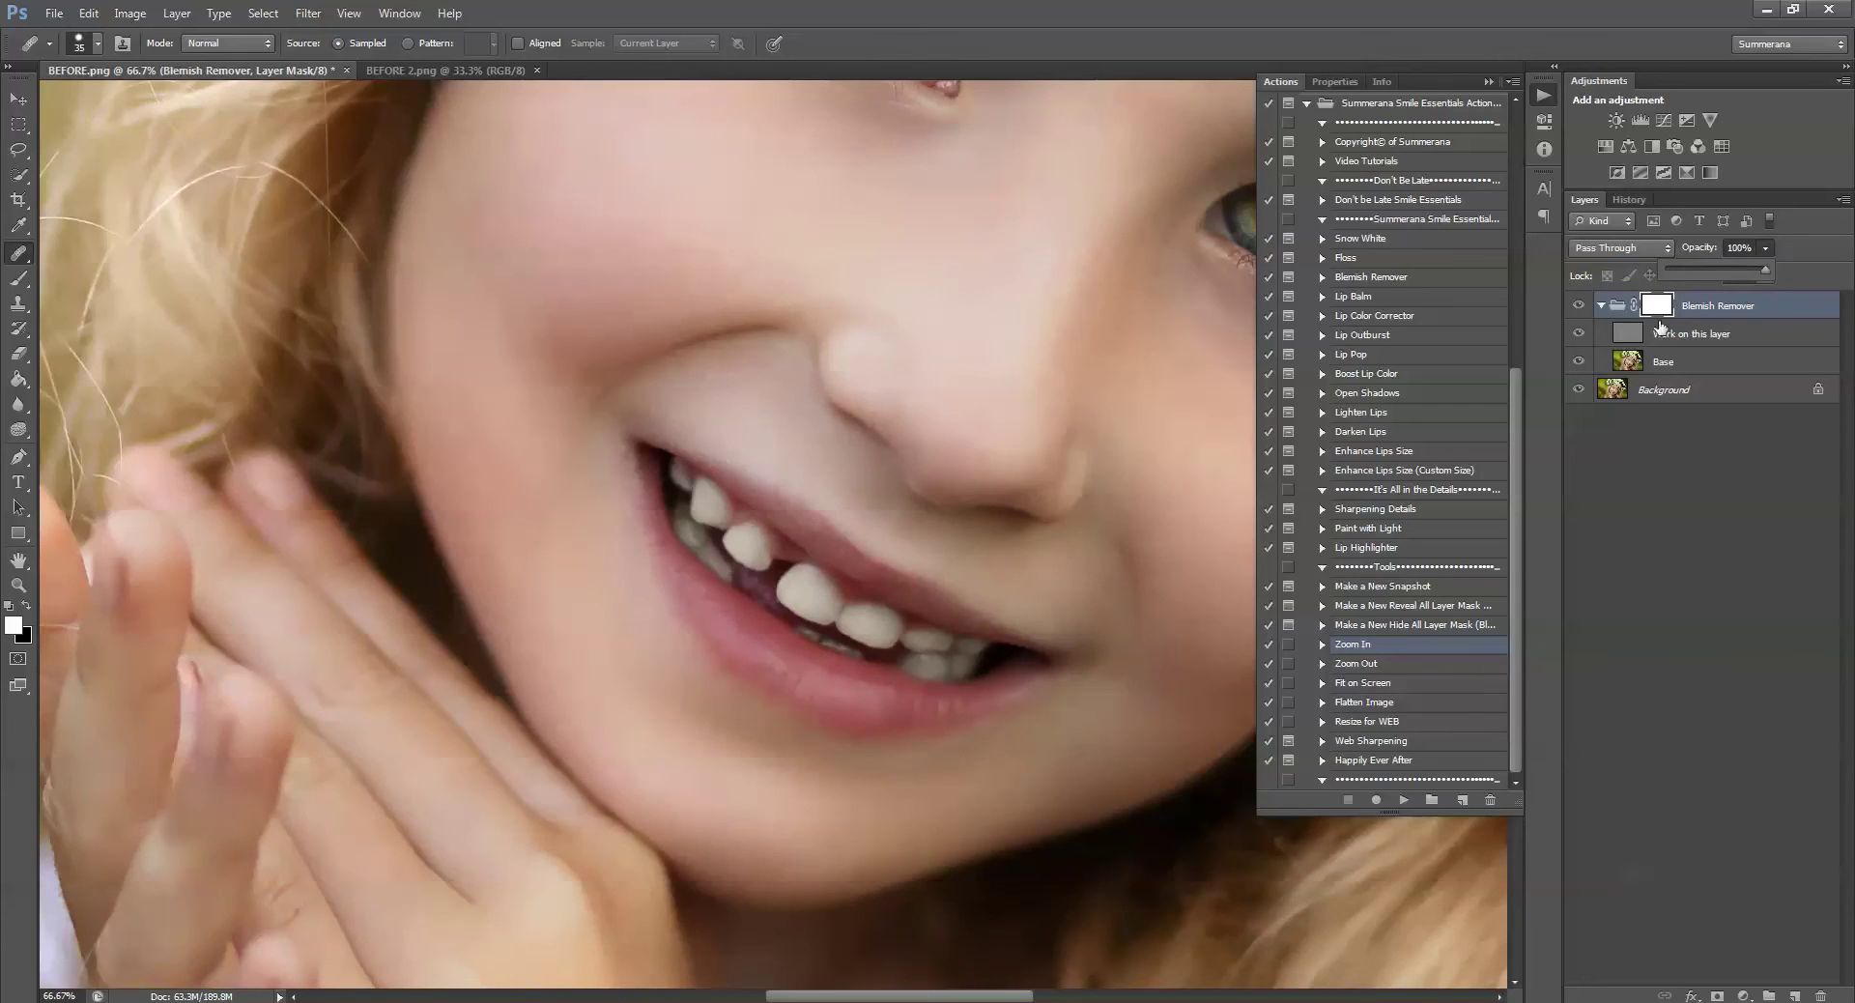
{"action": "left_click", "coordinate": [1624, 334]}
On the Blemish Remover mask, set up a black Brush at 43% opacity and size 80
{"action": "left_click", "coordinate": [1655, 305]}
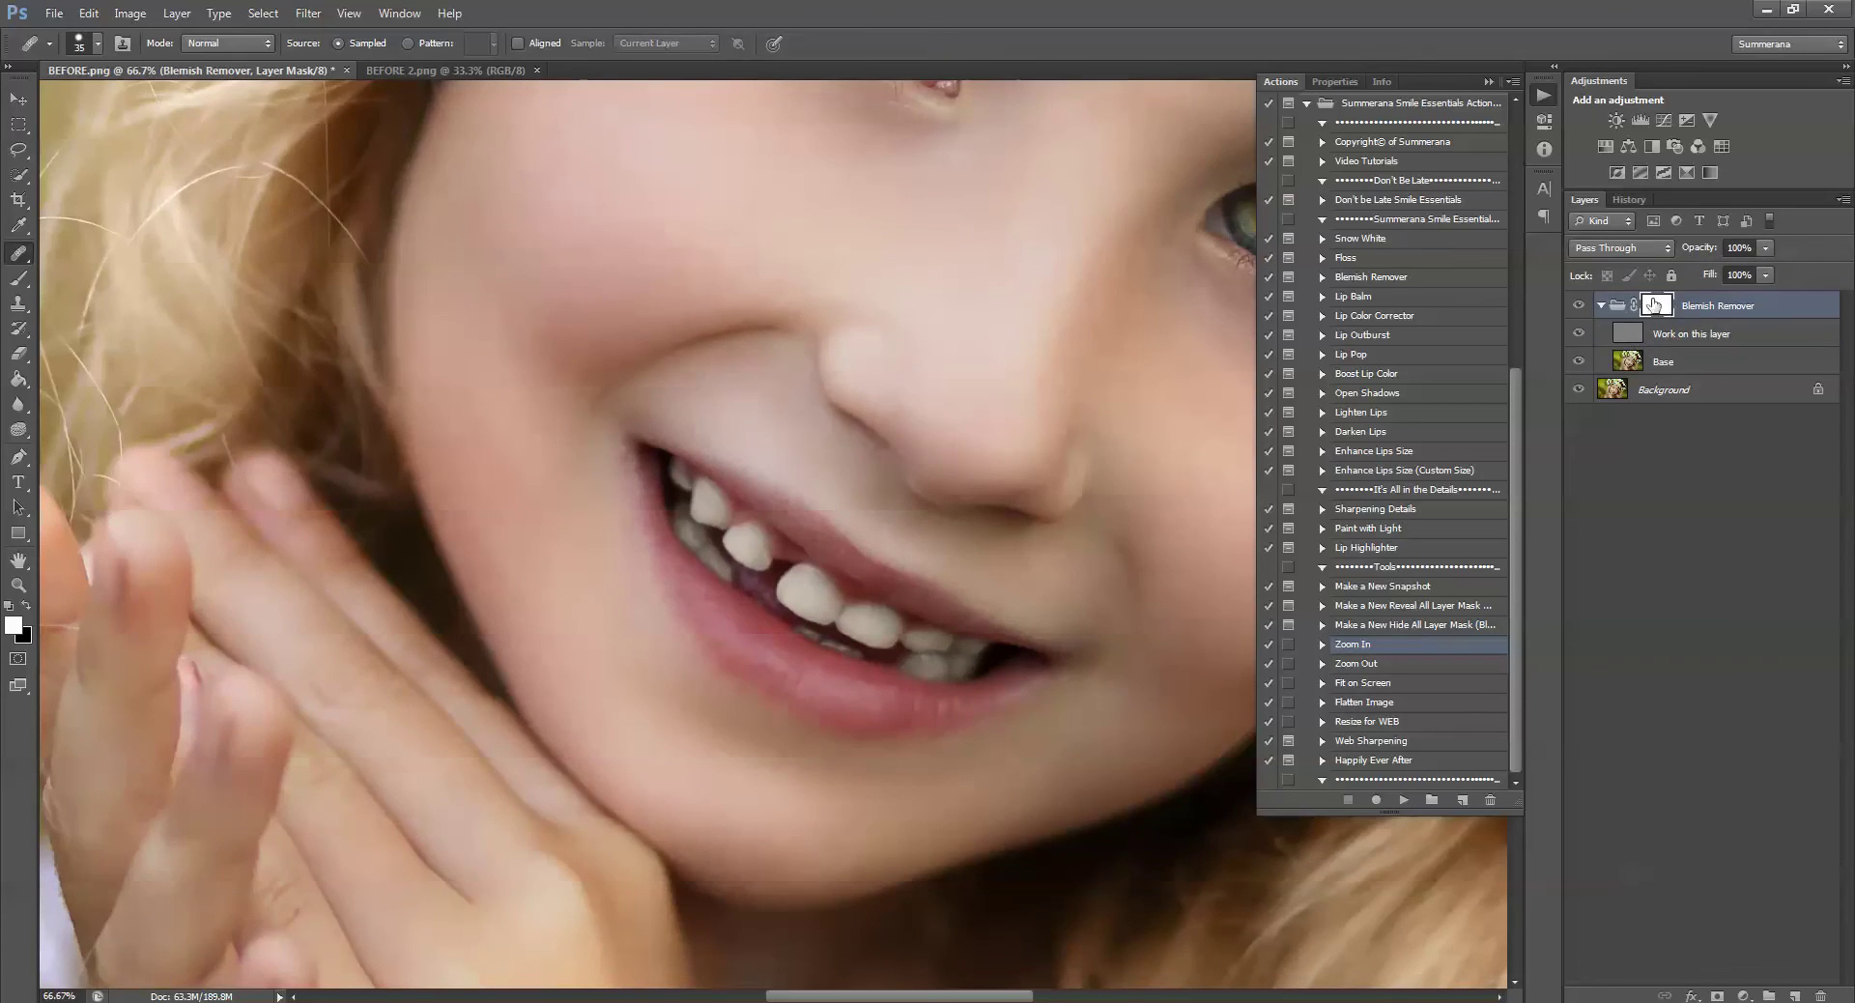
{"action": "left_click", "coordinate": [19, 278]}
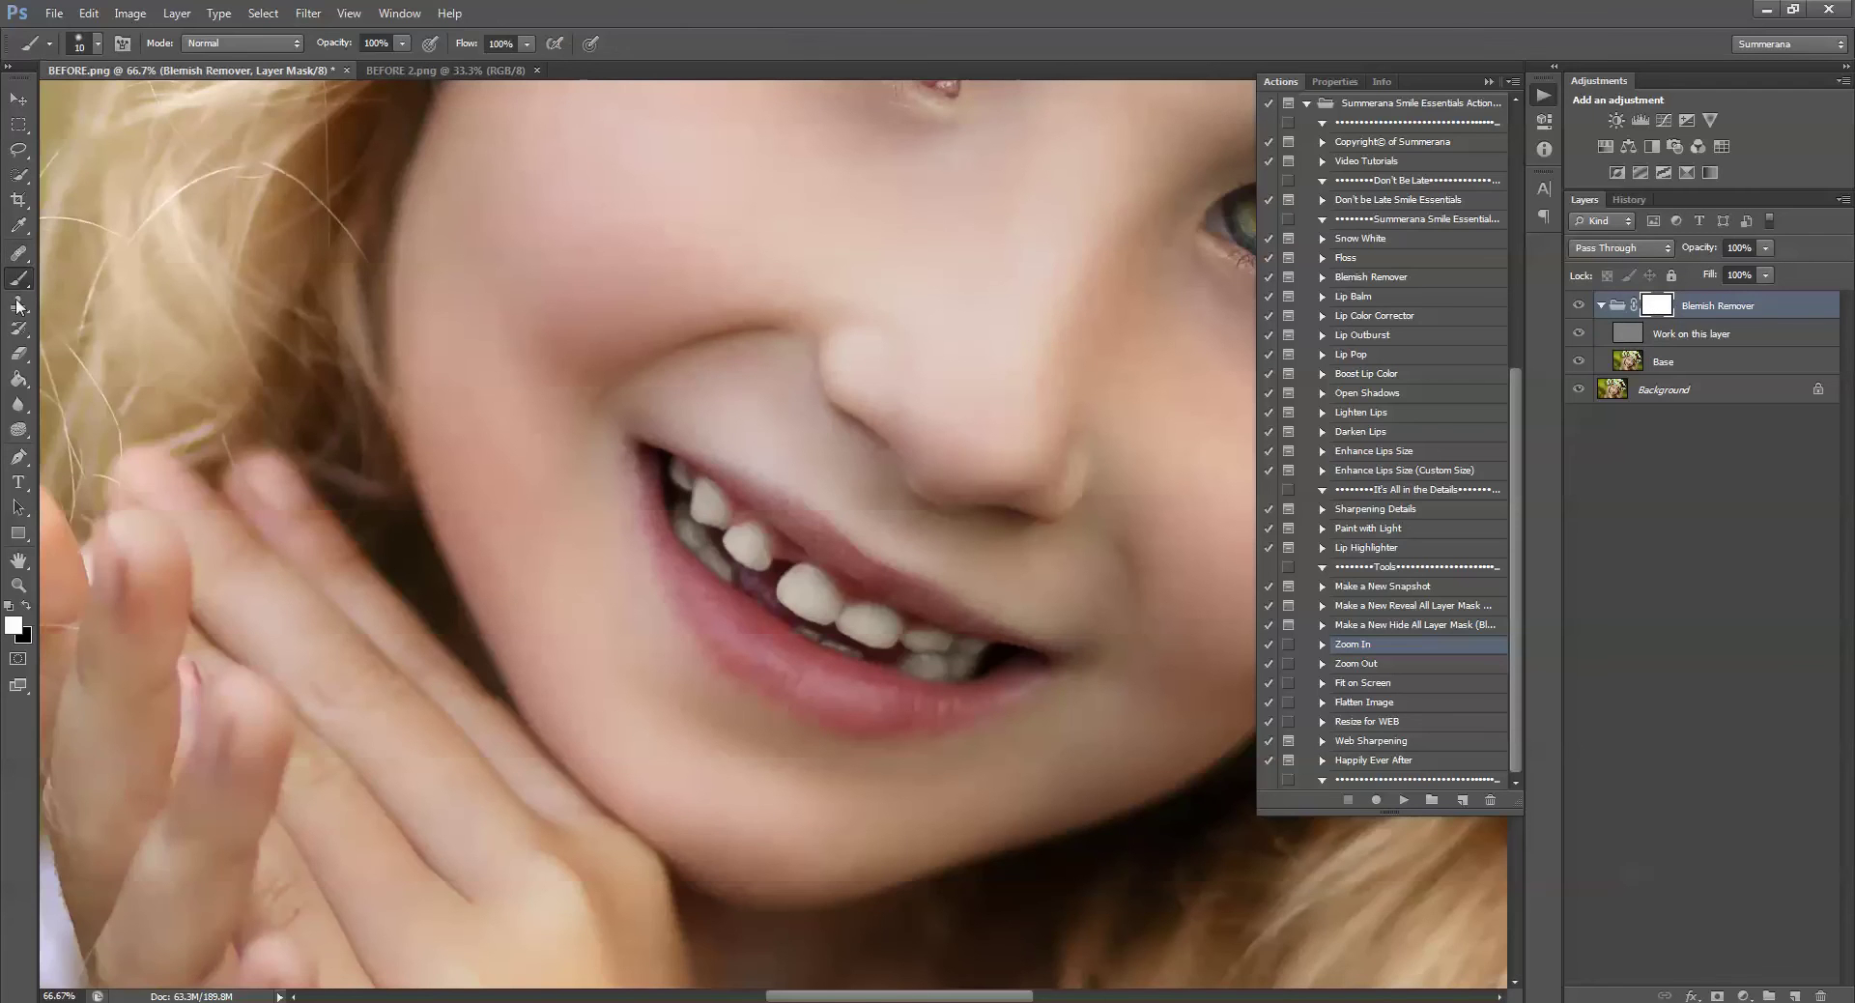
{"action": "left_click", "coordinate": [27, 605]}
{"action": "left_click", "coordinate": [399, 47]}
{"action": "left_click_drag", "start_coordinate": [339, 62], "coordinate": [346, 62]}
{"action": "key", "text": "bracketright"}
{"action": "key", "text": "bracketright"}
{"action": "key", "text": "bracketright"}
{"action": "key", "text": "bracketright"}
{"action": "key", "text": "bracketright"}
{"action": "key", "text": "bracketright"}
{"action": "key", "text": "bracketright"}
{"action": "left_click", "coordinate": [1362, 316]}
Run Lip Balm, continue past its message, and set a 50 px brush at 100% opacity
{"action": "left_click", "coordinate": [1357, 296]}
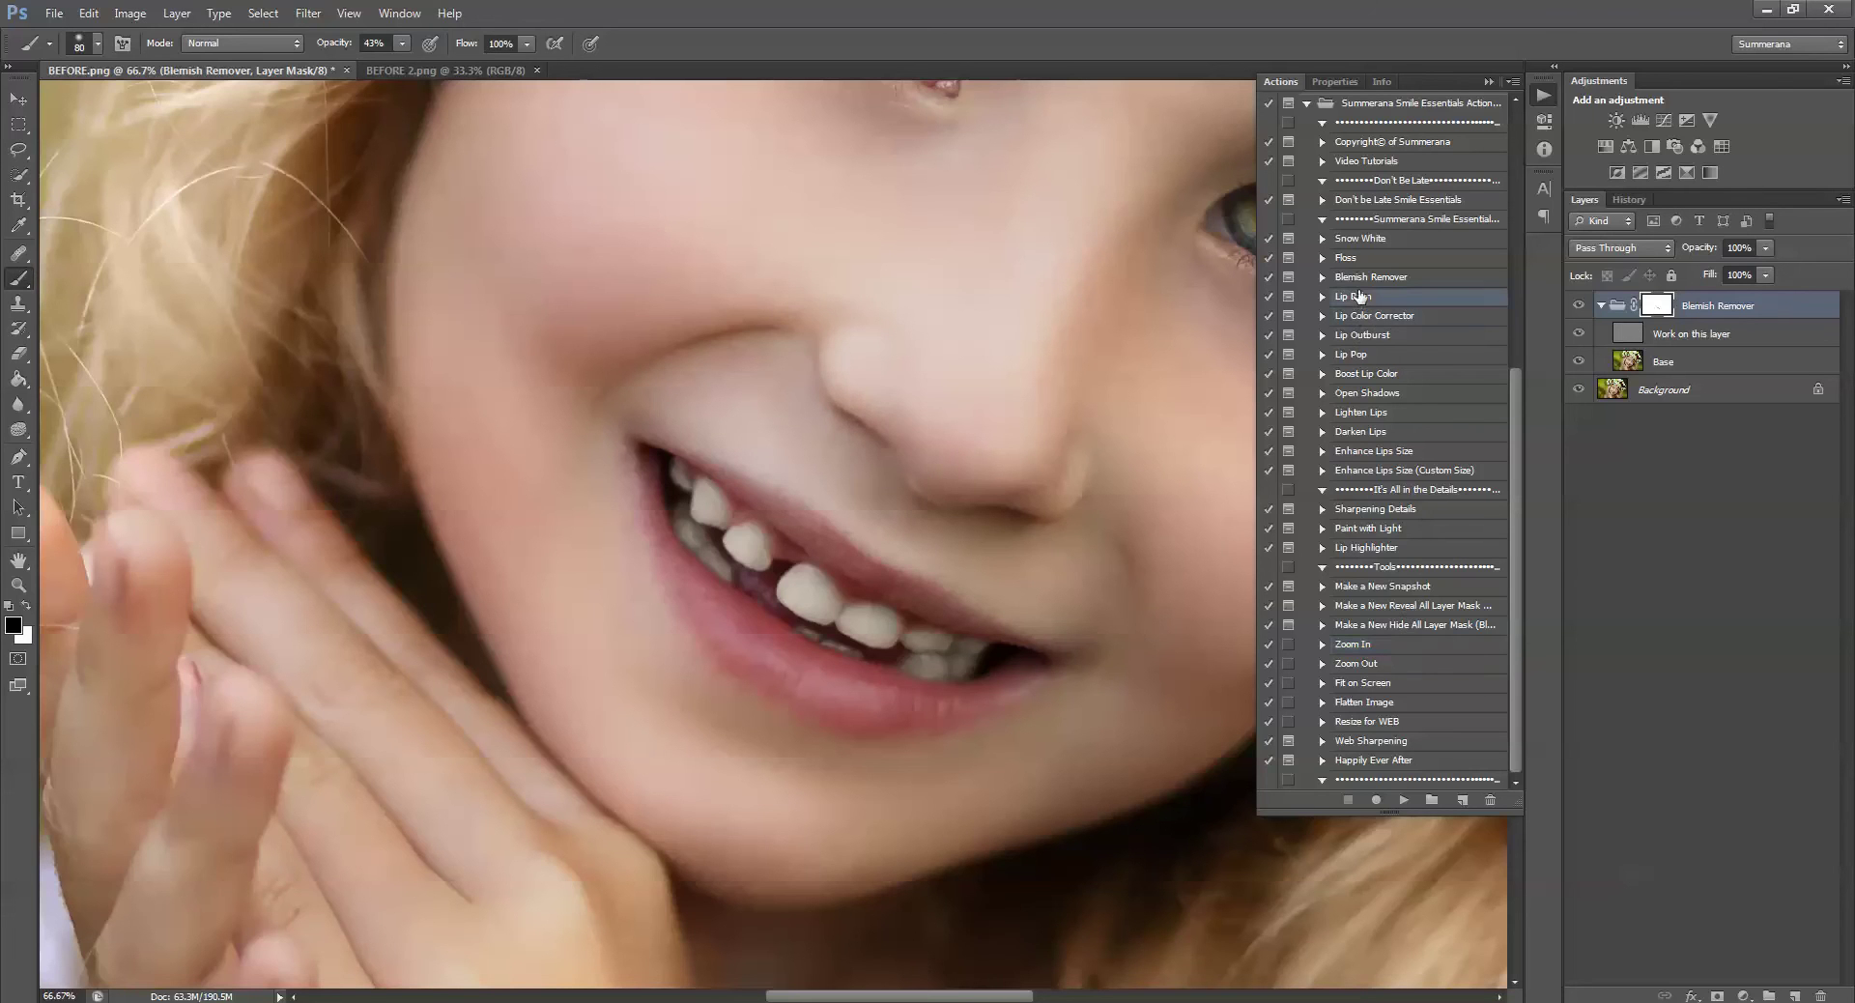
{"action": "left_click", "coordinate": [1404, 800]}
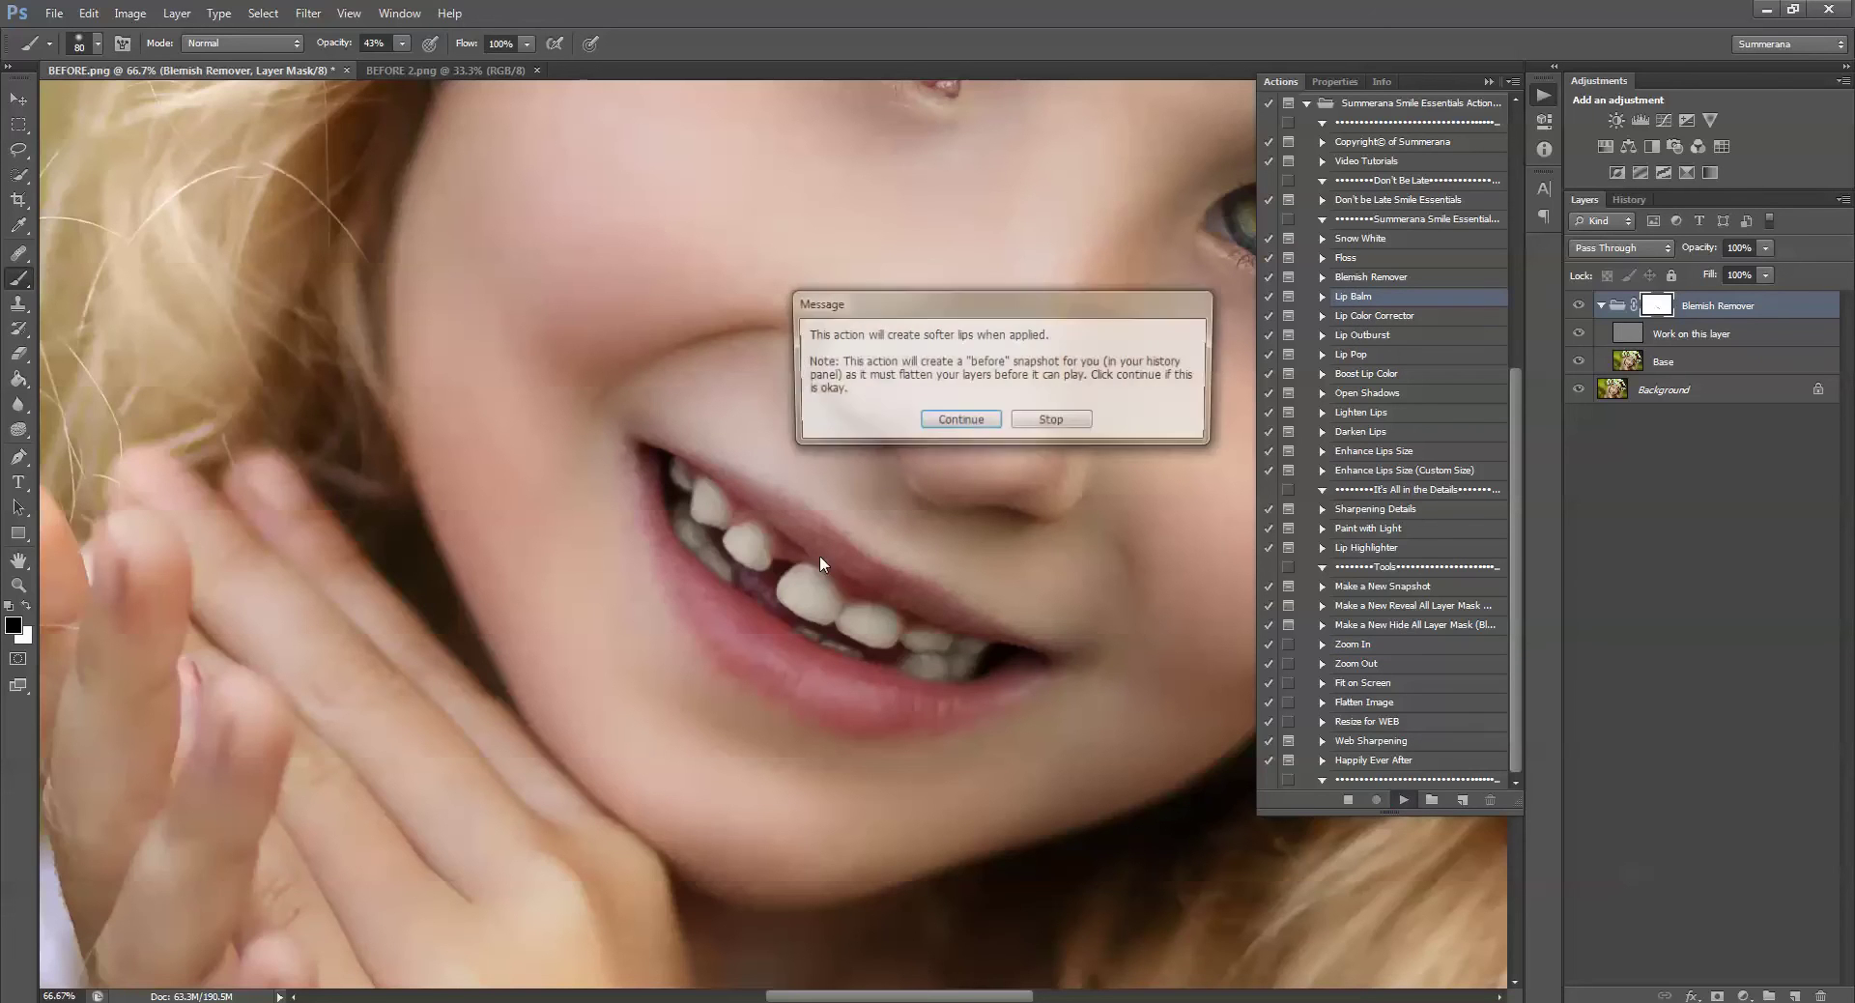
{"action": "left_click", "coordinate": [939, 422]}
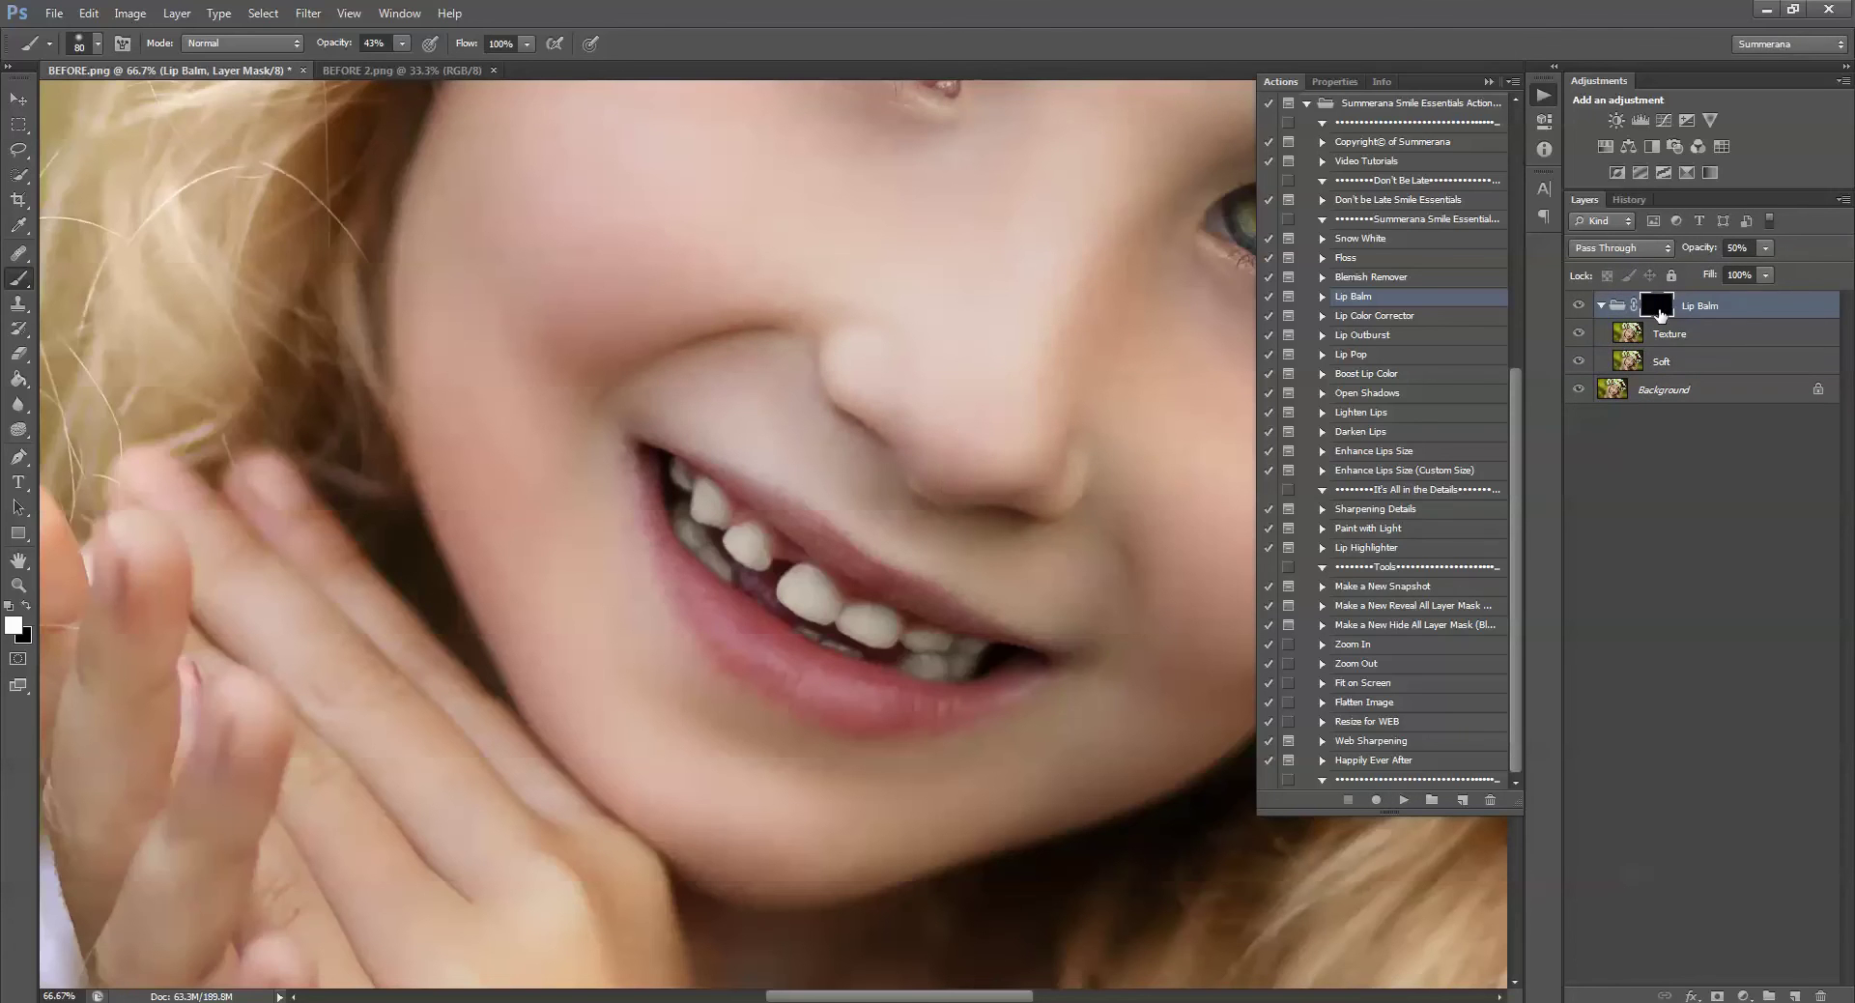
{"action": "key", "text": "bracketright"}
{"action": "key", "text": "bracketright"}
{"action": "key", "text": "bracketright"}
{"action": "key", "text": "bracketleft"}
{"action": "key", "text": "bracketleft"}
{"action": "key", "text": "bracketleft"}
{"action": "key", "text": "bracketleft"}
{"action": "key", "text": "bracketleft"}
{"action": "mouse_move", "coordinate": [402, 43]}
{"action": "left_mouse_down"}
{"action": "mouse_move", "coordinate": [406, 68]}
{"action": "mouse_move", "coordinate": [565, 73]}
{"action": "mouse_move", "coordinate": [618, 43]}
{"action": "left_mouse_up"}
On the Lip Balm layer mask, paint the effect over the lips with a 50 px brush
{"action": "left_click", "coordinate": [1704, 306]}
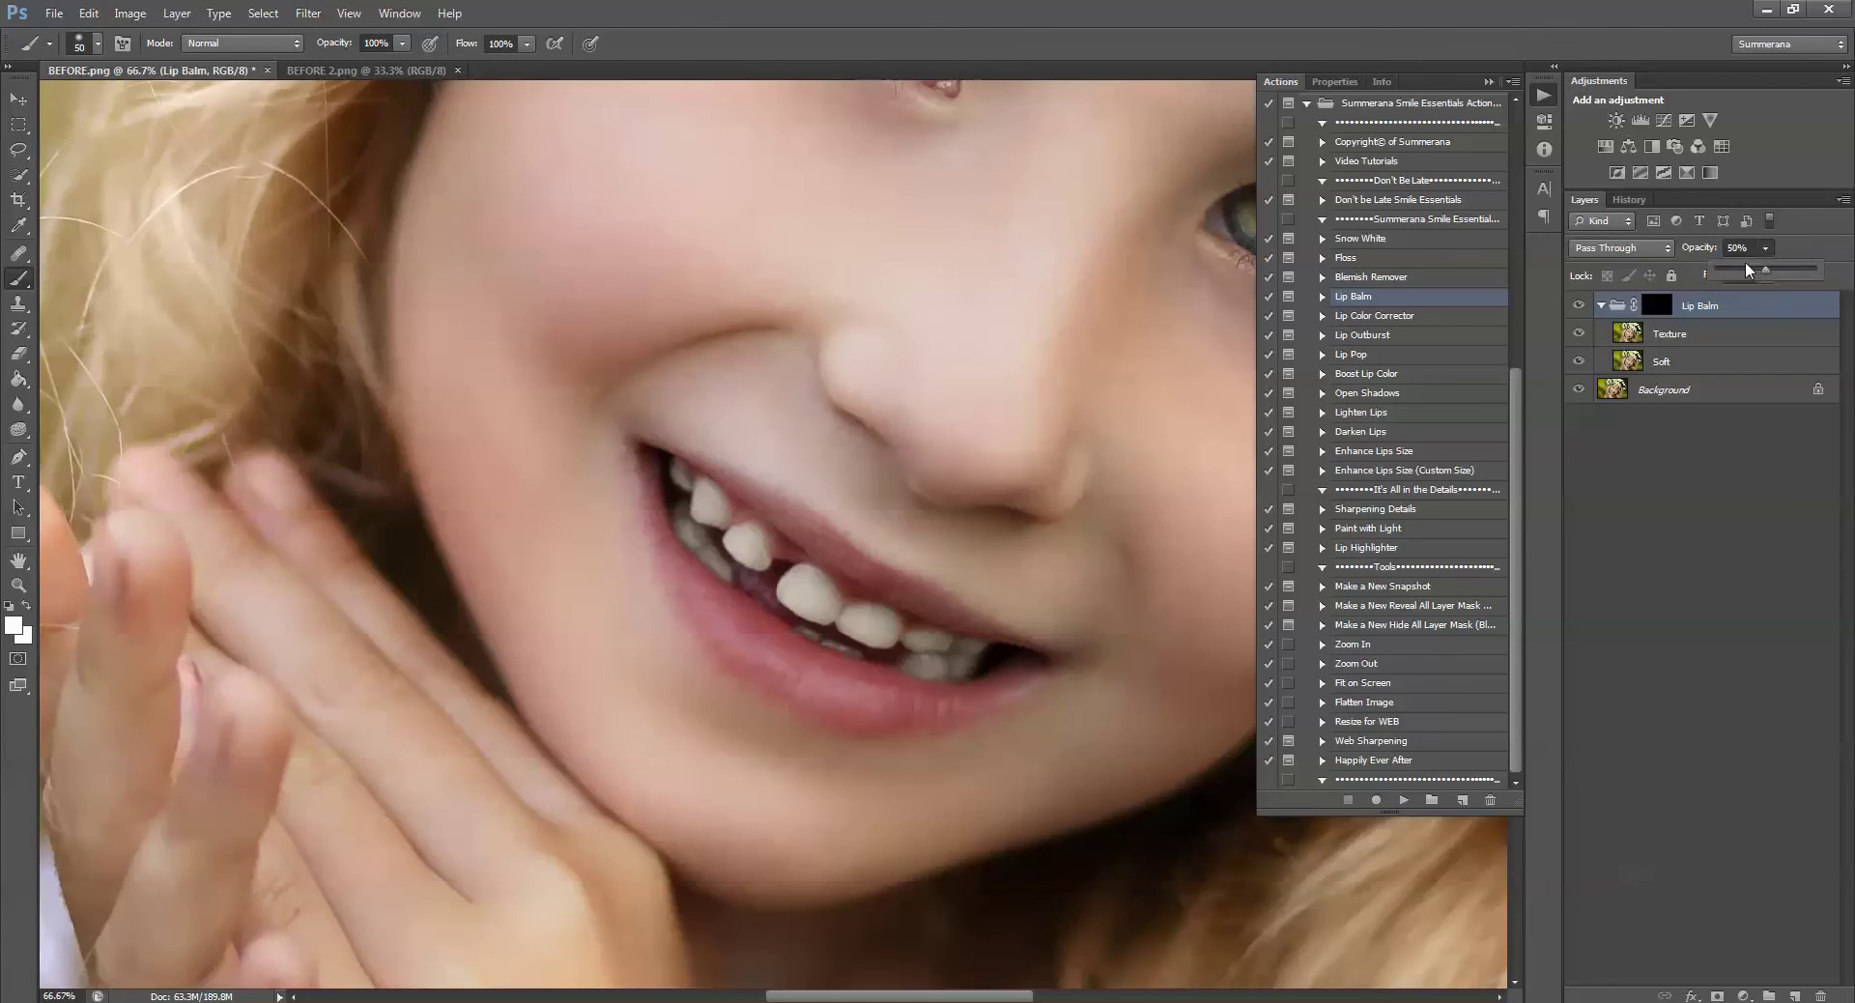
{"action": "left_click", "coordinate": [1742, 304]}
{"action": "key", "text": "bracketright"}
{"action": "key", "text": "bracketright"}
{"action": "left_click", "coordinate": [1658, 307]}
{"action": "key", "text": "bracketleft"}
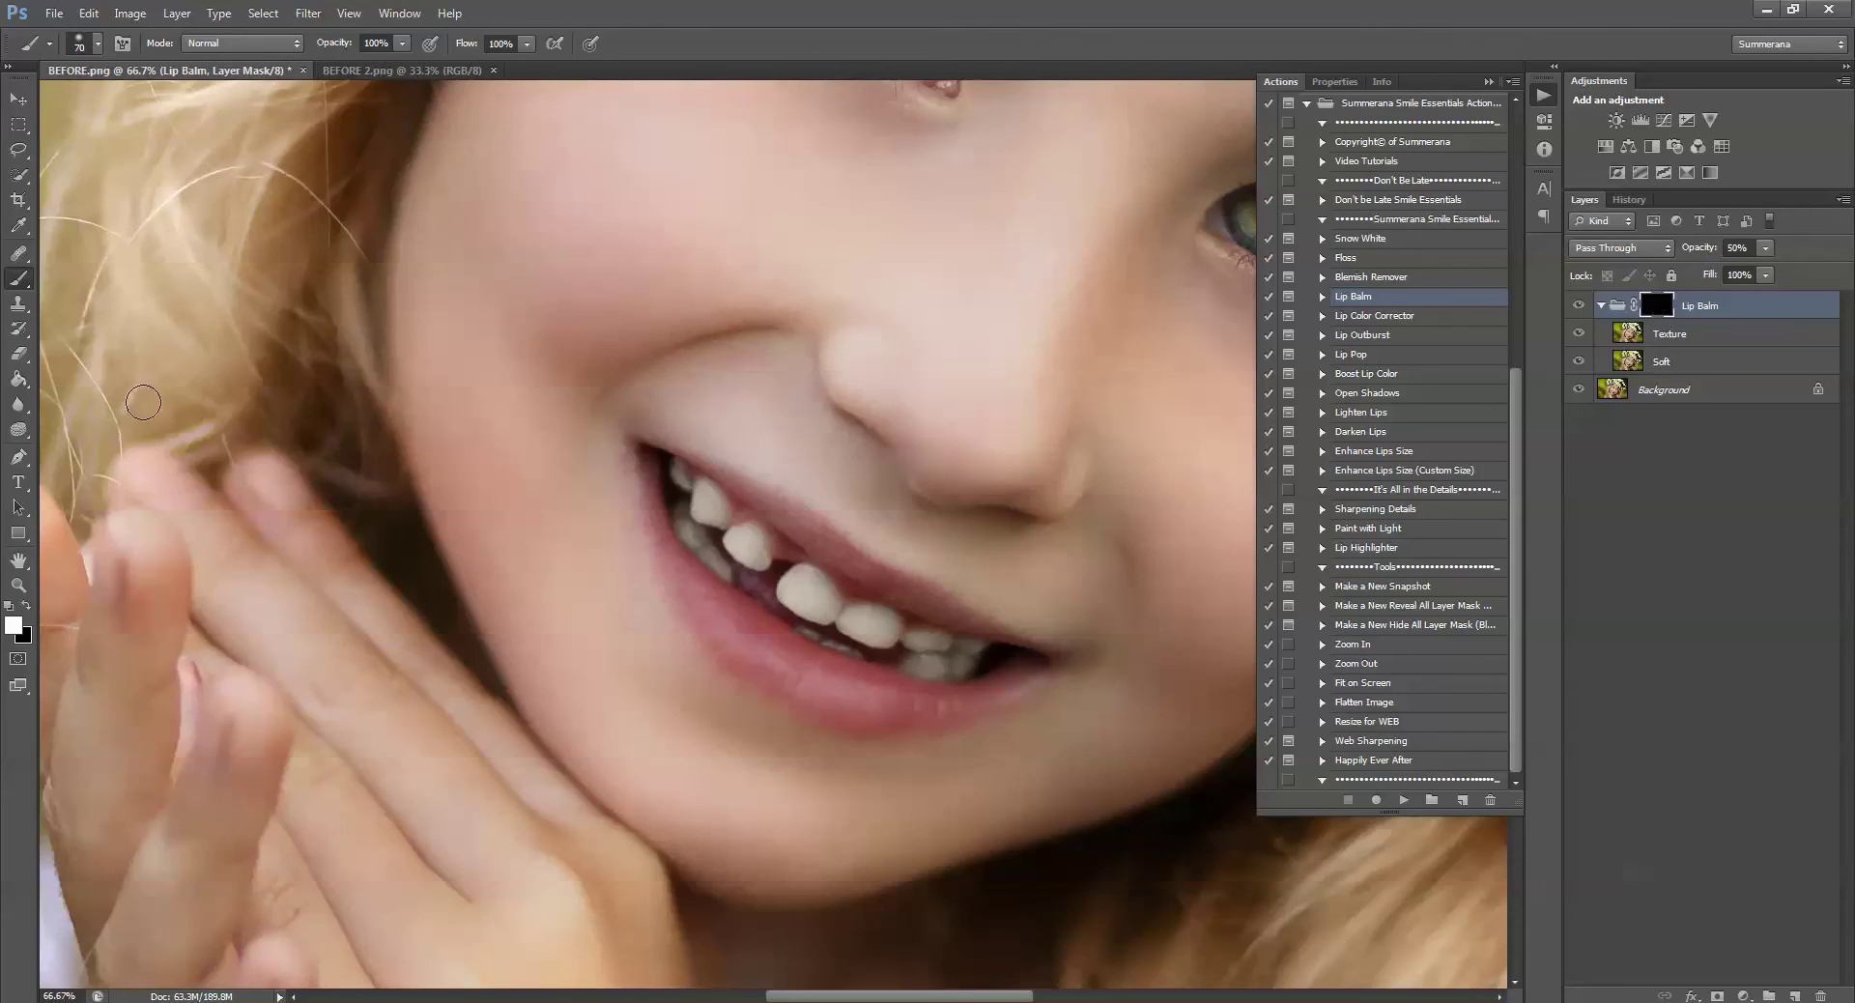
{"action": "key", "text": "bracketleft"}
{"action": "key", "text": "bracketleft"}
{"action": "mouse_move", "coordinate": [675, 576]}
{"action": "left_mouse_down"}
{"action": "mouse_move", "coordinate": [781, 662]}
{"action": "mouse_move", "coordinate": [974, 699]}
{"action": "left_mouse_up"}
{"action": "key", "text": "bracketleft"}
Lower the Lip Balm group opacity to 39%
{"action": "left_click", "coordinate": [1765, 247]}
{"action": "mouse_move", "coordinate": [1766, 270]}
{"action": "left_mouse_down"}
{"action": "mouse_move", "coordinate": [1803, 297]}
{"action": "mouse_move", "coordinate": [1754, 283]}
{"action": "left_mouse_up"}
{"action": "left_click", "coordinate": [1362, 319]}
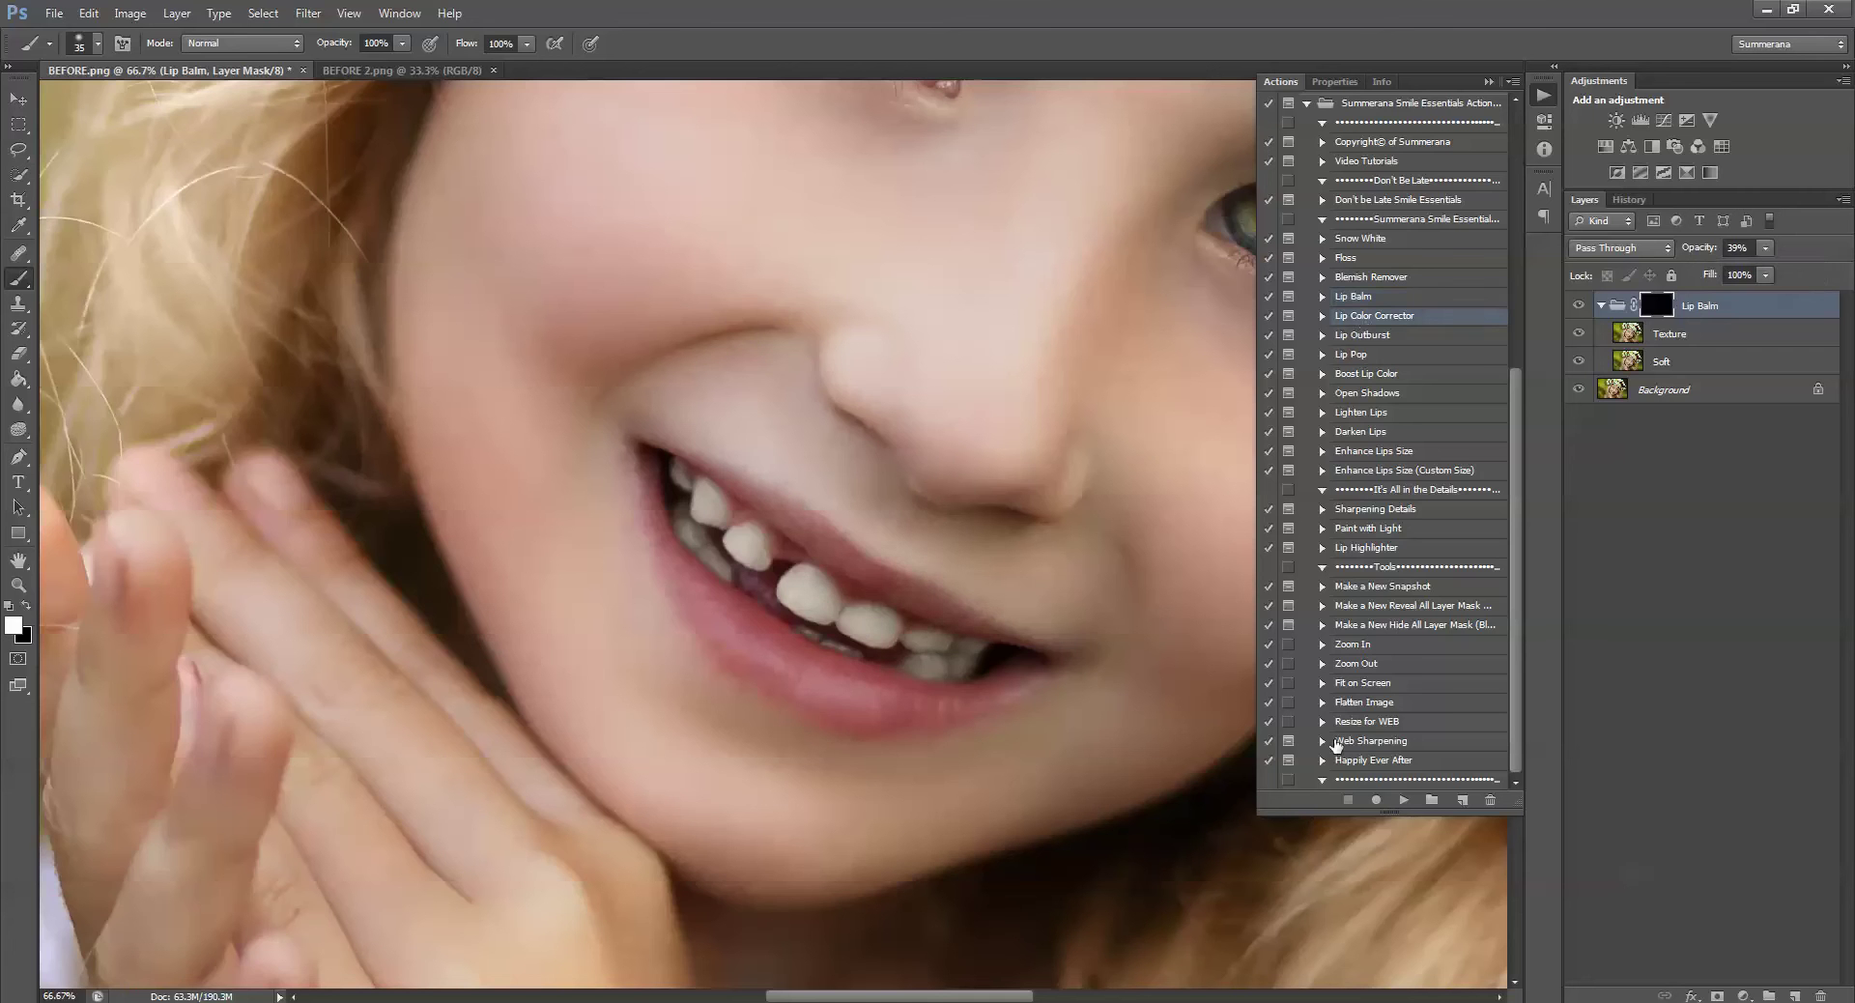
{"action": "left_click", "coordinate": [350, 72]}
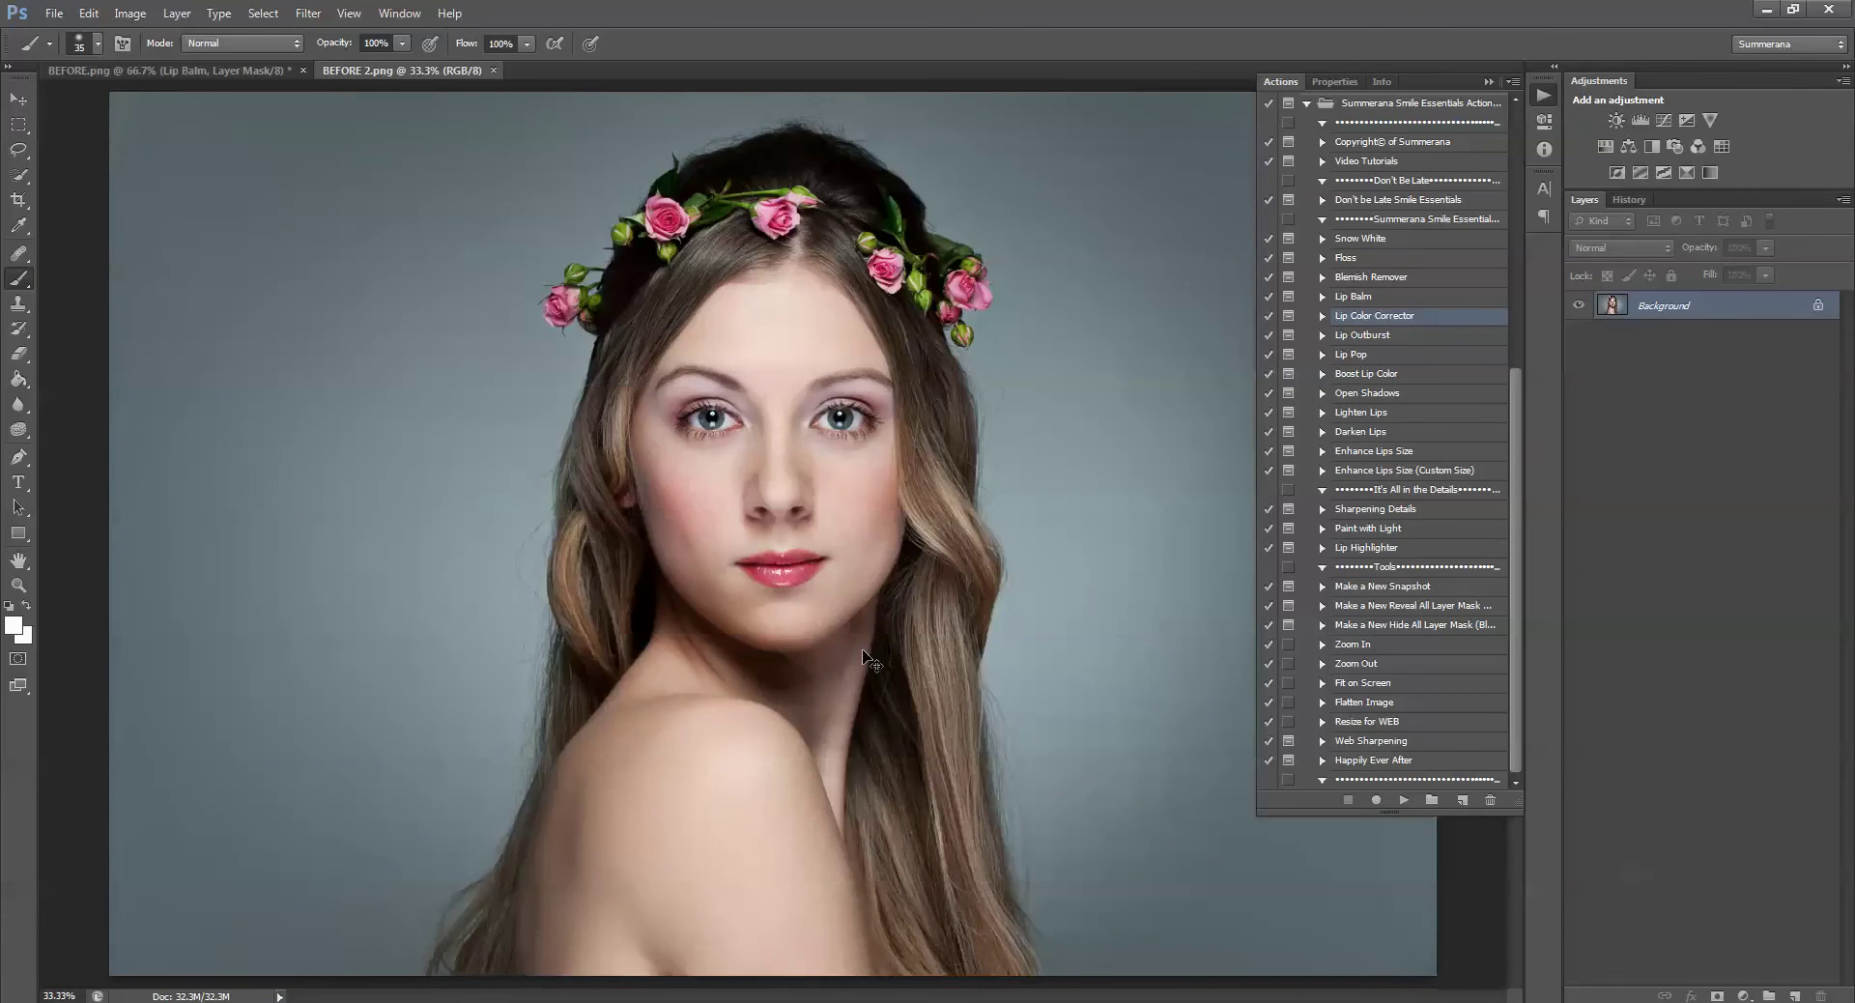
Zoom in on the woman's lips and run Lip Color Corrector past its two messages
{"action": "key", "text": "ctrl+plus"}
{"action": "key", "text": "ctrl+plus"}
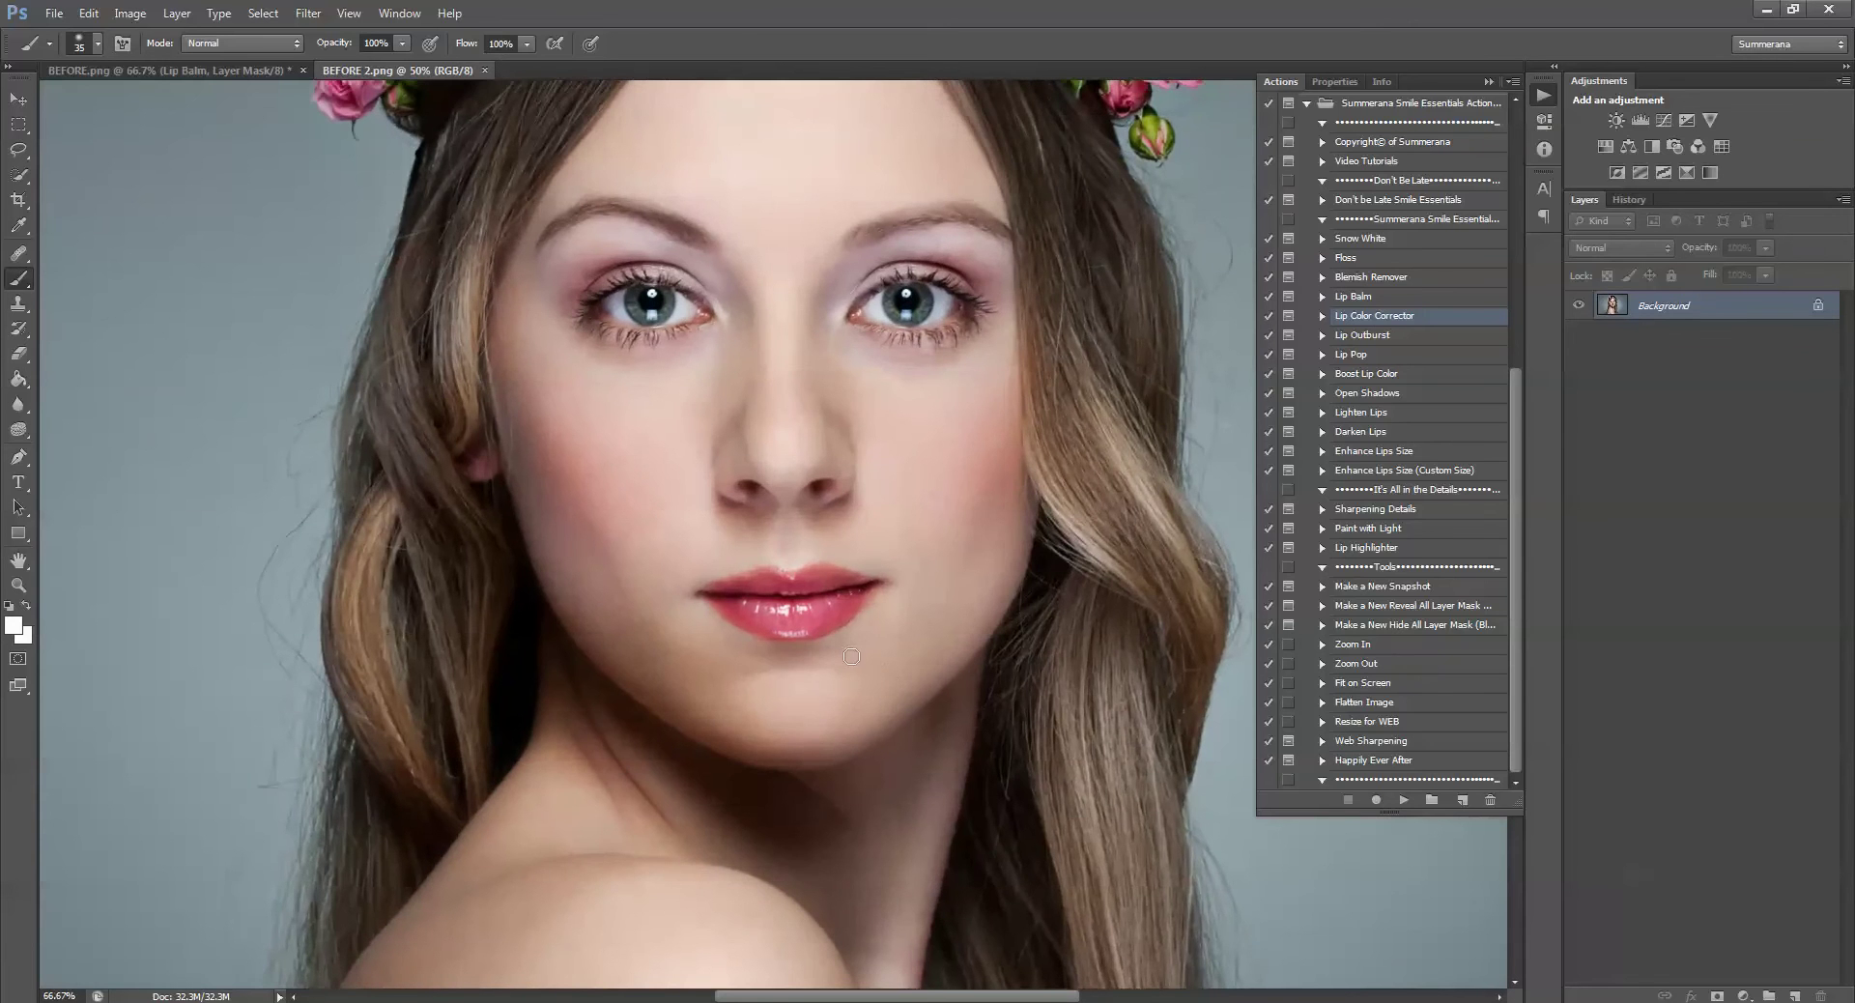
{"action": "key", "text": "ctrl+plus"}
{"action": "scroll", "coordinate": [944, 654], "scroll_direction": "down", "scroll_amount": 2}
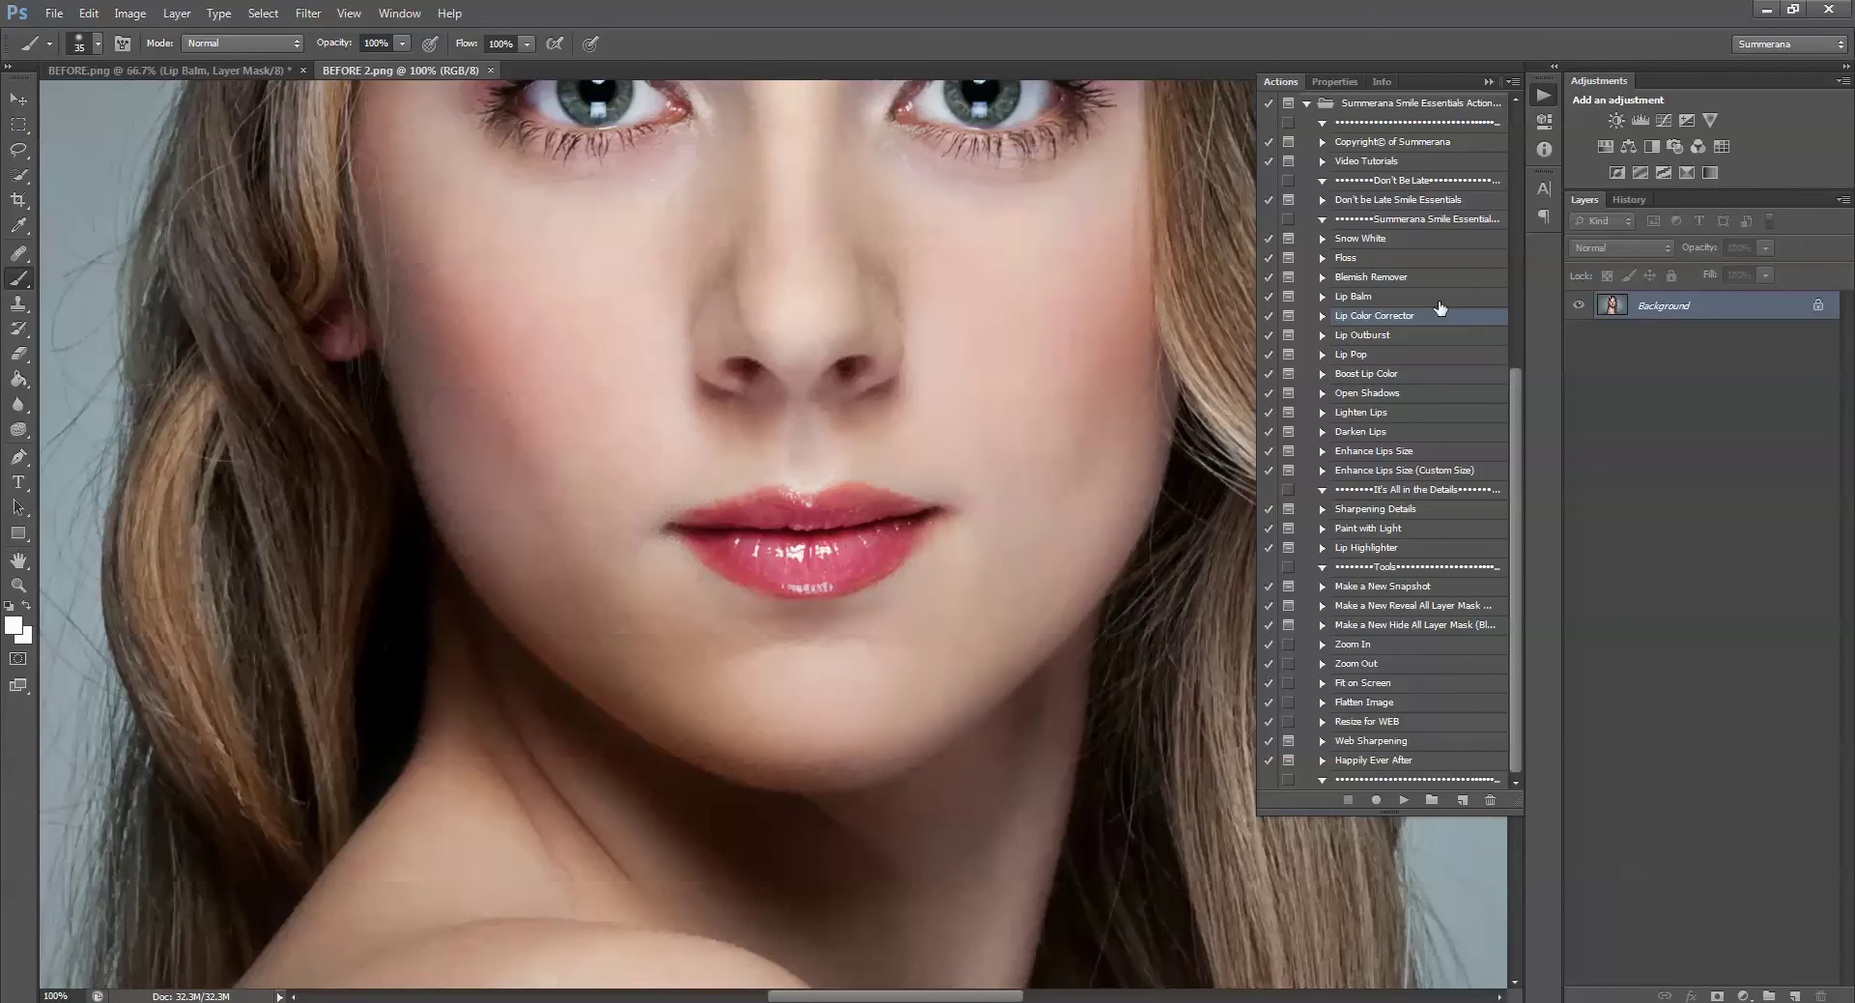
{"action": "left_click", "coordinate": [1403, 800]}
{"action": "left_click", "coordinate": [970, 408]}
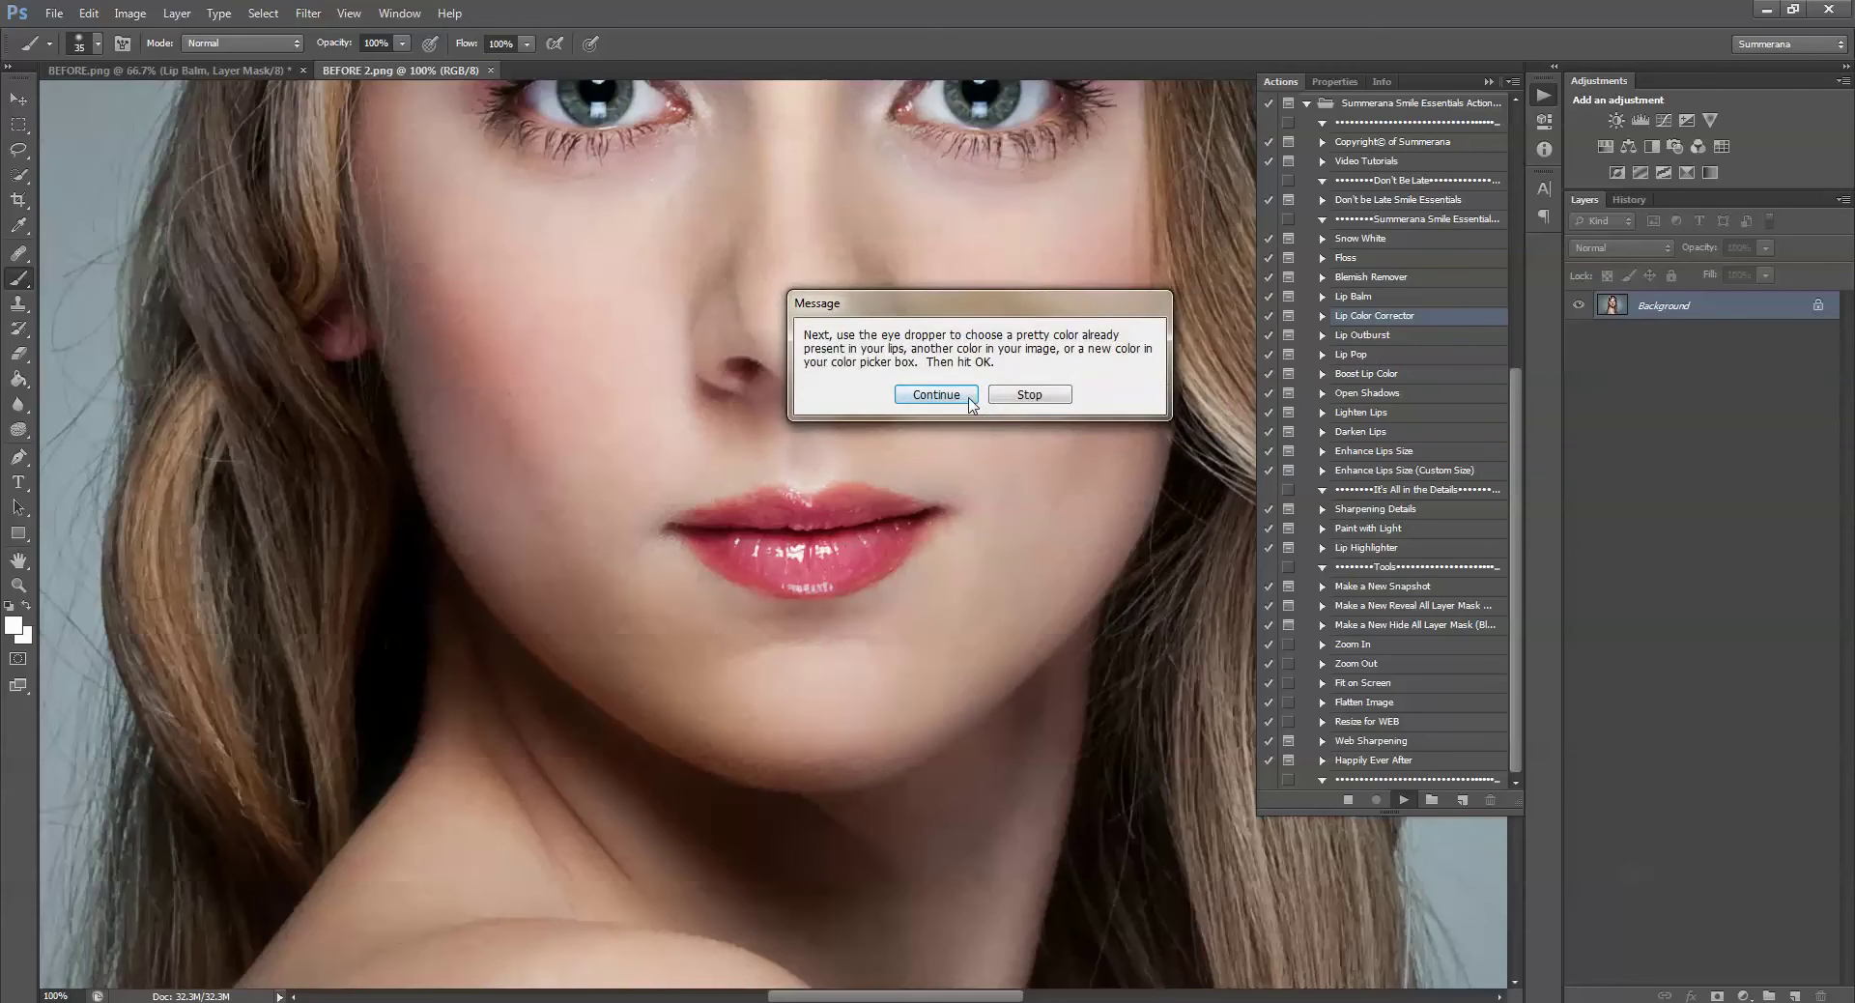
{"action": "left_click", "coordinate": [964, 400]}
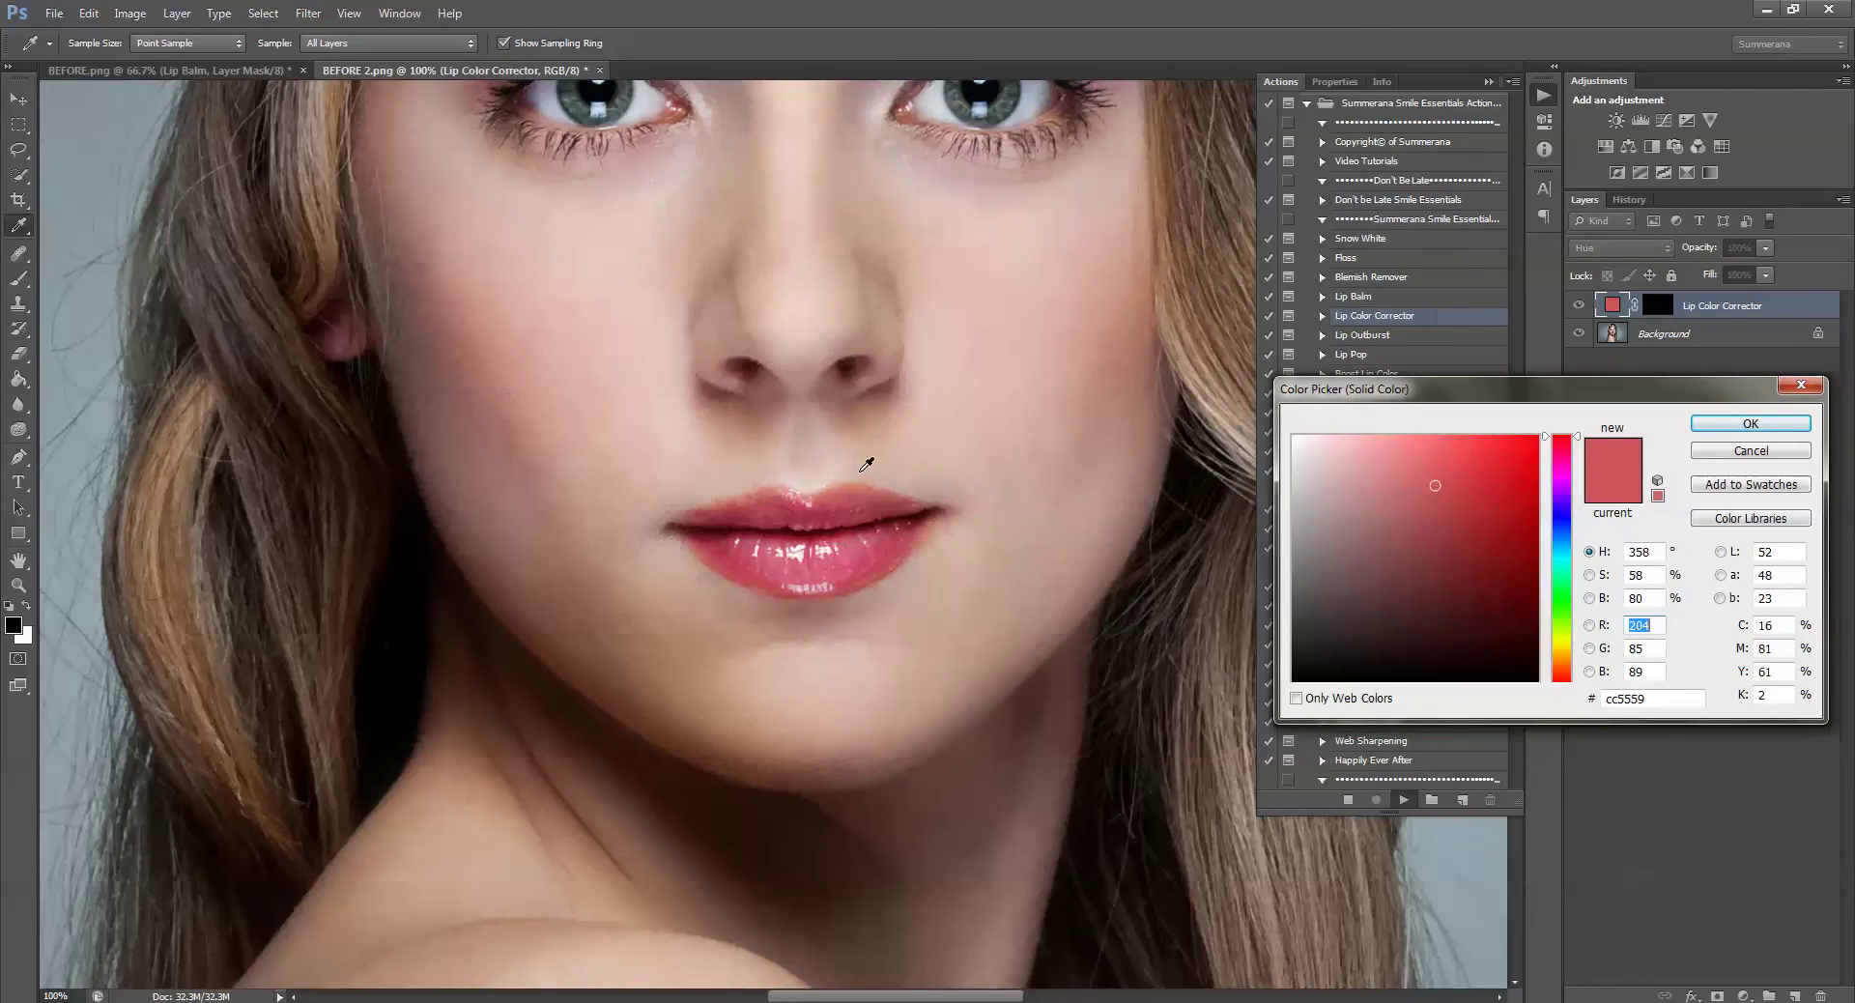
Eyedrop the lip colour b24759, confirm it, and shrink the brush to 20
{"action": "left_click", "coordinate": [775, 512]}
{"action": "left_click", "coordinate": [753, 546]}
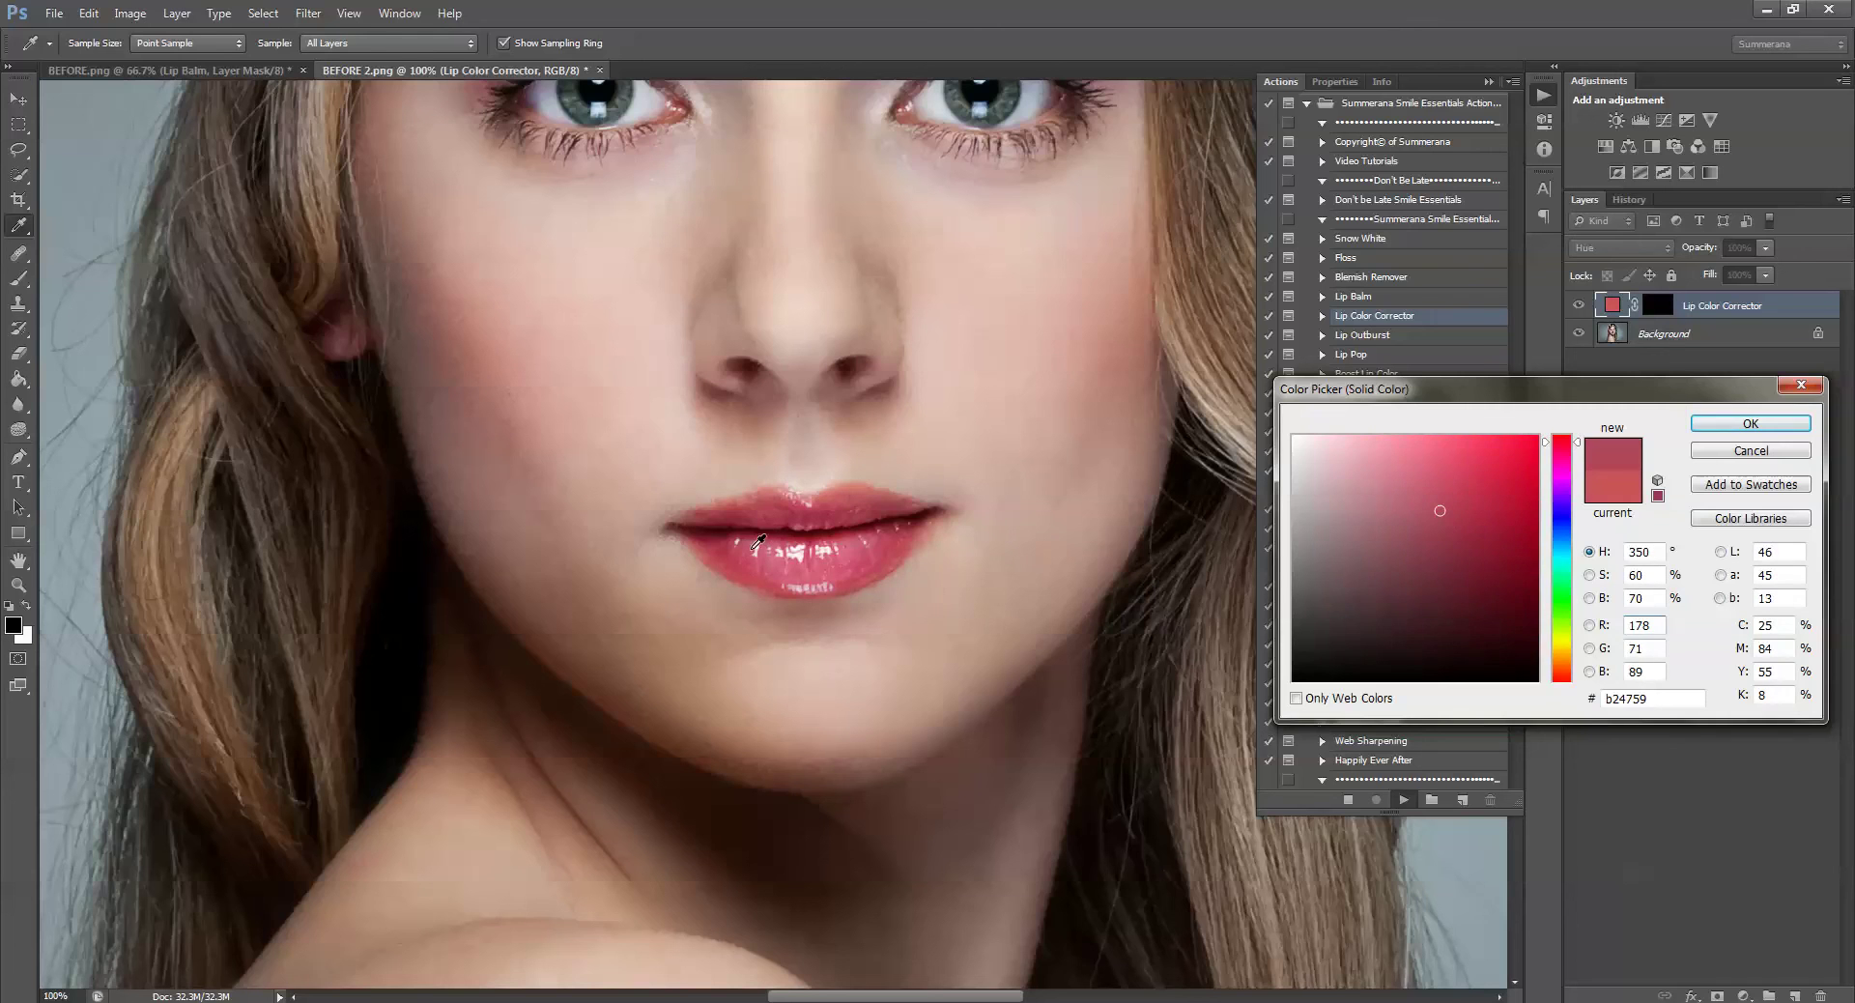
{"action": "left_click", "coordinate": [1773, 426]}
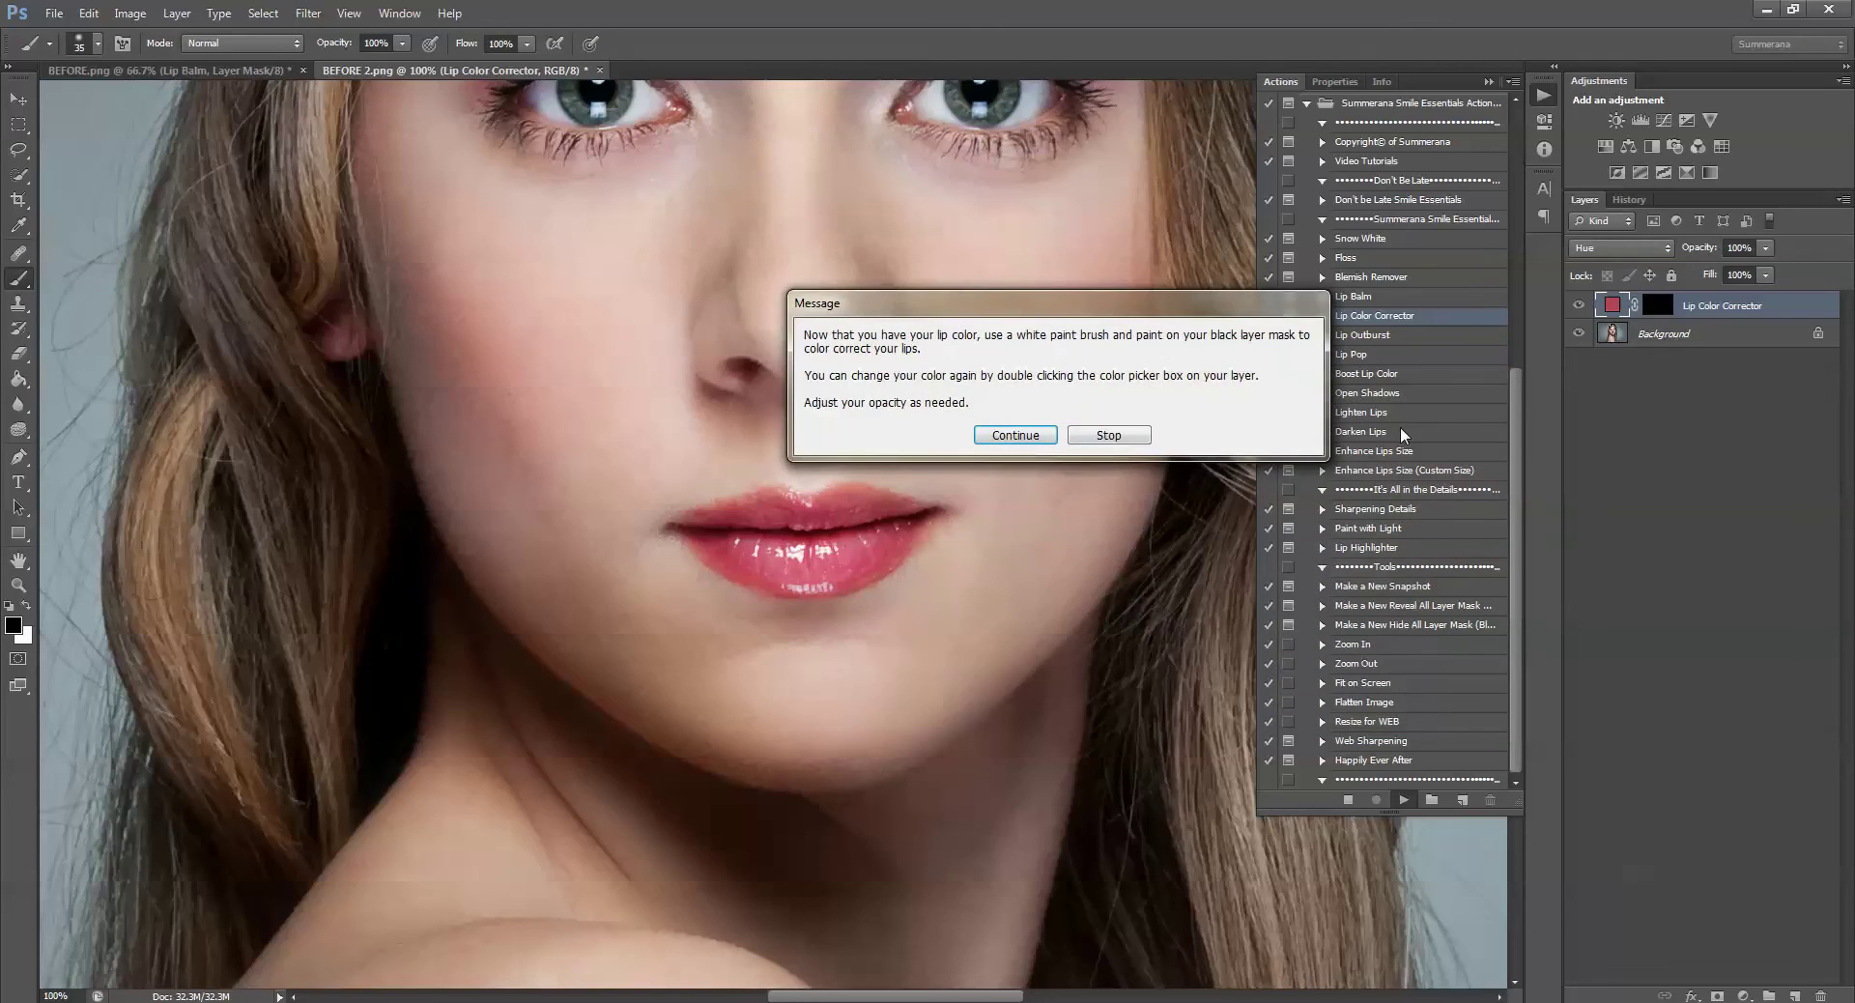
{"action": "left_click", "coordinate": [1024, 432]}
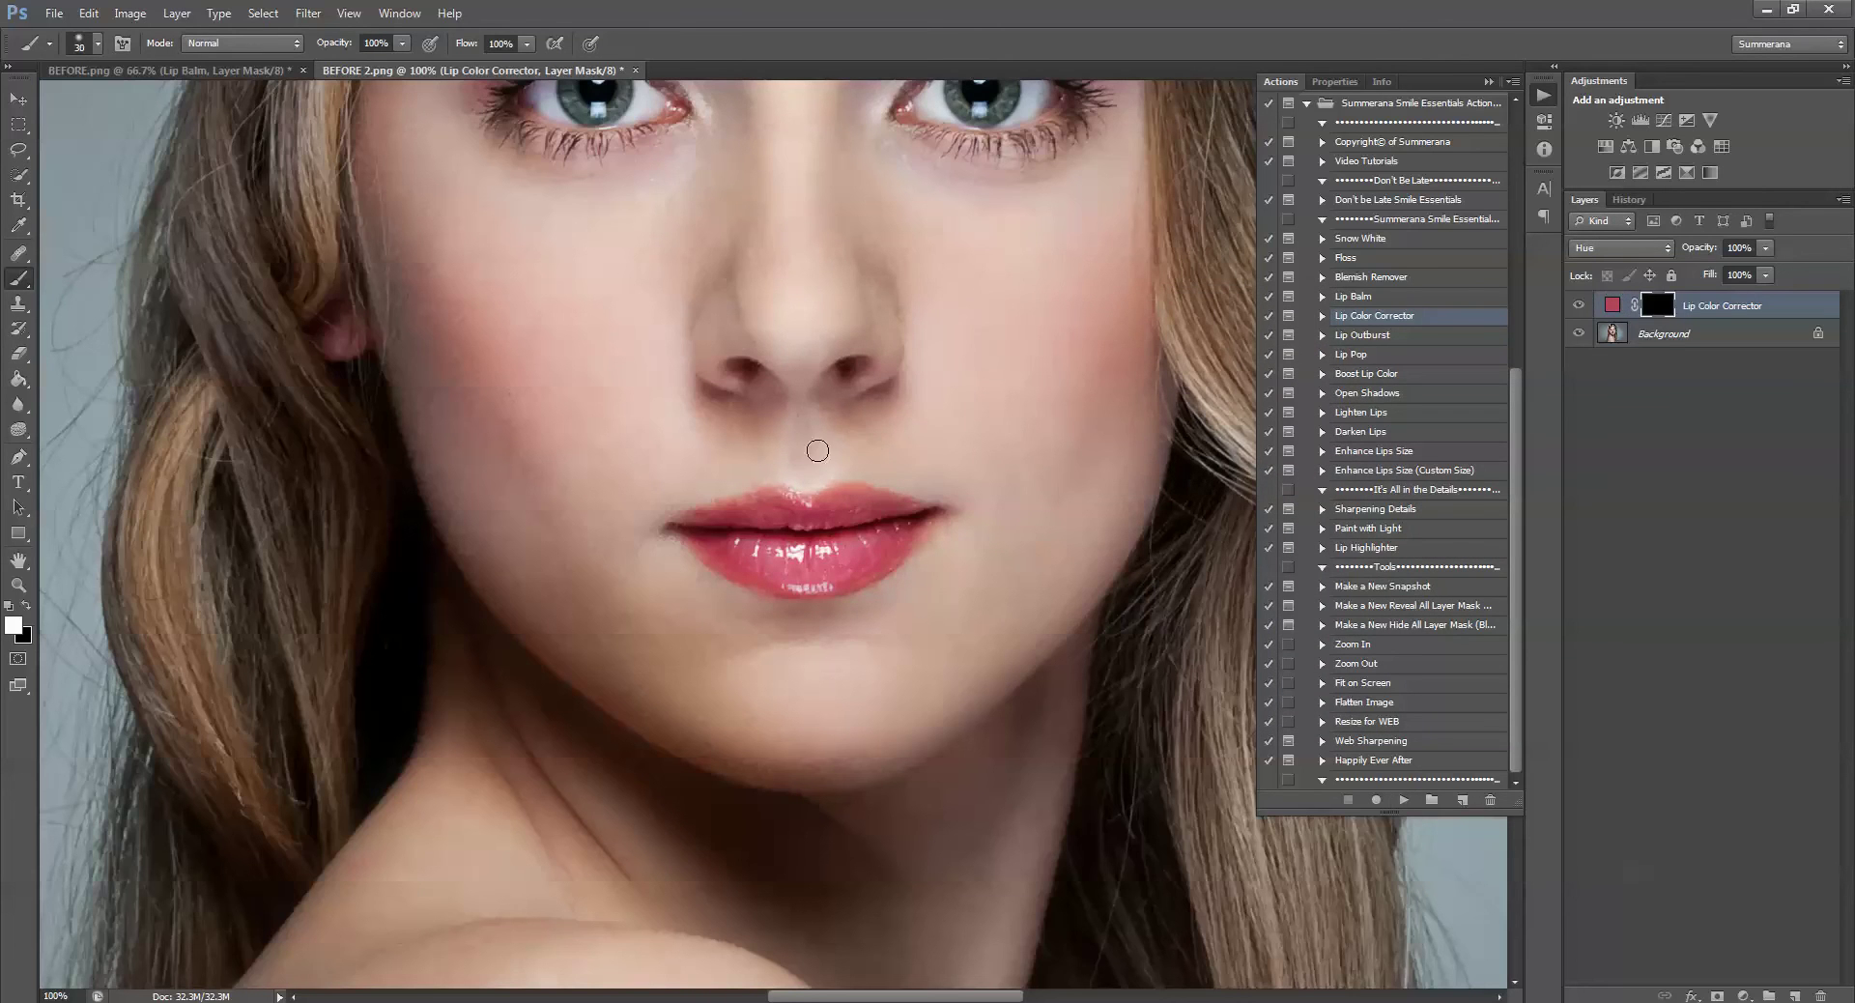
{"action": "key", "text": "bracketleft"}
{"action": "key", "text": "bracketleft"}
Enlarge the brush to 30 and reopen the Lip Color Corrector colour settings
{"action": "key", "text": "bracketright"}
{"action": "double_click", "coordinate": [1611, 307]}
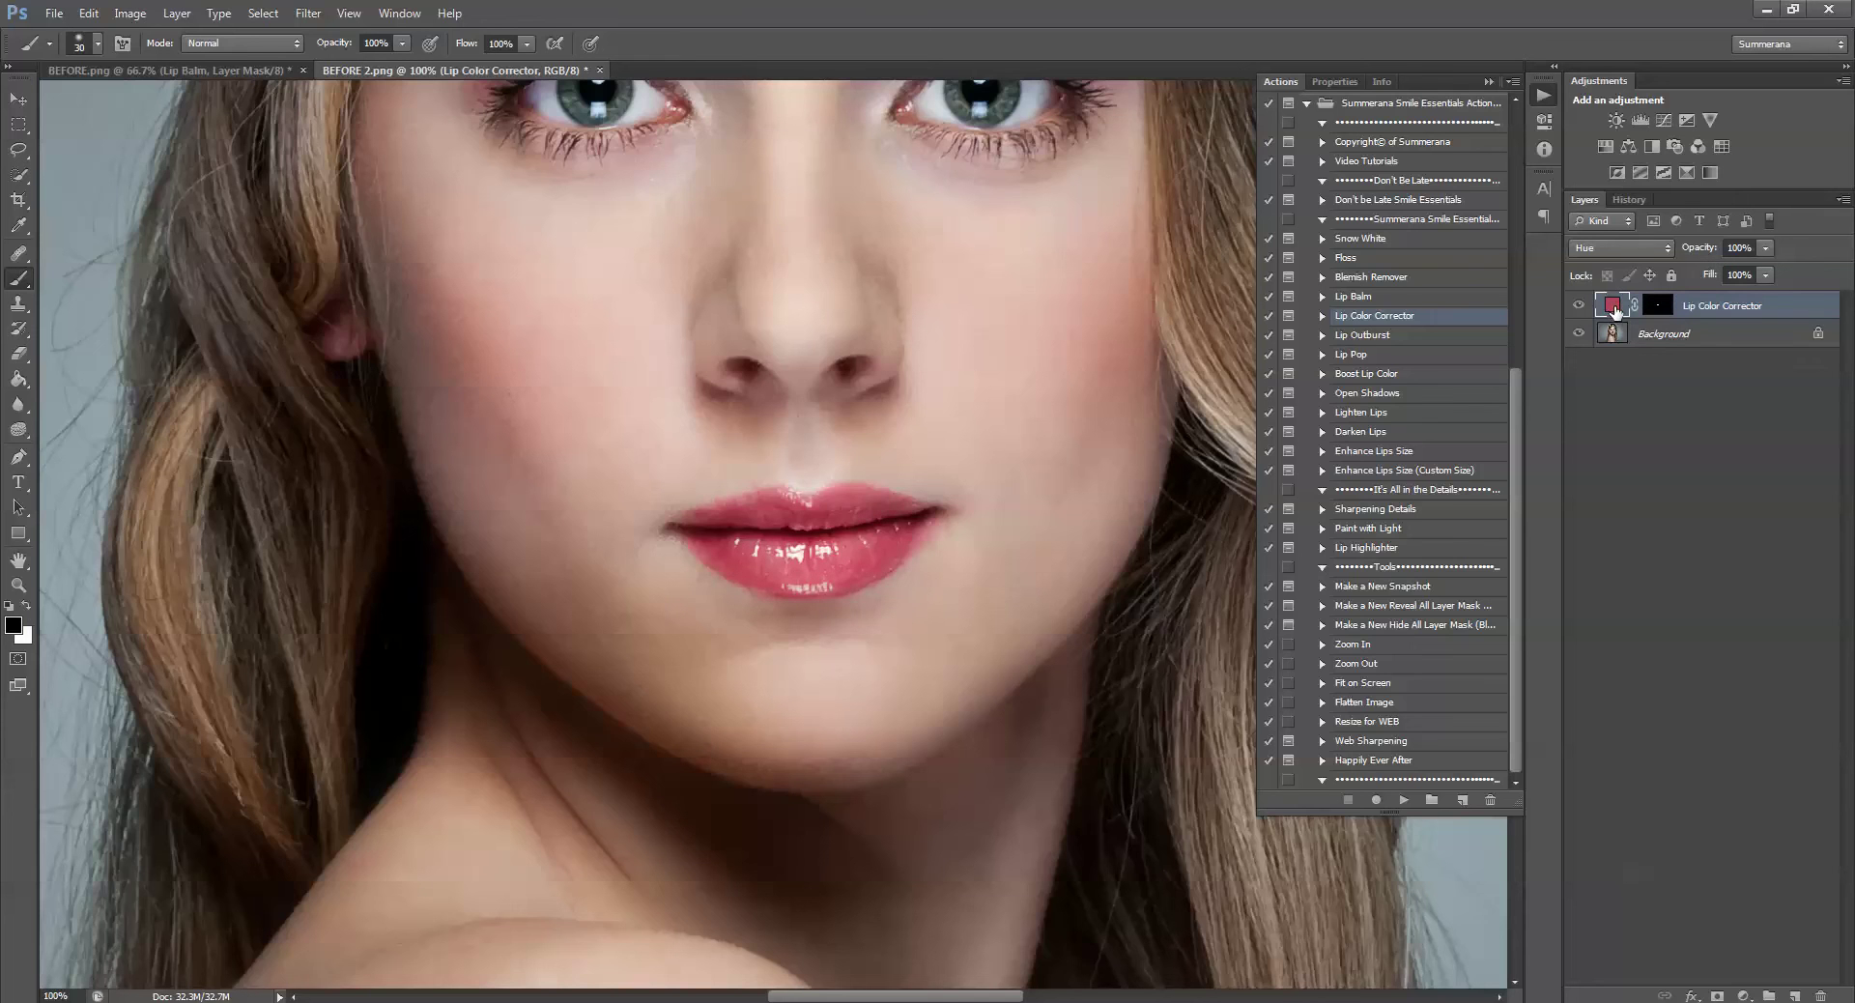
{"action": "left_click", "coordinate": [1453, 478]}
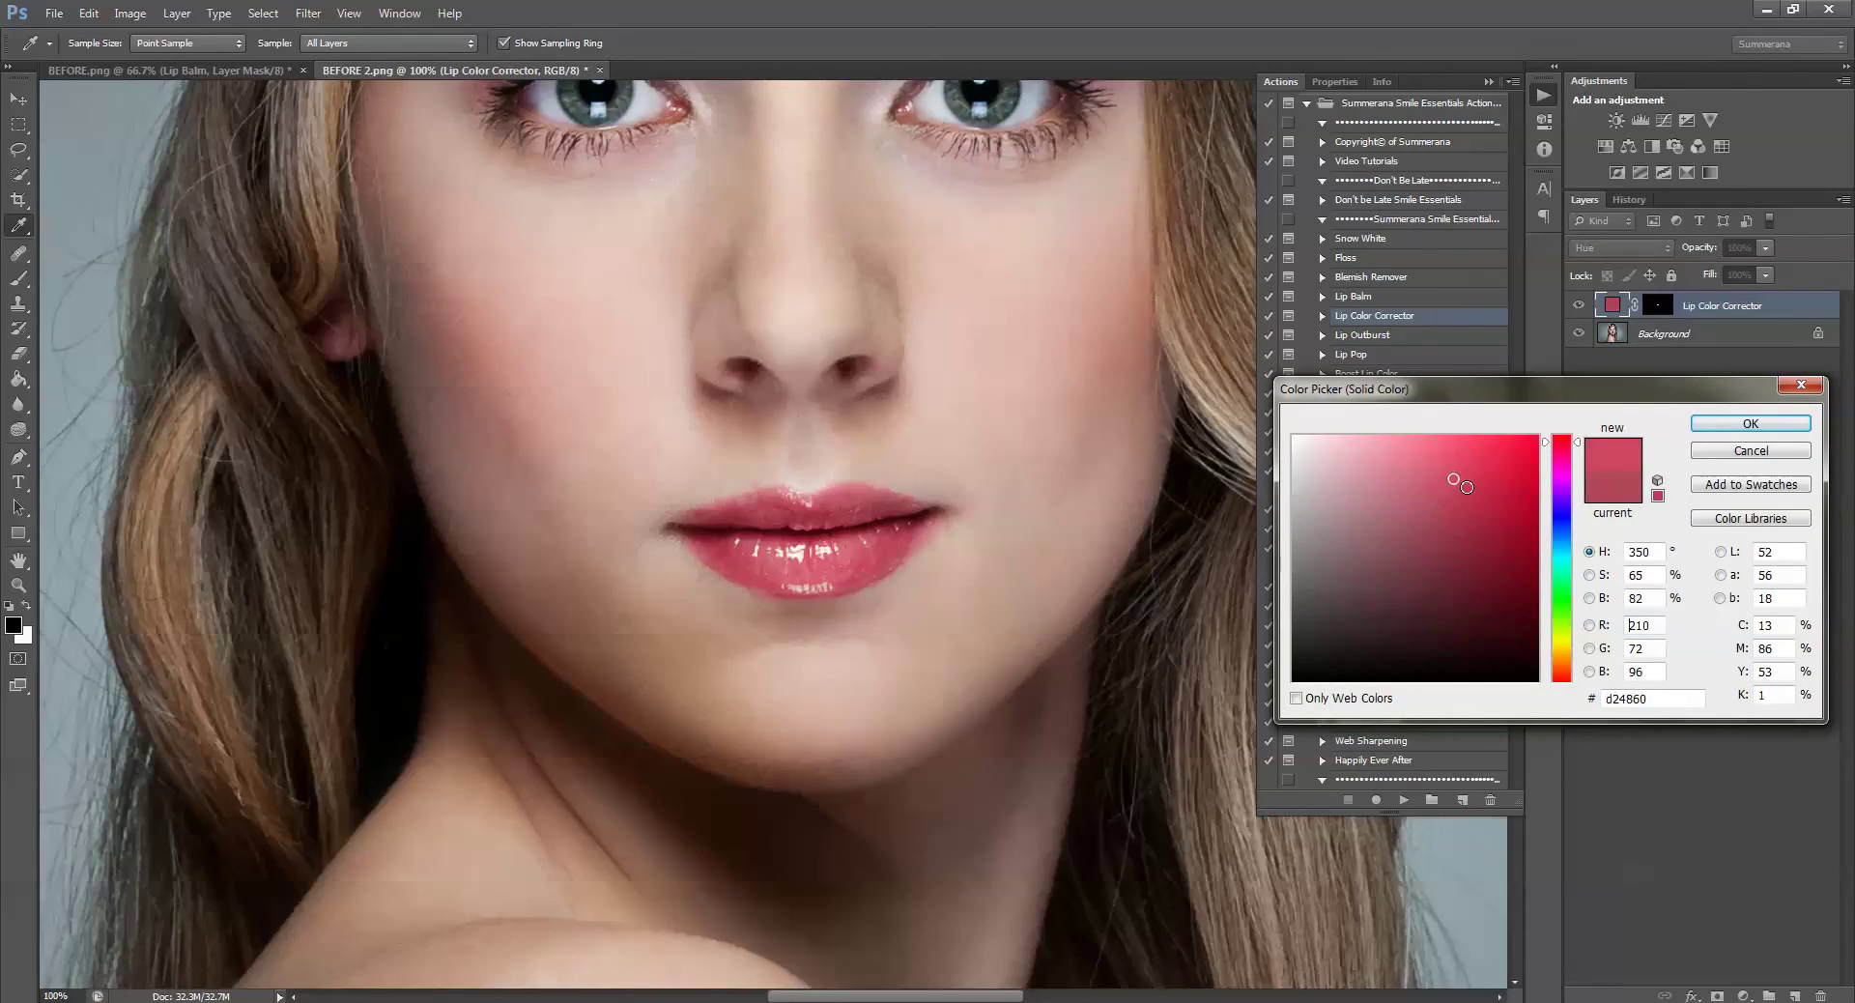
{"action": "left_click", "coordinate": [1573, 464]}
{"action": "left_click", "coordinate": [1566, 449]}
{"action": "left_click", "coordinate": [1565, 478]}
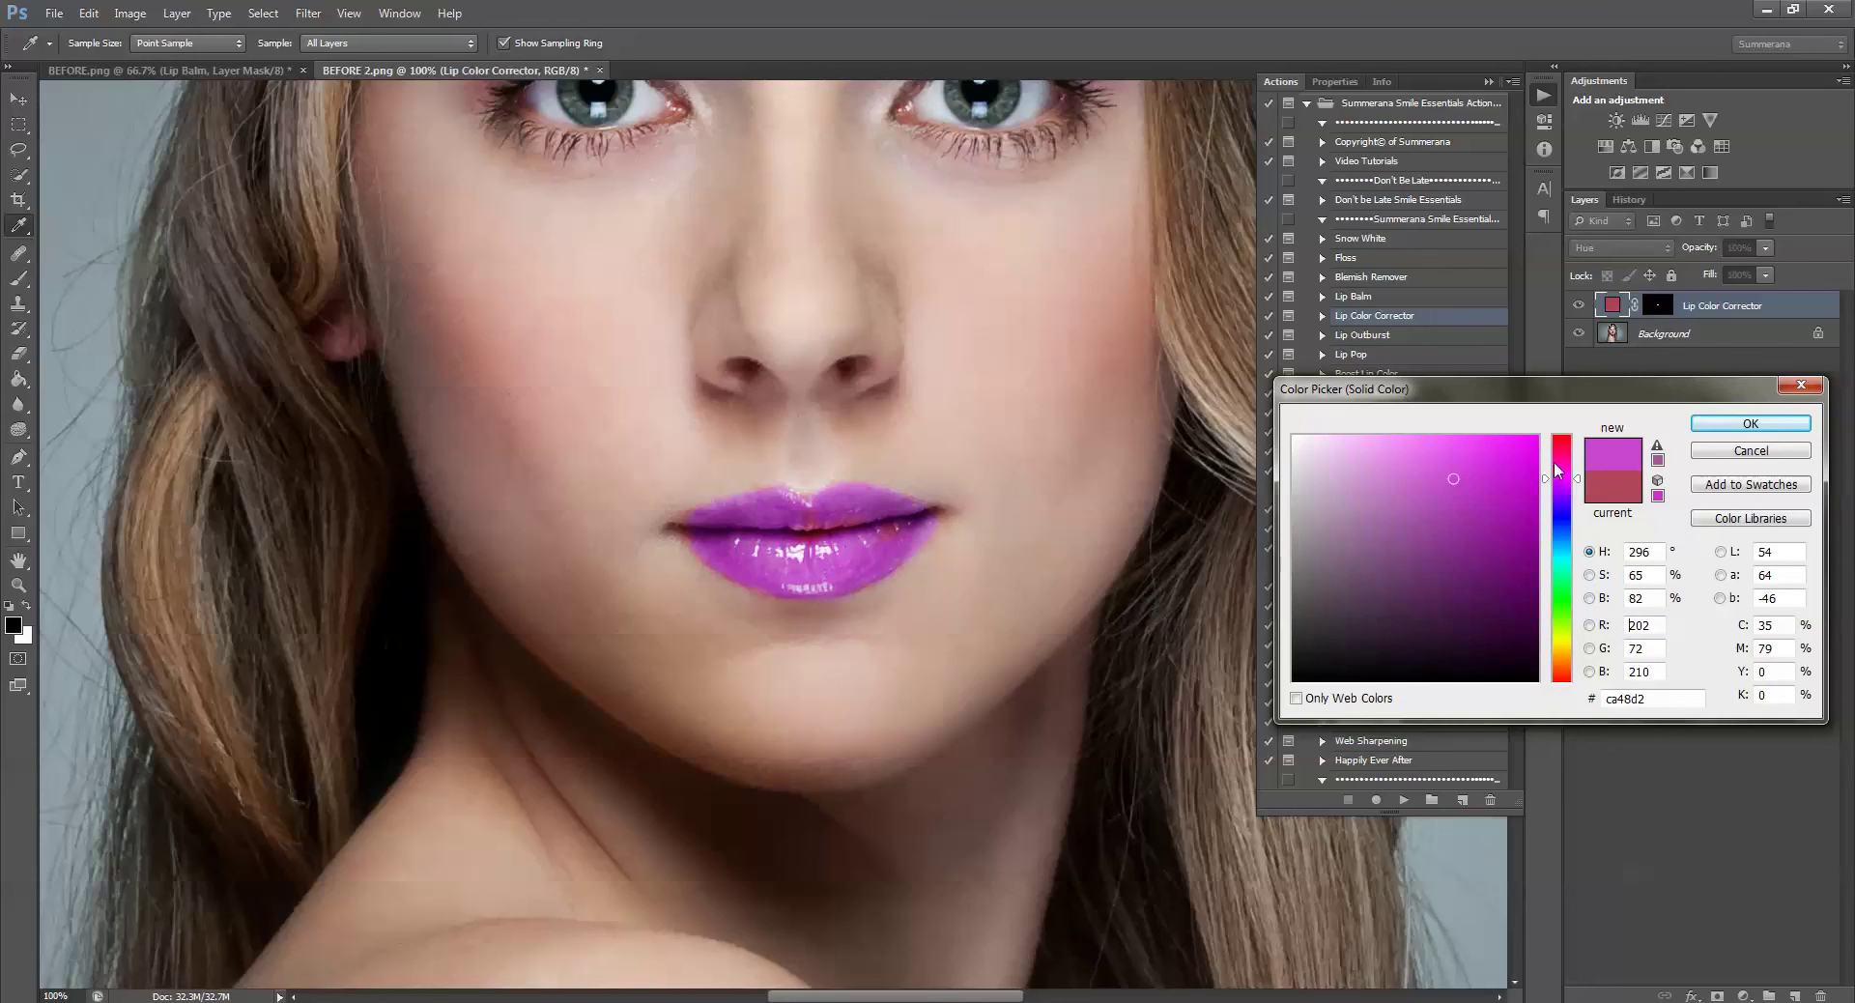
{"action": "left_click", "coordinate": [1561, 451]}
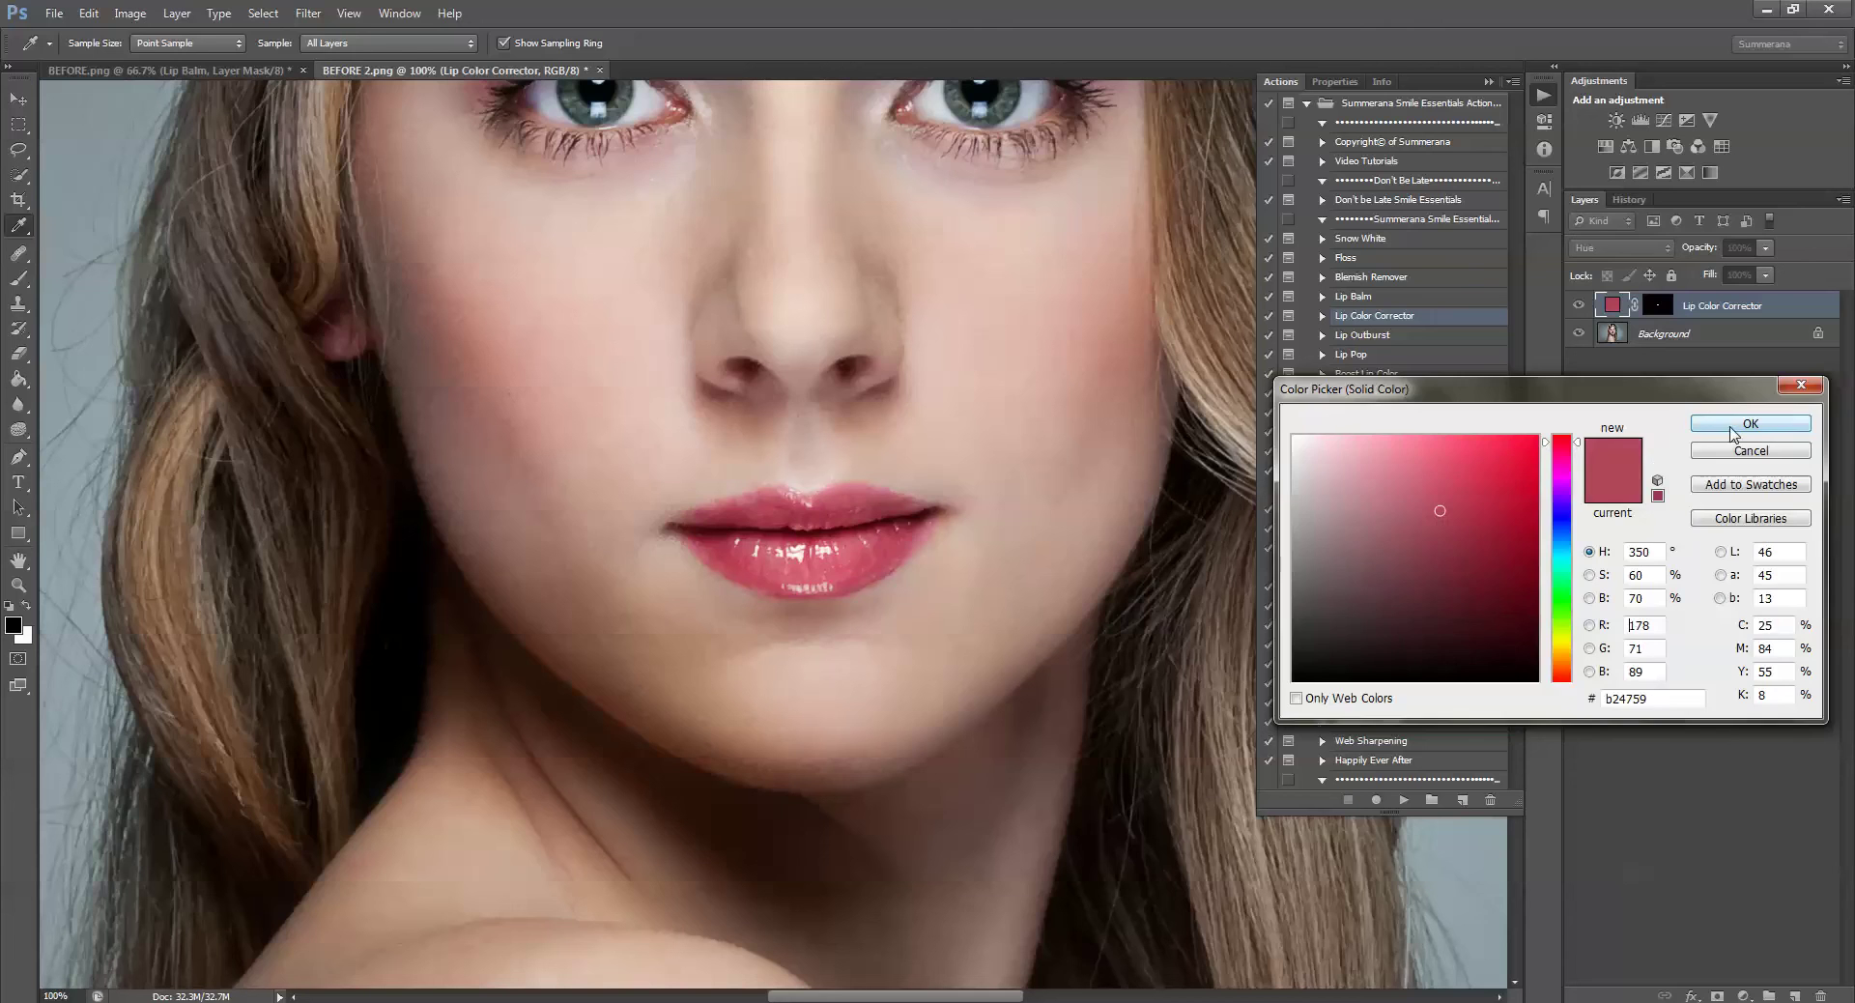
{"action": "left_click", "coordinate": [1739, 429]}
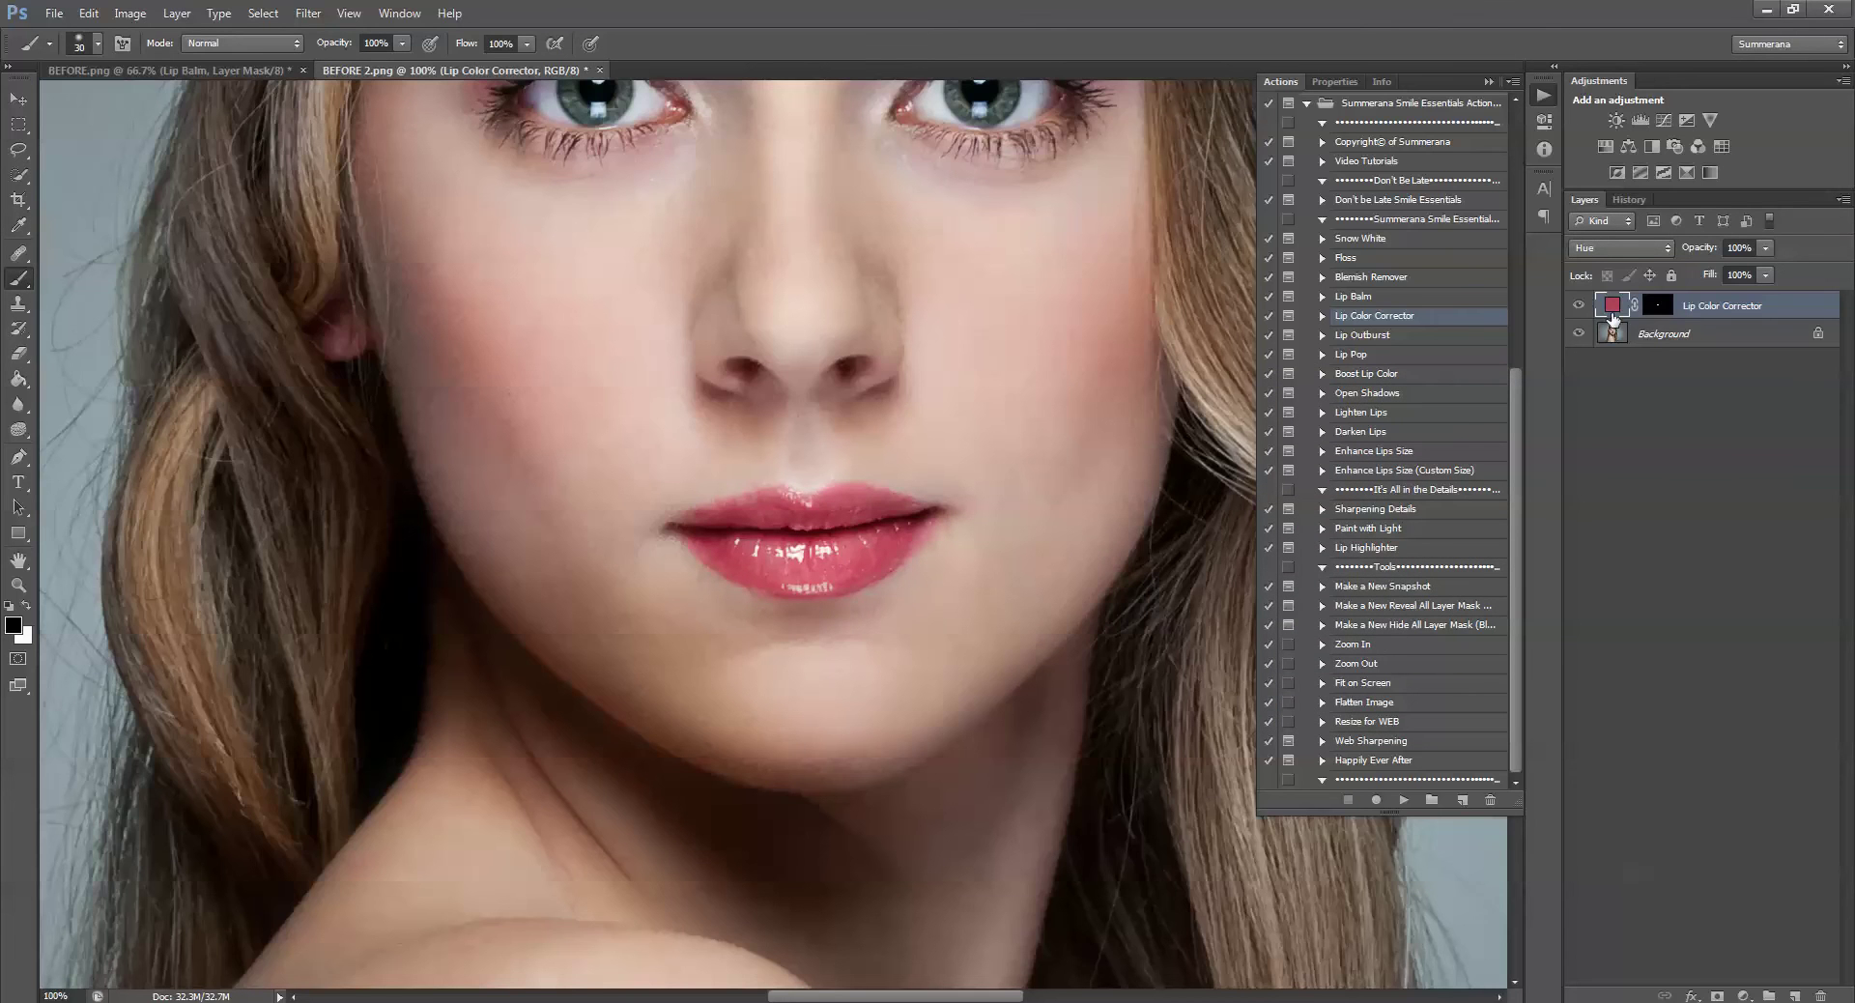
{"action": "left_click", "coordinate": [1620, 249]}
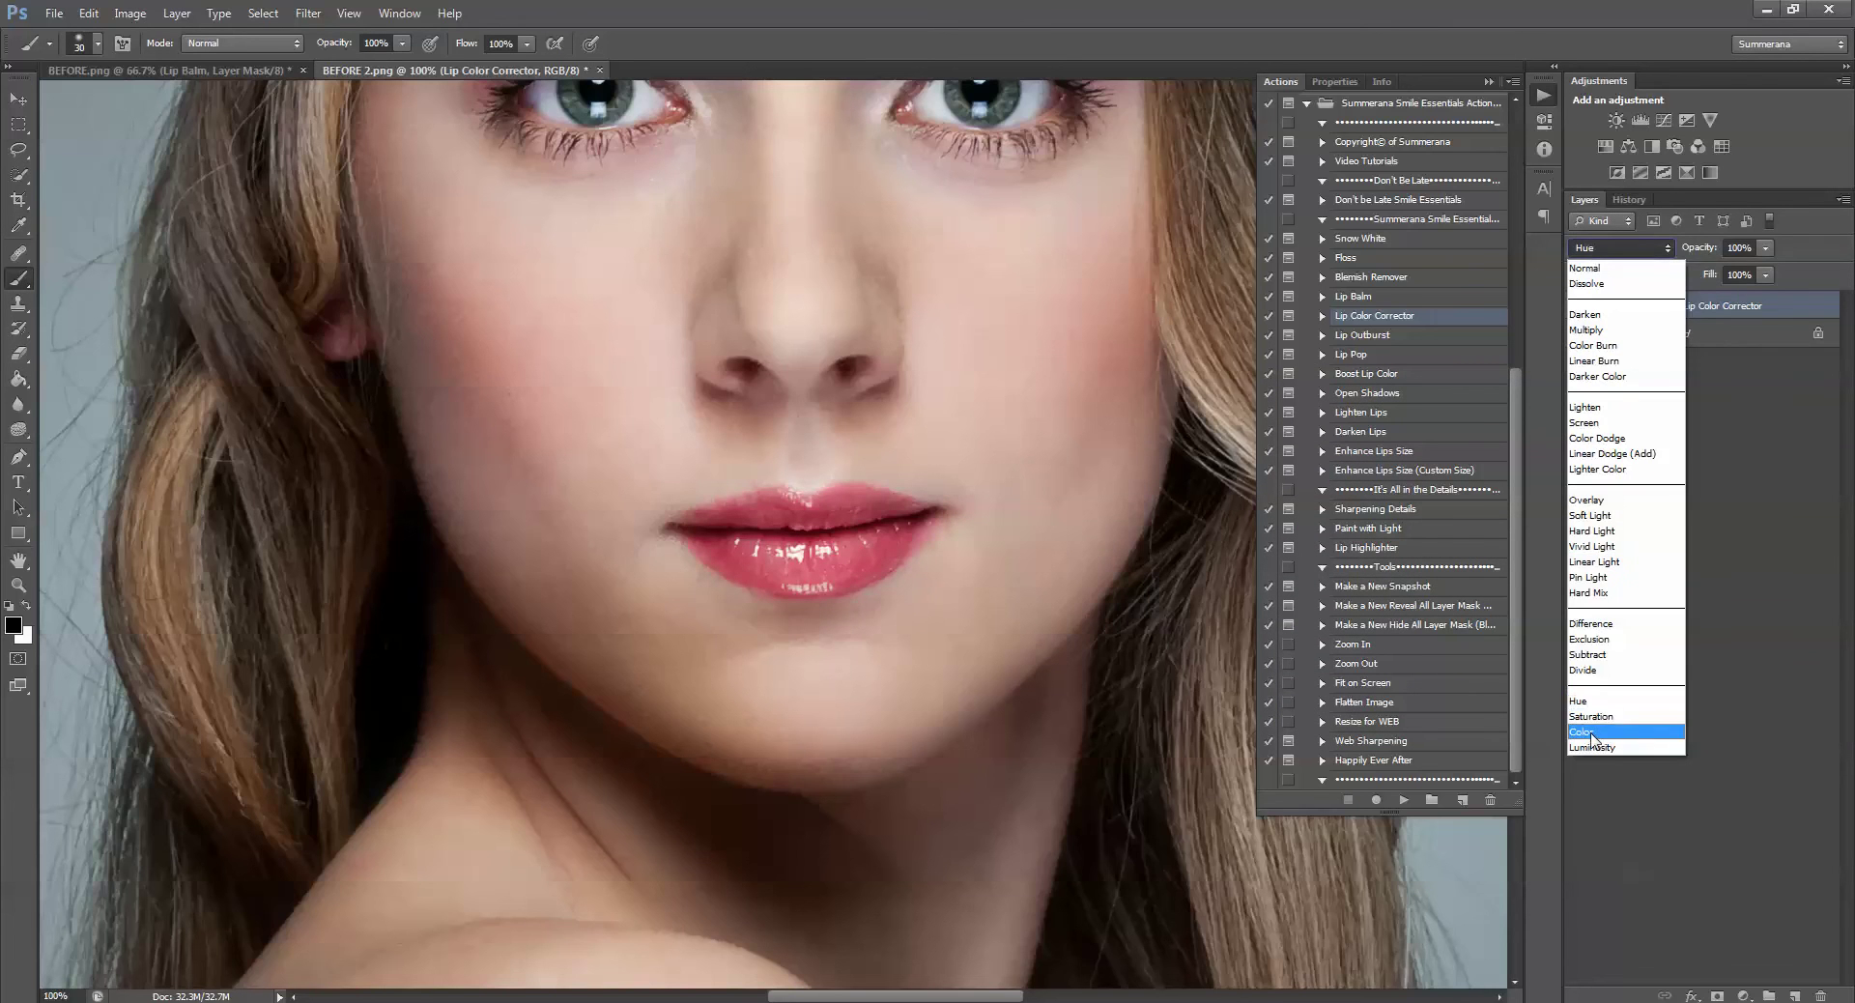
{"action": "left_click", "coordinate": [1742, 307]}
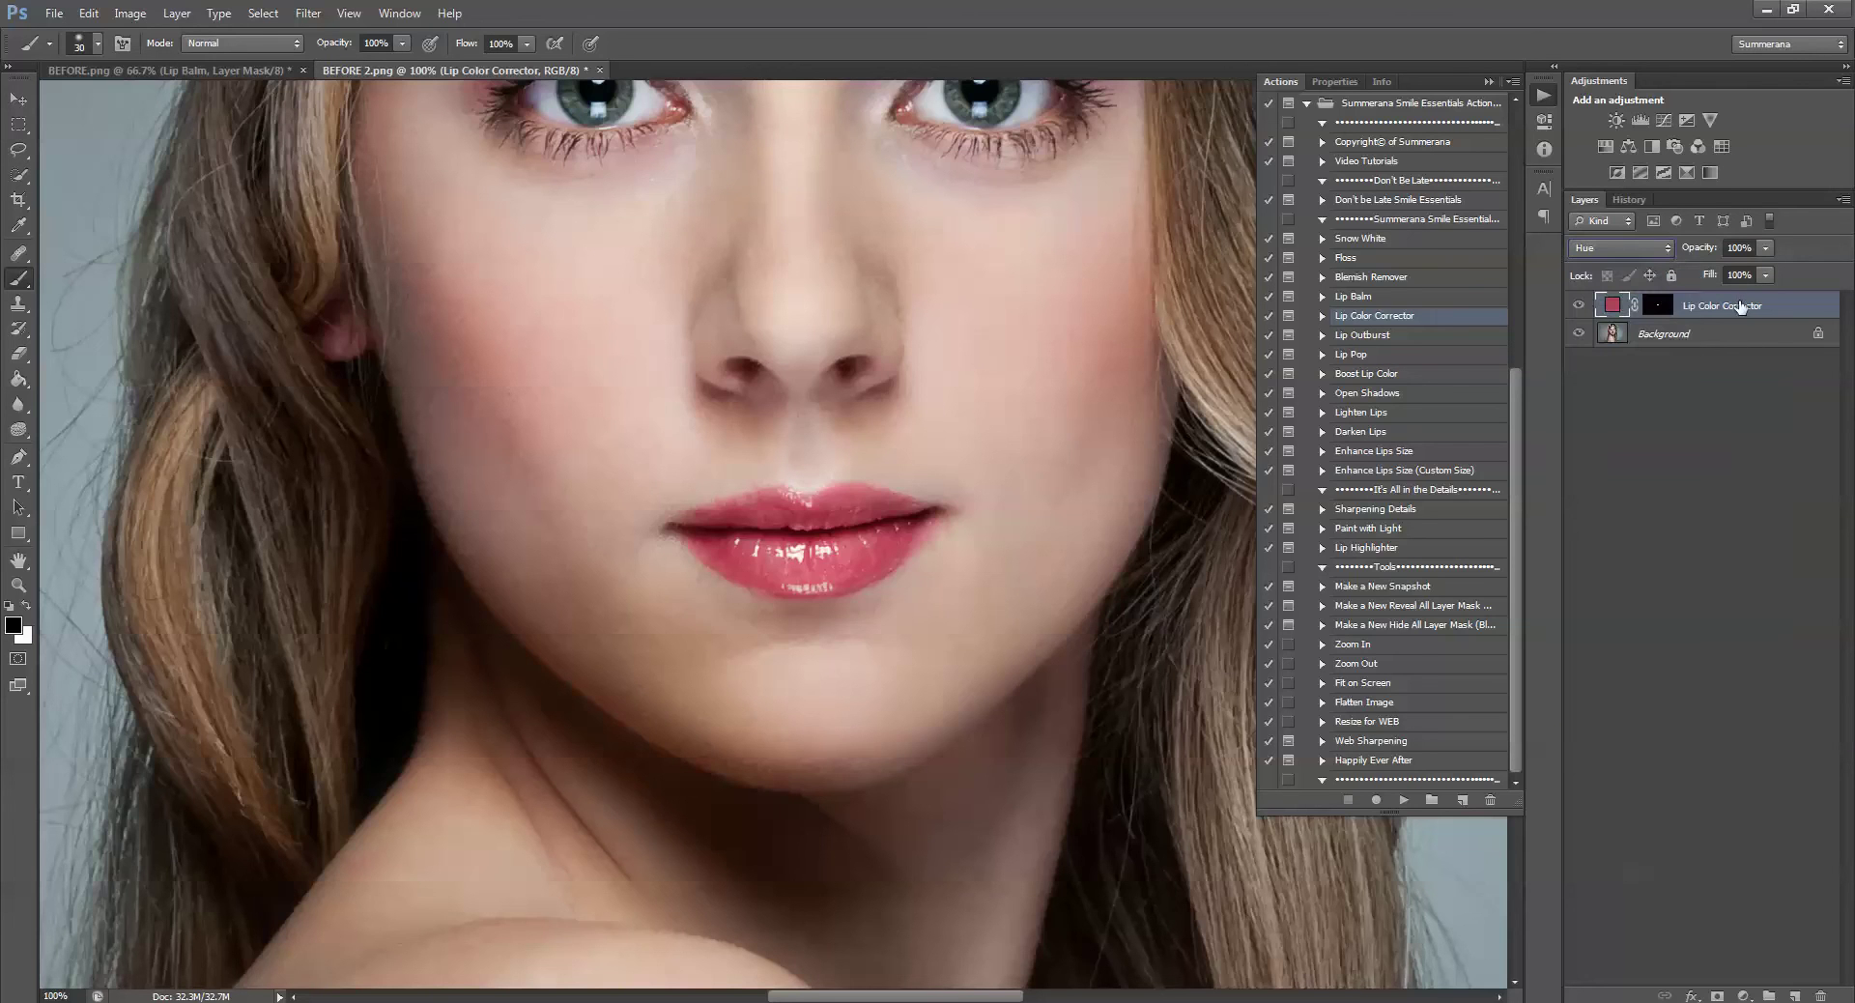
{"action": "left_click", "coordinate": [1376, 336]}
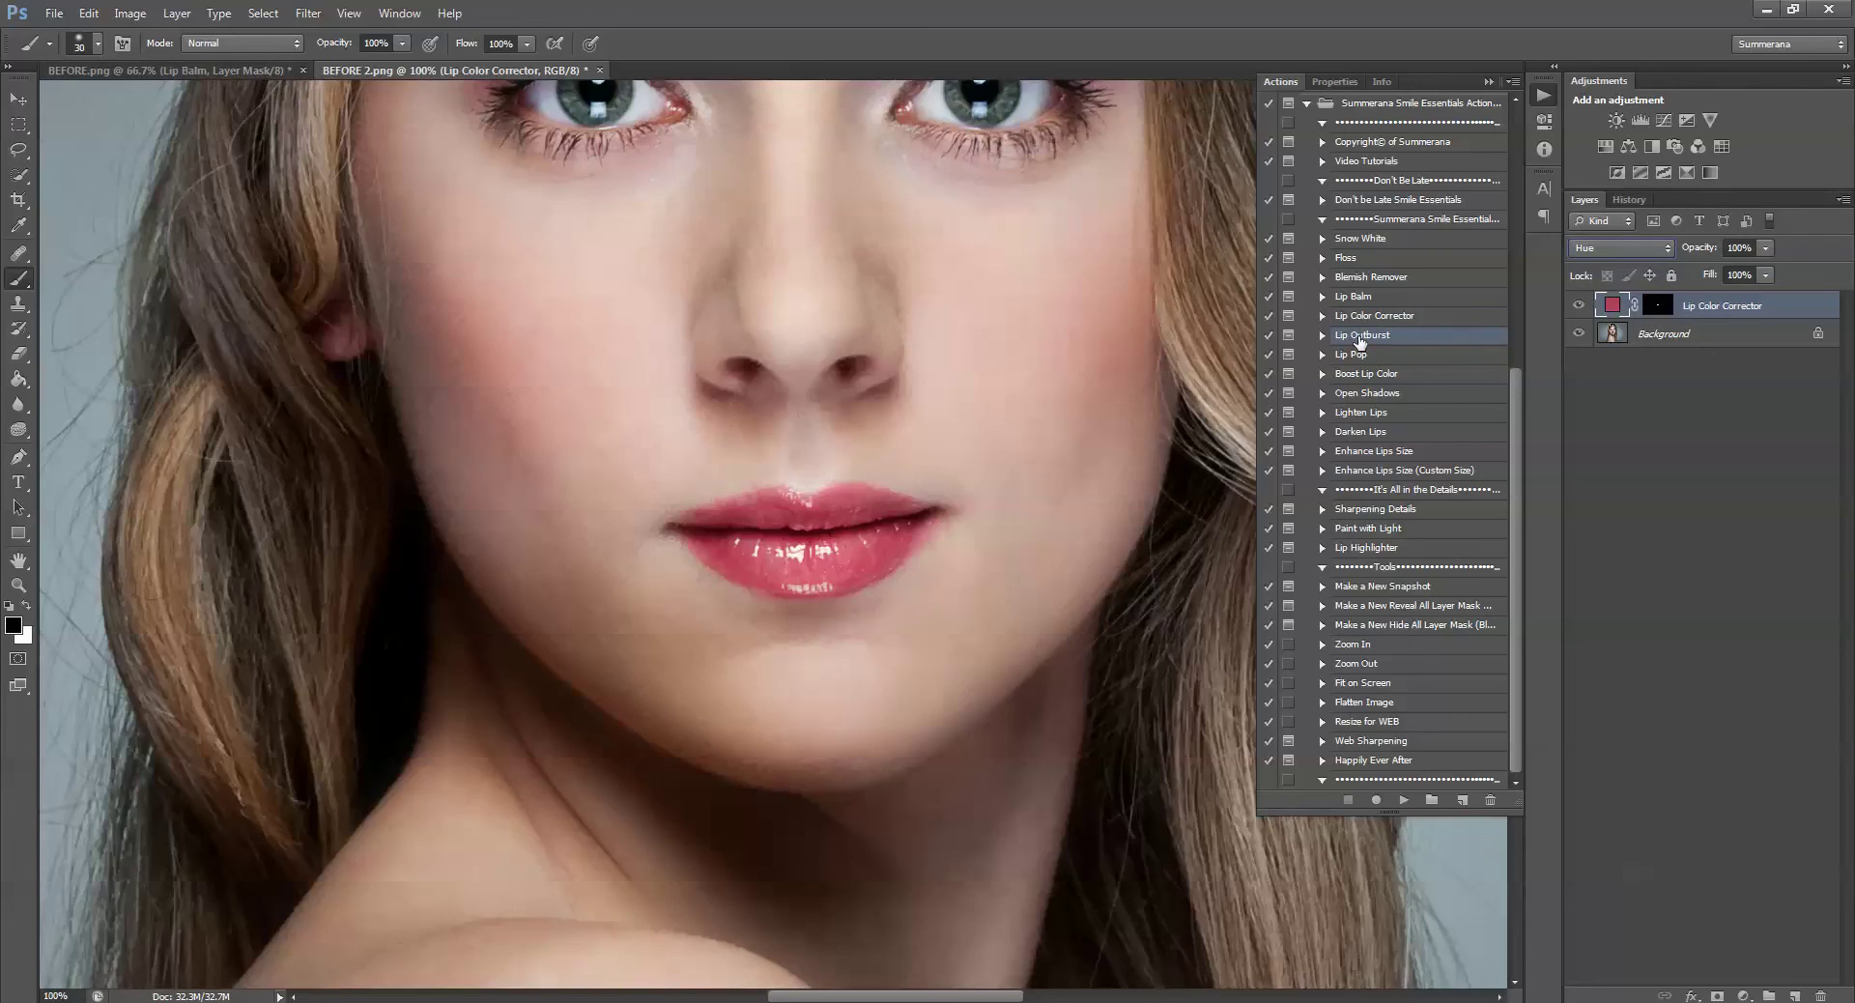
Run the Lip Outburst action to boost contrast on the woman's lips
{"action": "left_click", "coordinate": [1405, 801]}
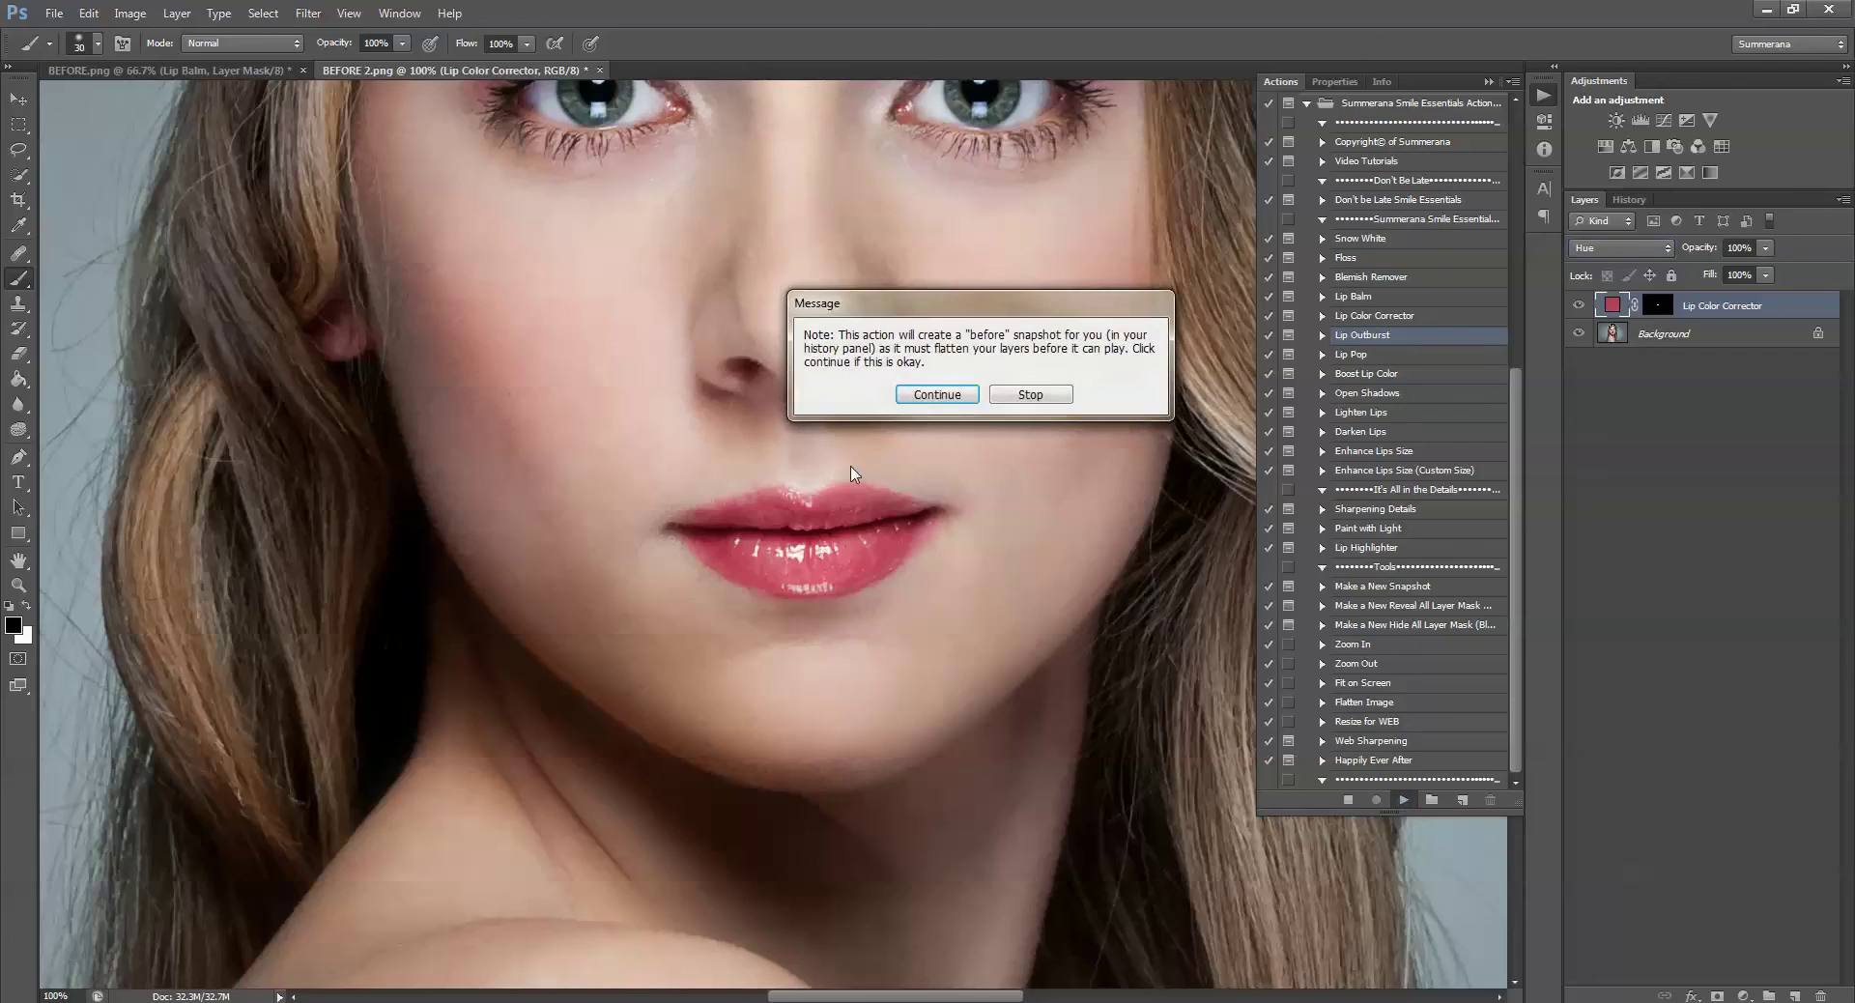
{"action": "left_click", "coordinate": [947, 403]}
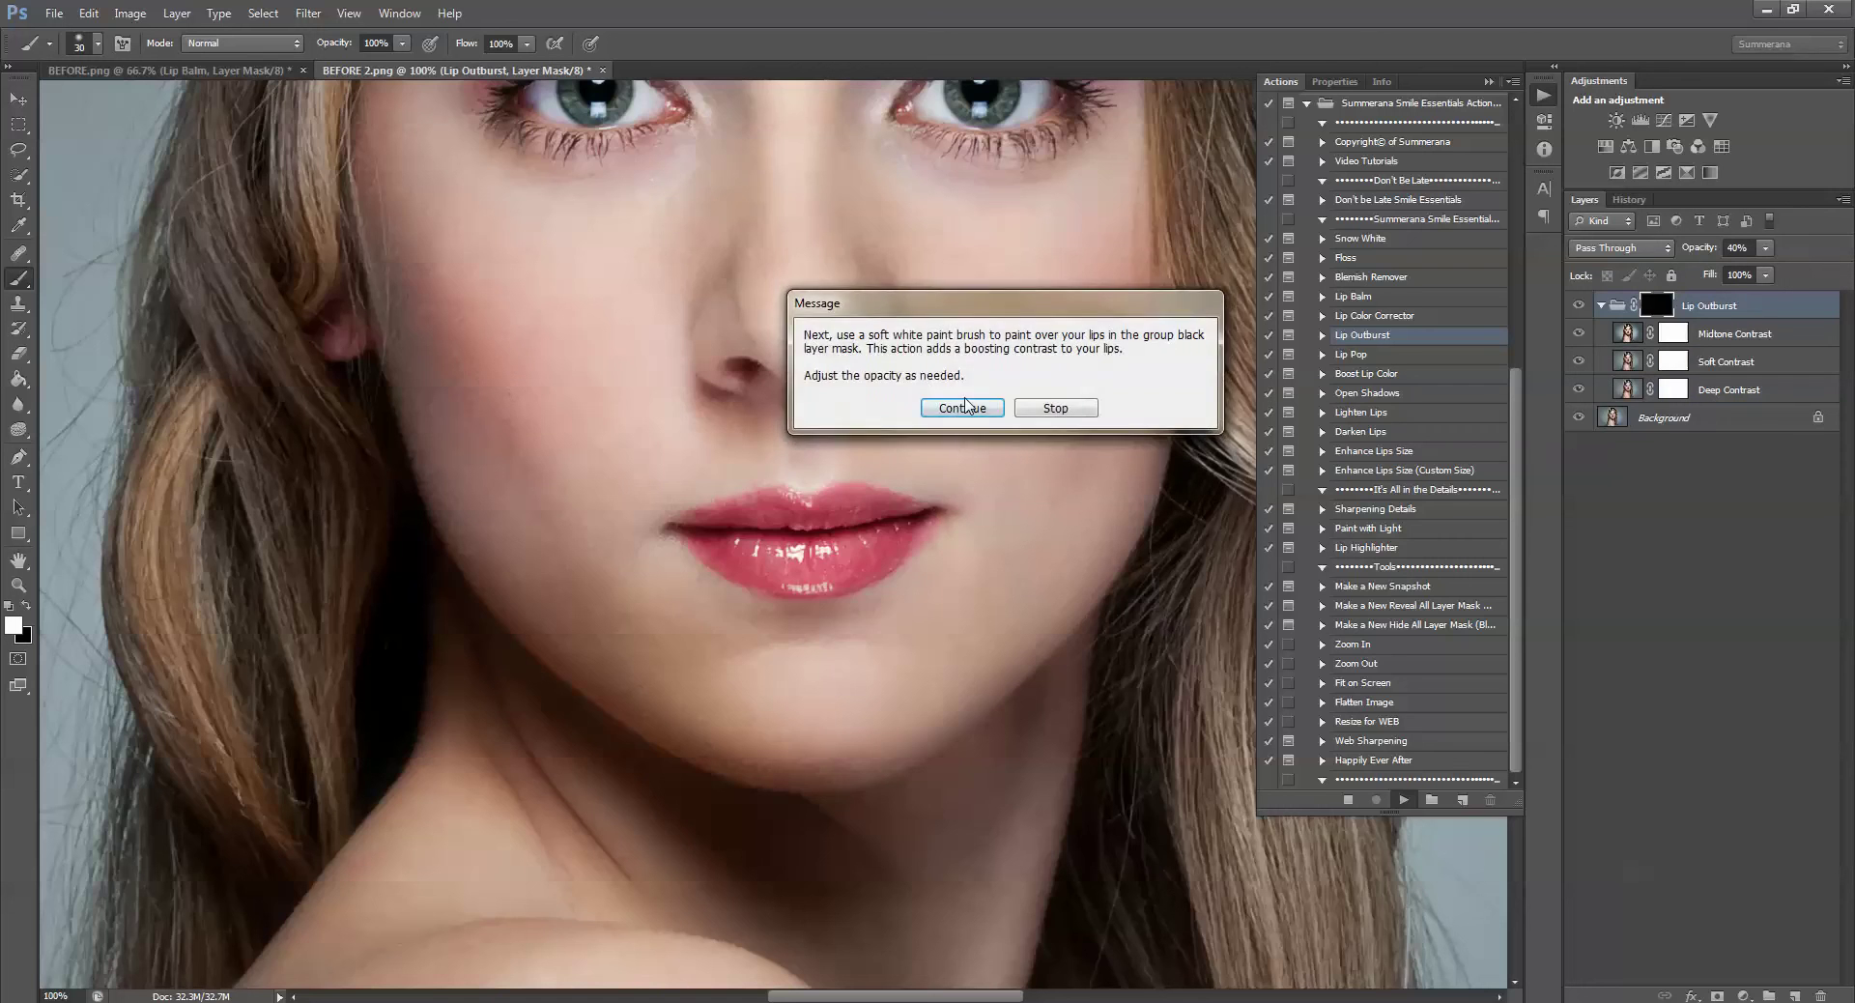
{"action": "left_click", "coordinate": [956, 407]}
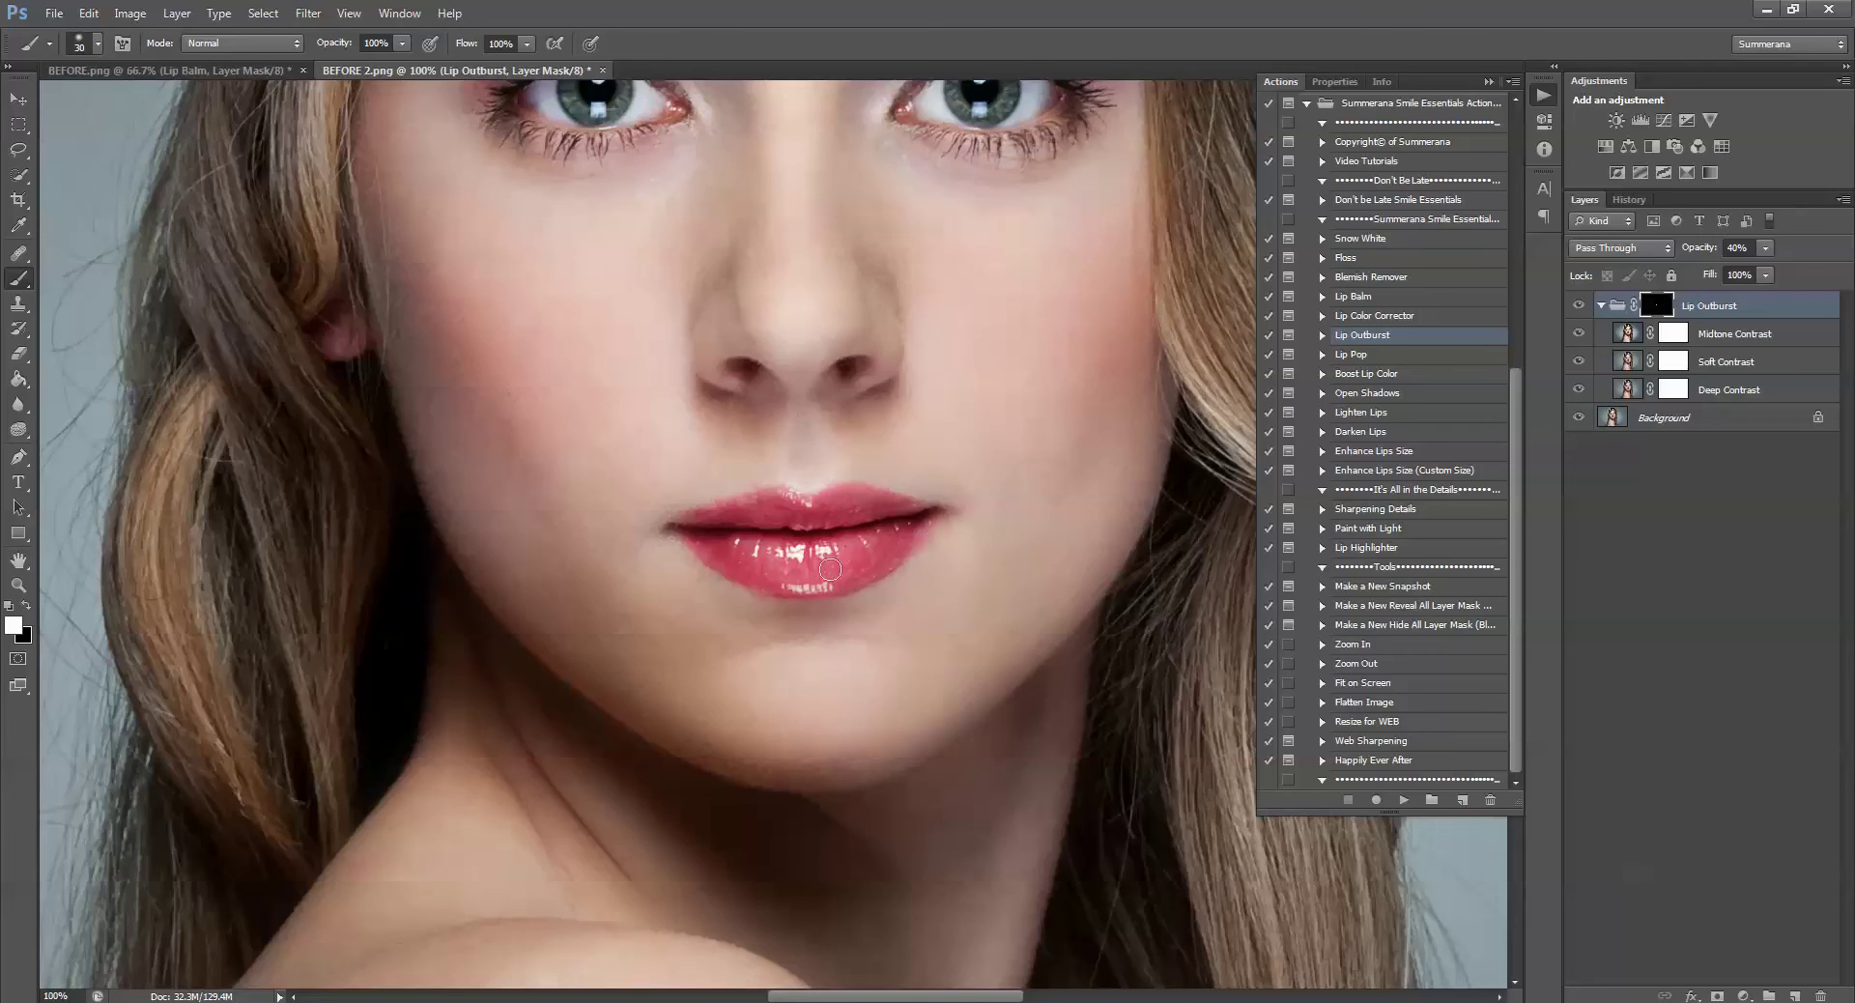
Compare the Lip Outburst group on and off, lower its opacity, then start Lip Pop
{"action": "left_click", "coordinate": [1579, 305]}
{"action": "left_click", "coordinate": [1580, 306]}
{"action": "left_click_drag", "start_coordinate": [1807, 272], "coordinate": [1759, 292]}
{"action": "left_click", "coordinate": [1360, 354]}
{"action": "left_click", "coordinate": [1403, 800]}
Let Lip Pop flatten and finish, then paint its brightening over the woman's lips
{"action": "left_click", "coordinate": [959, 396]}
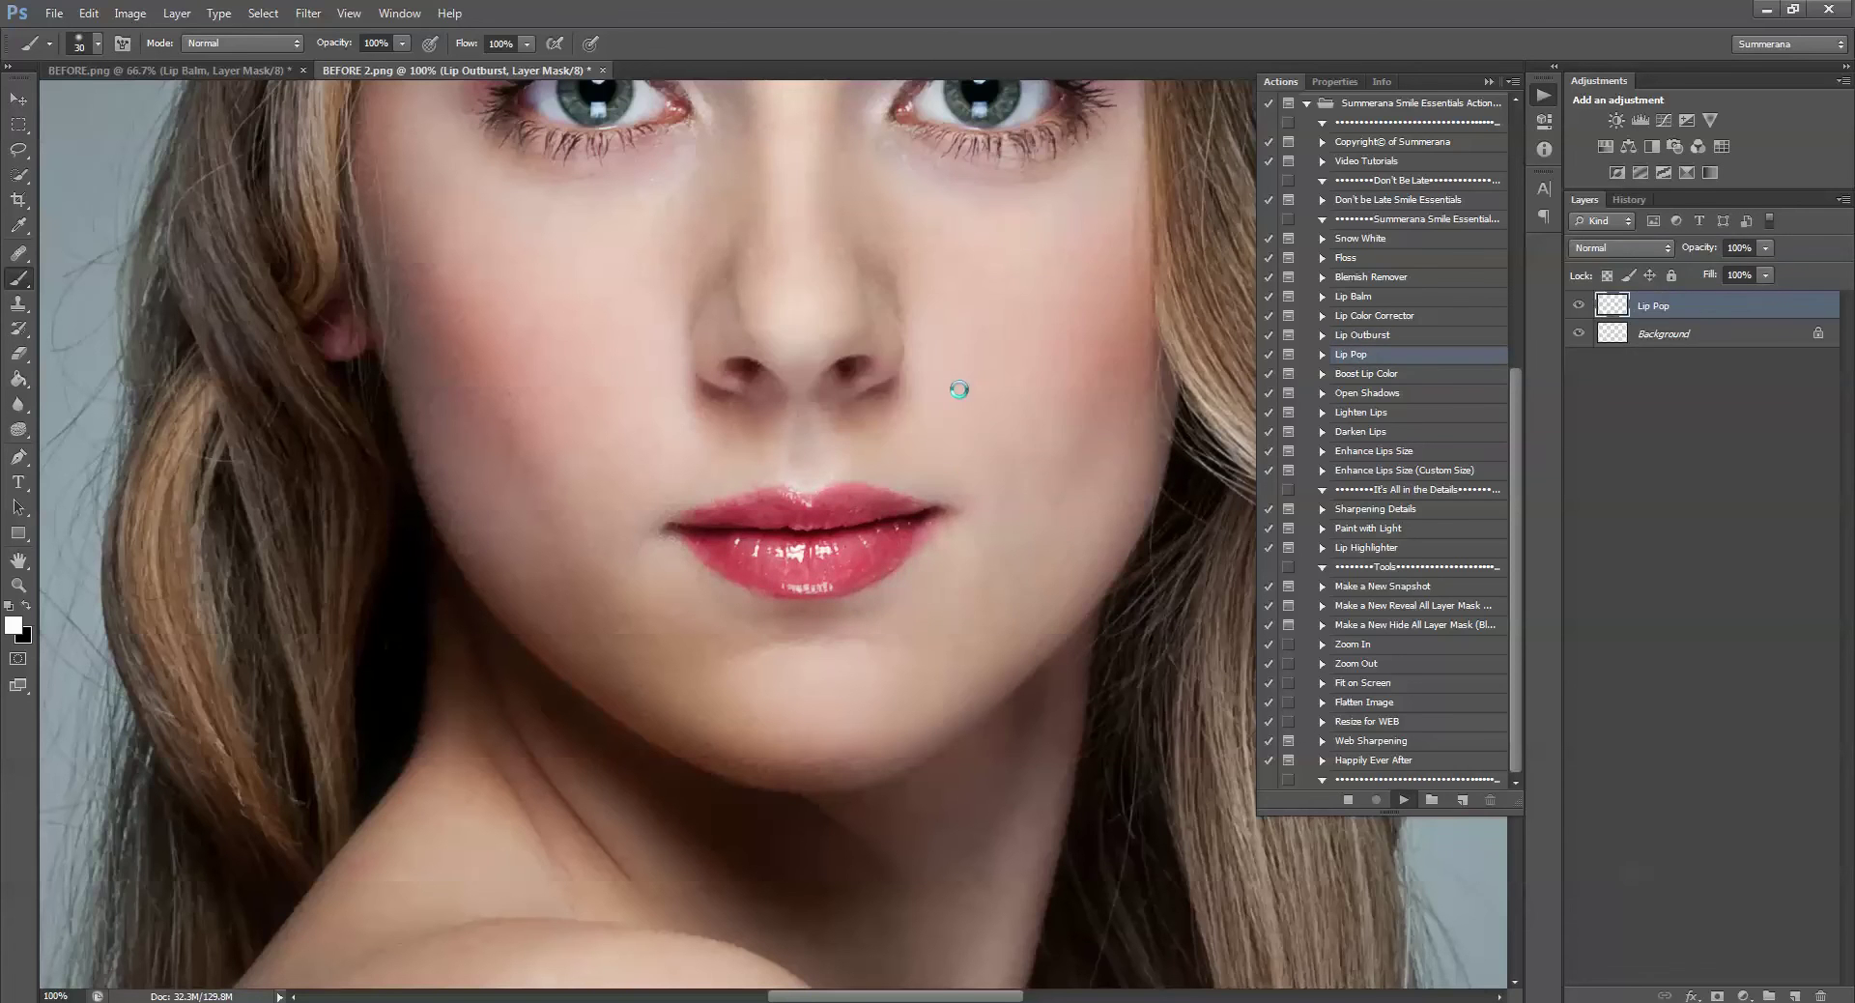
{"action": "left_click", "coordinate": [967, 410]}
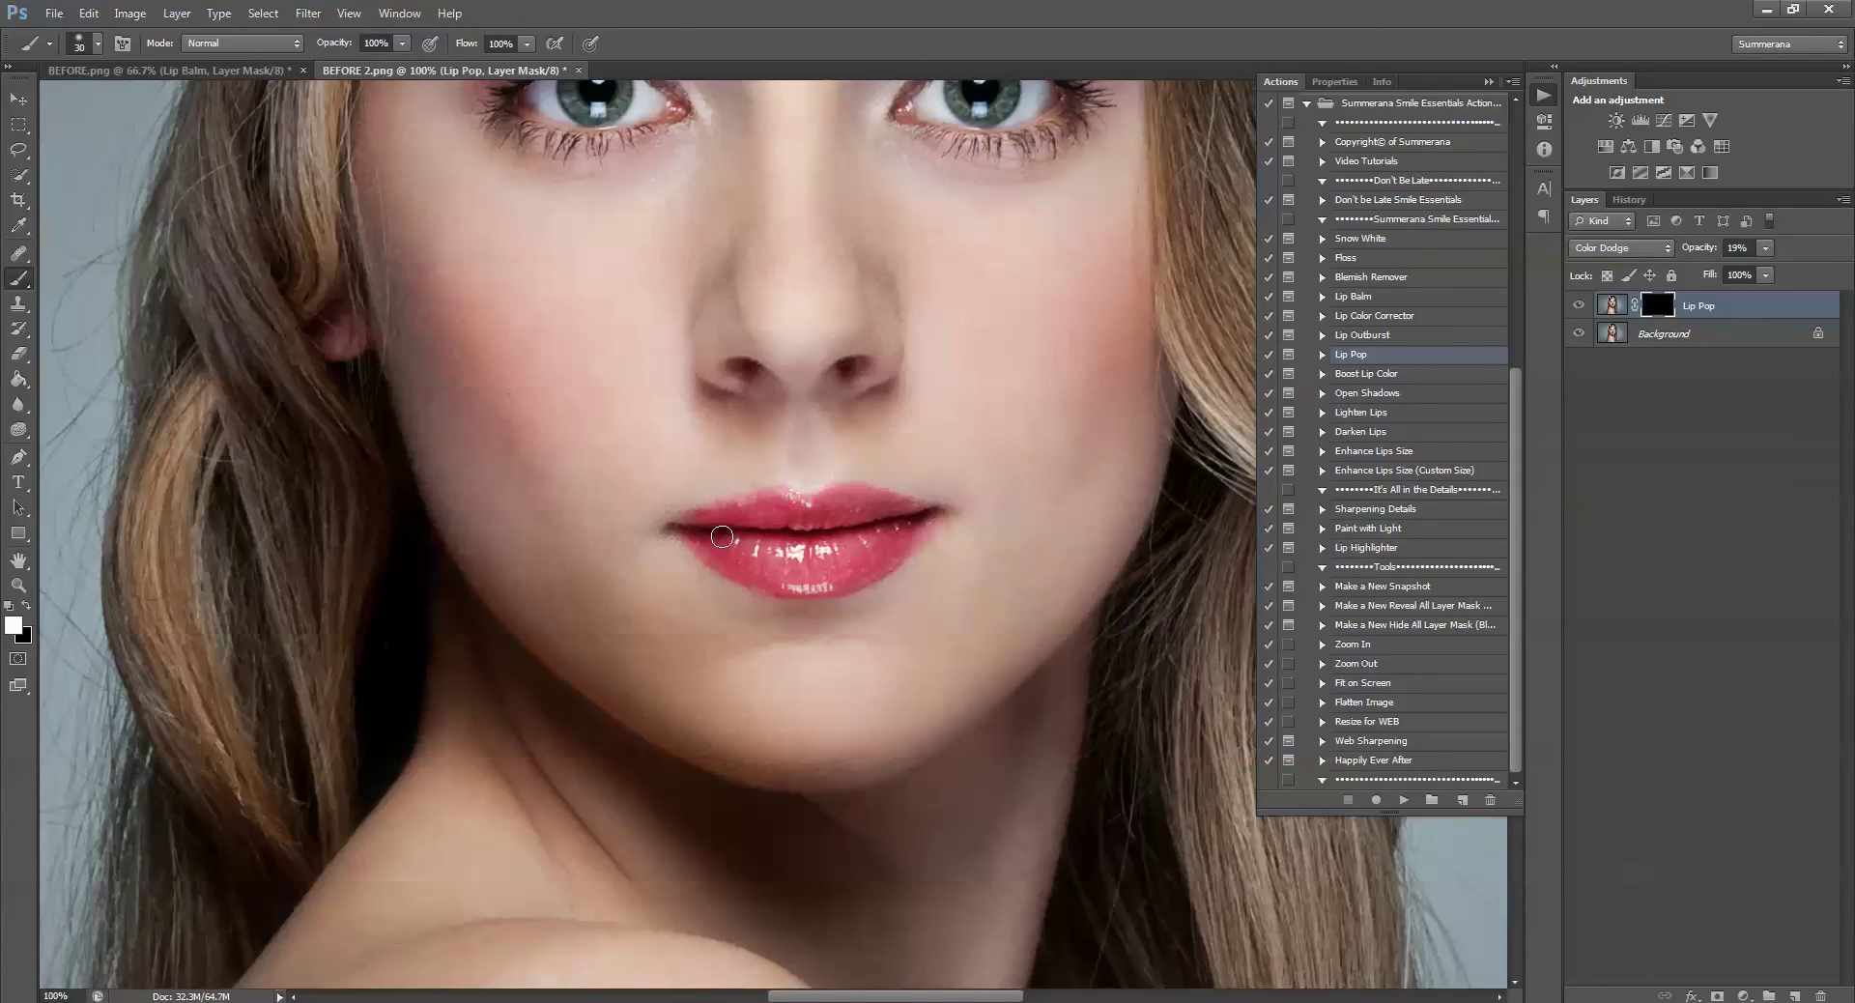
{"action": "mouse_move", "coordinate": [764, 543]}
{"action": "left_mouse_down"}
{"action": "mouse_move", "coordinate": [891, 533]}
{"action": "mouse_move", "coordinate": [861, 512]}
{"action": "mouse_move", "coordinate": [875, 520]}
{"action": "left_mouse_up"}
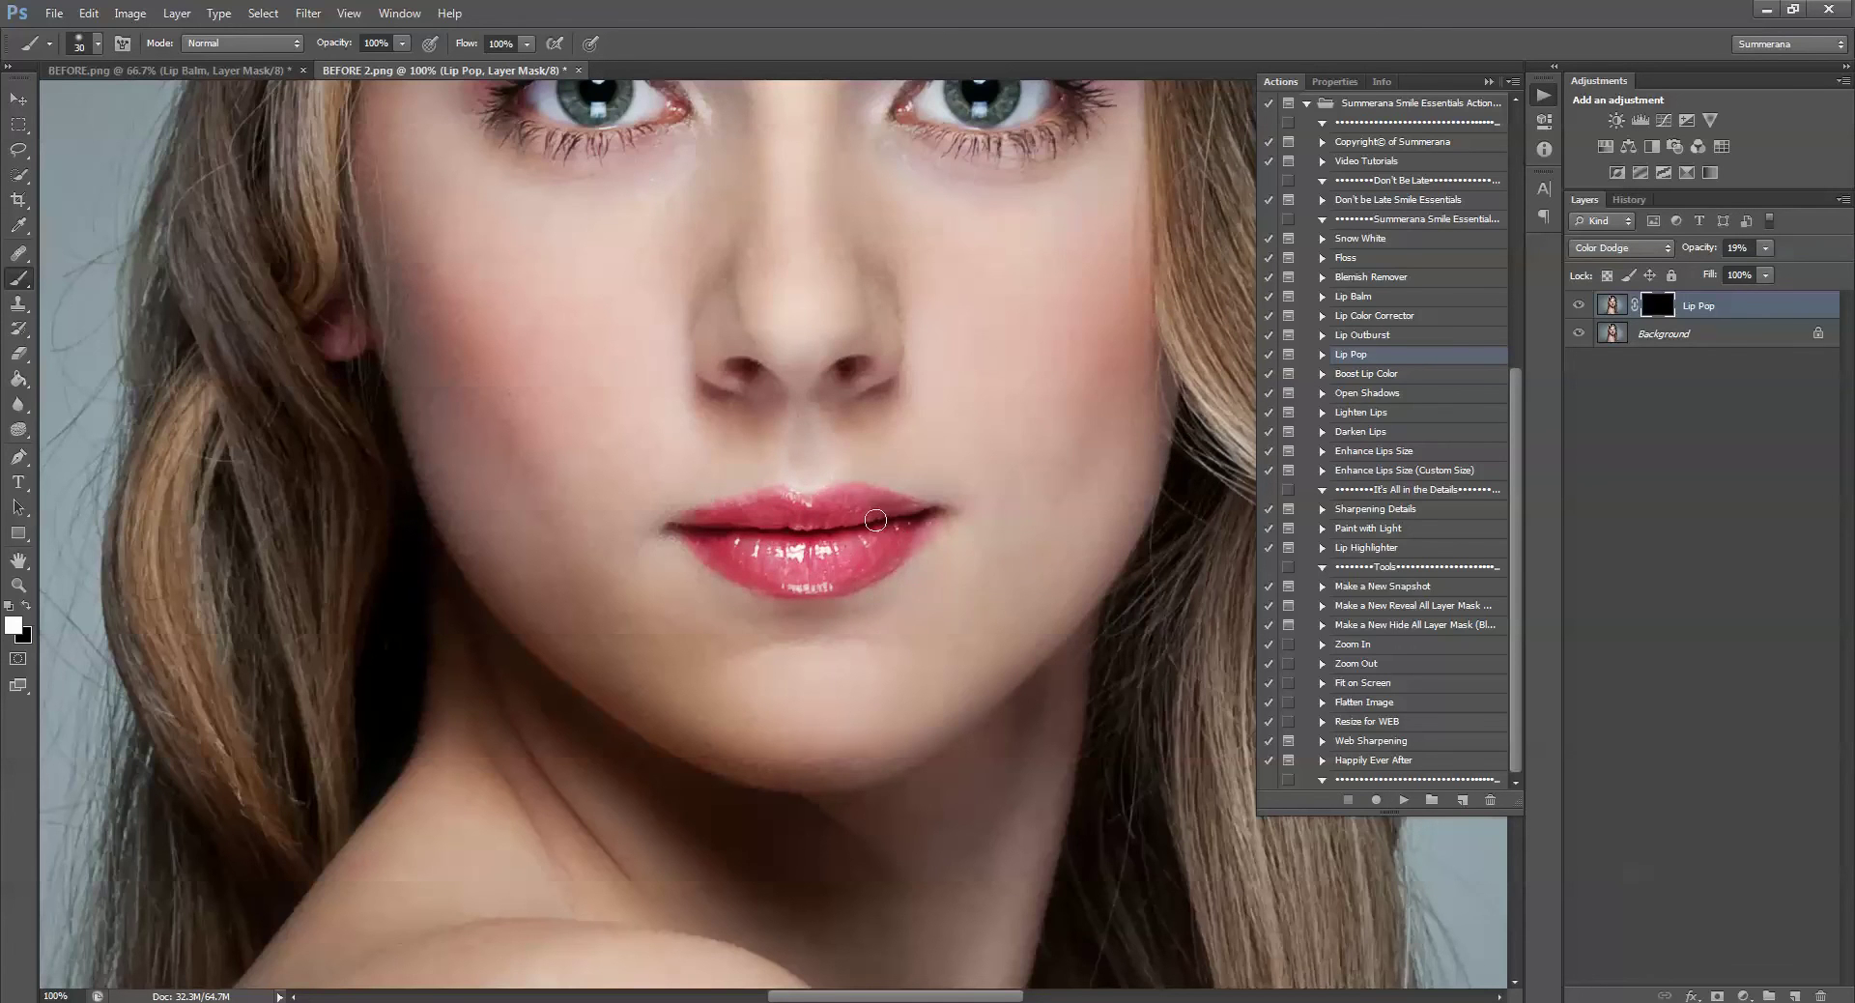
Set the Lip Pop layer to 8% opacity, then switch to BEFORE.png
{"action": "key", "text": "ctrl+minus"}
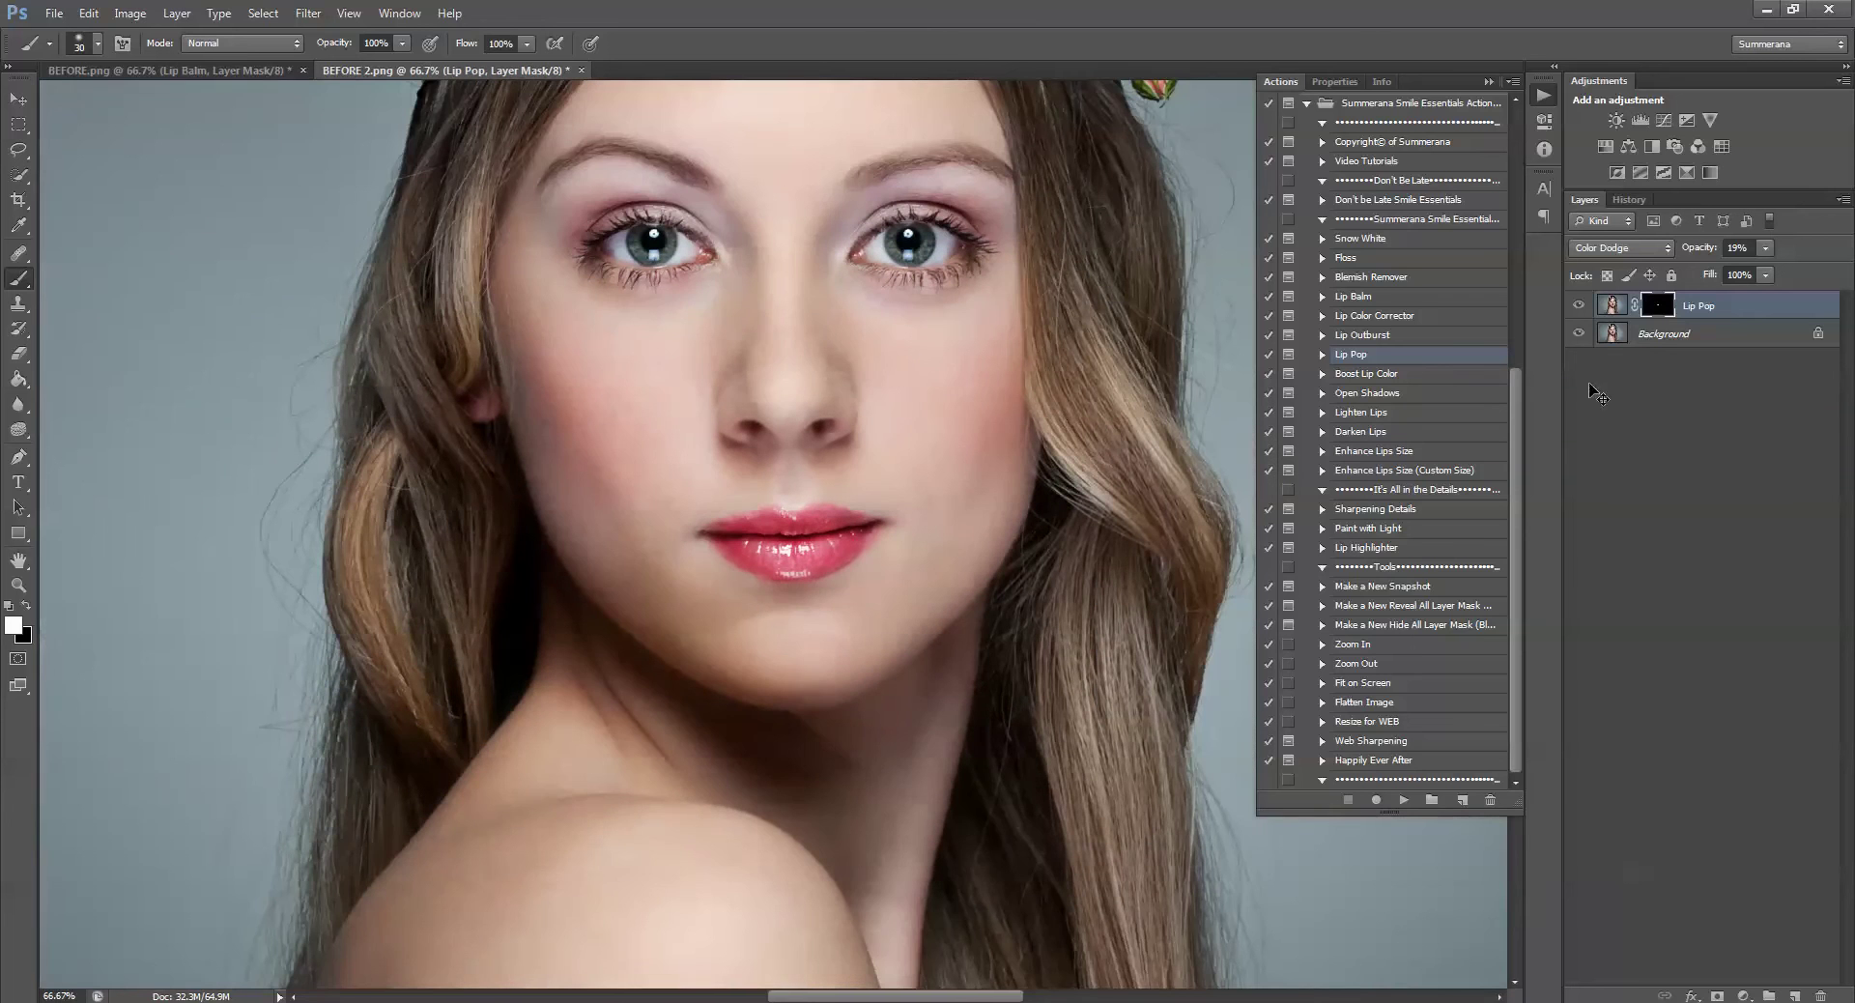
{"action": "left_click", "coordinate": [1765, 248]}
{"action": "left_click_drag", "start_coordinate": [1759, 268], "coordinate": [1754, 268]}
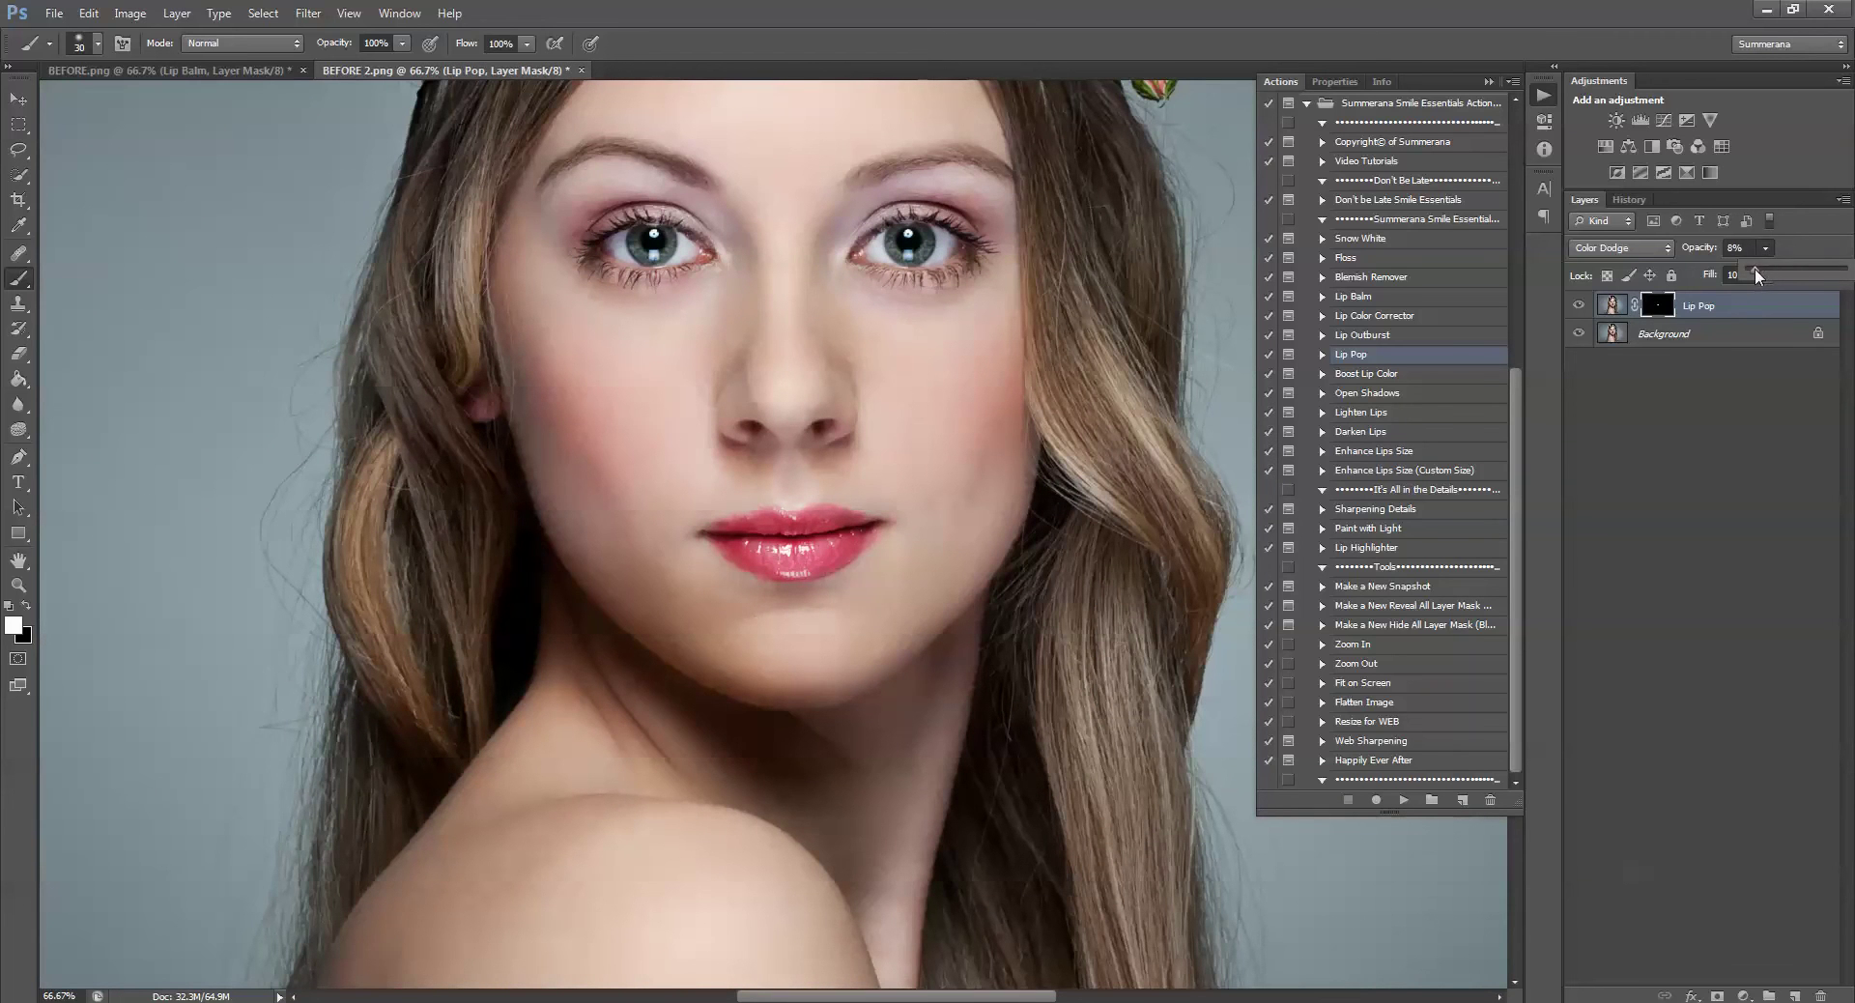
{"action": "left_click", "coordinate": [188, 70]}
Run Lip Pop on the child's photo and undo a stray stroke at the lip corner
{"action": "left_click", "coordinate": [1403, 800]}
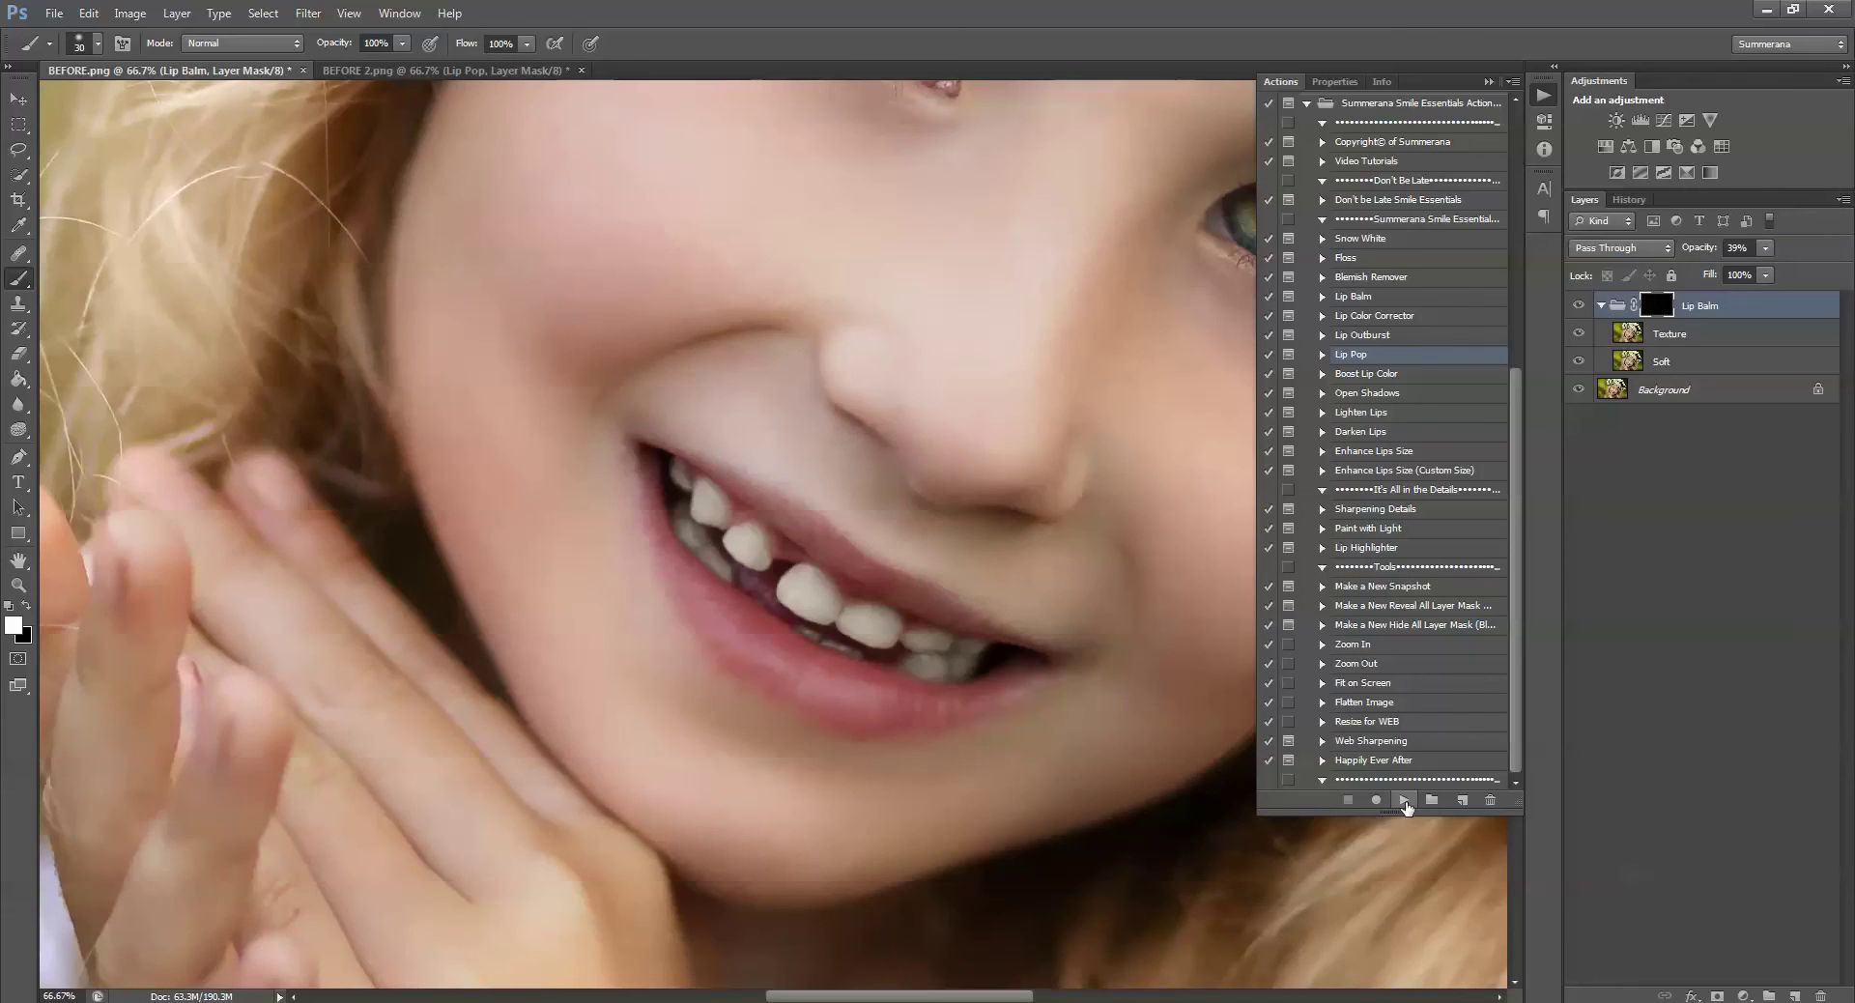
{"action": "left_click", "coordinate": [943, 395]}
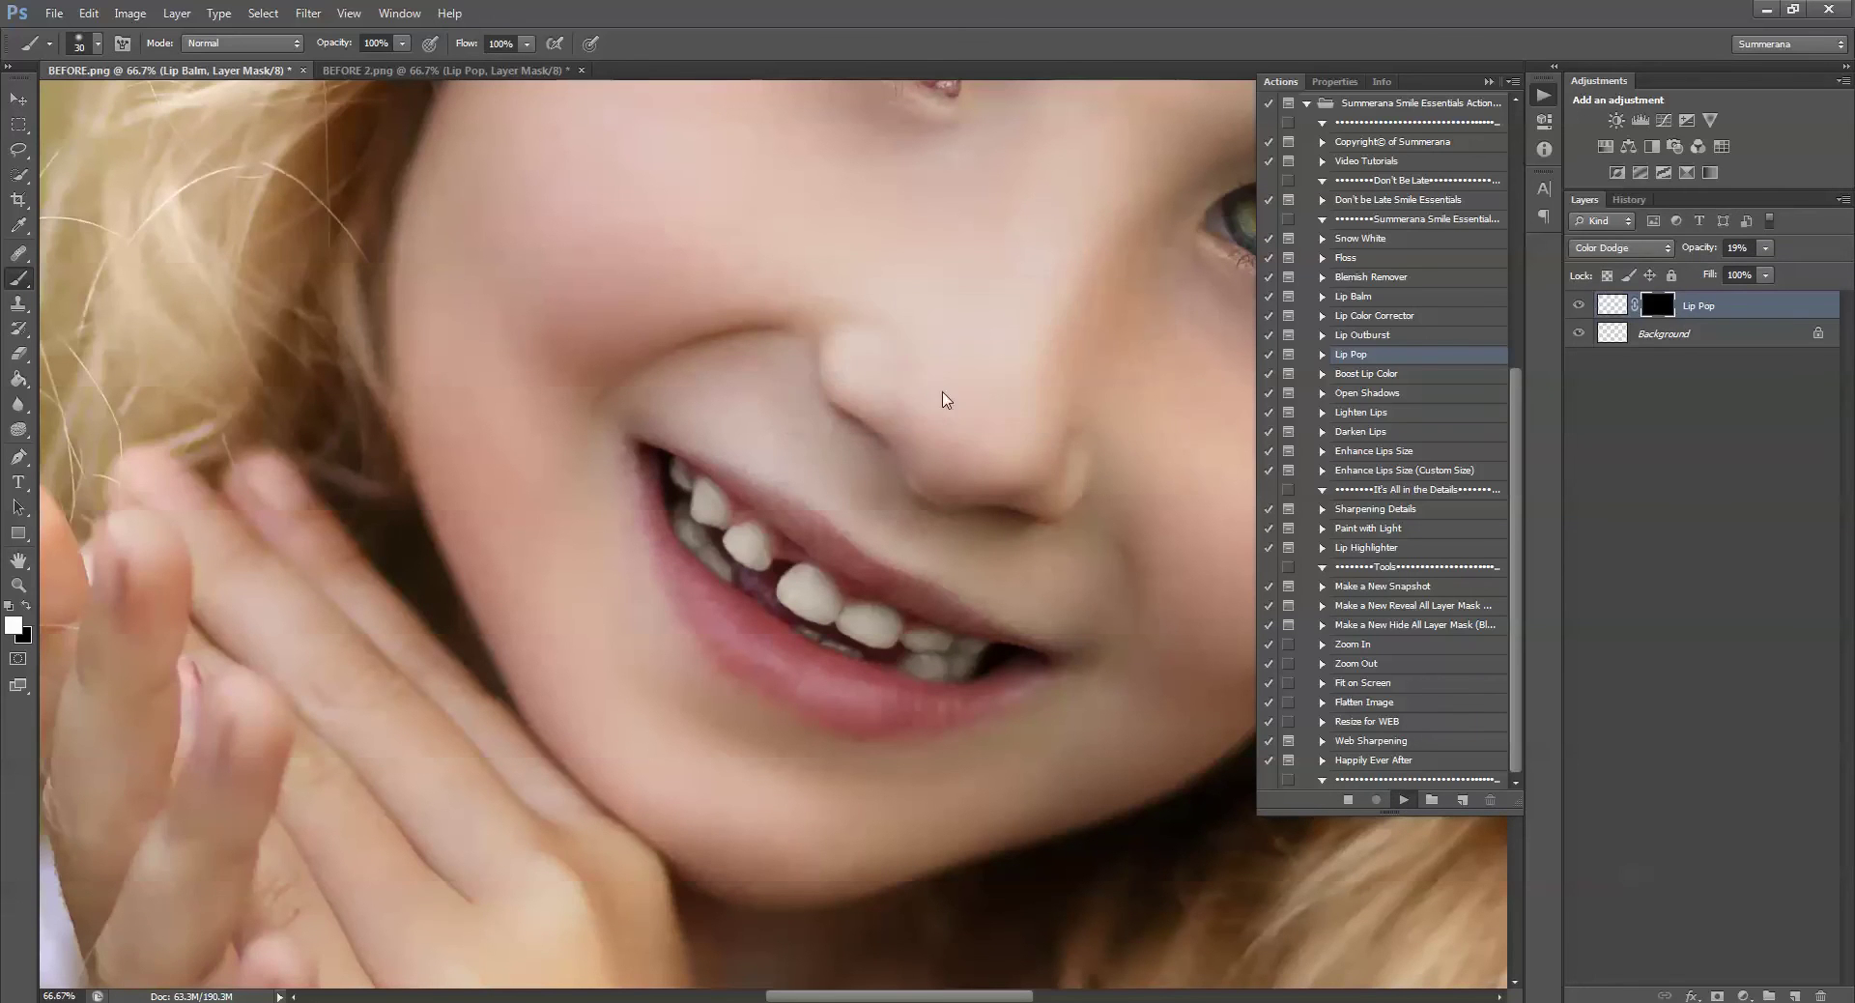
{"action": "left_click", "coordinate": [956, 410]}
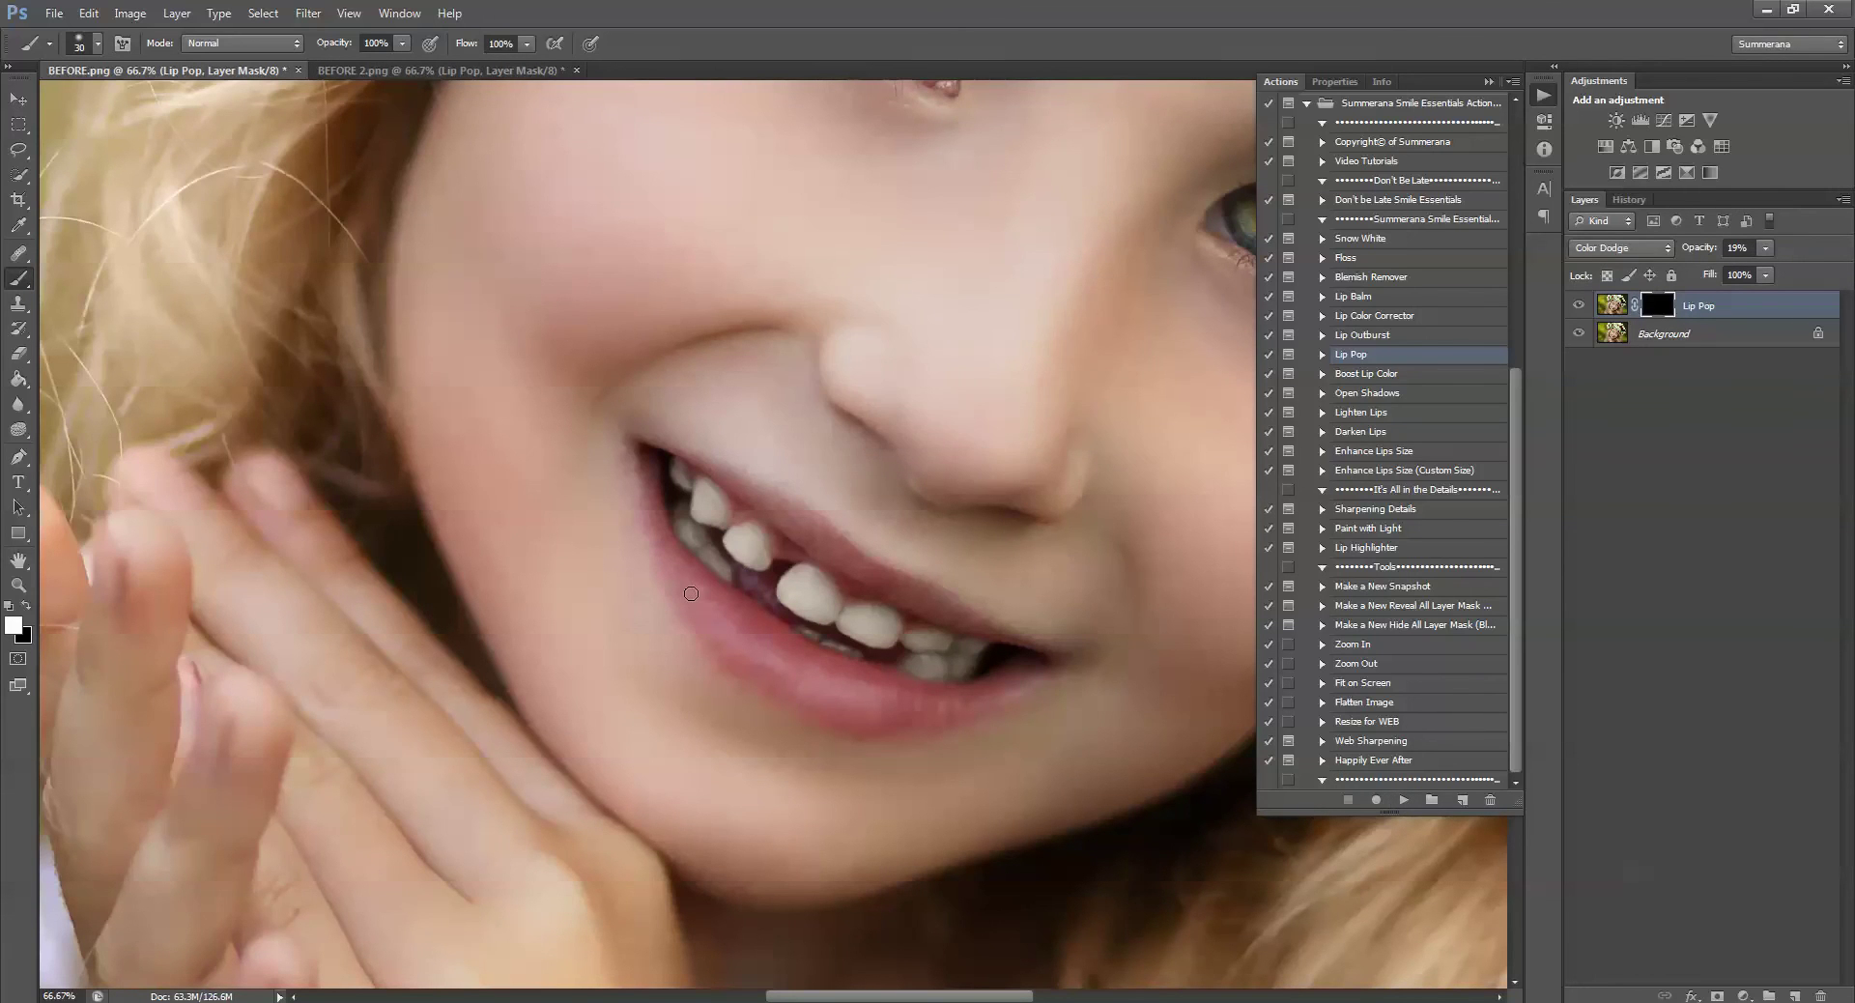
{"action": "key", "text": "bracketright"}
{"action": "mouse_move", "coordinate": [652, 497]}
{"action": "left_mouse_down"}
{"action": "mouse_move", "coordinate": [680, 584]}
{"action": "mouse_move", "coordinate": [735, 623]}
{"action": "left_mouse_up"}
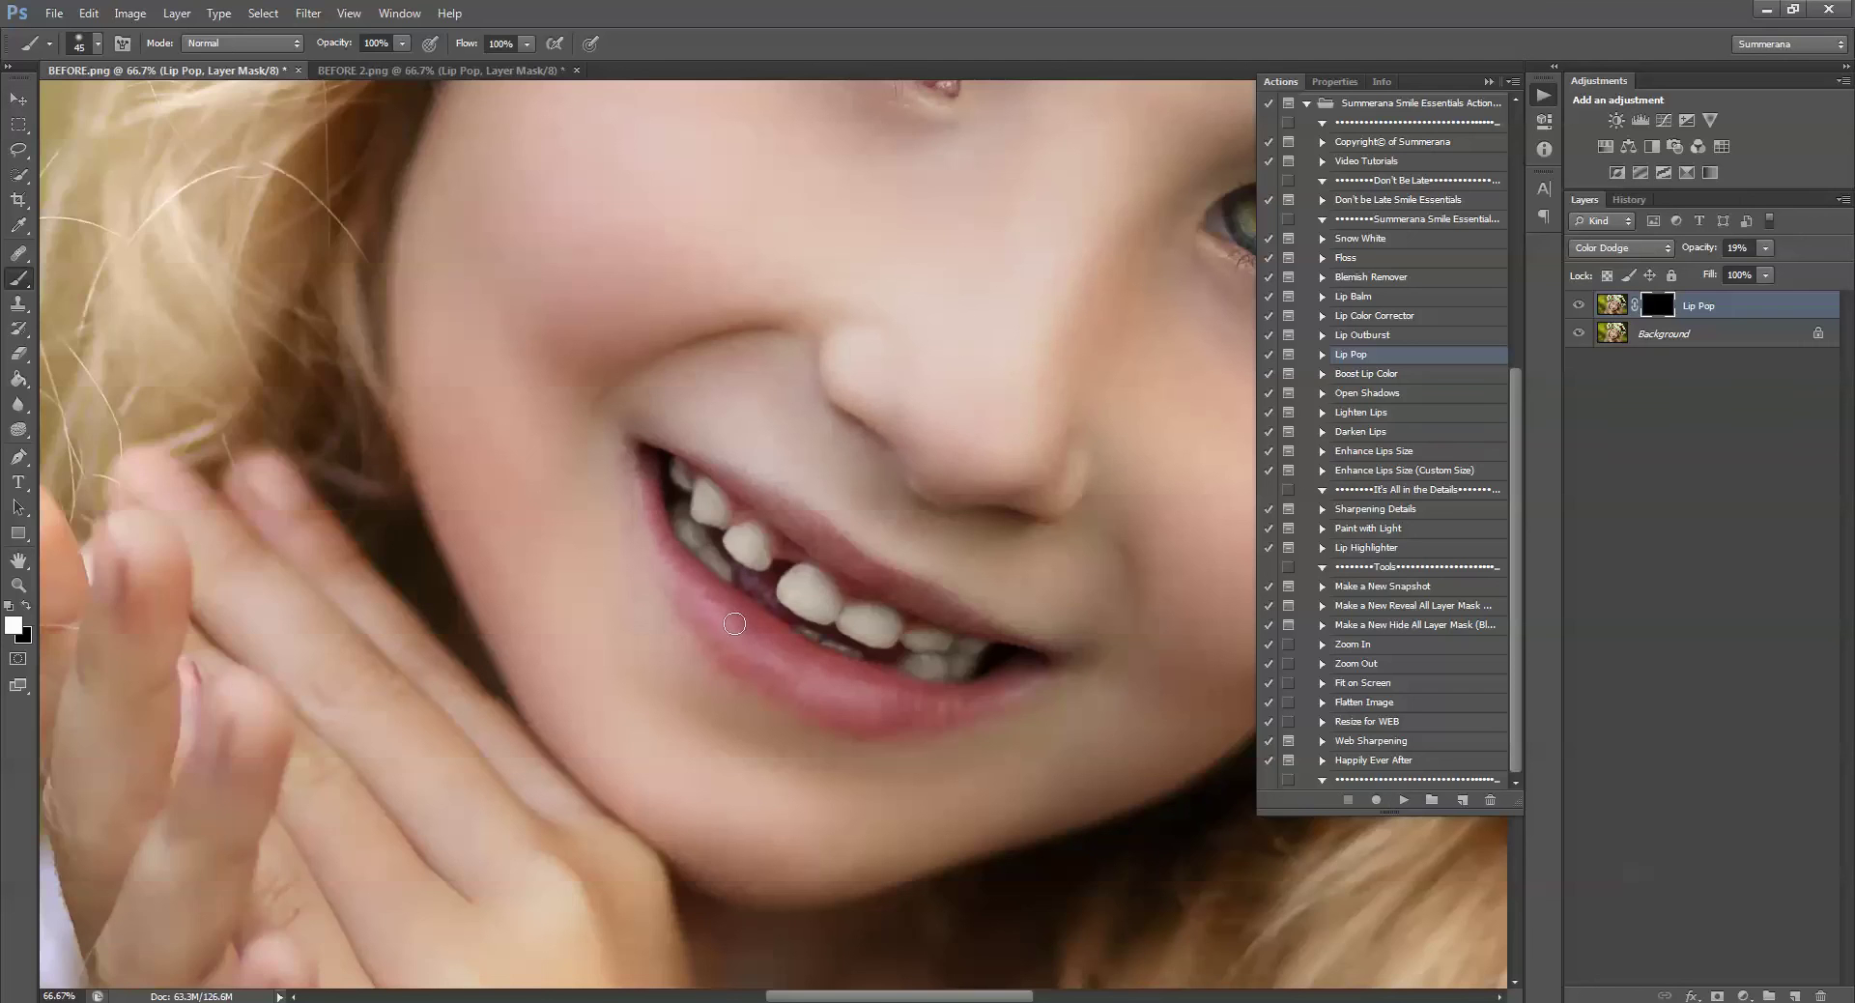
{"action": "left_click", "coordinate": [88, 12]}
{"action": "left_click", "coordinate": [116, 26]}
Paint the pop over the lower and upper lips and set the Lip Pop layer to 6% opacity
{"action": "key", "text": "bracketright"}
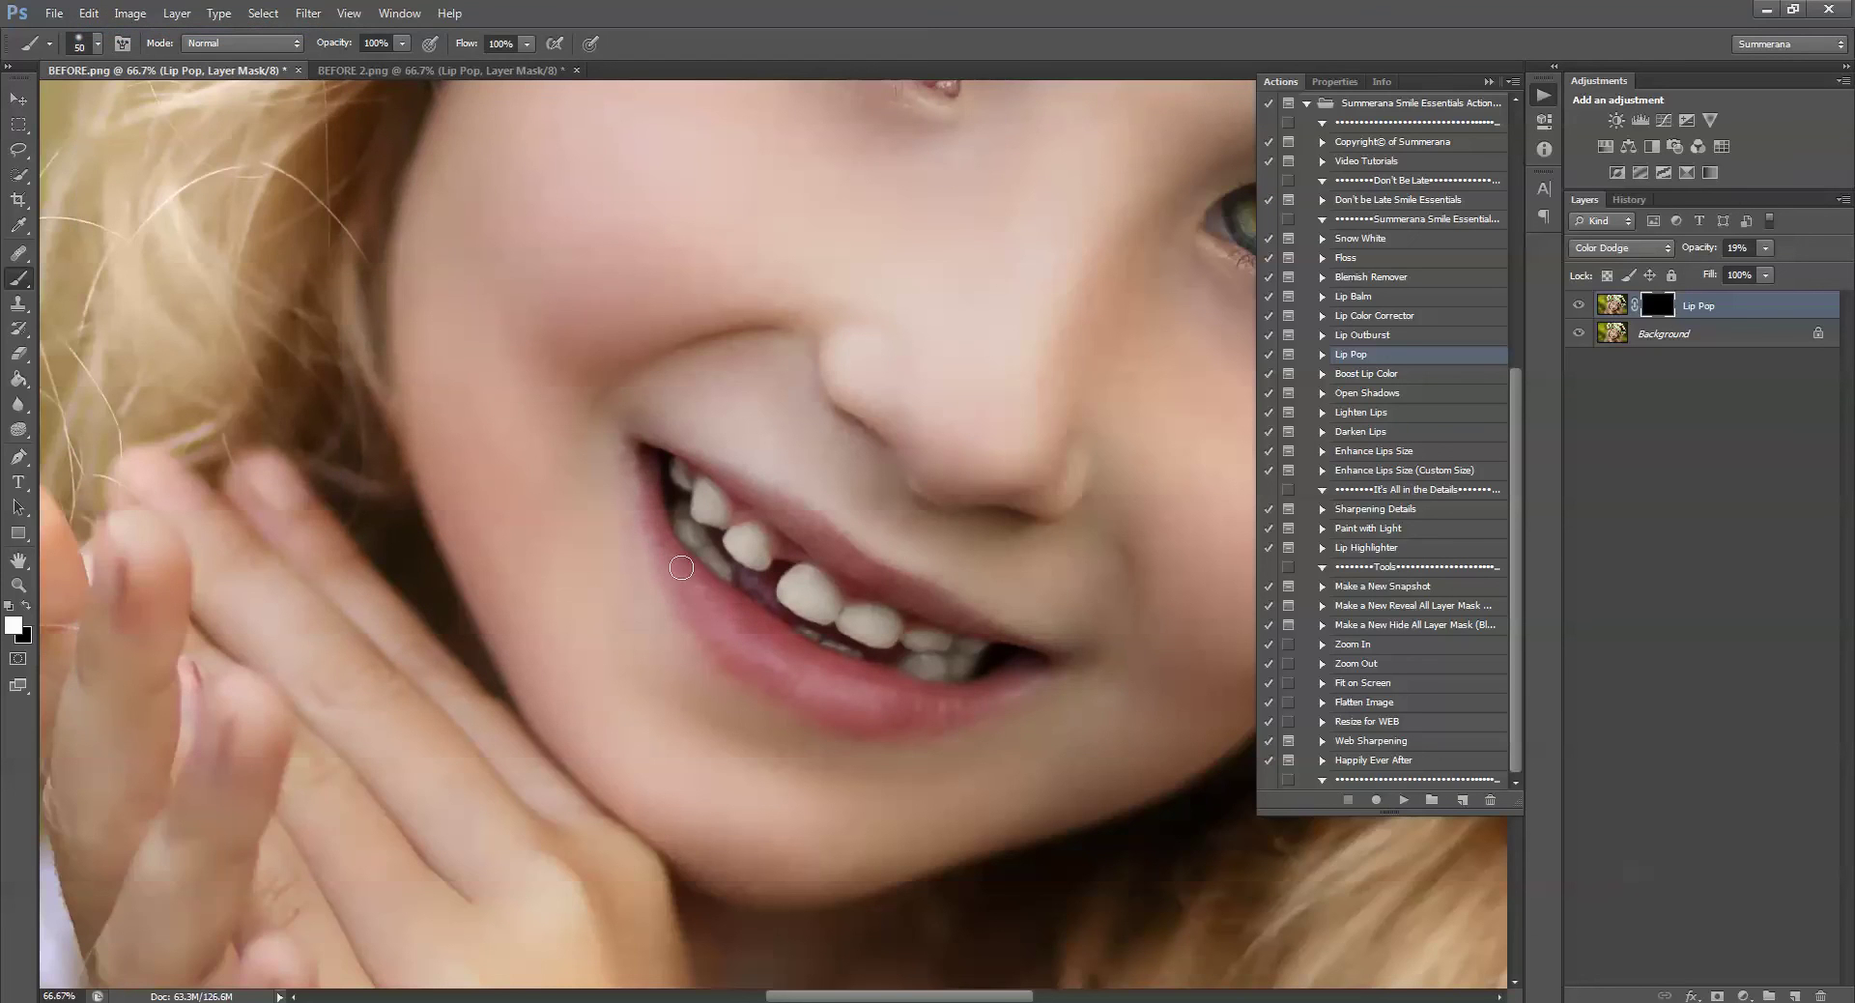
{"action": "mouse_move", "coordinate": [711, 603]}
{"action": "left_mouse_down"}
{"action": "mouse_move", "coordinate": [815, 680]}
{"action": "mouse_move", "coordinate": [777, 663]}
{"action": "mouse_move", "coordinate": [919, 706]}
{"action": "left_mouse_up"}
{"action": "key", "text": "bracketleft"}
{"action": "left_click_drag", "start_coordinate": [763, 500], "coordinate": [1053, 661]}
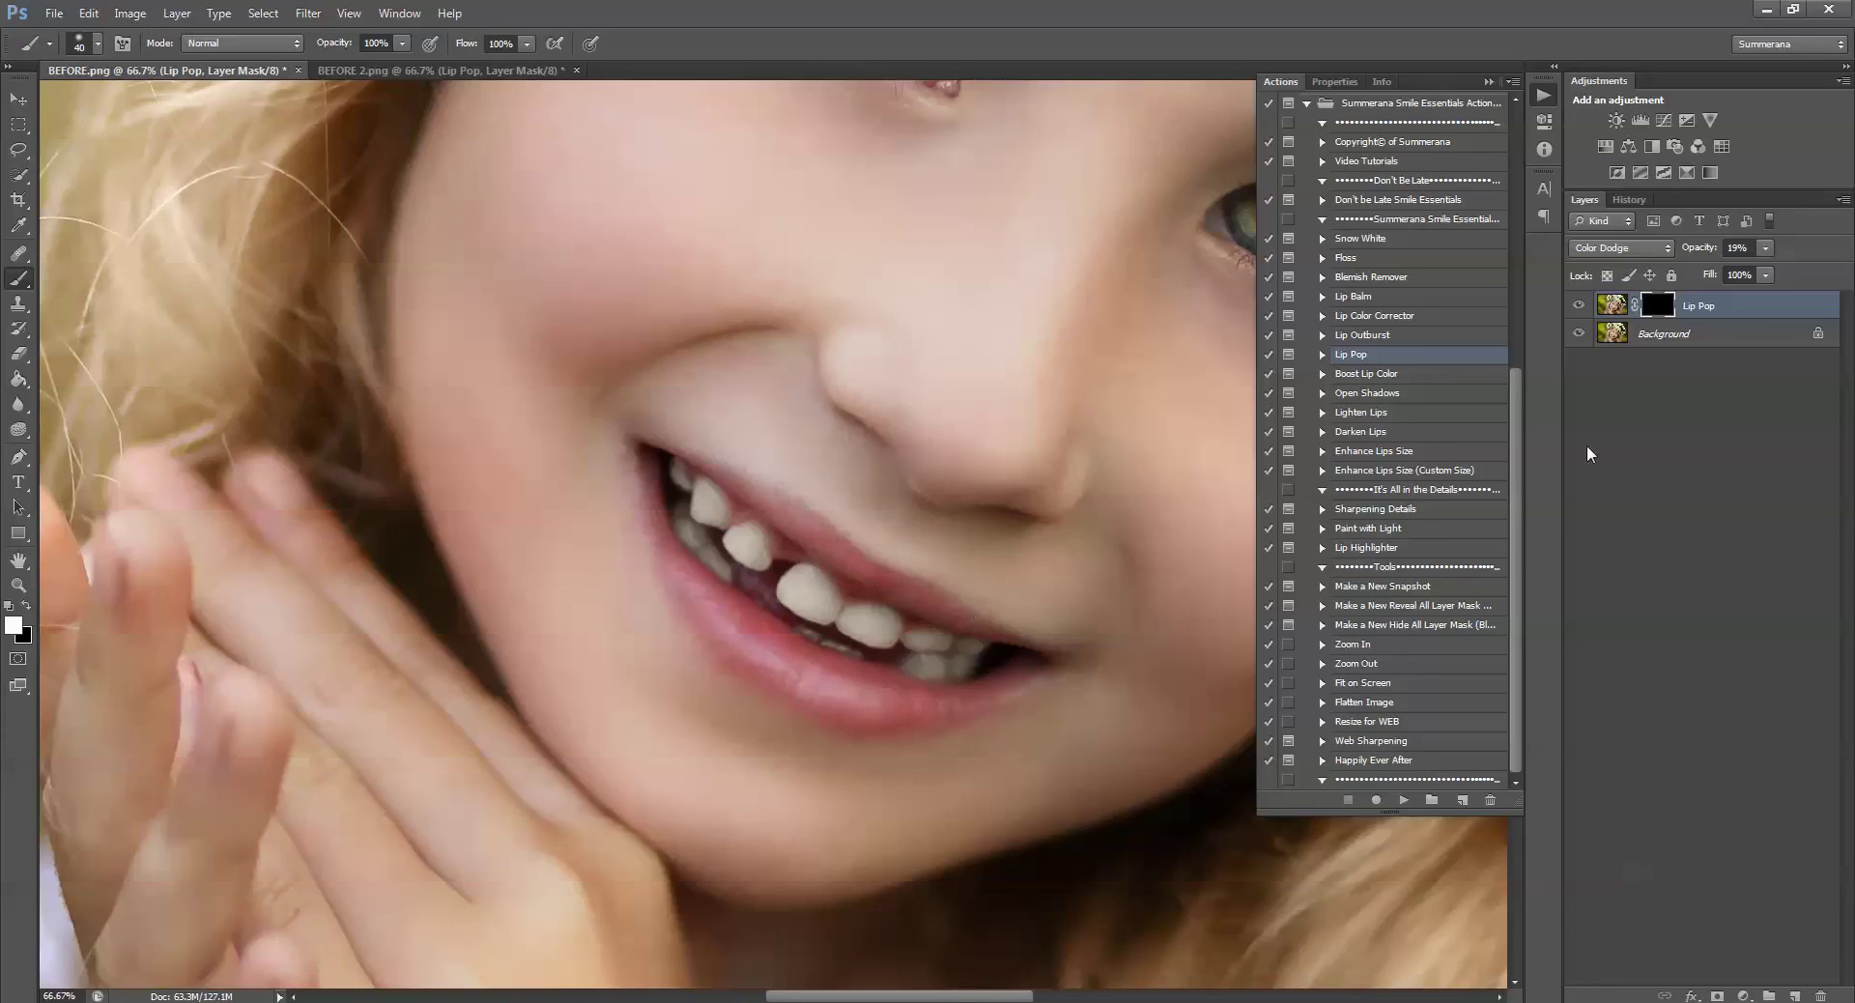
{"action": "left_click", "coordinate": [1764, 274]}
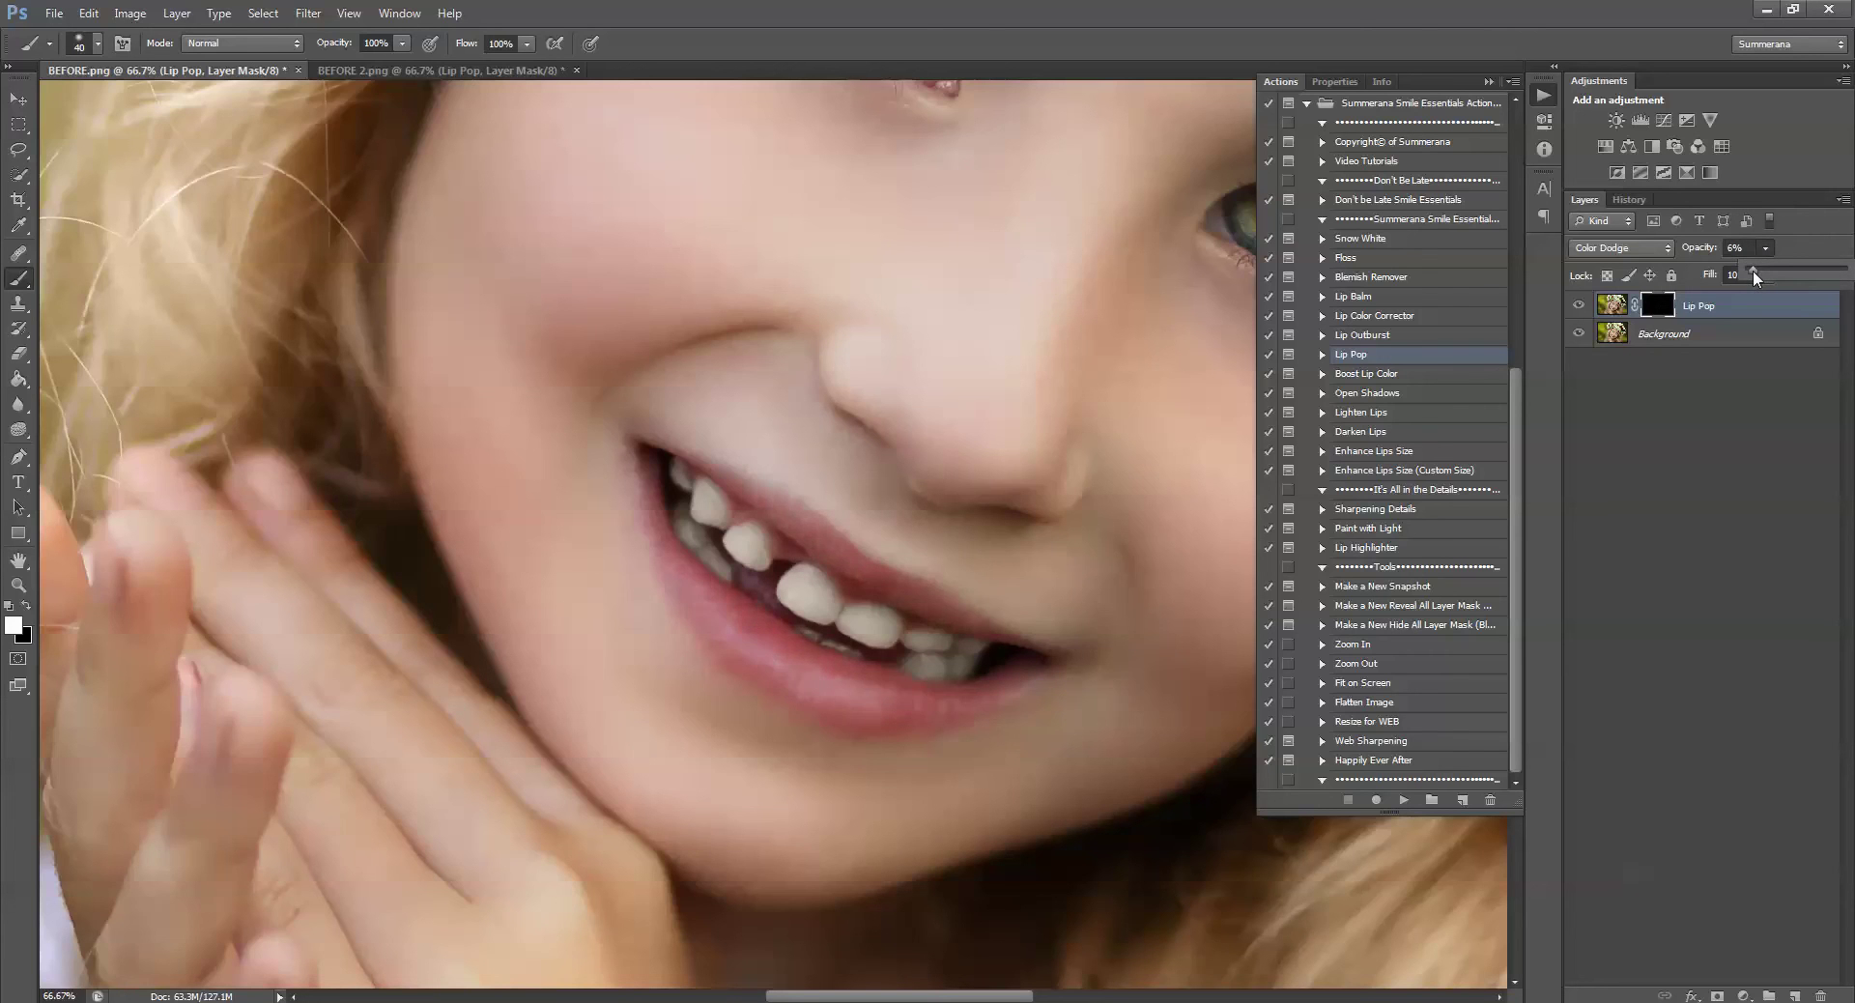
{"action": "left_click", "coordinate": [1575, 308]}
{"action": "left_click", "coordinate": [1389, 375]}
Run Boost Lip Color and paint deeper red into the child's lips at 50% opacity
{"action": "left_click", "coordinate": [1404, 799]}
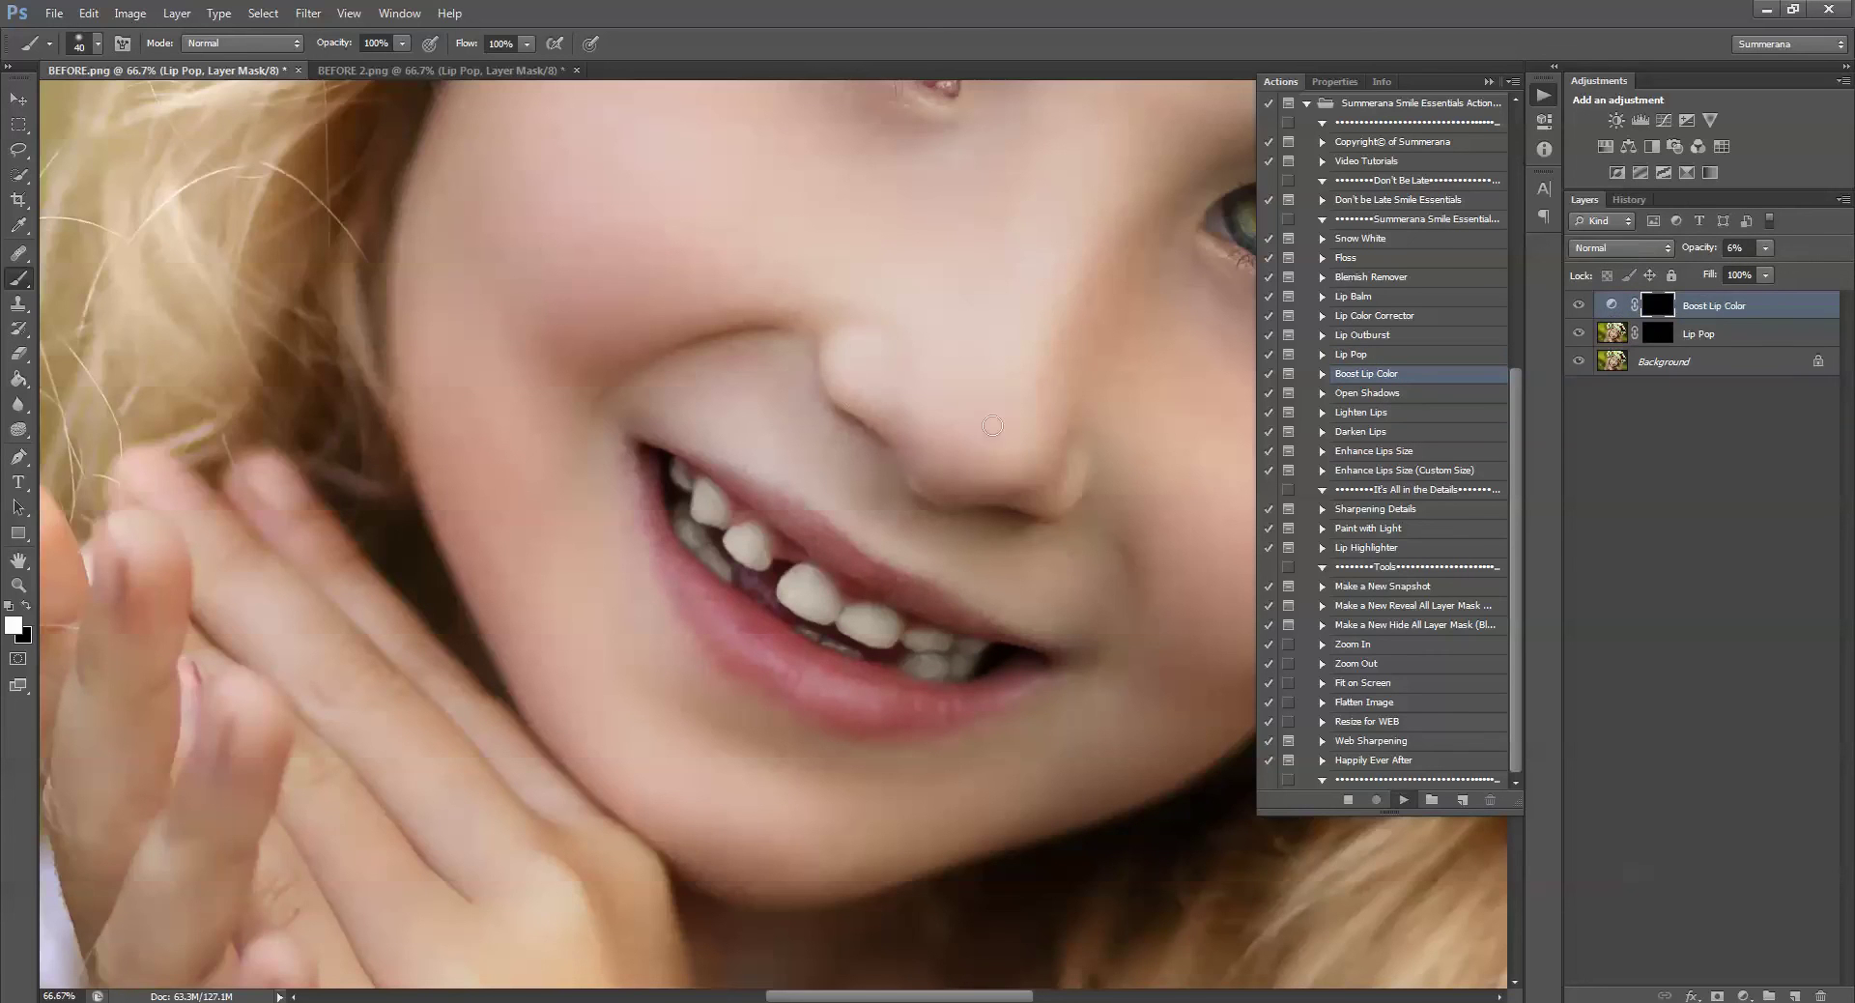
{"action": "left_click", "coordinate": [920, 384]}
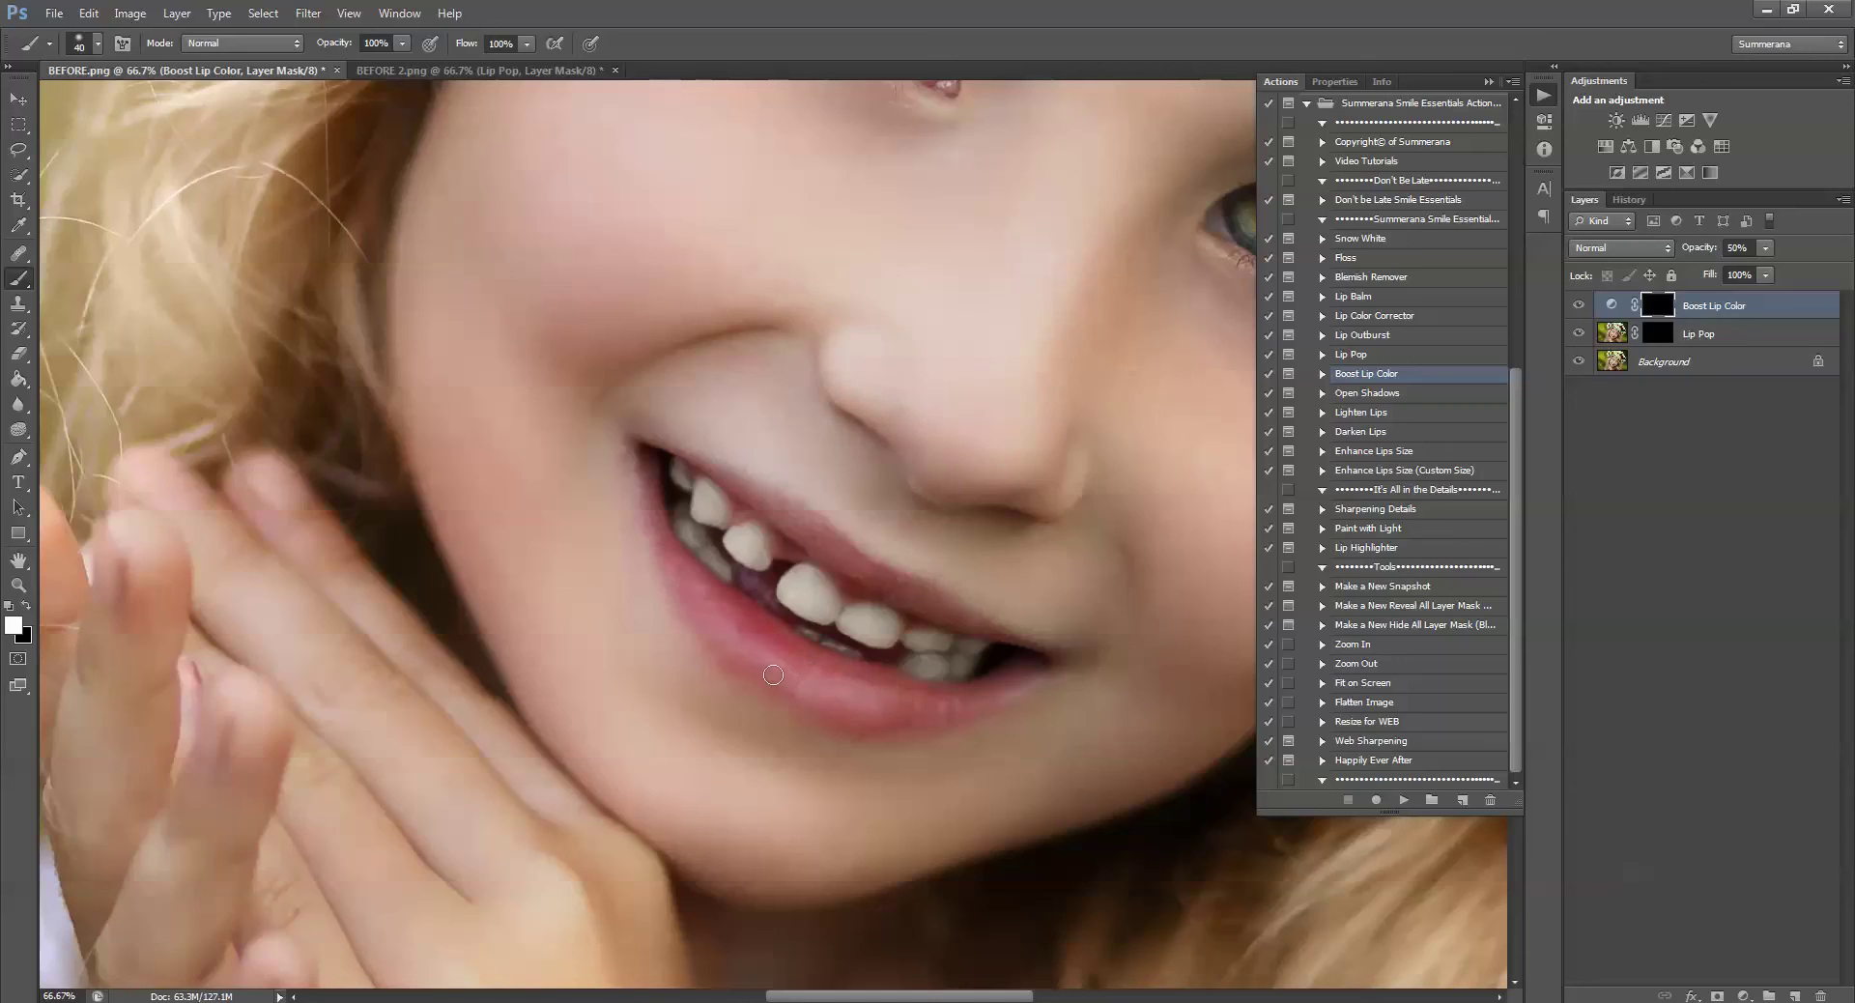
{"action": "mouse_move", "coordinate": [773, 674]}
{"action": "left_mouse_down"}
{"action": "mouse_move", "coordinate": [737, 631]}
{"action": "mouse_move", "coordinate": [913, 700]}
{"action": "mouse_move", "coordinate": [828, 684]}
{"action": "mouse_move", "coordinate": [1011, 689]}
{"action": "mouse_move", "coordinate": [1032, 670]}
{"action": "mouse_move", "coordinate": [711, 468]}
{"action": "left_mouse_up"}
{"action": "key", "text": "ctrl+minus"}
{"action": "key", "text": "ctrl+minus"}
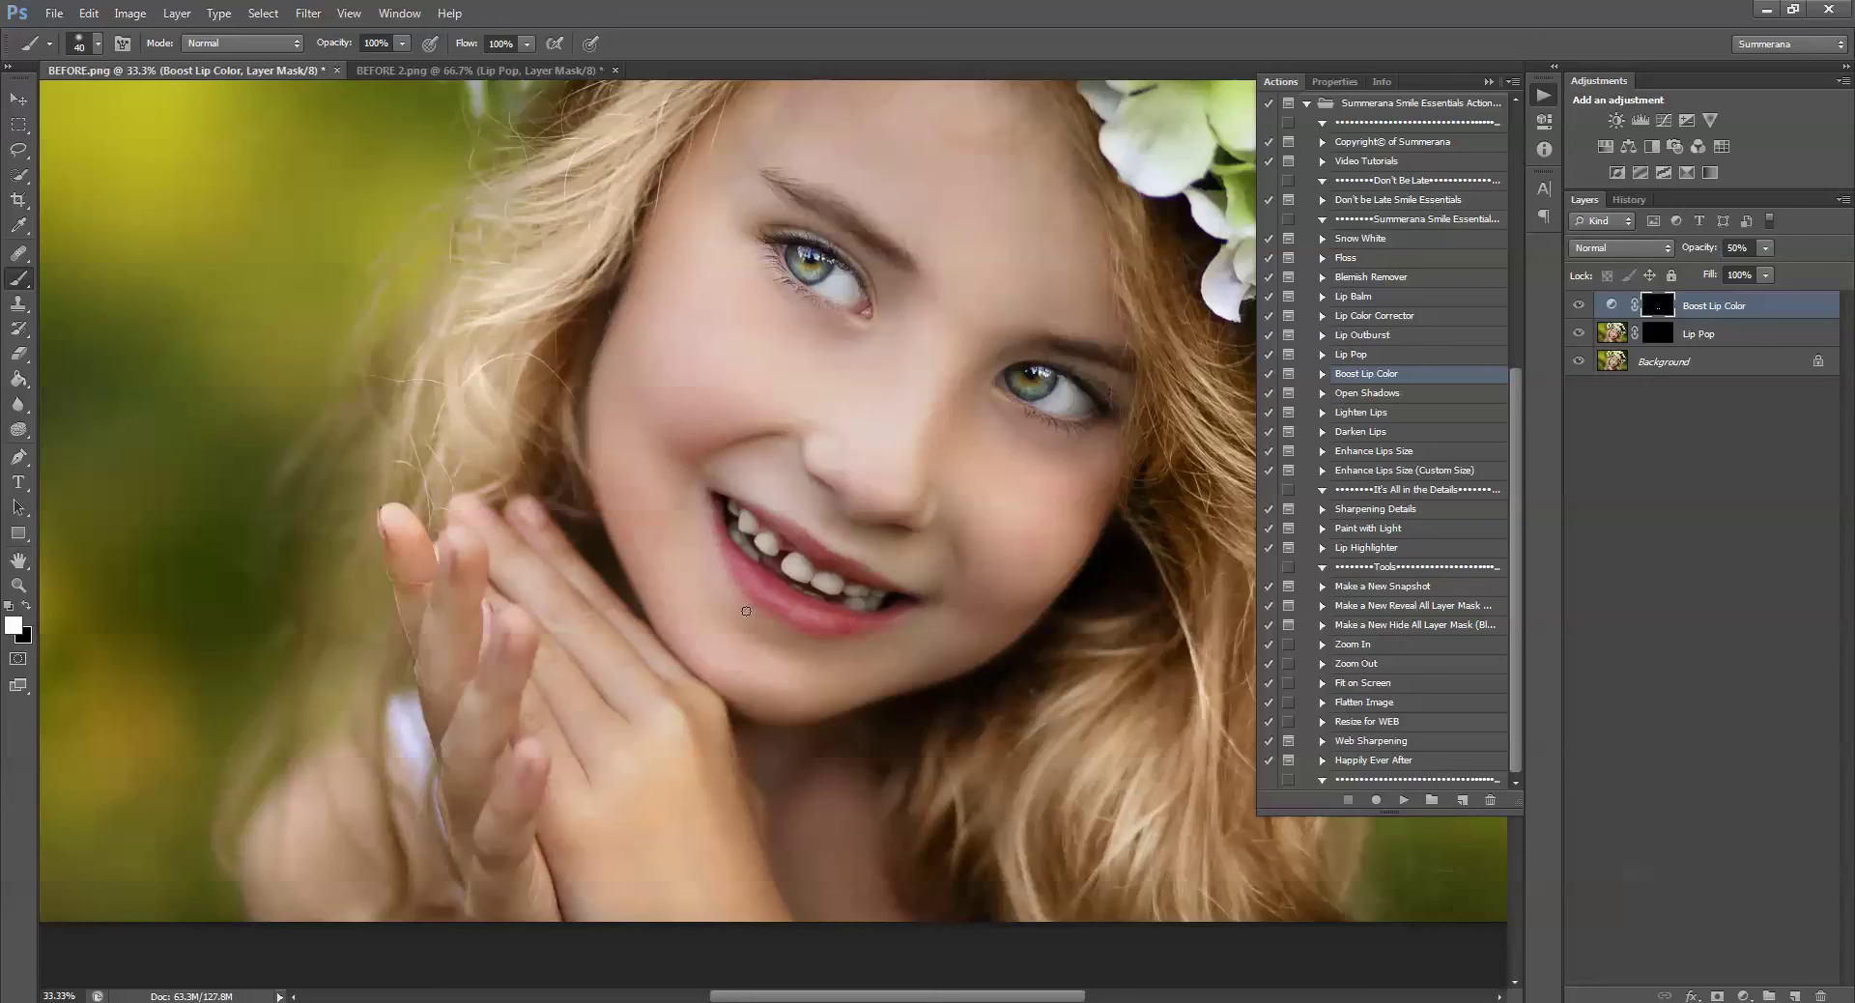
{"action": "left_click", "coordinate": [1384, 392]}
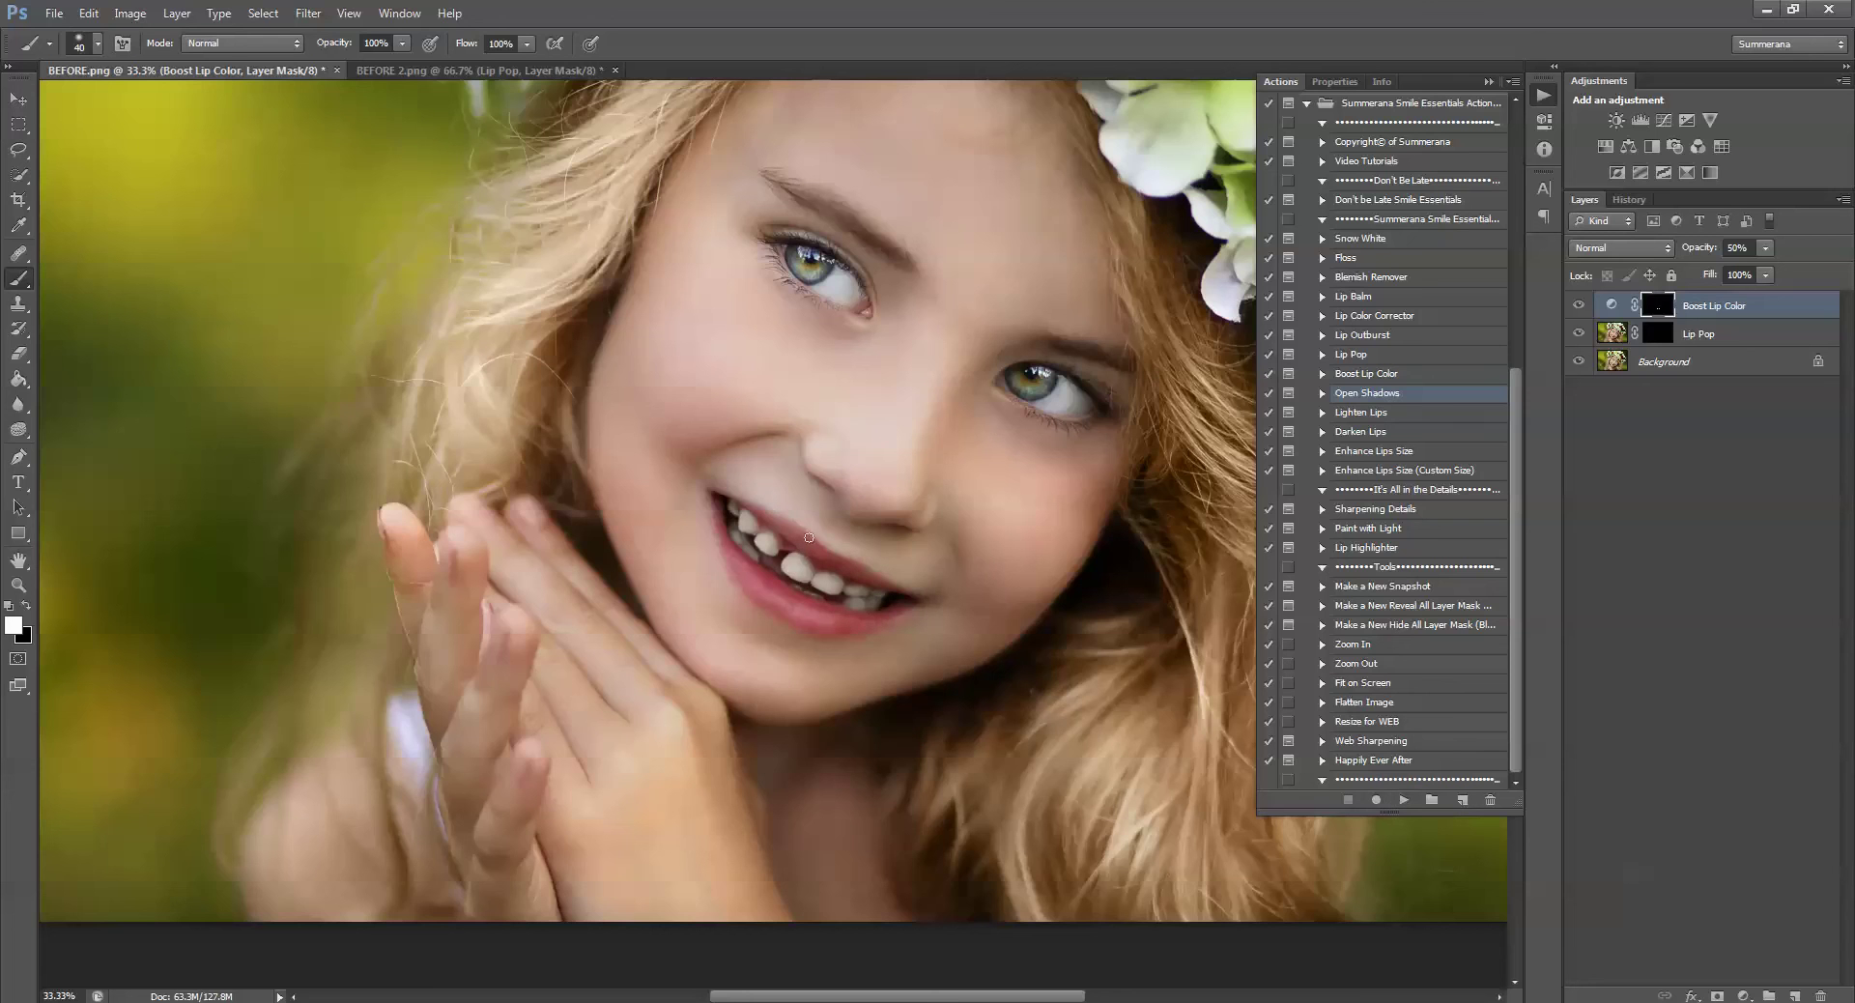
{"action": "left_click", "coordinate": [1376, 413]}
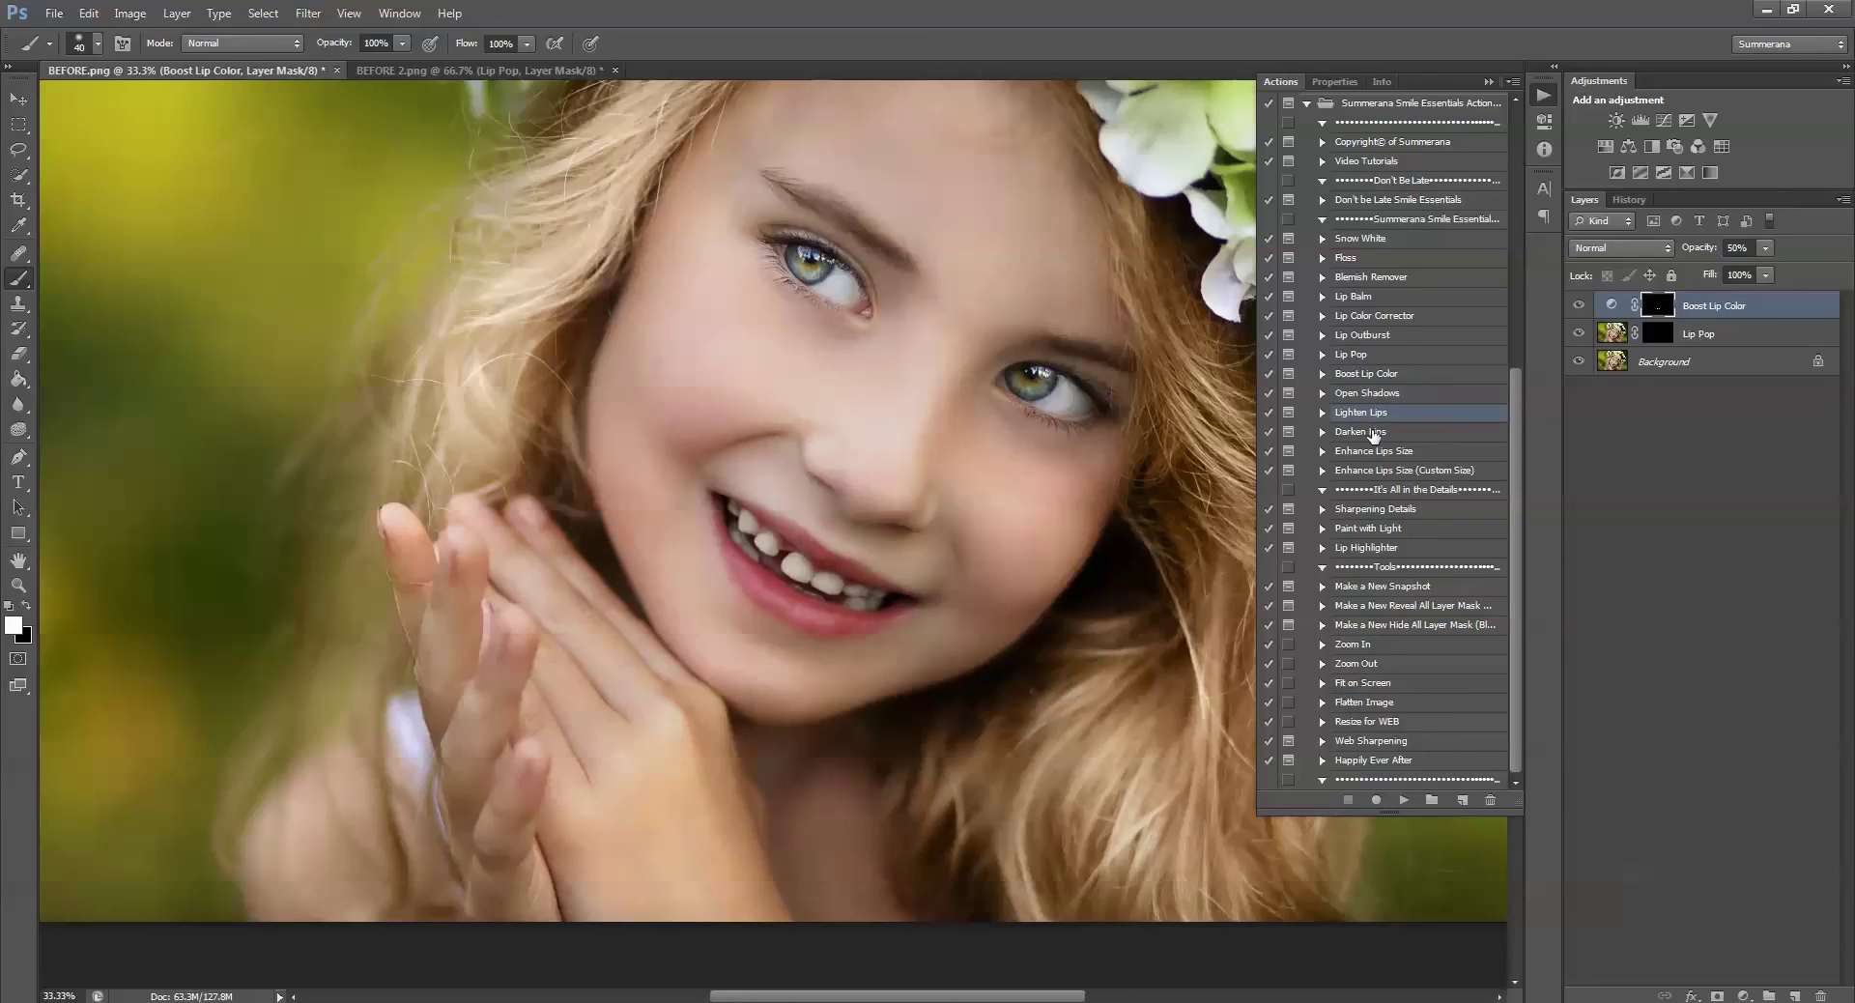
{"action": "left_click", "coordinate": [1374, 433]}
{"action": "left_click", "coordinate": [1372, 454]}
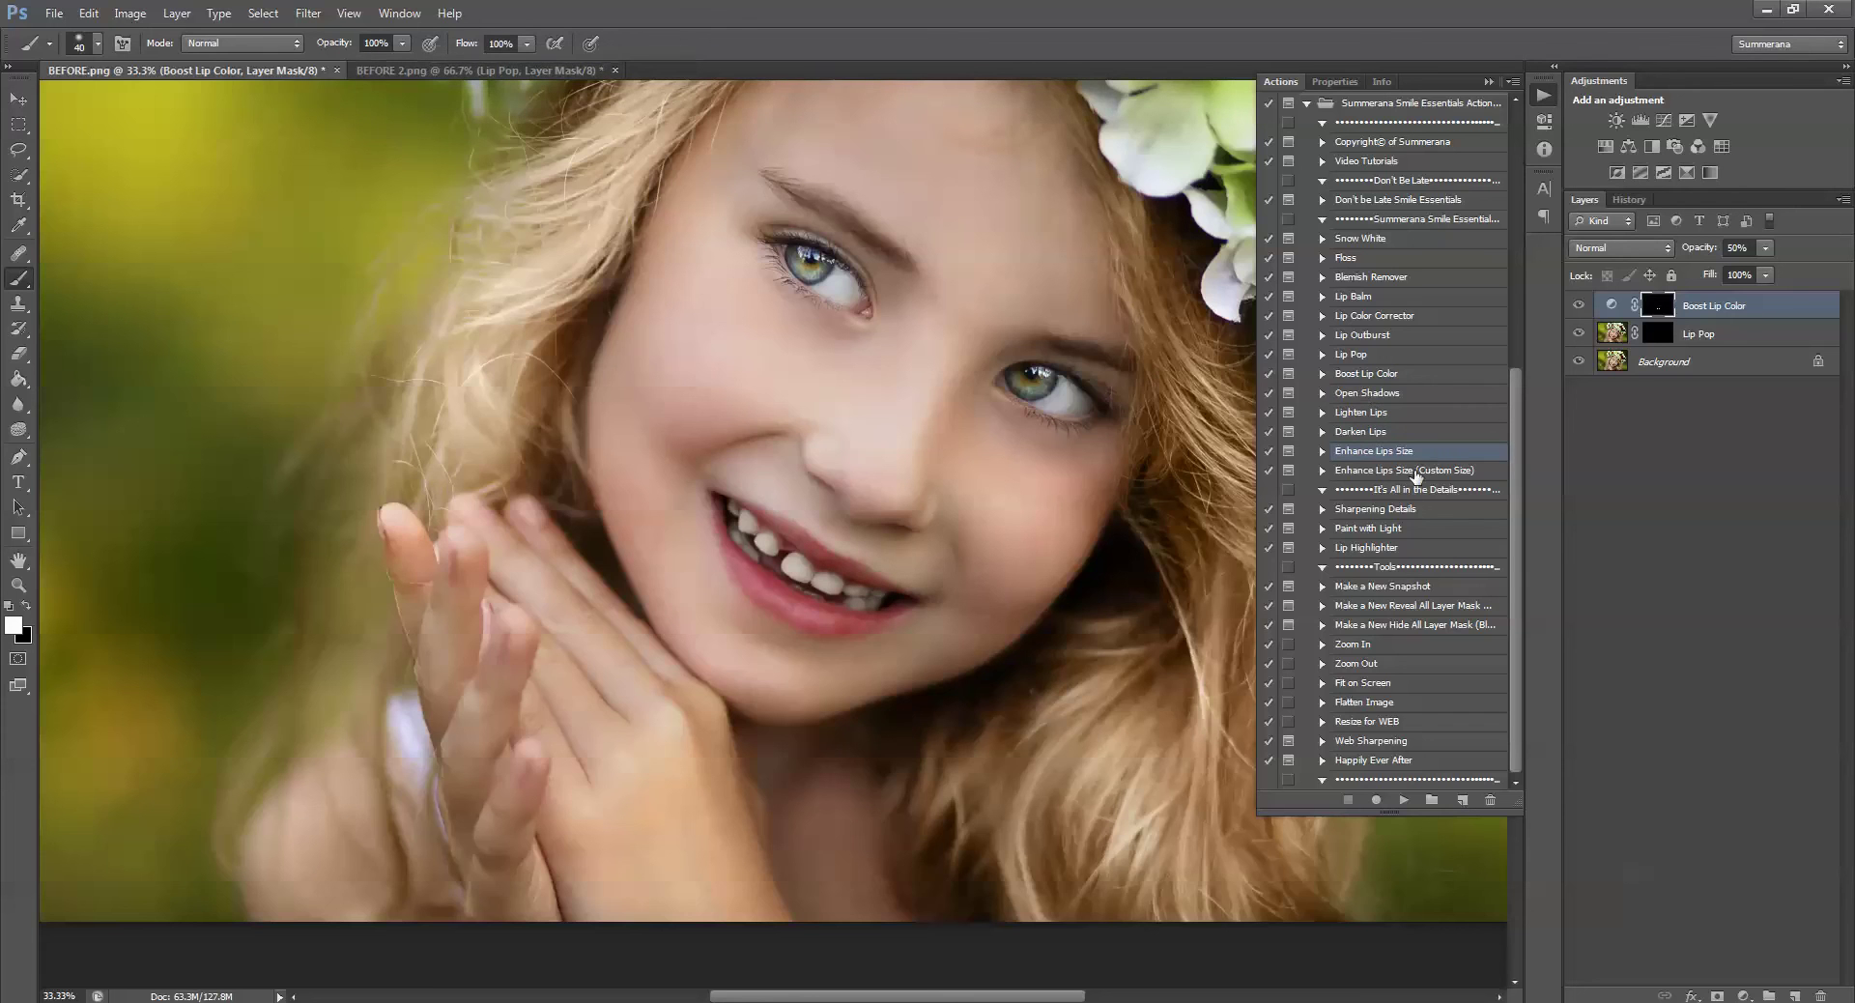
{"action": "left_click", "coordinate": [1391, 513]}
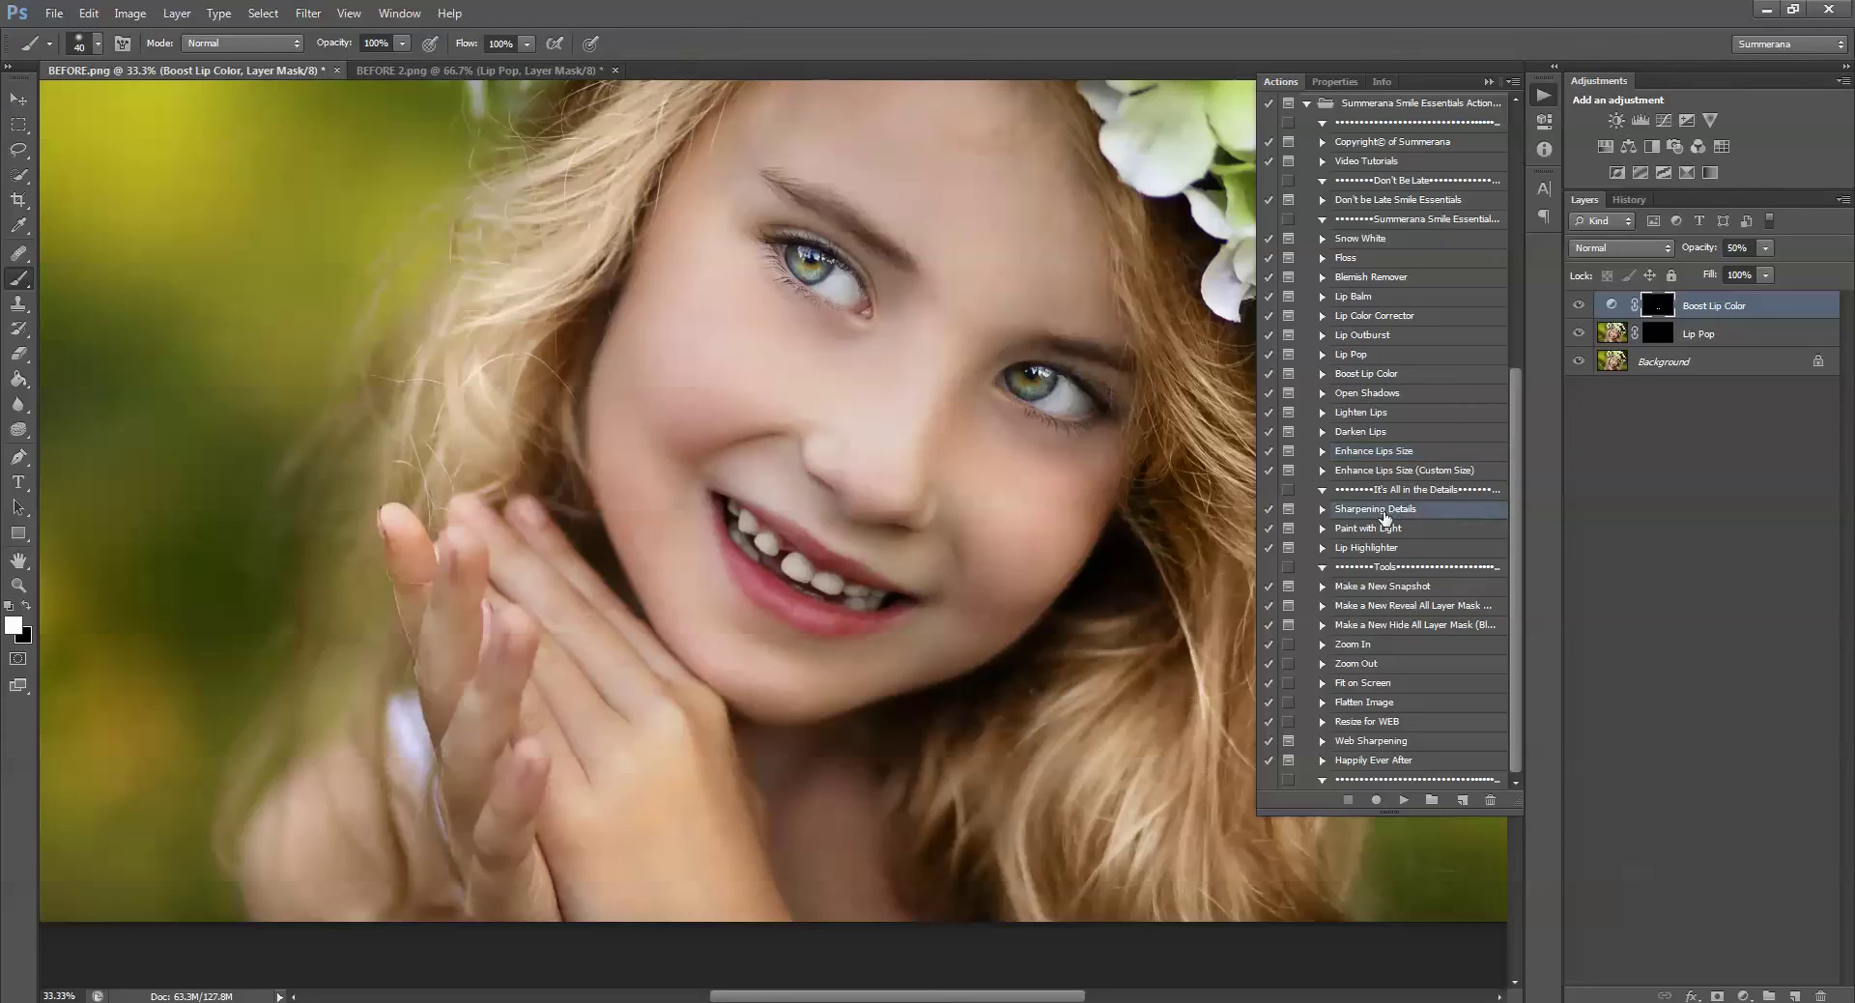
{"action": "left_click", "coordinate": [1357, 531]}
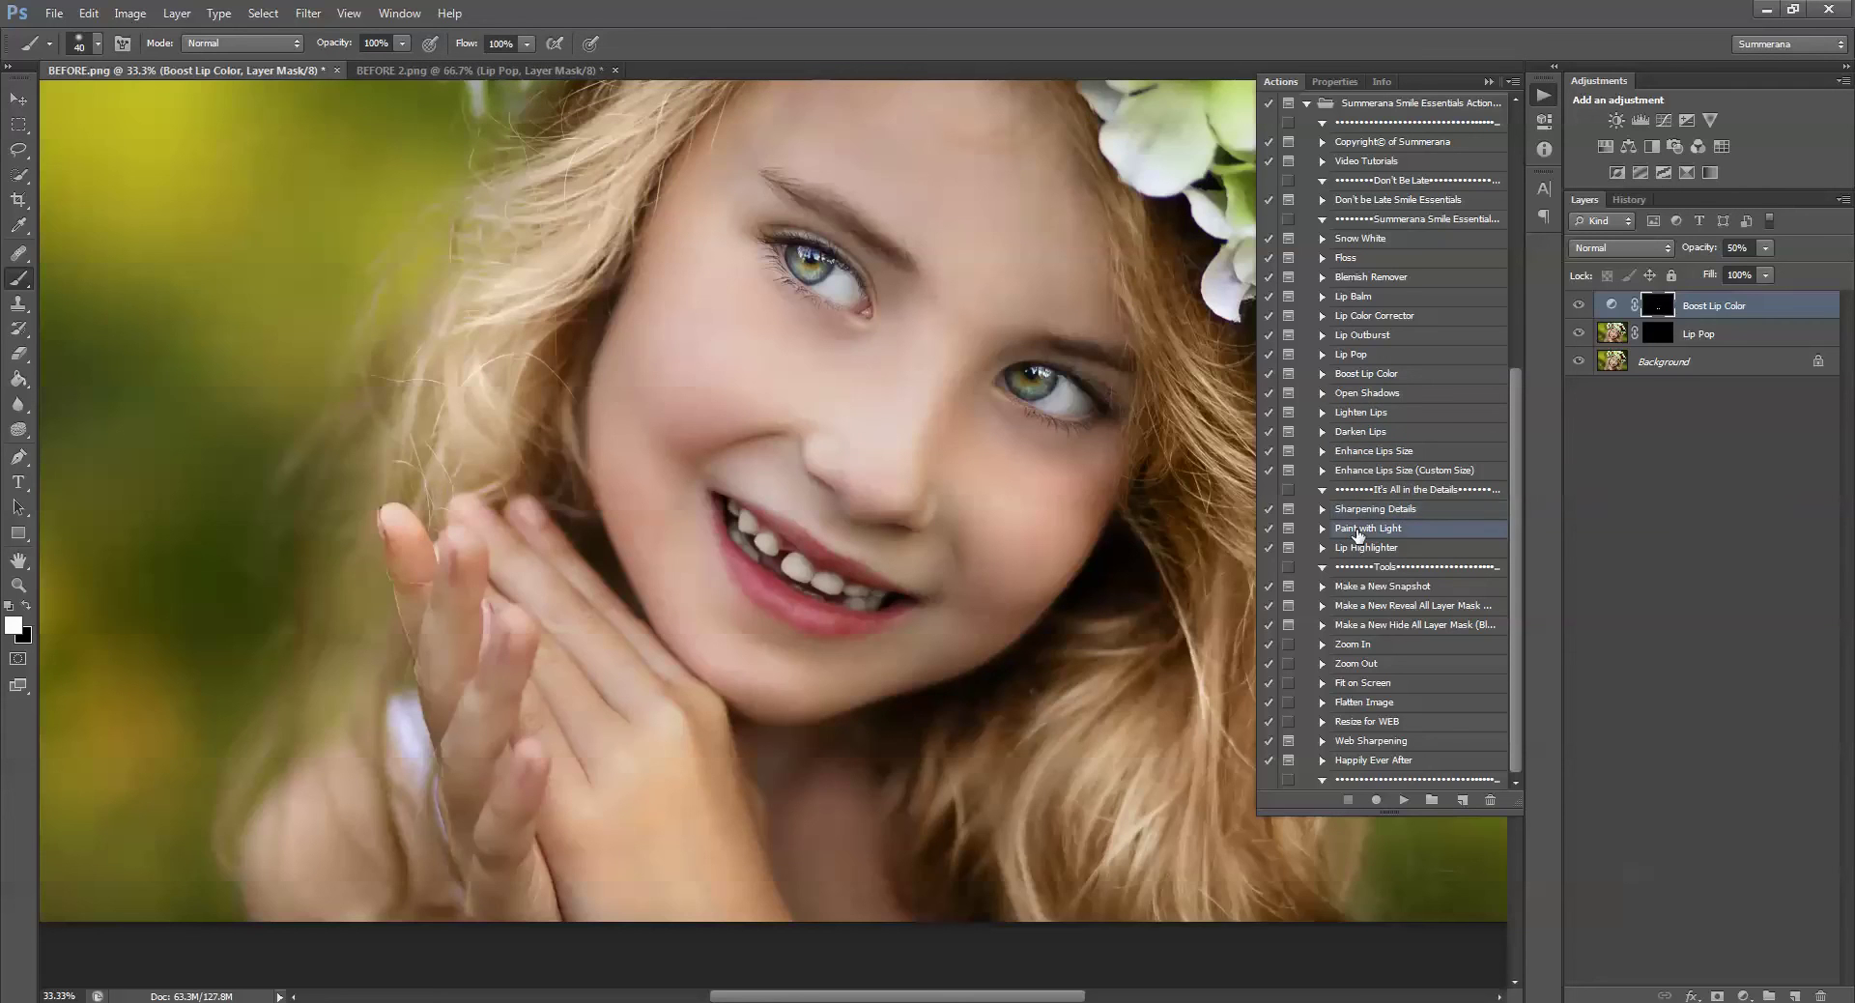
Run Paint with Light to create the Dodge and Burn and Light Guide groups
{"action": "left_click", "coordinate": [1404, 800]}
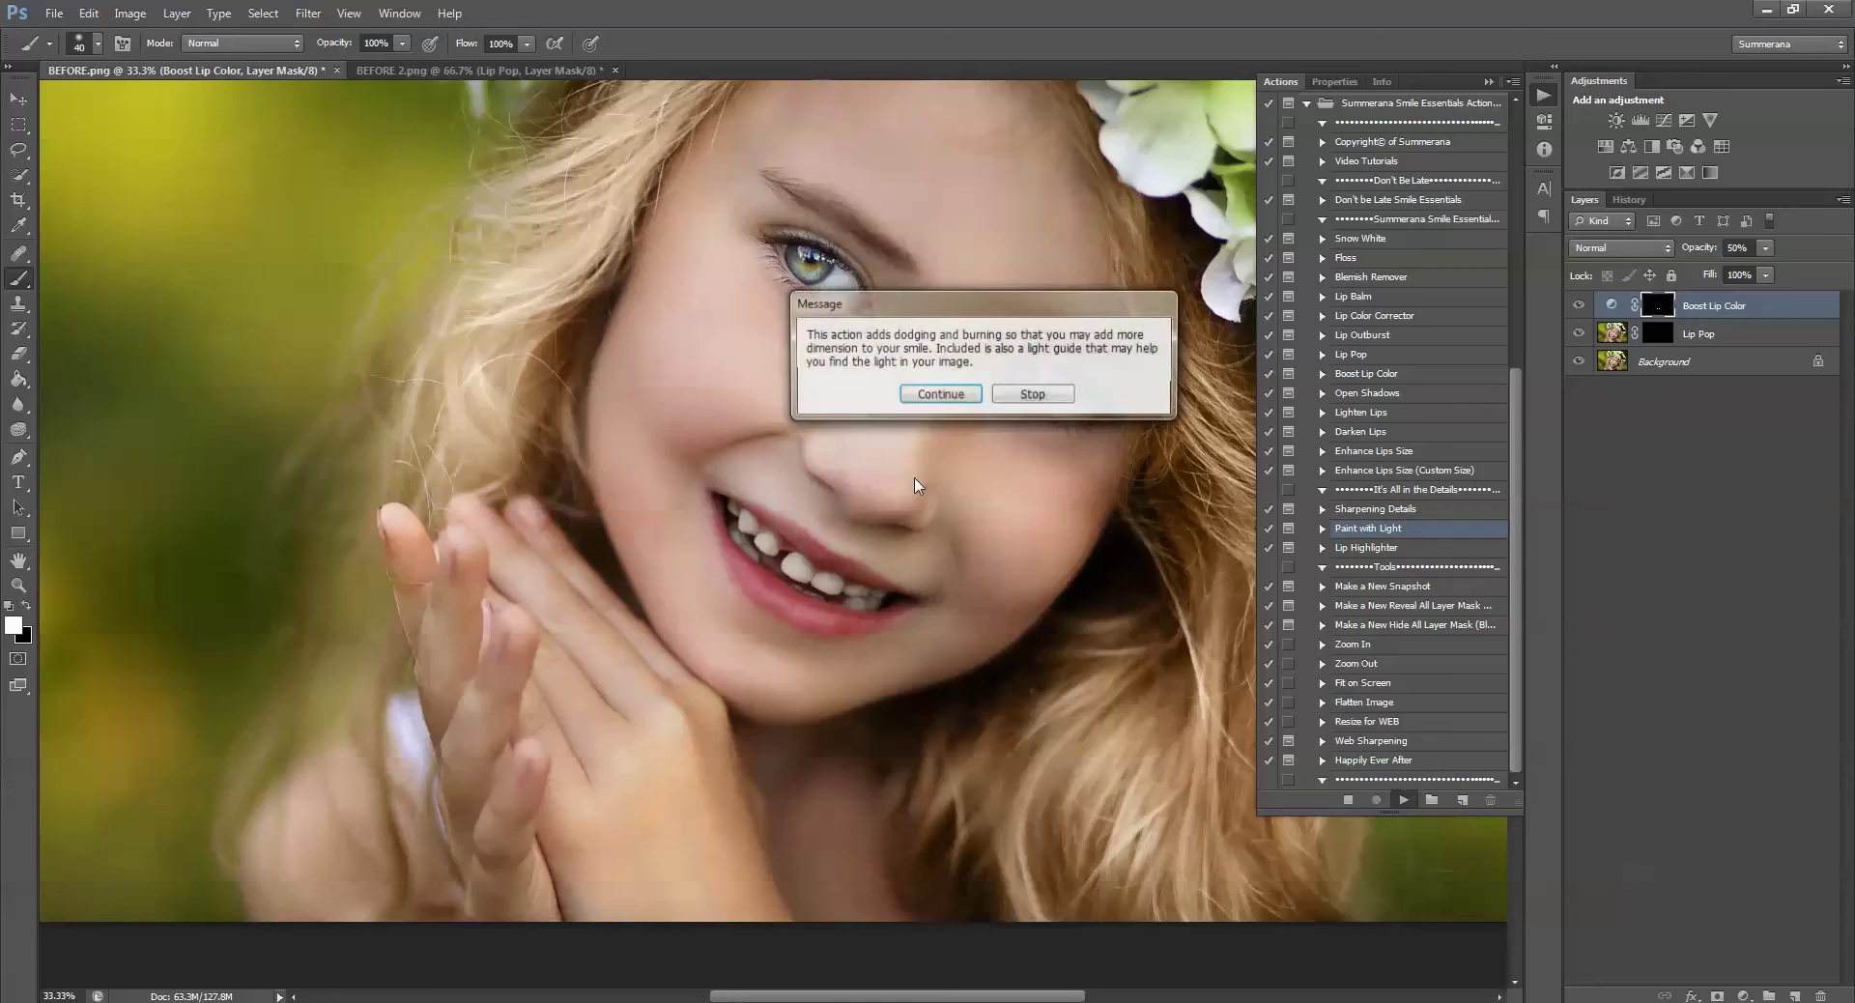
{"action": "left_click", "coordinate": [956, 394]}
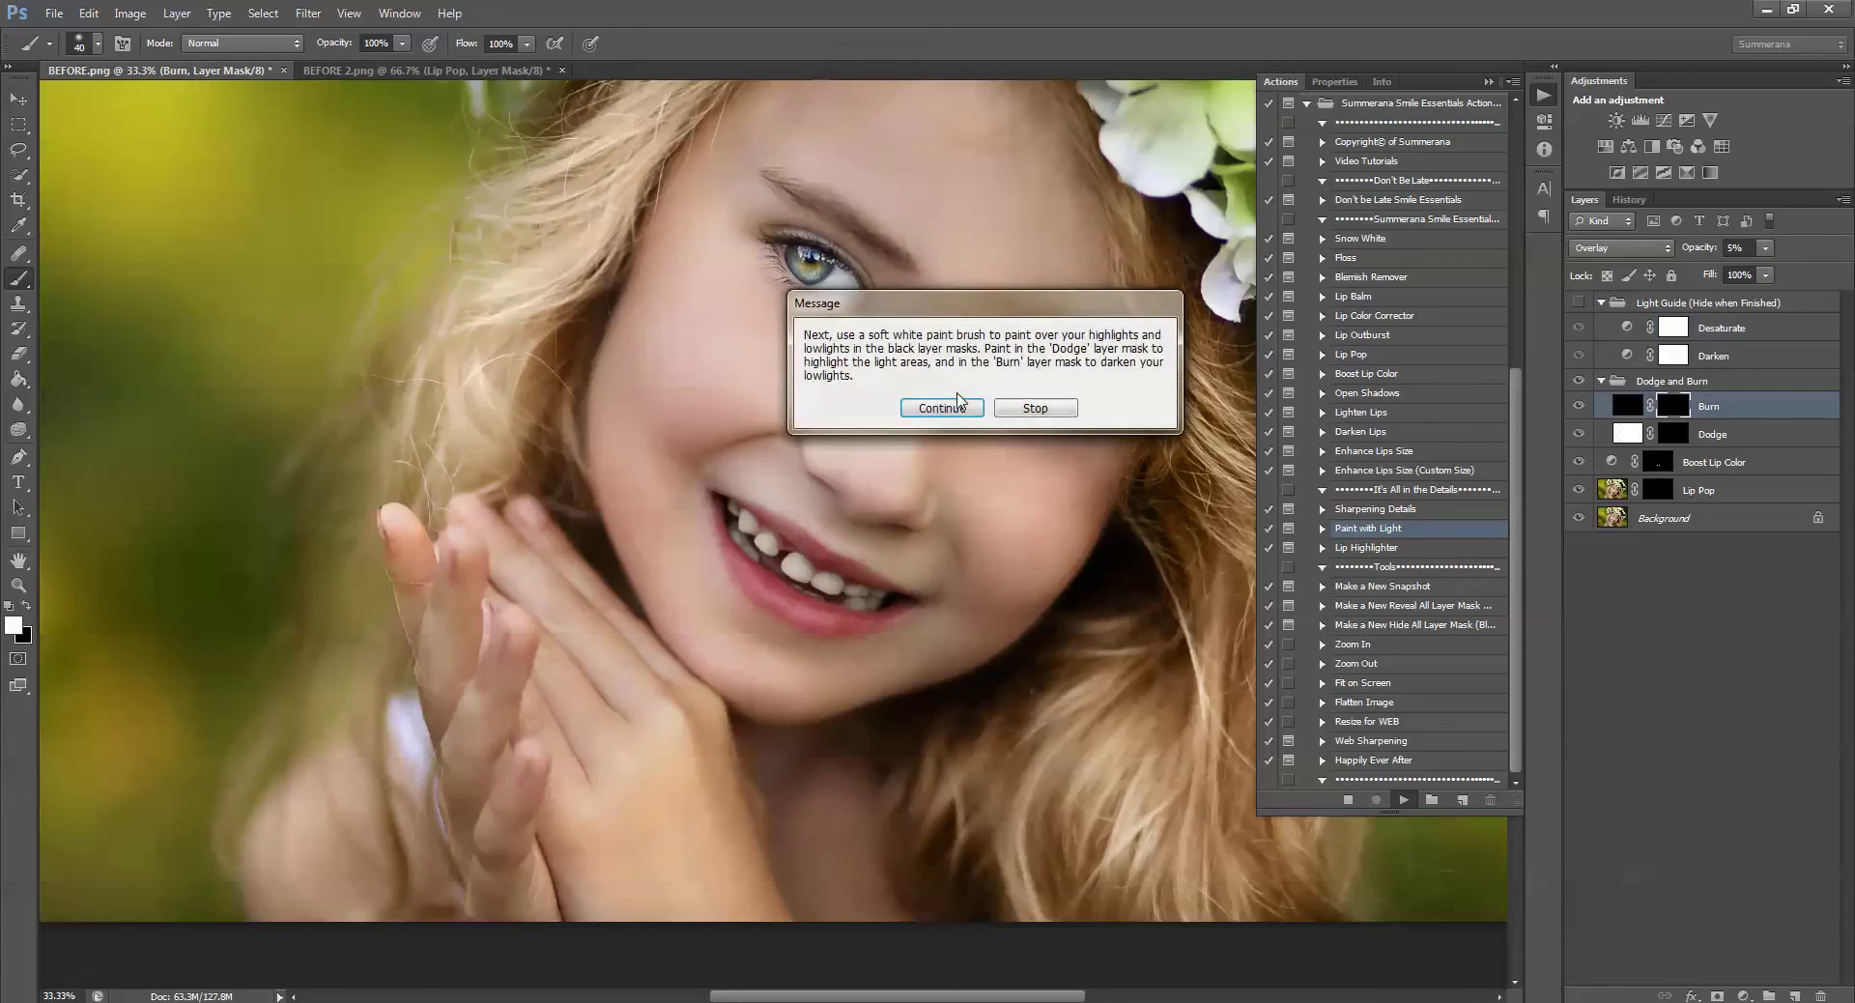
{"action": "left_click", "coordinate": [958, 410]}
{"action": "left_click", "coordinate": [958, 410]}
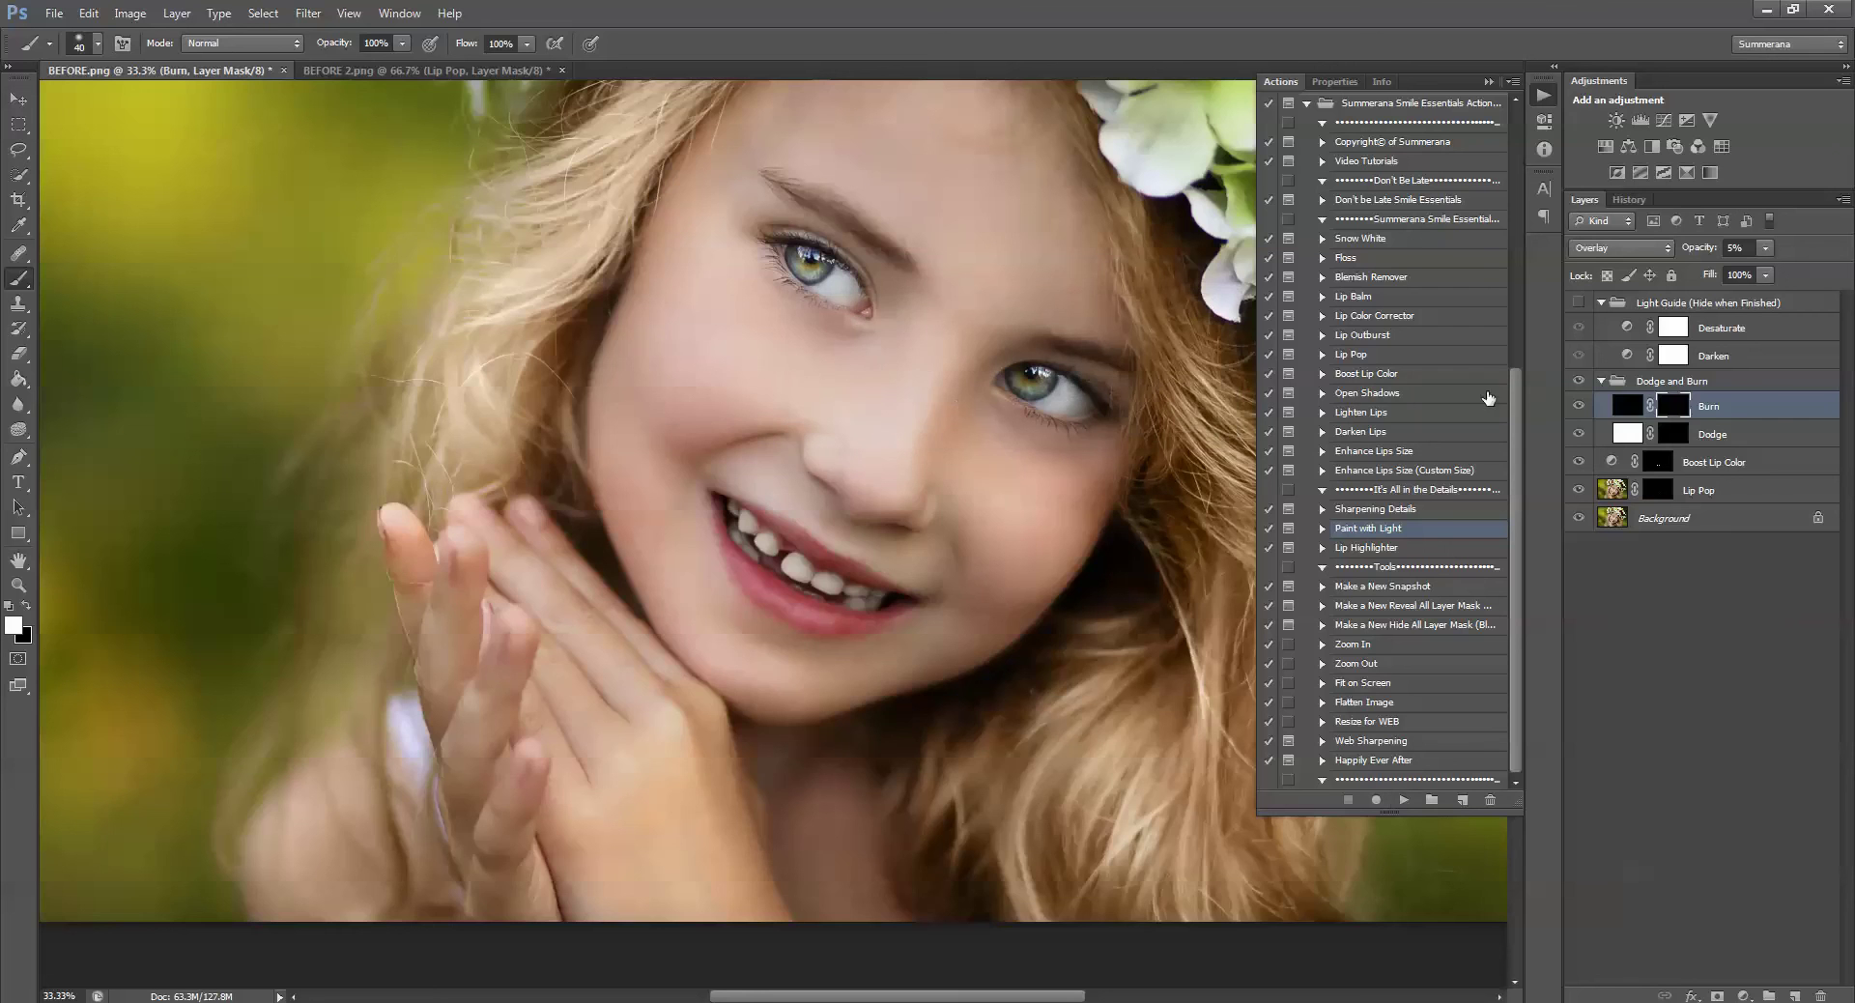
Select the Dodge and Burn group, swap colours, target the Burn mask, and show the Light Guide
{"action": "left_click", "coordinate": [1659, 384]}
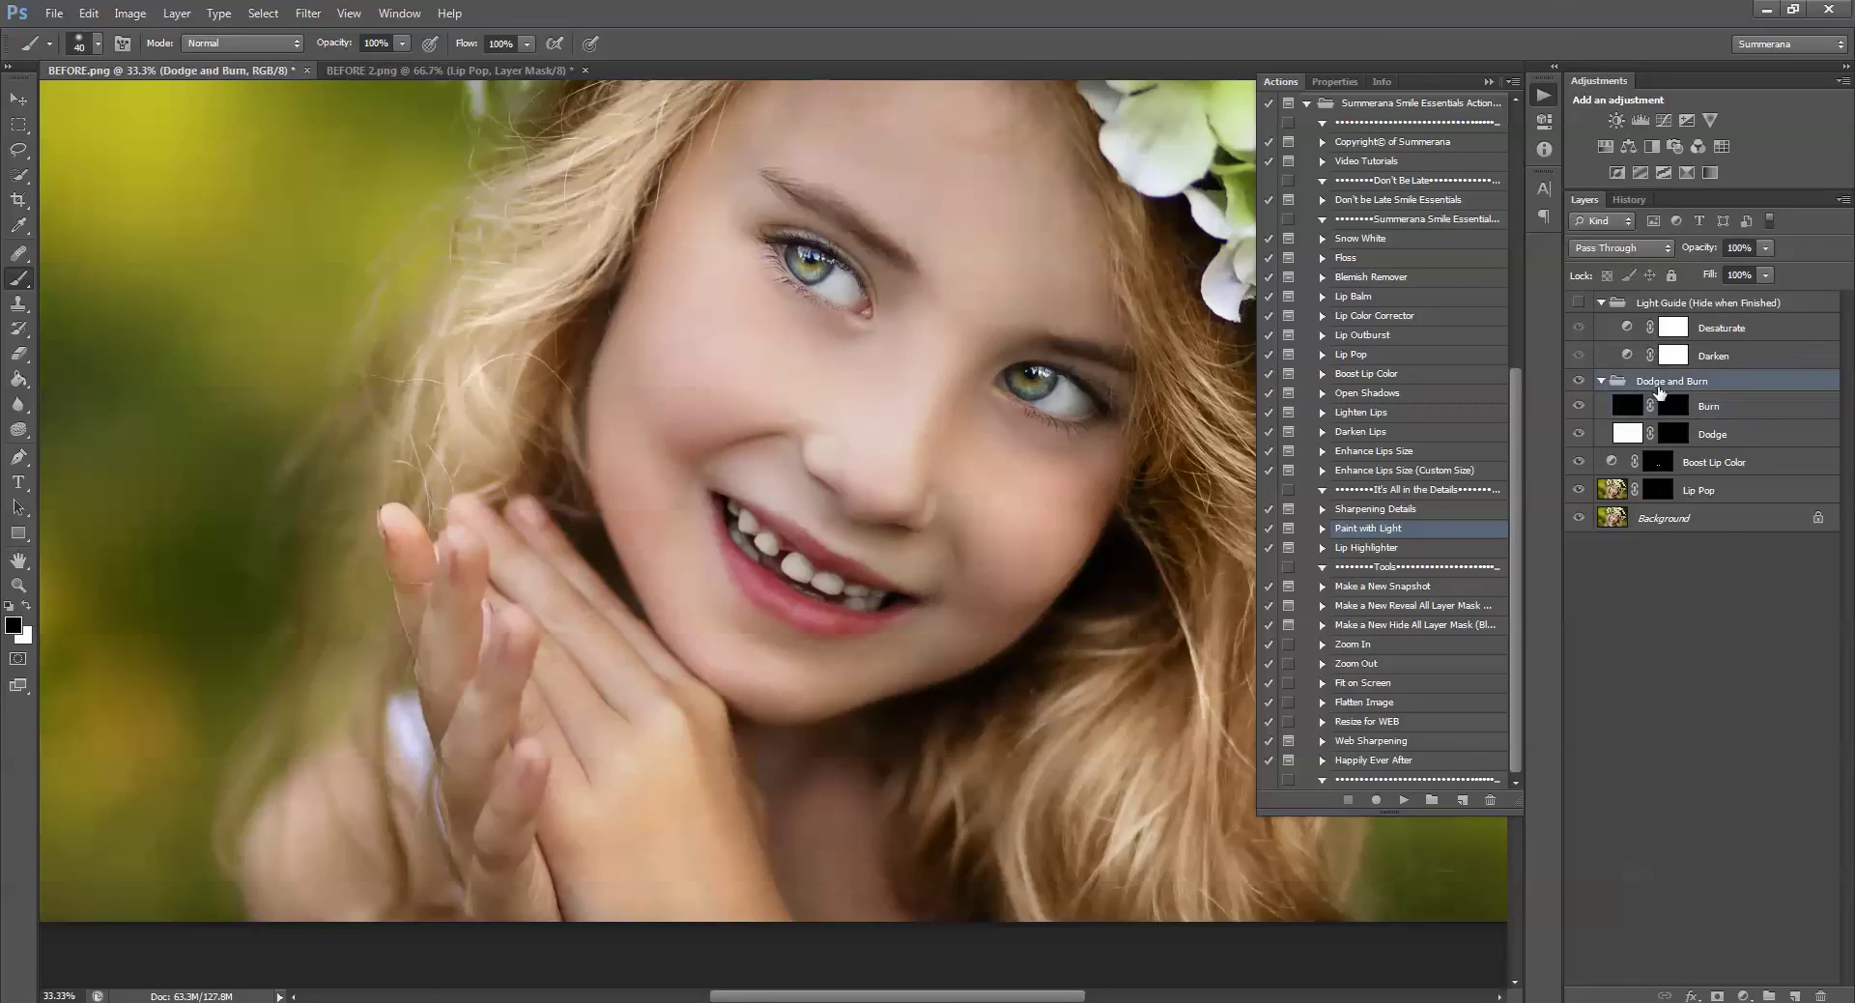
{"action": "key", "text": "x"}
{"action": "key", "text": "x"}
{"action": "left_click", "coordinate": [1674, 407]}
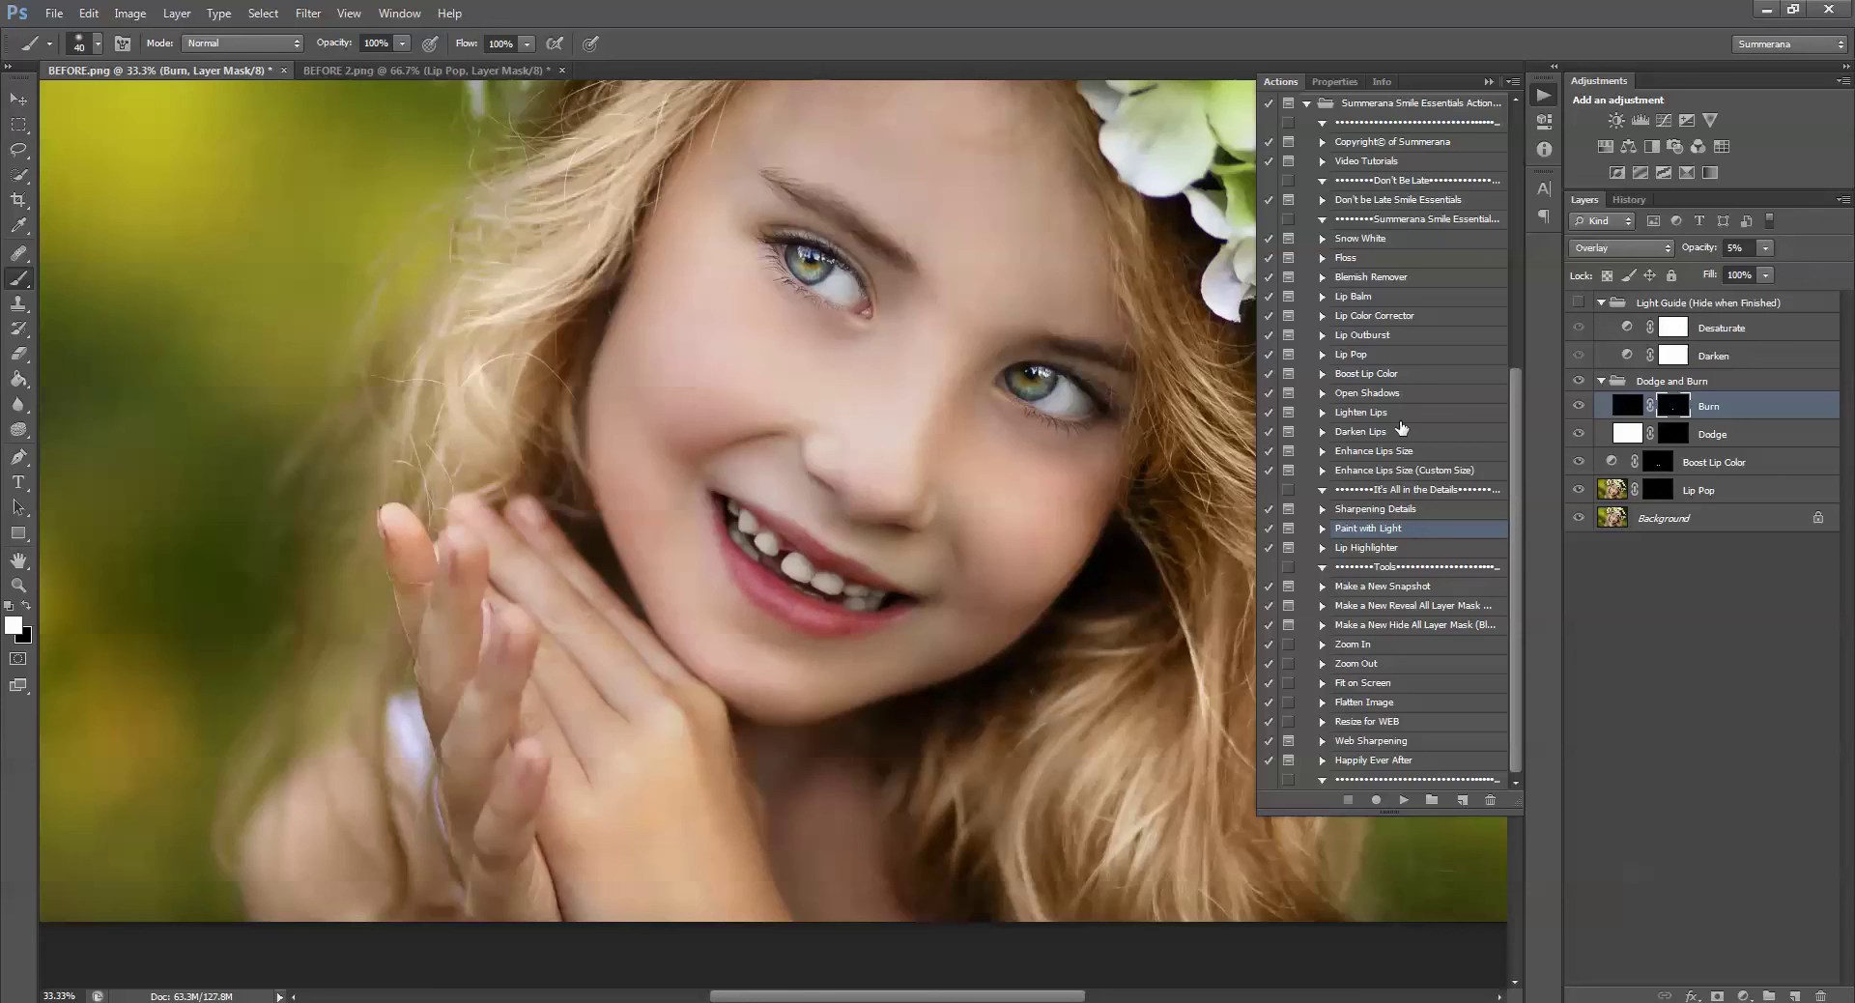
{"action": "left_click", "coordinate": [1649, 302]}
Work on the Burn and Dodge masks with swapped colours, then hide the Light Guide group
{"action": "left_click", "coordinate": [1578, 302]}
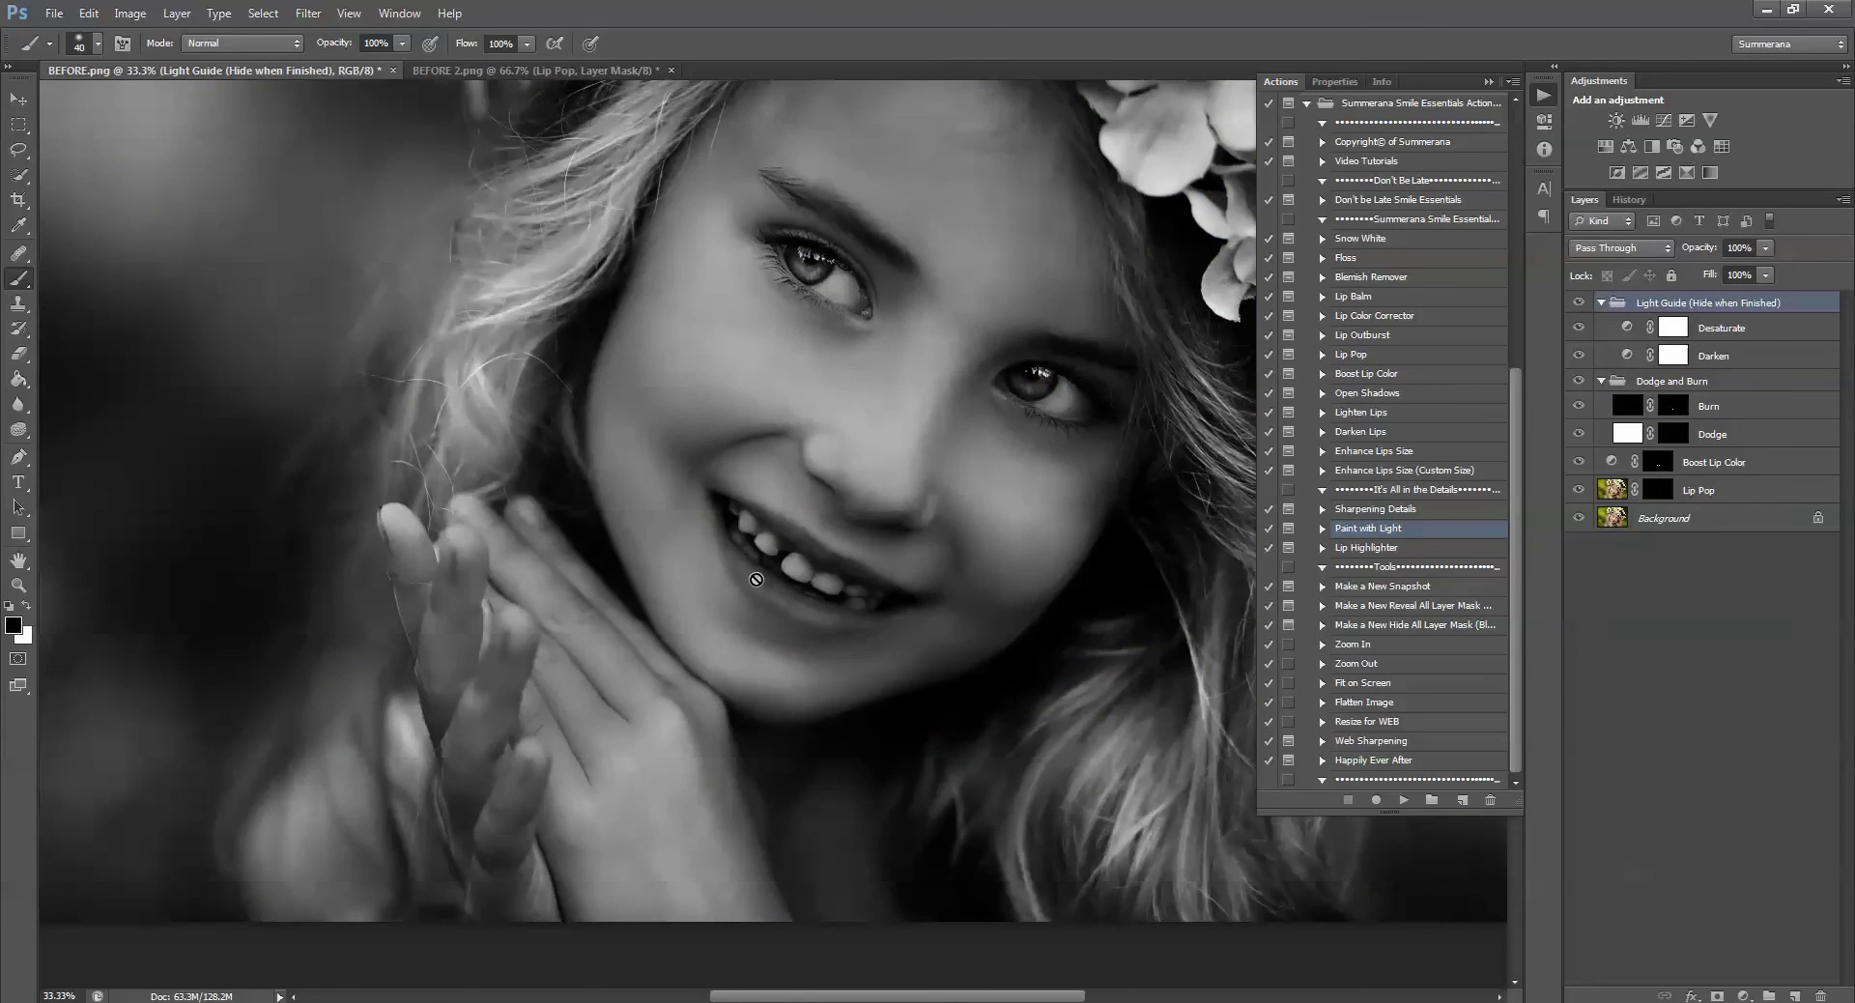
{"action": "left_click", "coordinate": [1673, 406]}
{"action": "key", "text": "x"}
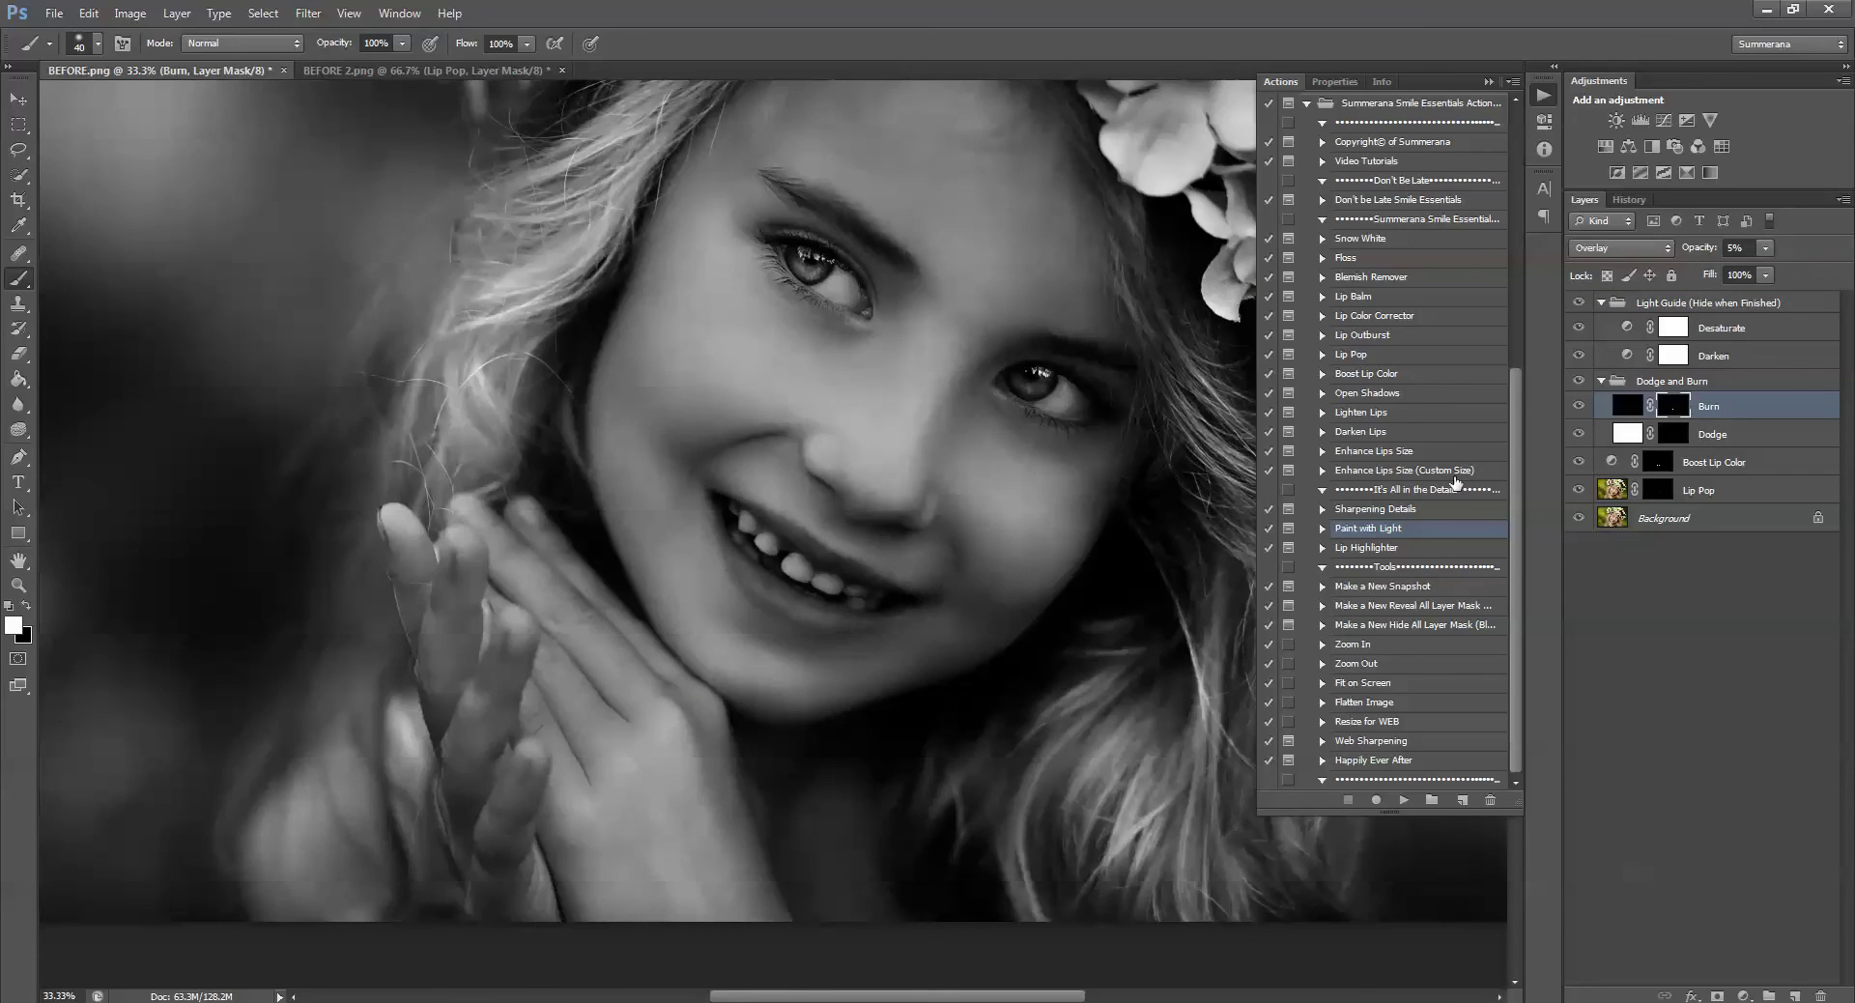
{"action": "left_click", "coordinate": [1671, 434]}
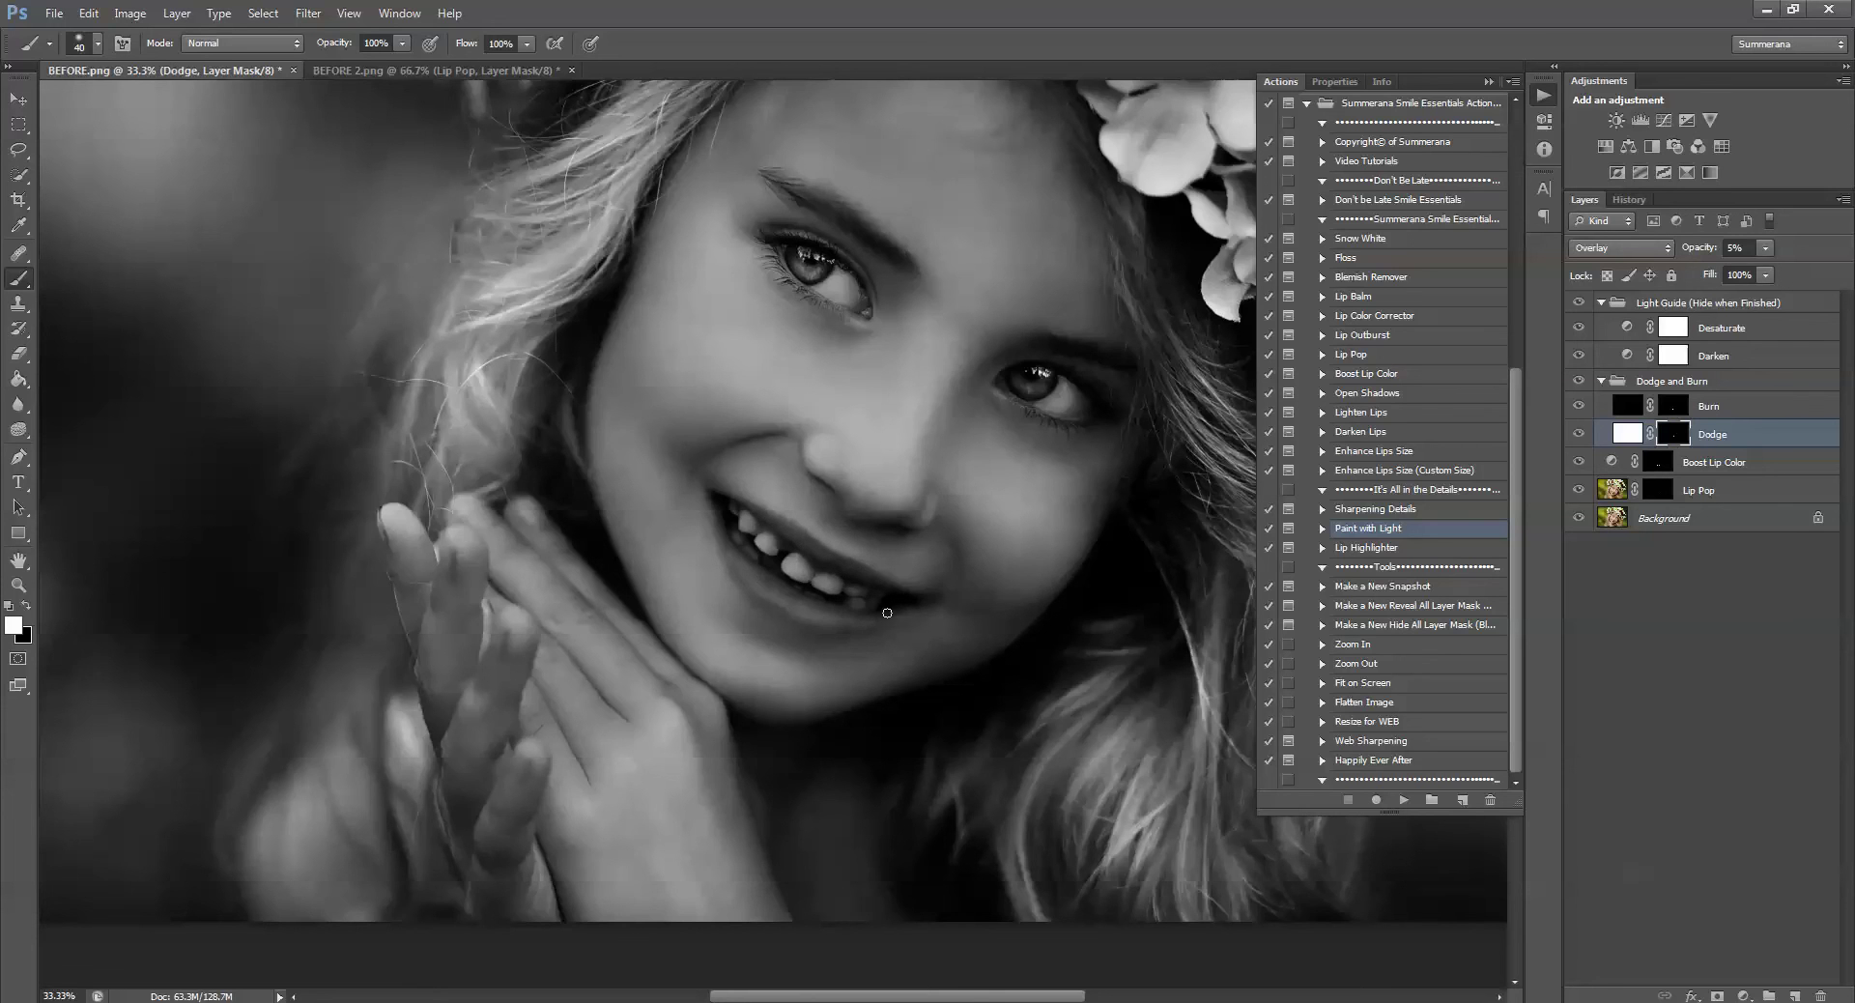
{"action": "left_click", "coordinate": [1579, 302]}
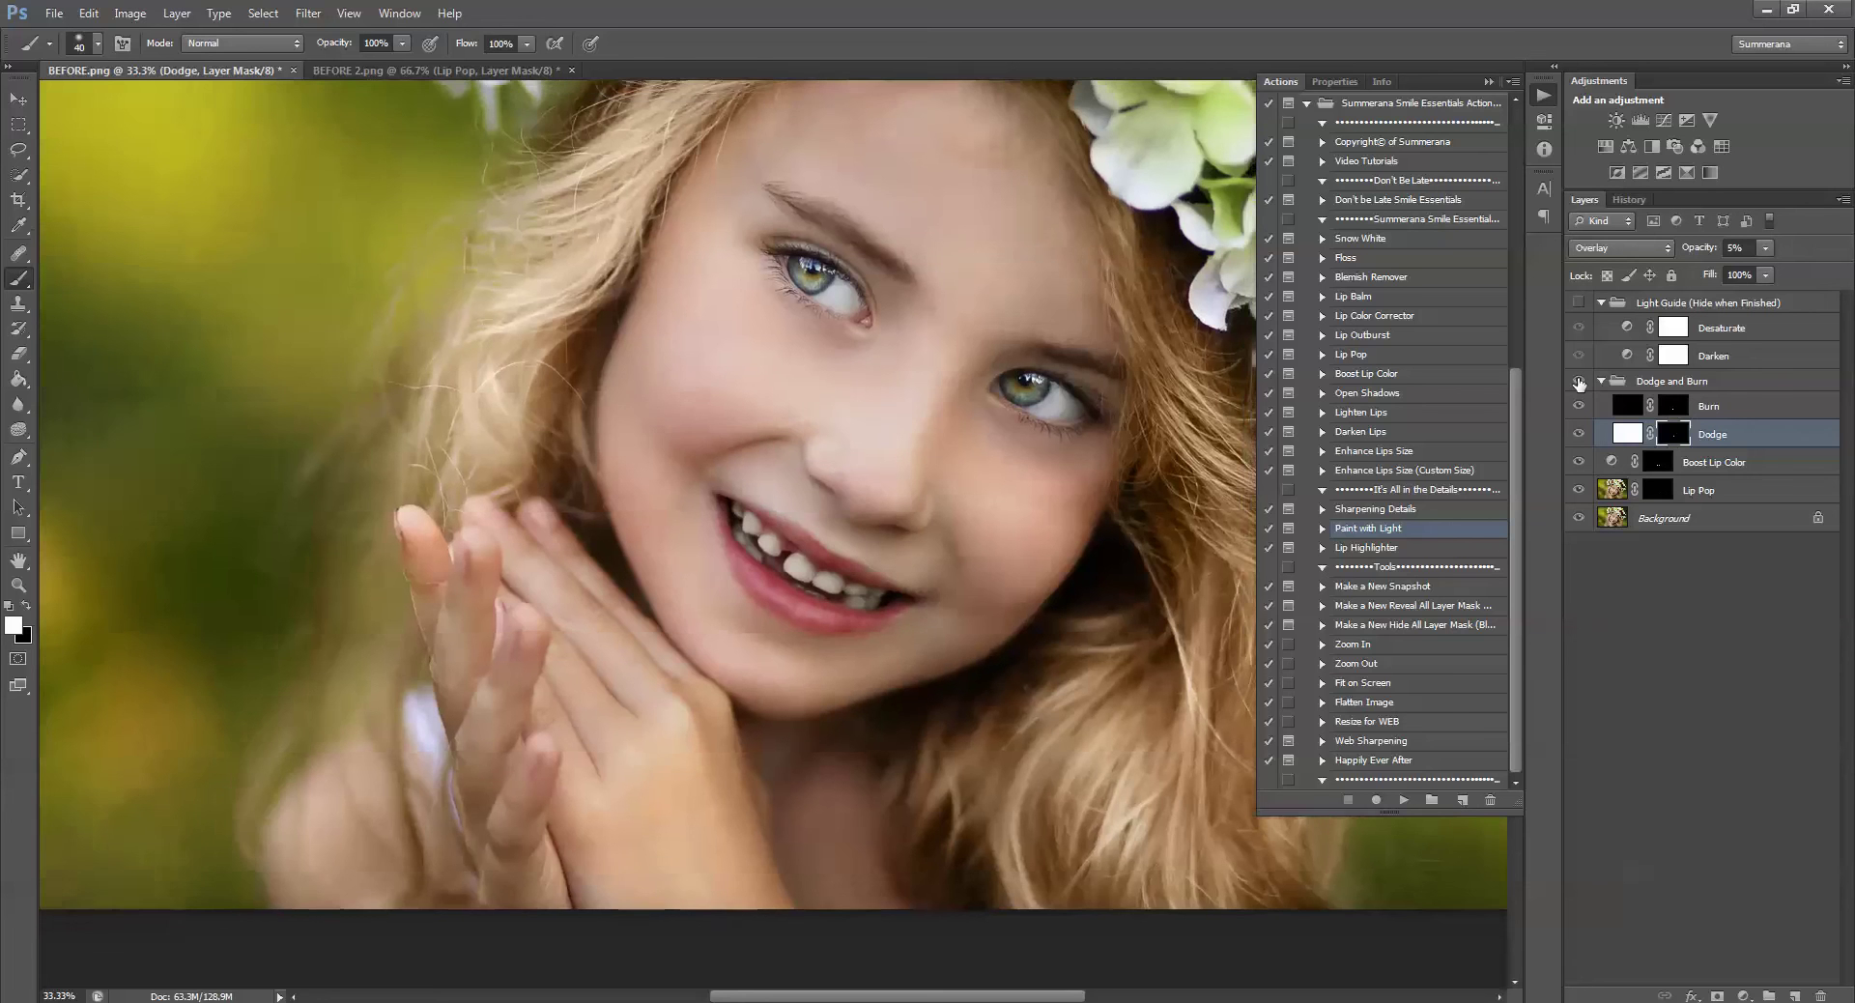
Set the Dodge and Burn group's opacity slider to 66% on BEFORE.png
{"action": "key", "text": "ctrl+minus"}
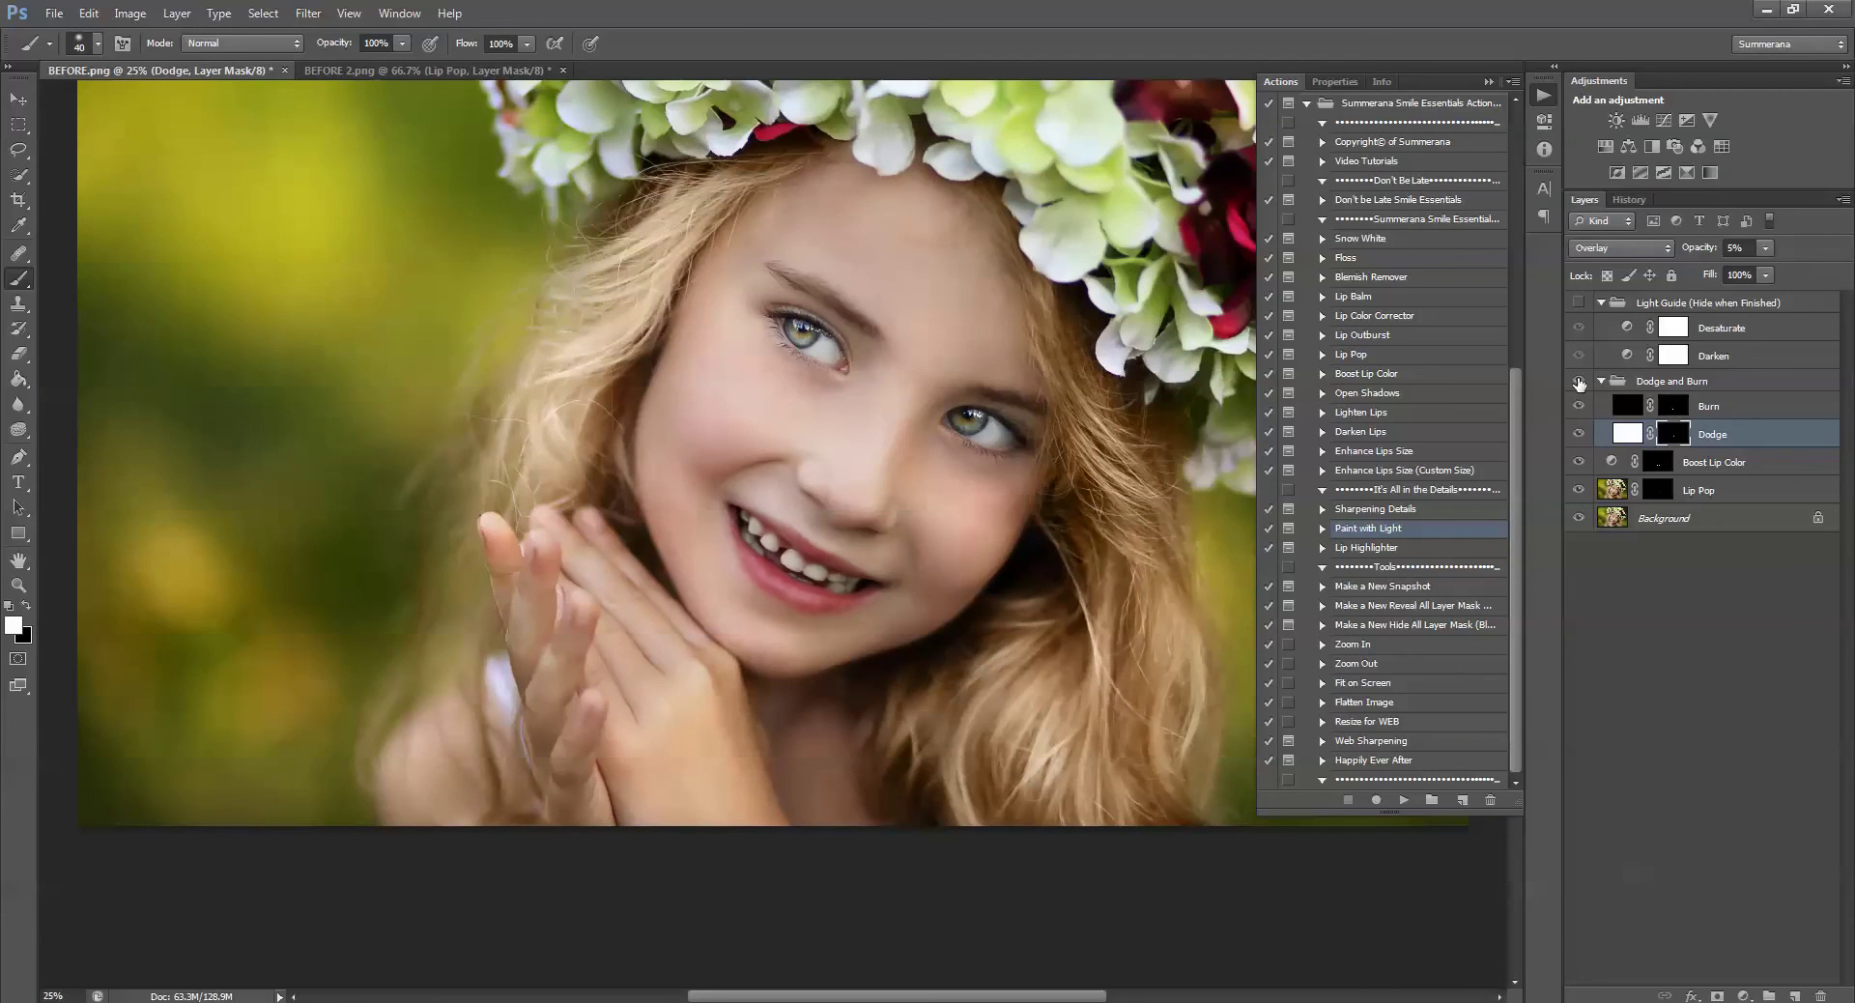
{"action": "left_click", "coordinate": [1675, 381]}
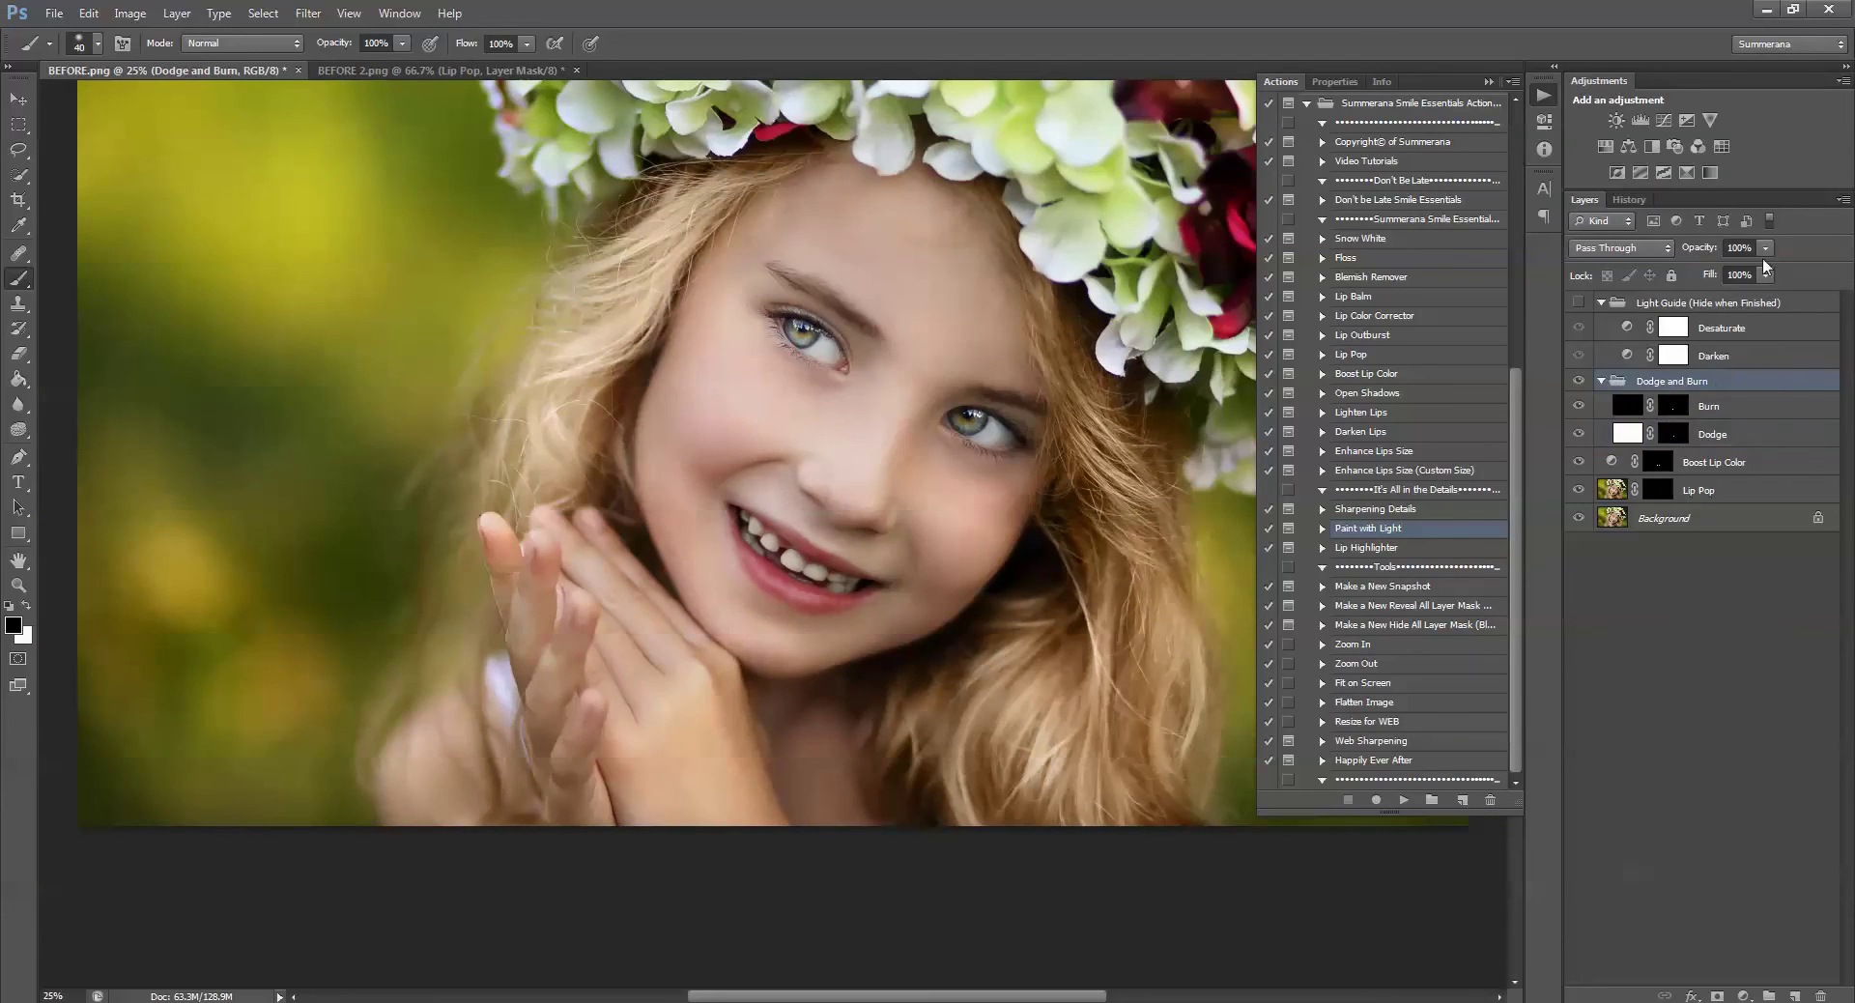
{"action": "left_click", "coordinate": [1764, 248]}
{"action": "left_click_drag", "start_coordinate": [1725, 271], "coordinate": [1731, 270]}
{"action": "left_click", "coordinate": [1378, 550]}
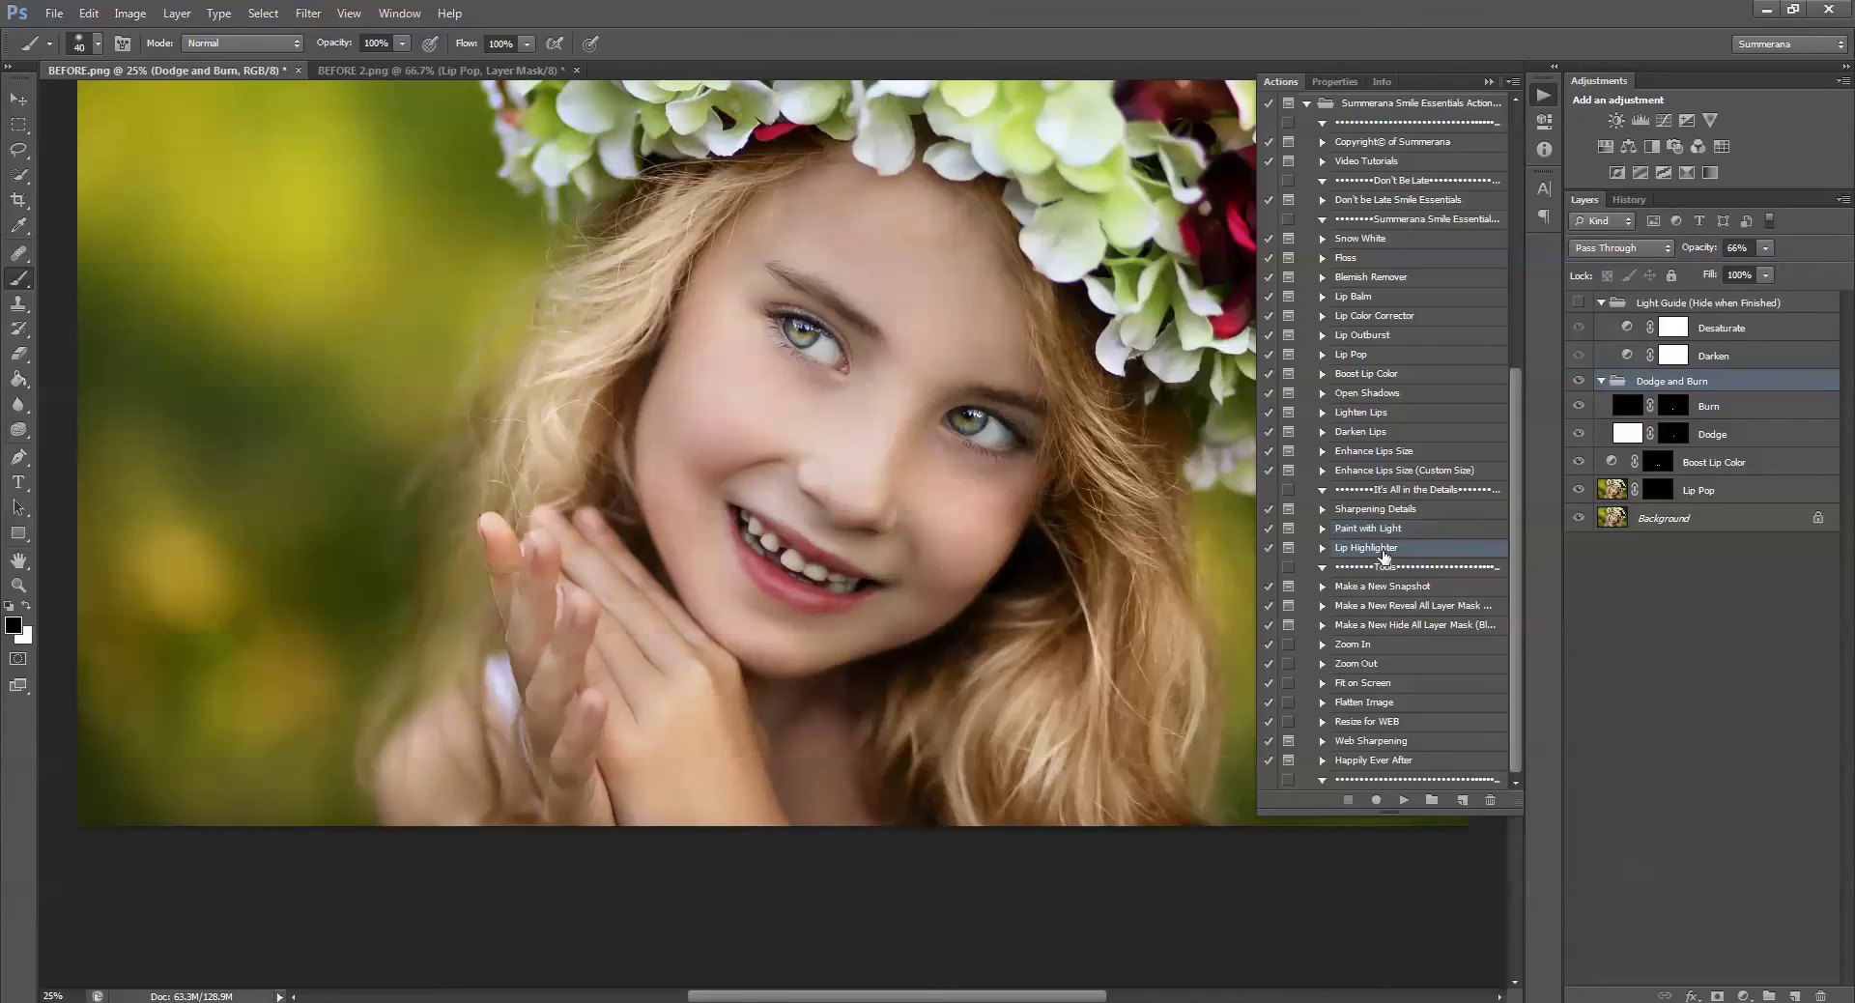
Run Lip Highlighter to add a Screen-mode lip layer and set it to 14% opacity
{"action": "left_click", "coordinate": [1404, 800]}
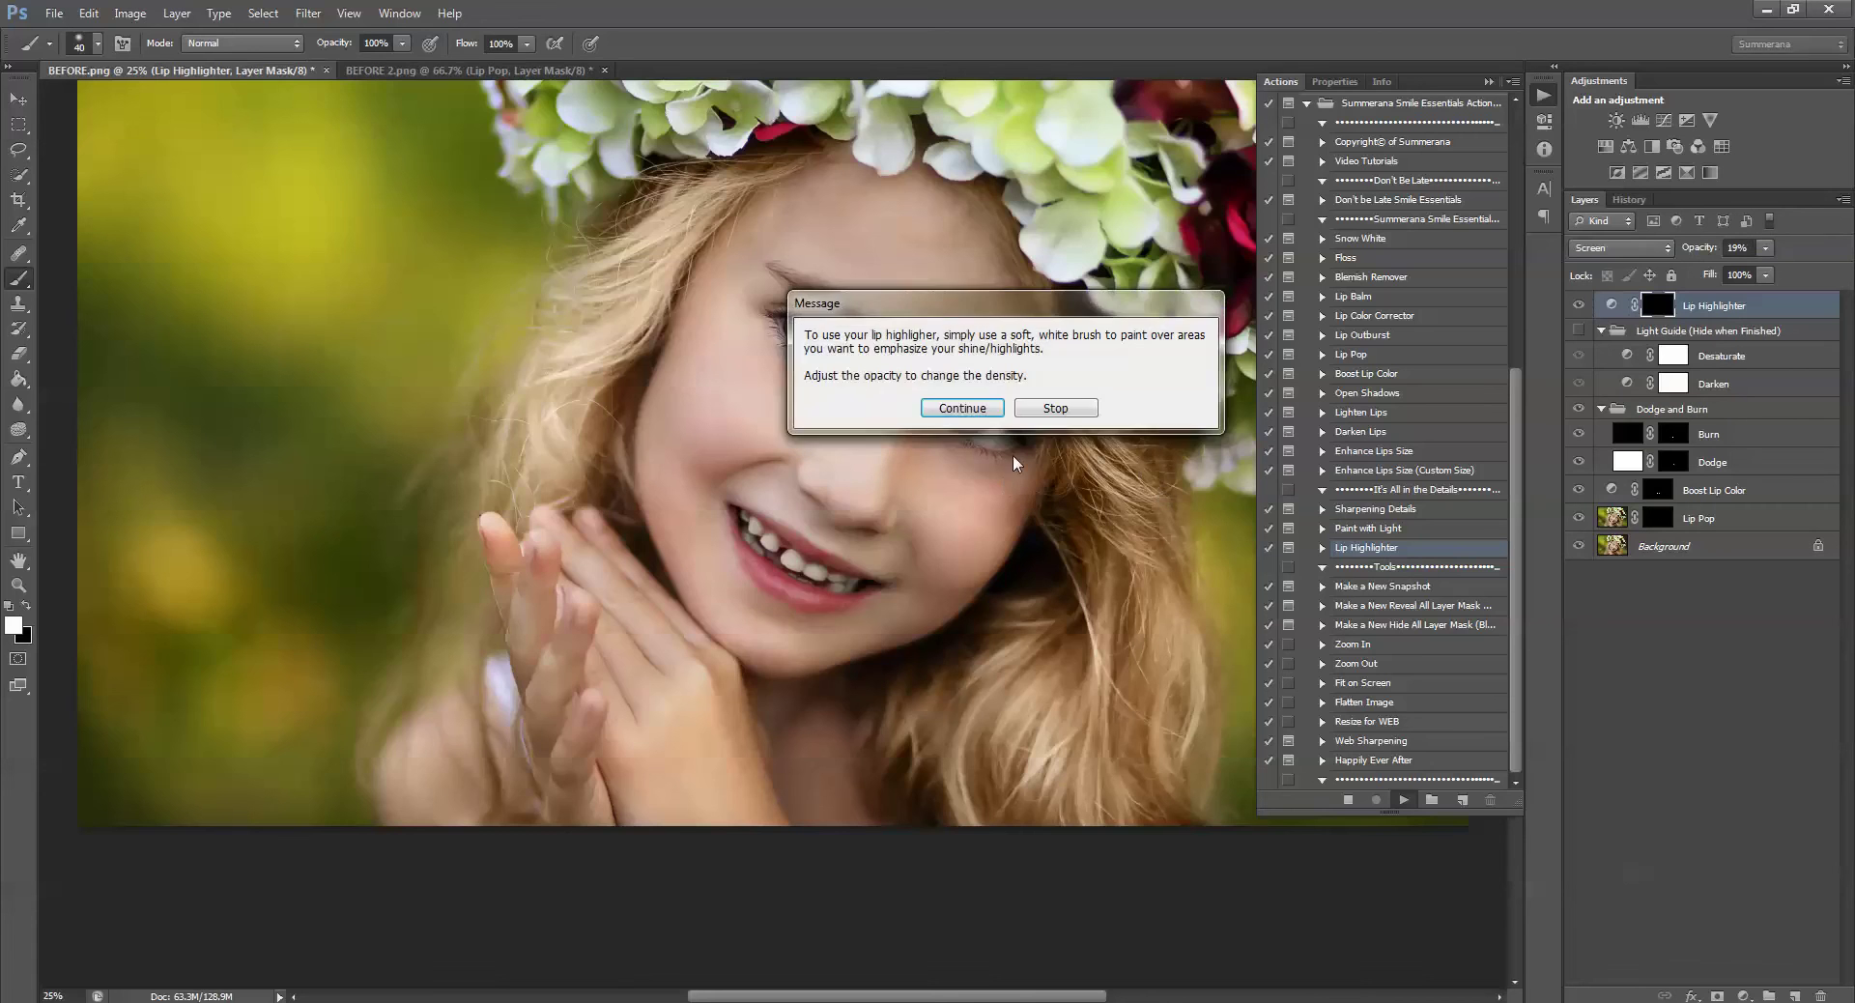
{"action": "left_click", "coordinate": [964, 410]}
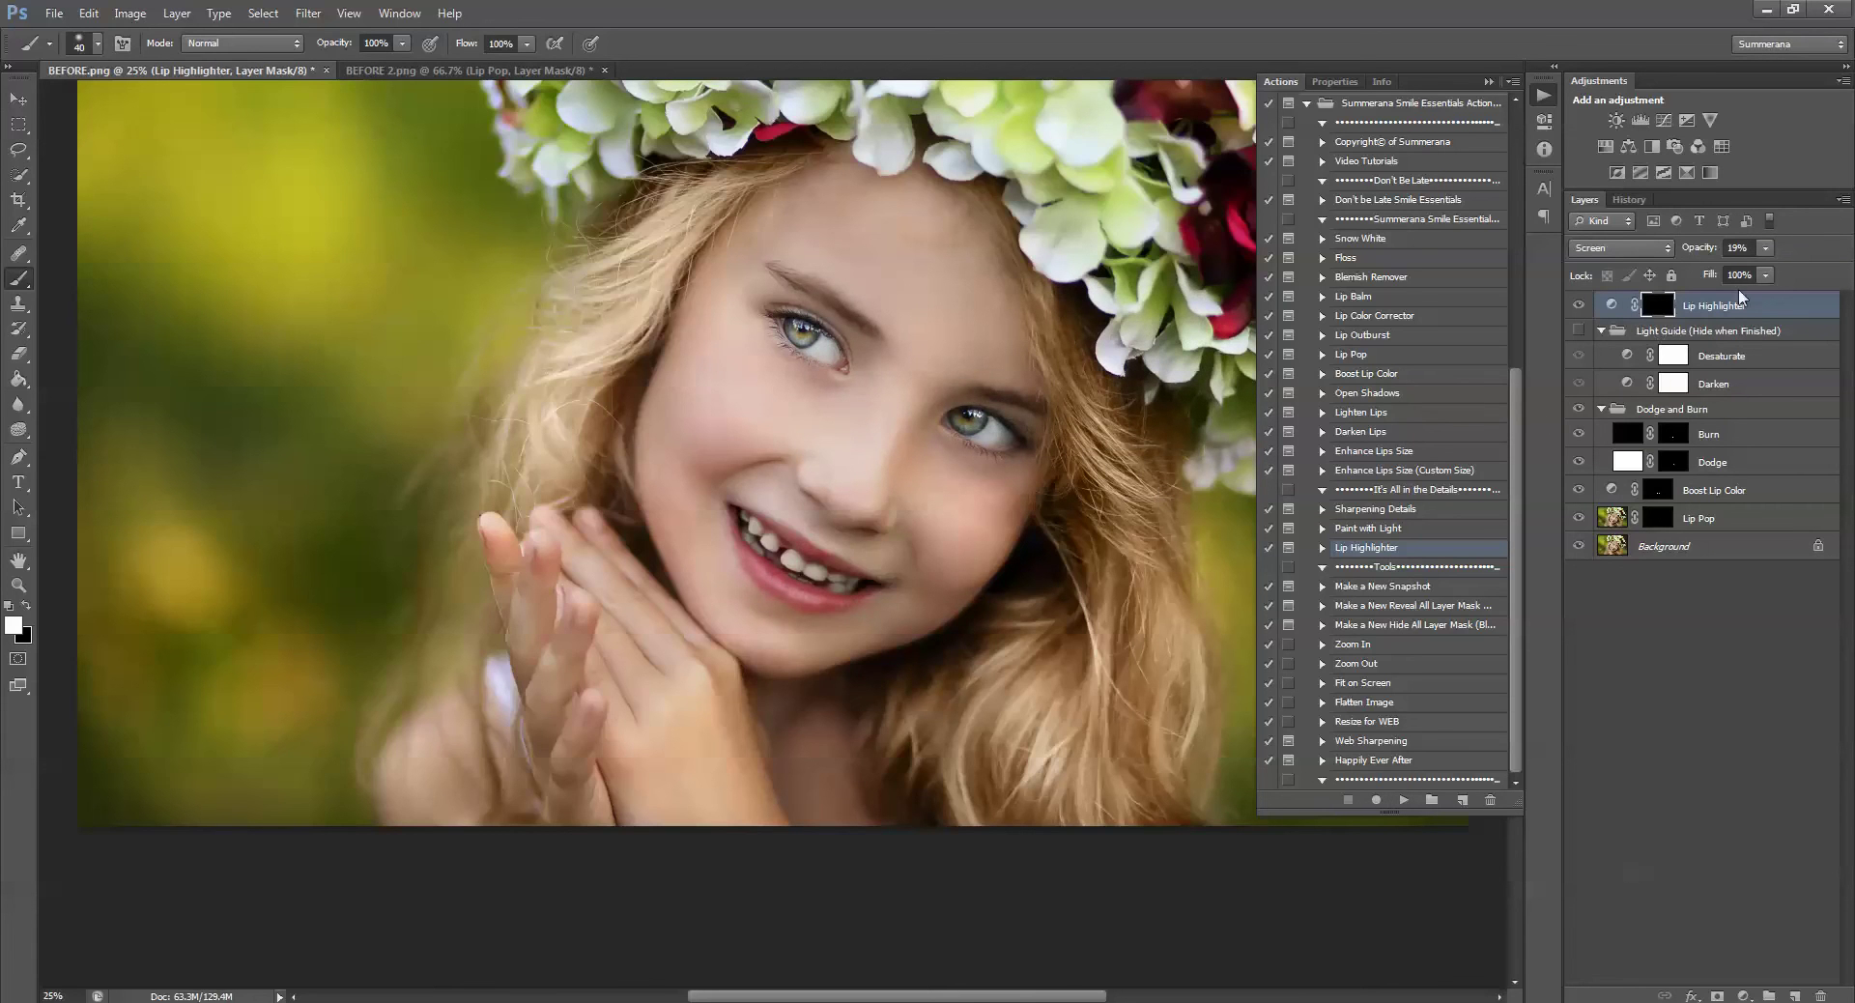
{"action": "left_click", "coordinate": [1764, 247]}
{"action": "left_click", "coordinate": [1371, 451]}
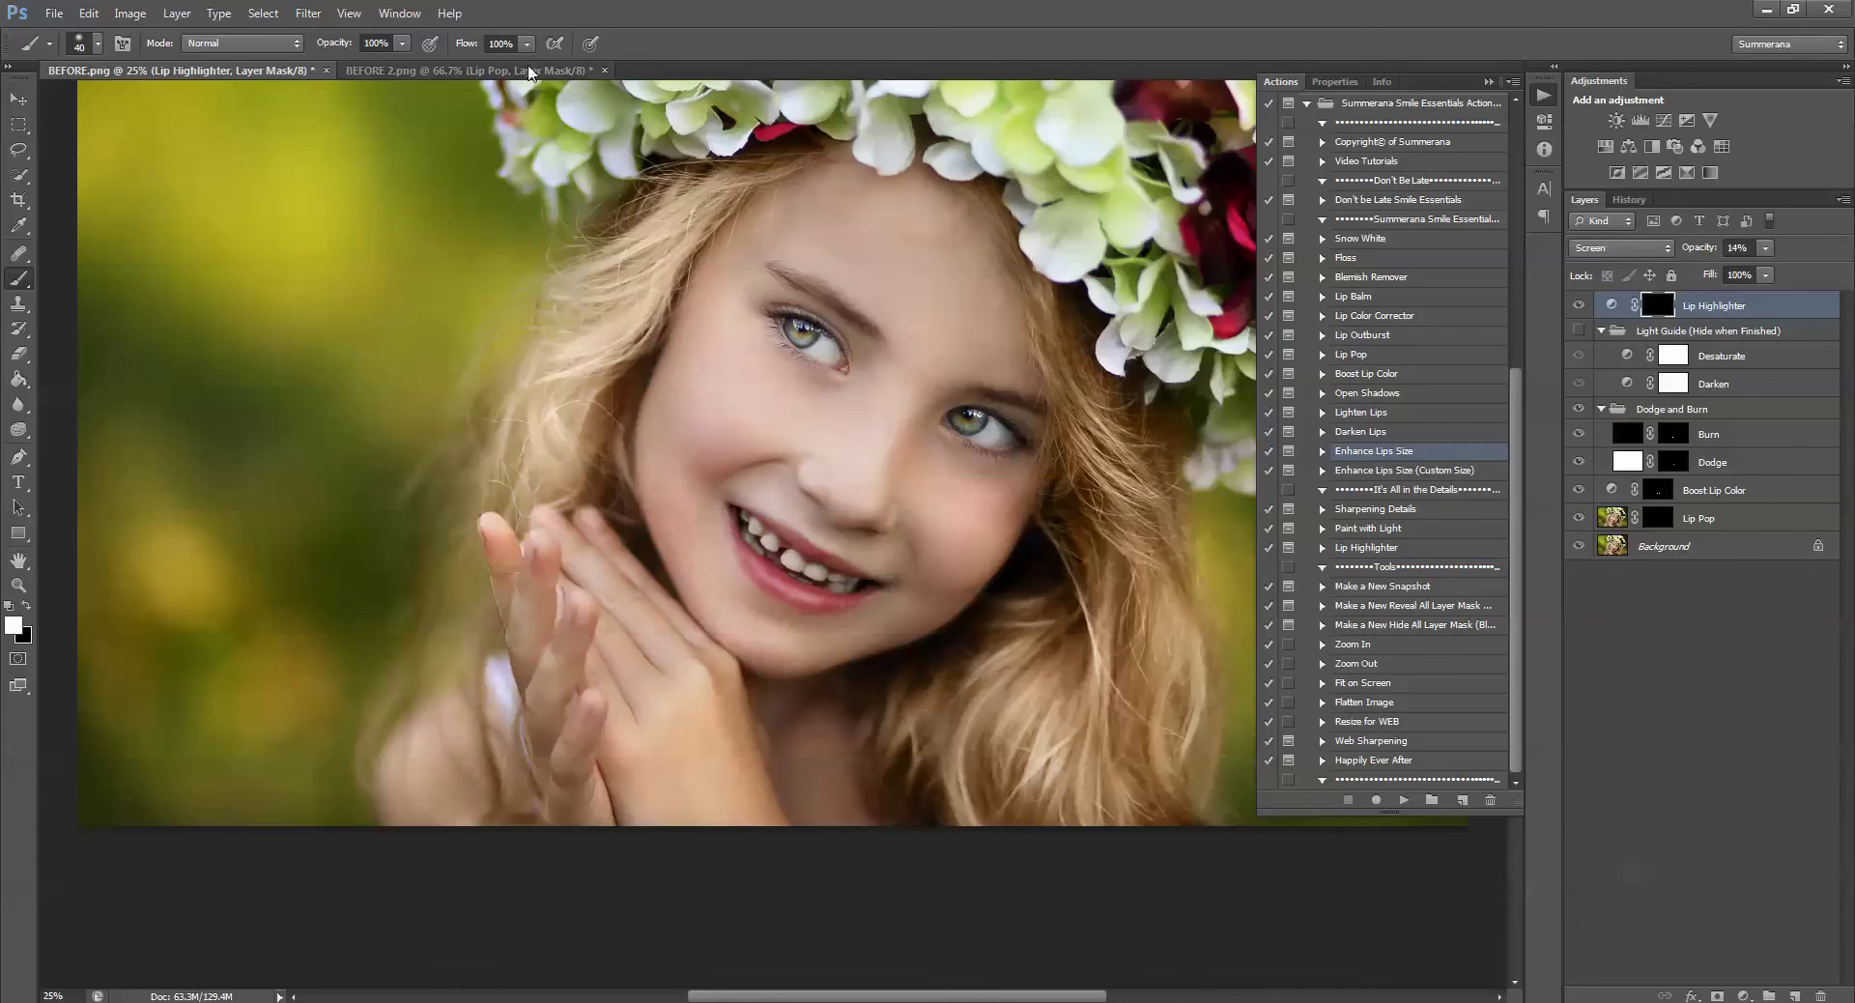
Switch to BEFORE 2.png and run Enhance Lips Size until it flattens and pauses
{"action": "left_click", "coordinate": [416, 71]}
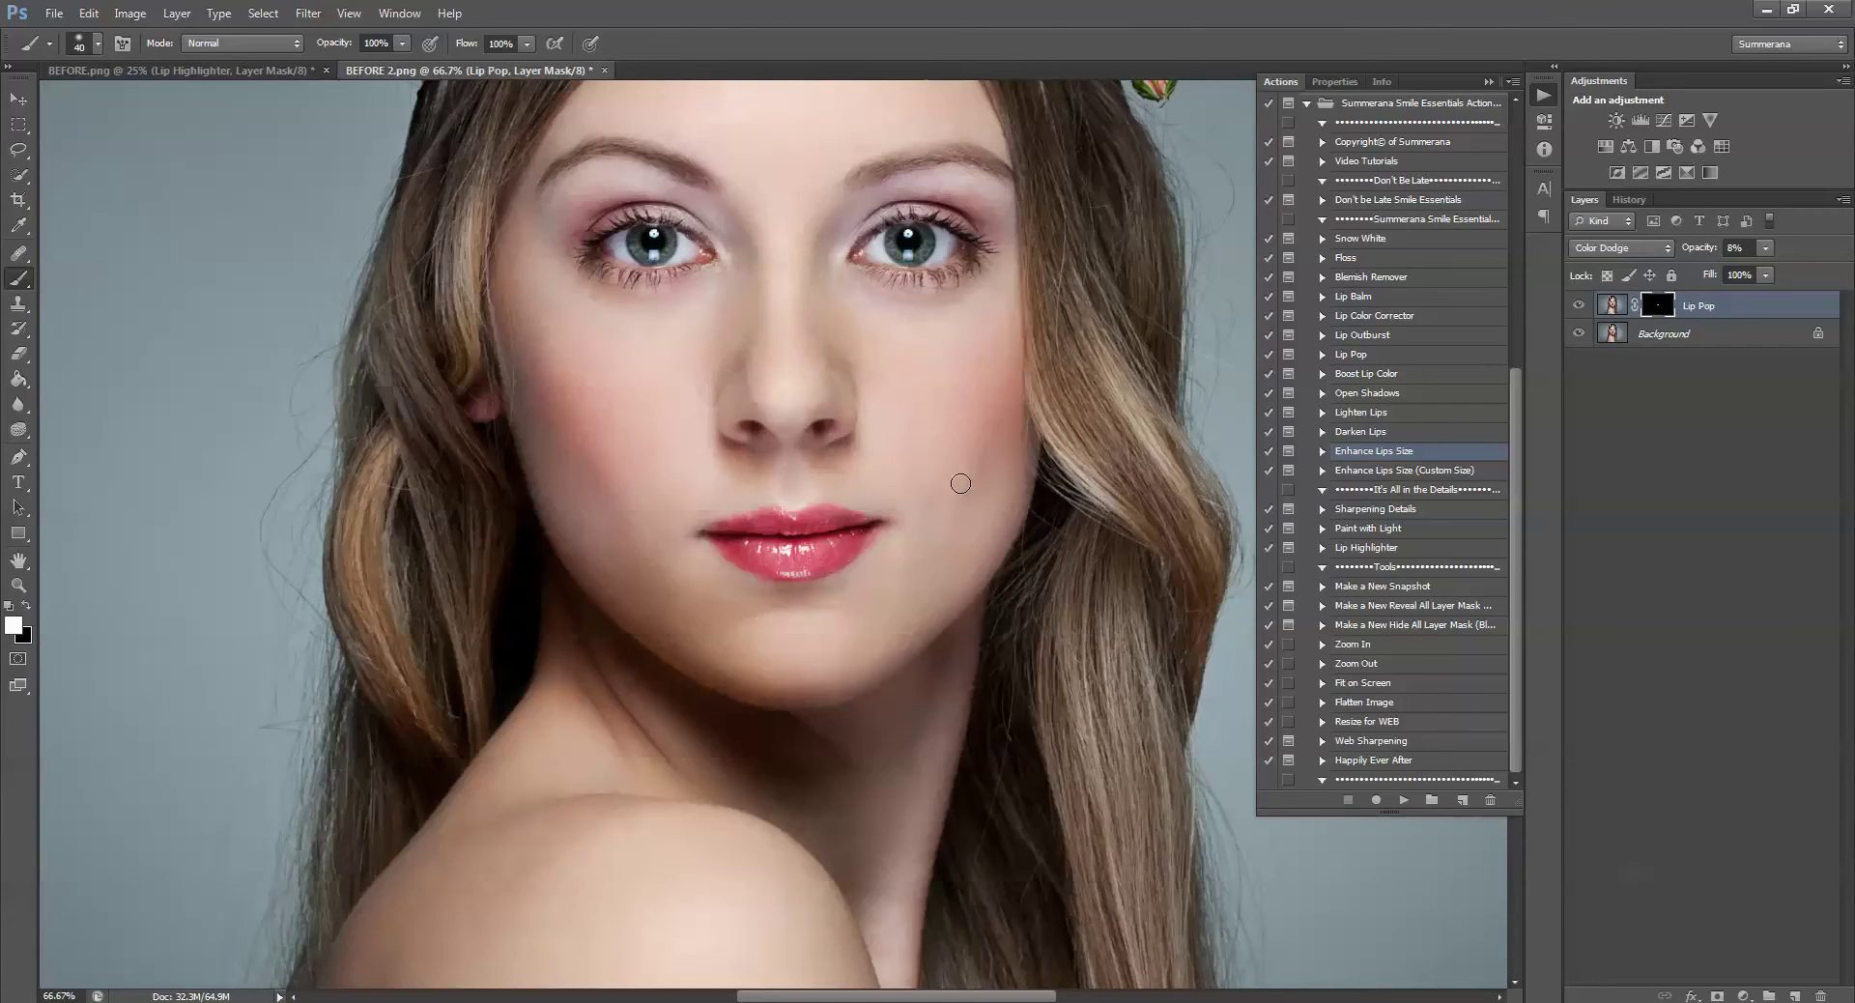
{"action": "key", "text": "ctrl+minus"}
{"action": "key", "text": "ctrl+minus"}
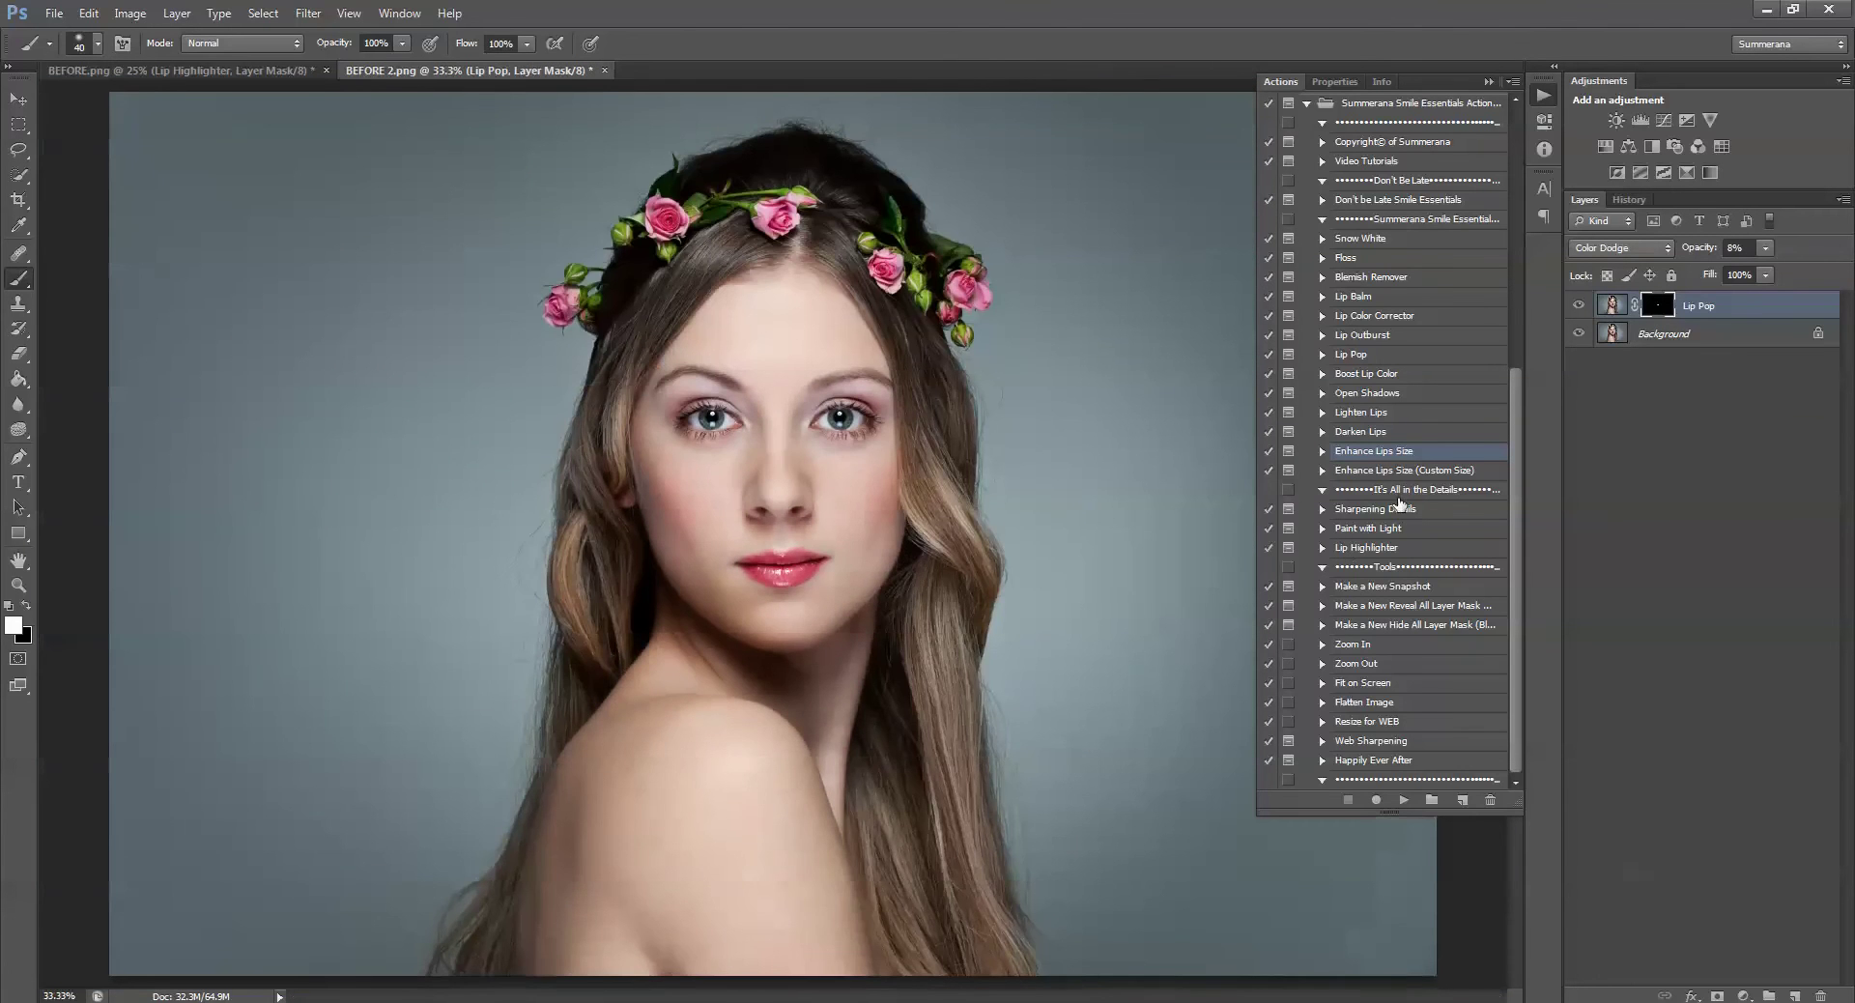
{"action": "left_click", "coordinate": [1403, 799]}
{"action": "left_click", "coordinate": [933, 396]}
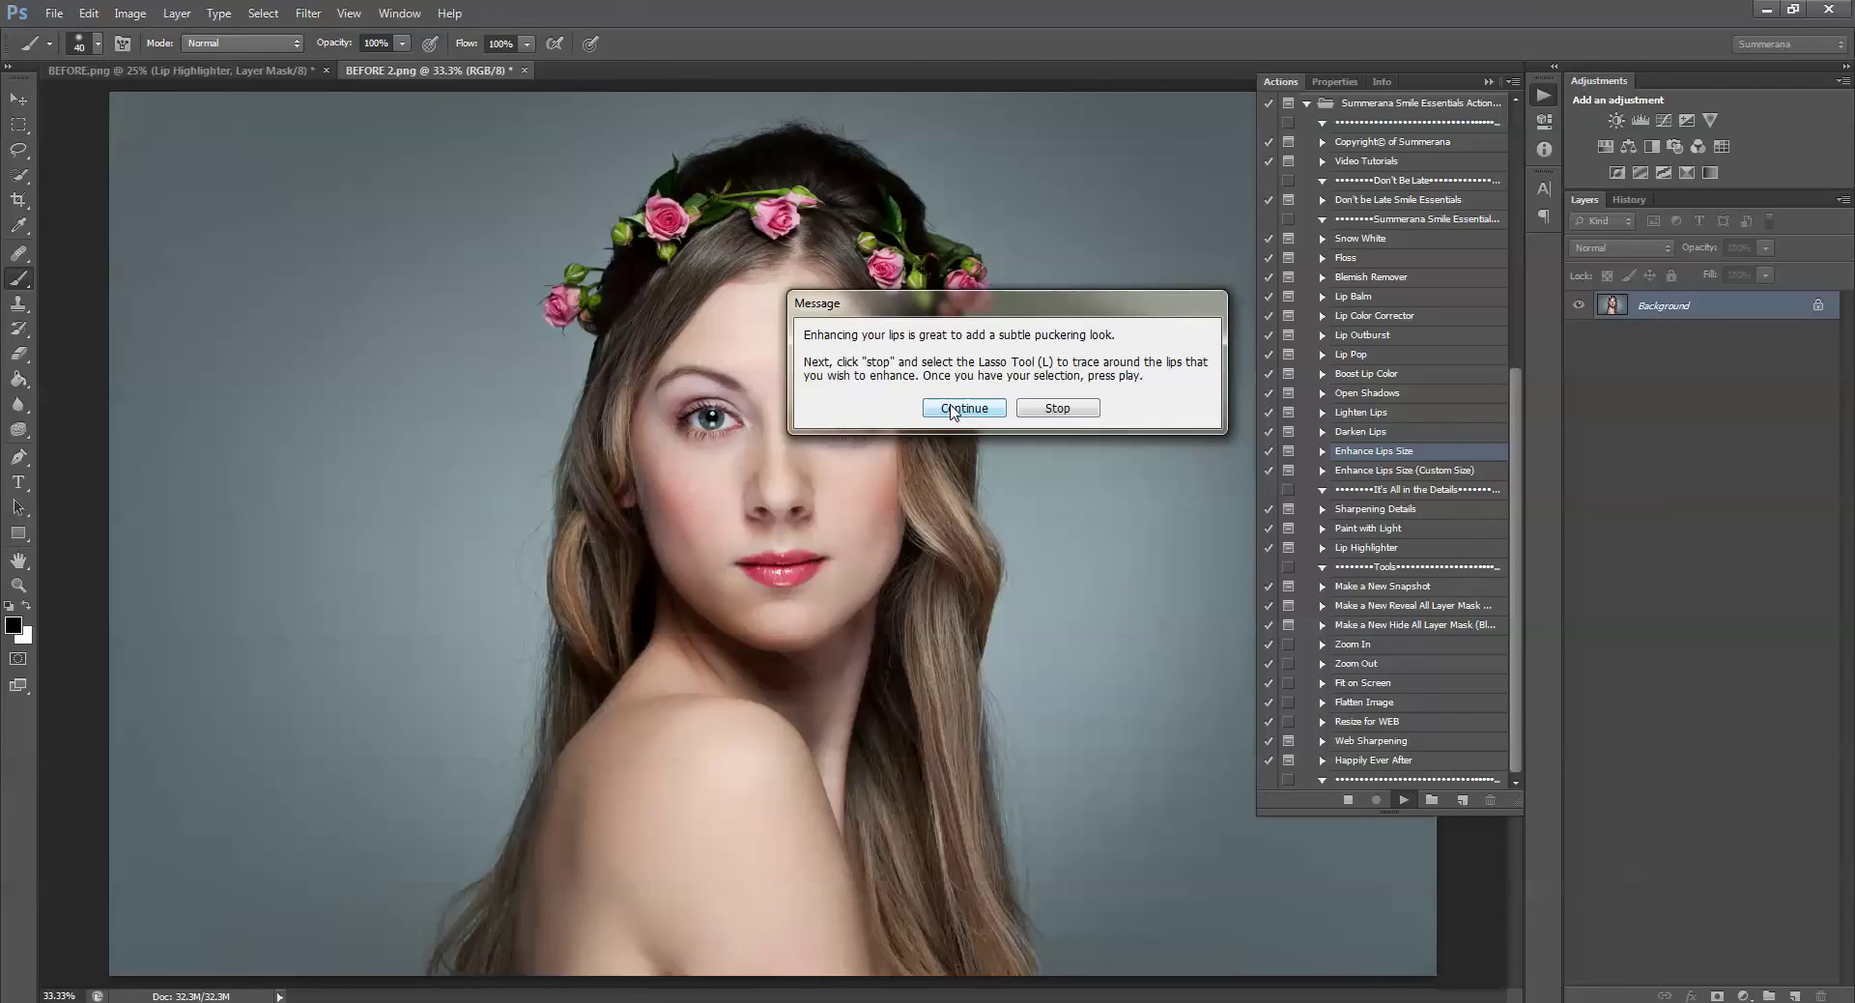
{"action": "left_click", "coordinate": [1053, 408]}
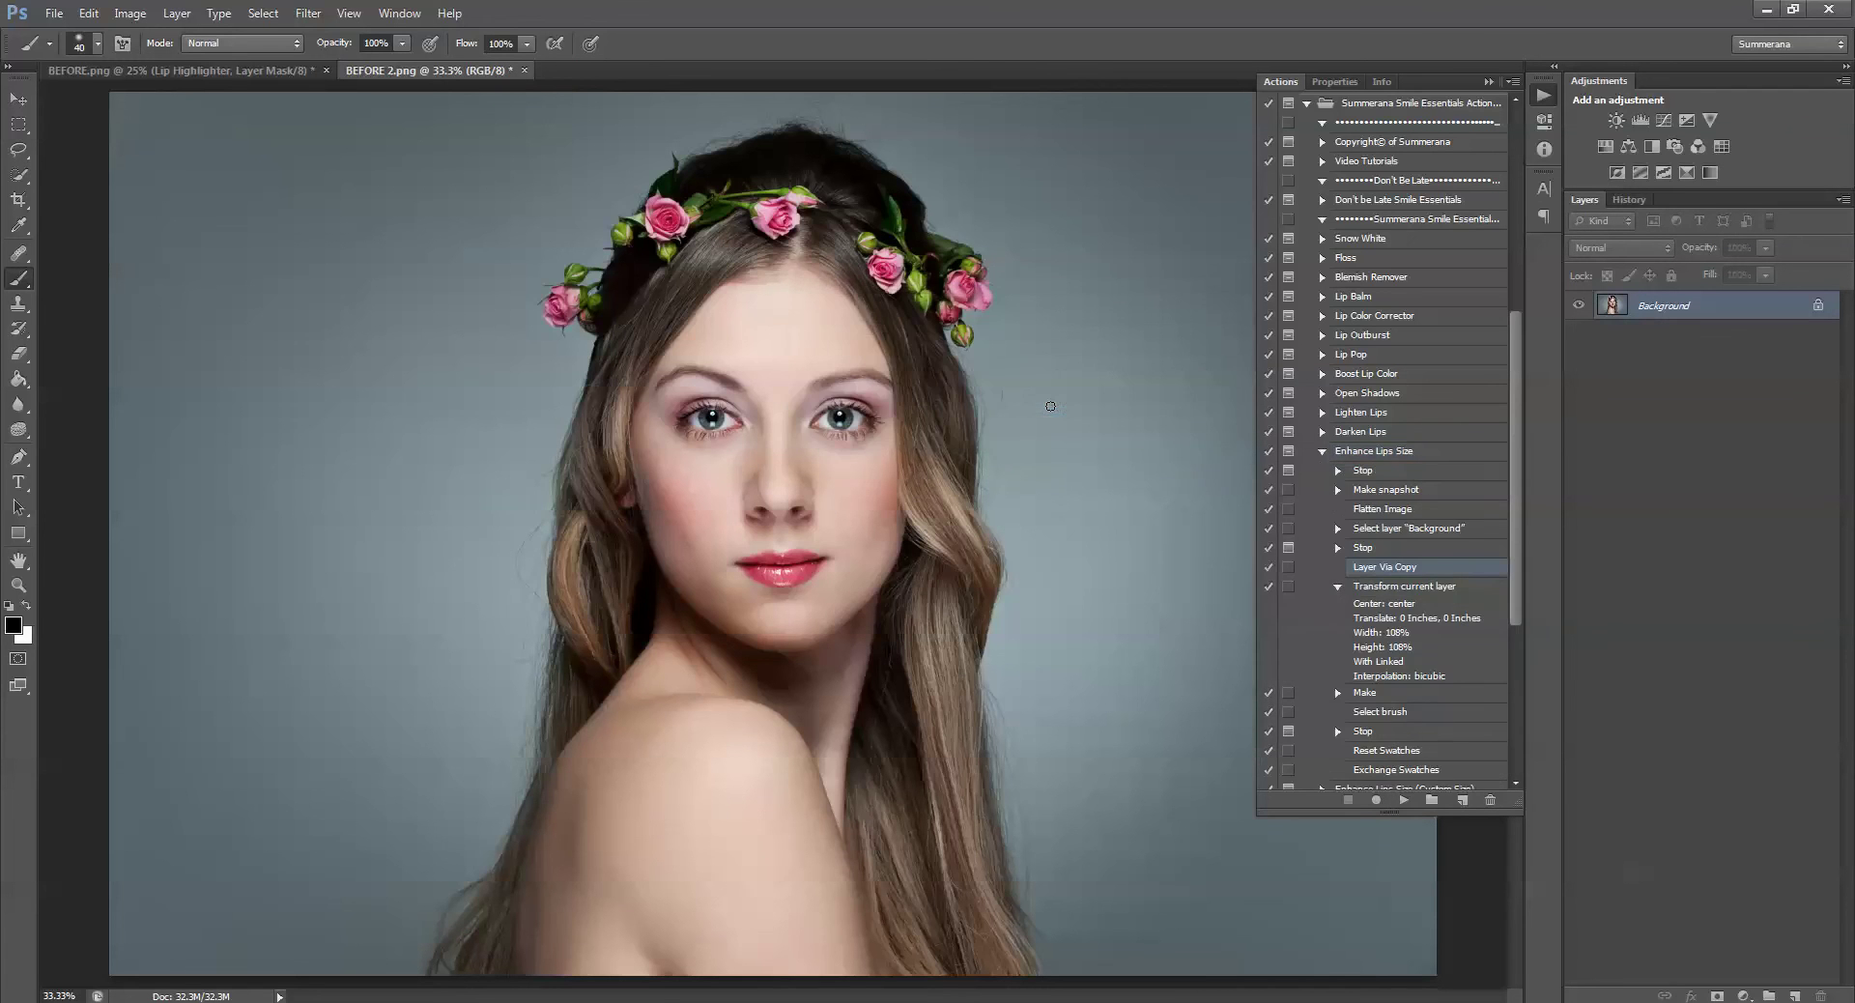
Trace a freehand Lasso selection around the woman's whole mouth
{"action": "key", "text": "l"}
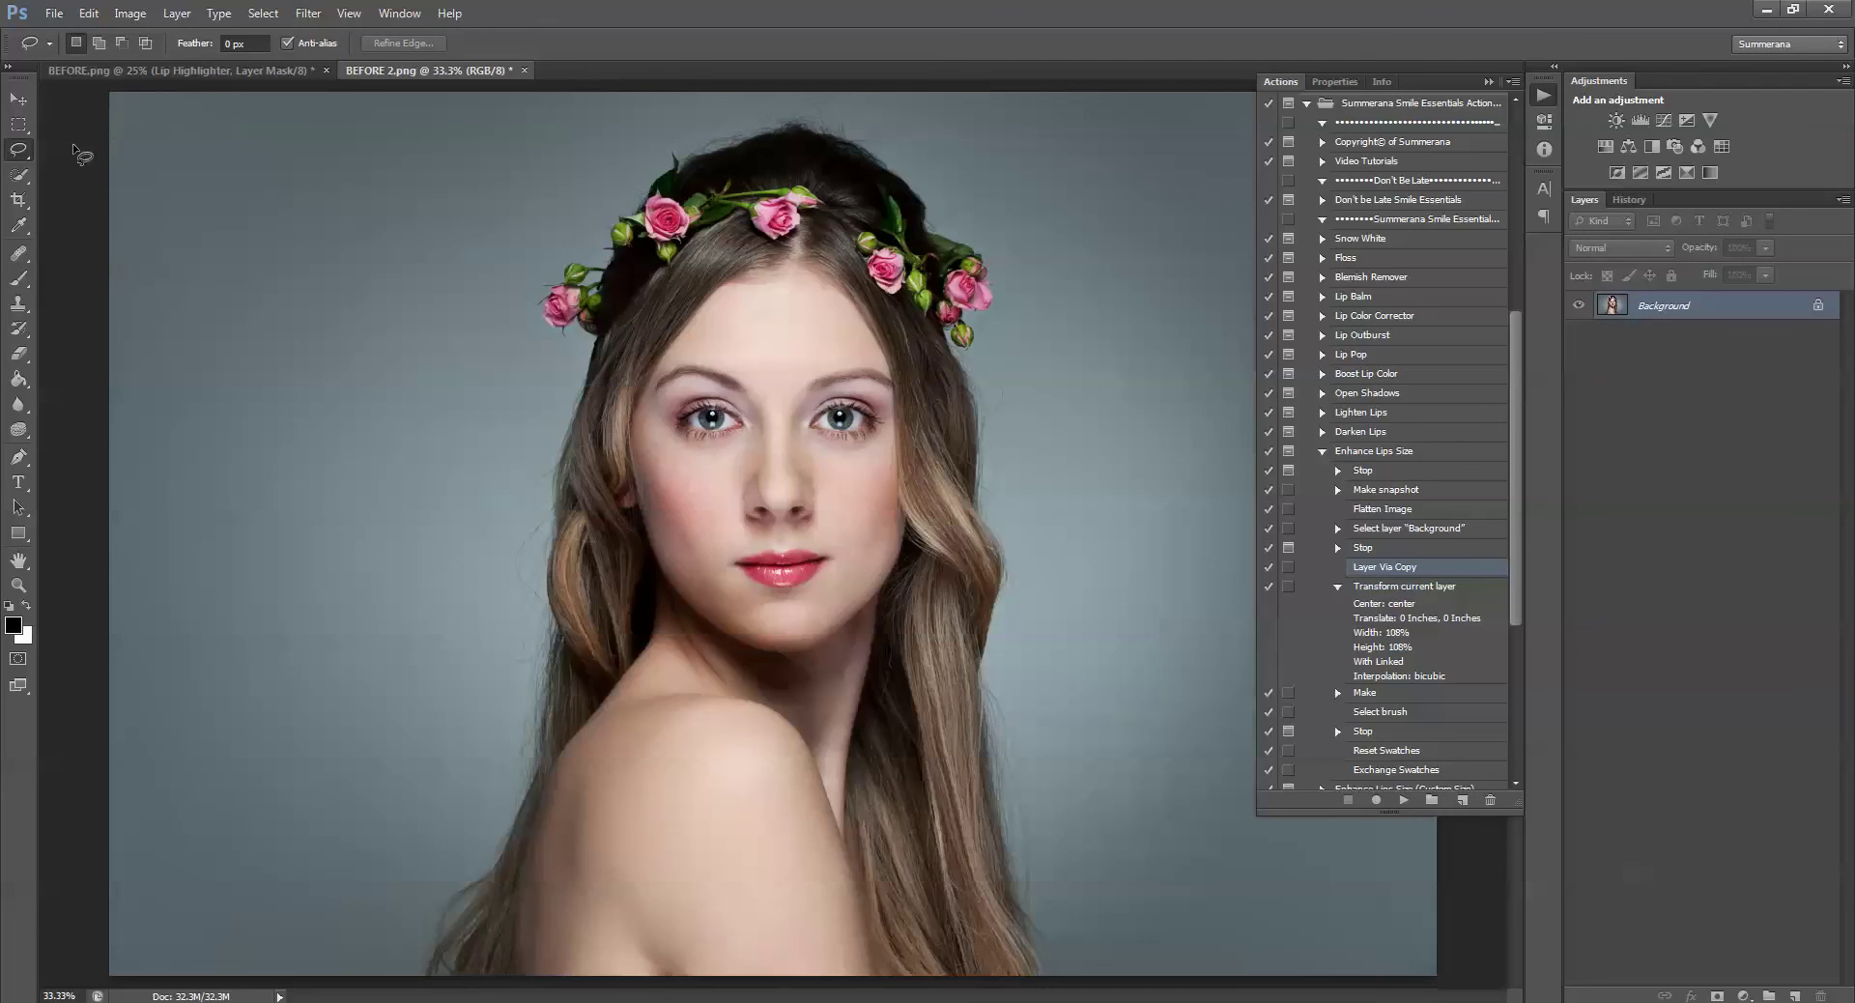
{"action": "right_click", "coordinate": [26, 152]}
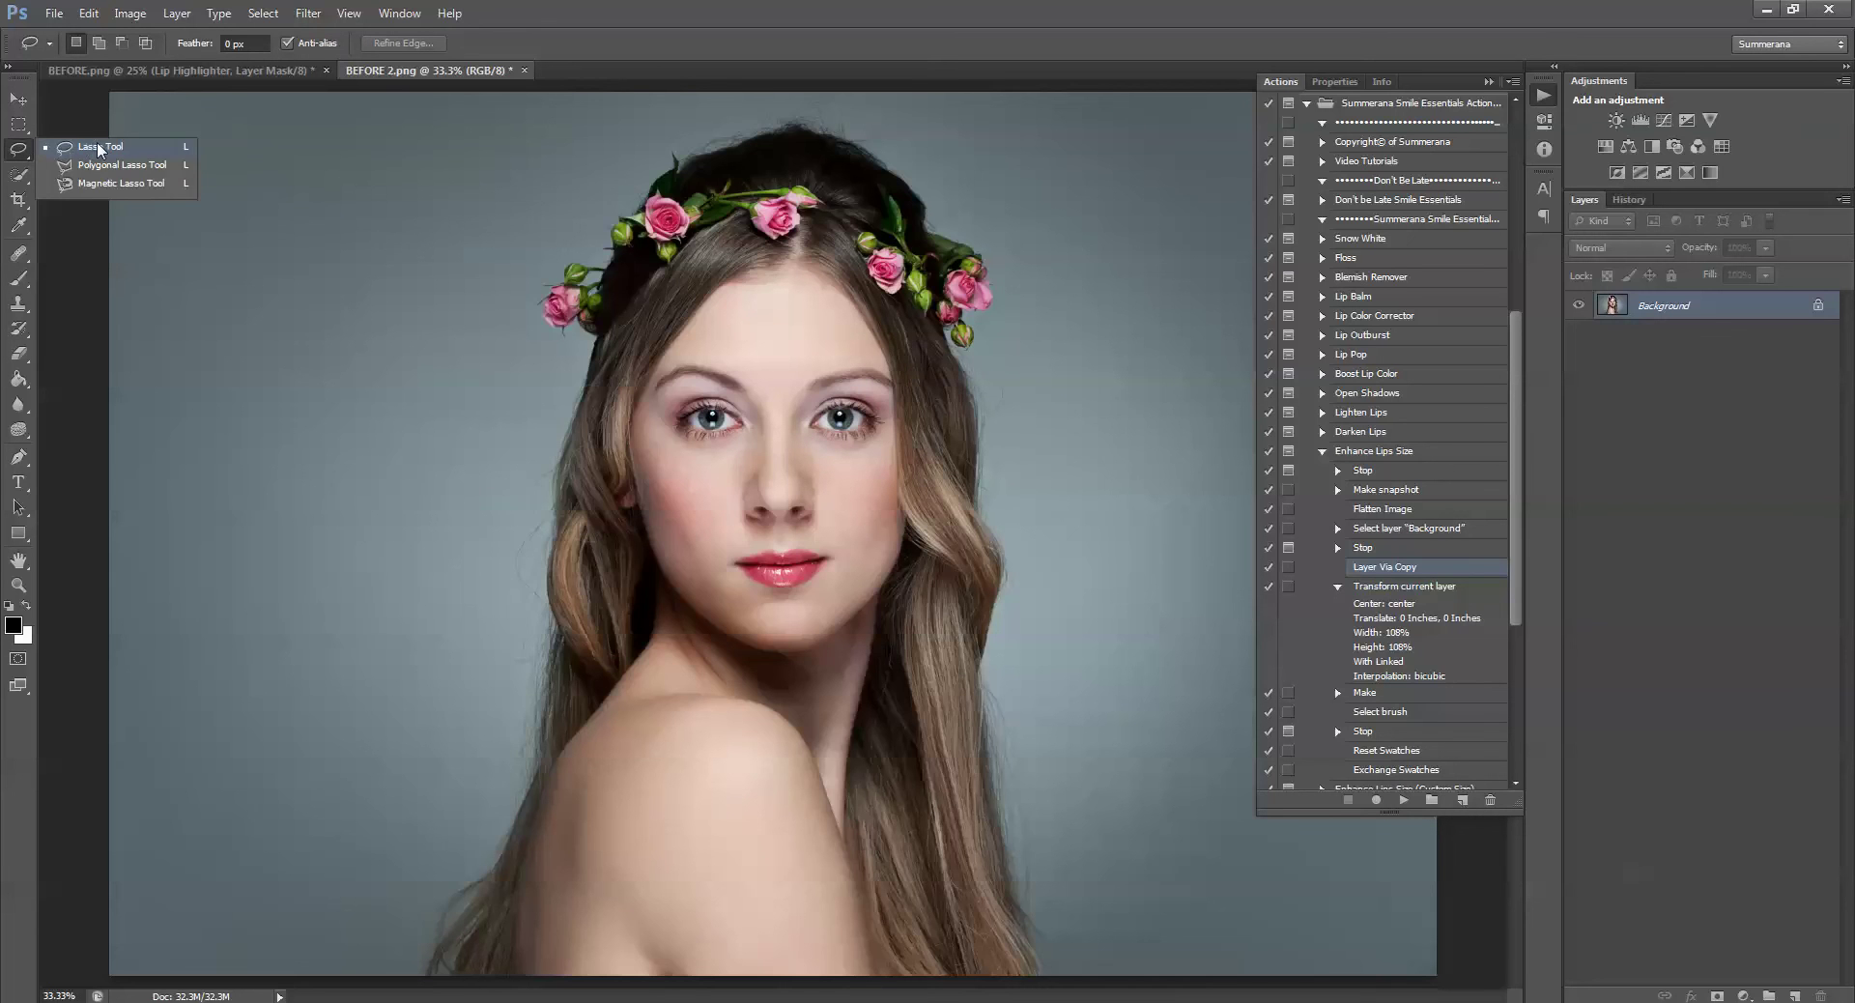
{"action": "left_click", "coordinate": [100, 147]}
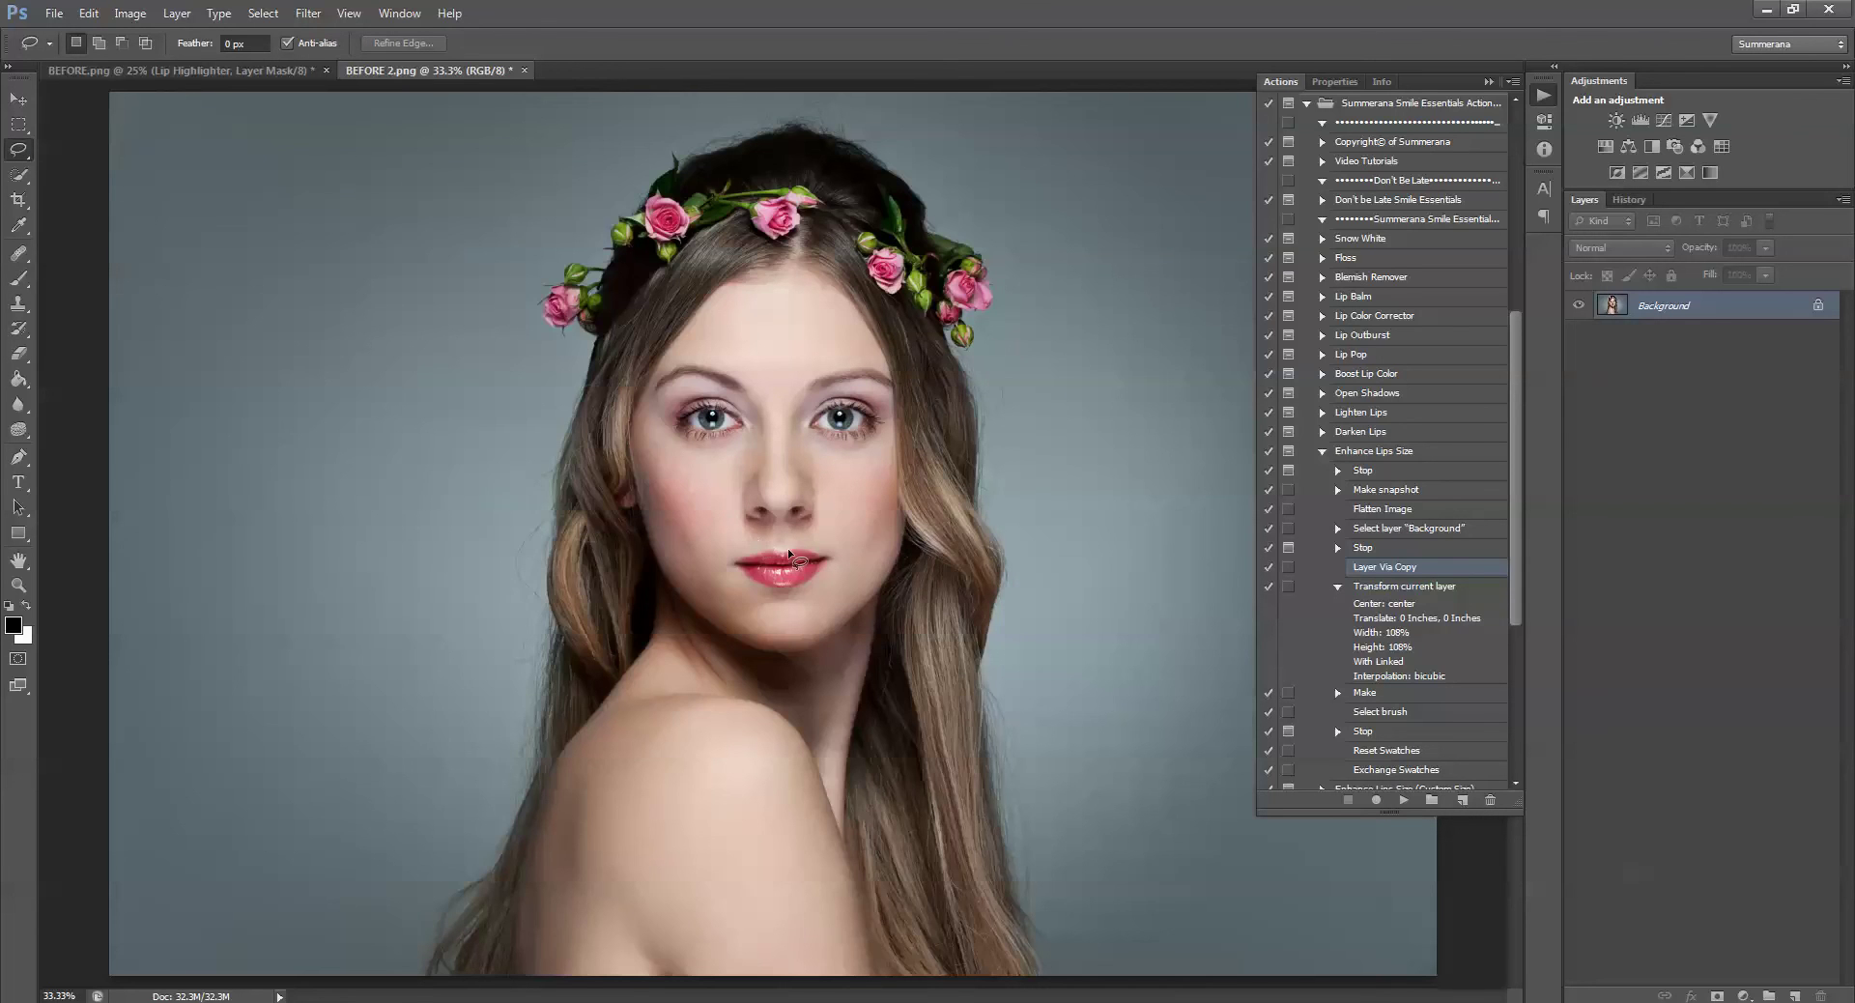
{"action": "key", "text": "ctrl+plus"}
{"action": "key", "text": "ctrl+plus"}
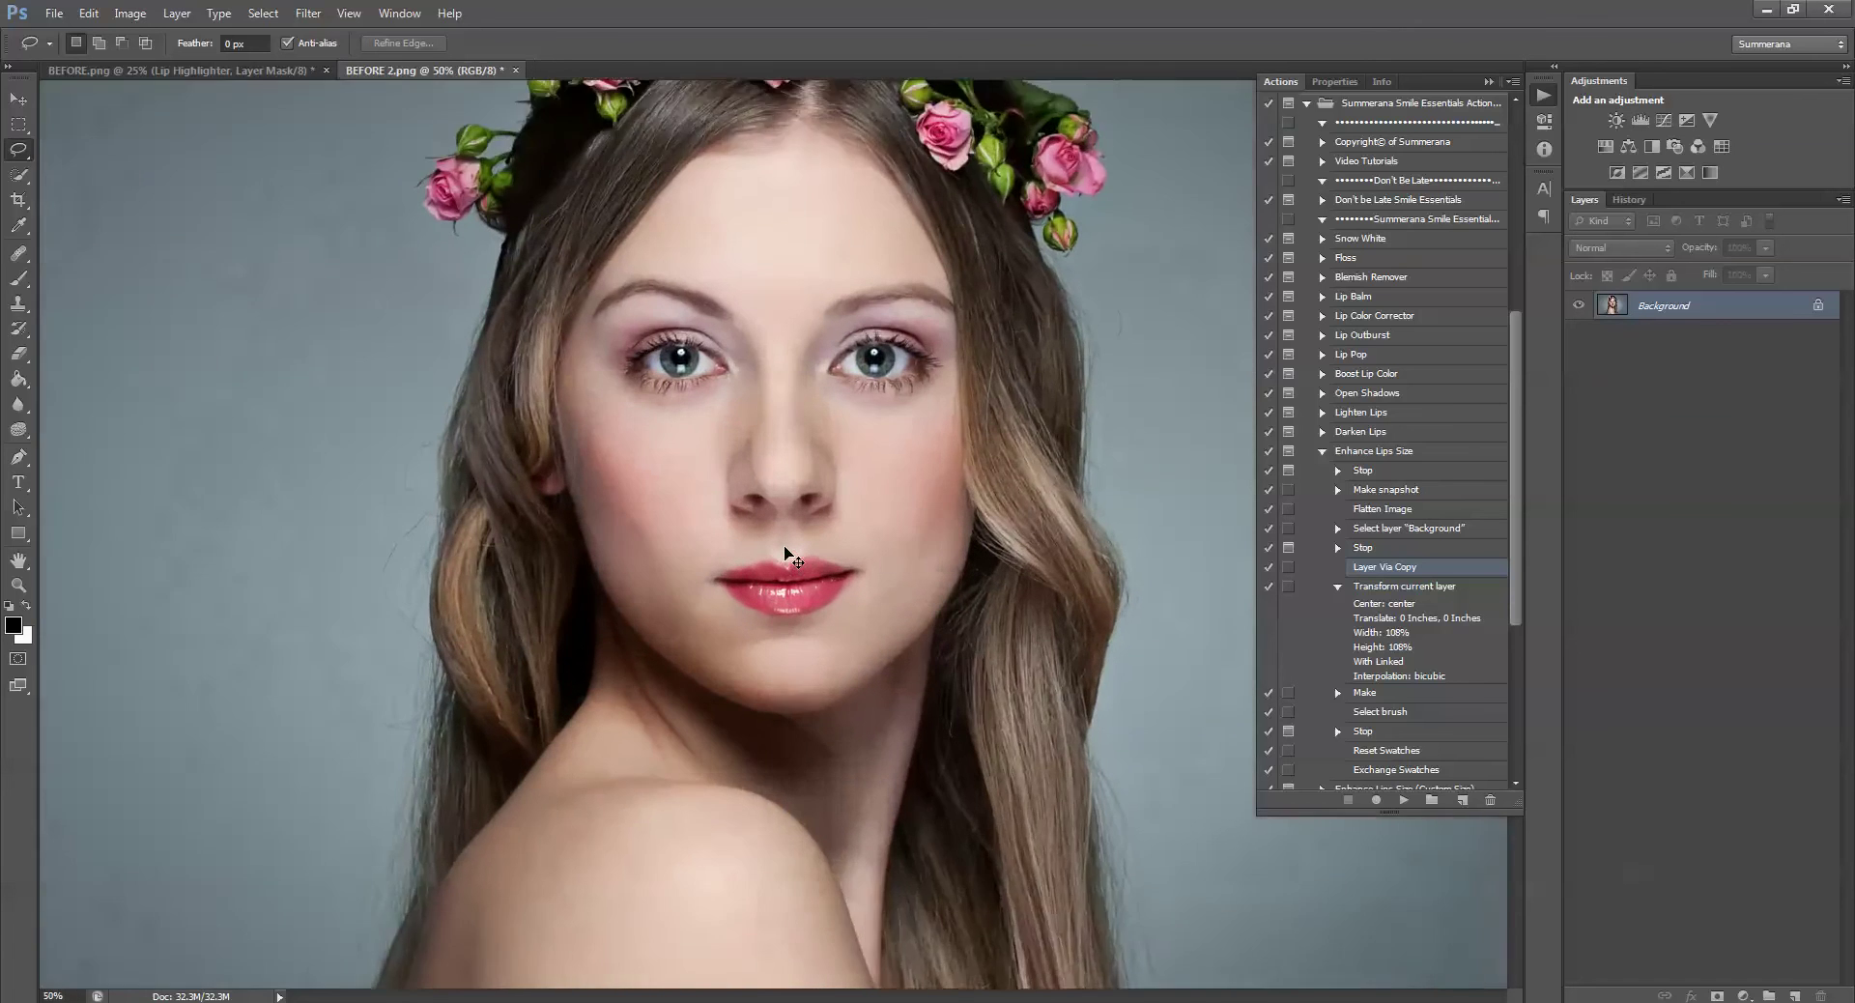
{"action": "mouse_move", "coordinate": [805, 559]}
{"action": "left_mouse_down"}
{"action": "mouse_move", "coordinate": [691, 586]}
{"action": "mouse_move", "coordinate": [719, 626]}
{"action": "mouse_move", "coordinate": [786, 652]}
{"action": "left_mouse_up"}
{"action": "mouse_move", "coordinate": [883, 605]}
{"action": "left_mouse_down"}
{"action": "mouse_move", "coordinate": [899, 585]}
{"action": "mouse_move", "coordinate": [802, 557]}
{"action": "left_mouse_up"}
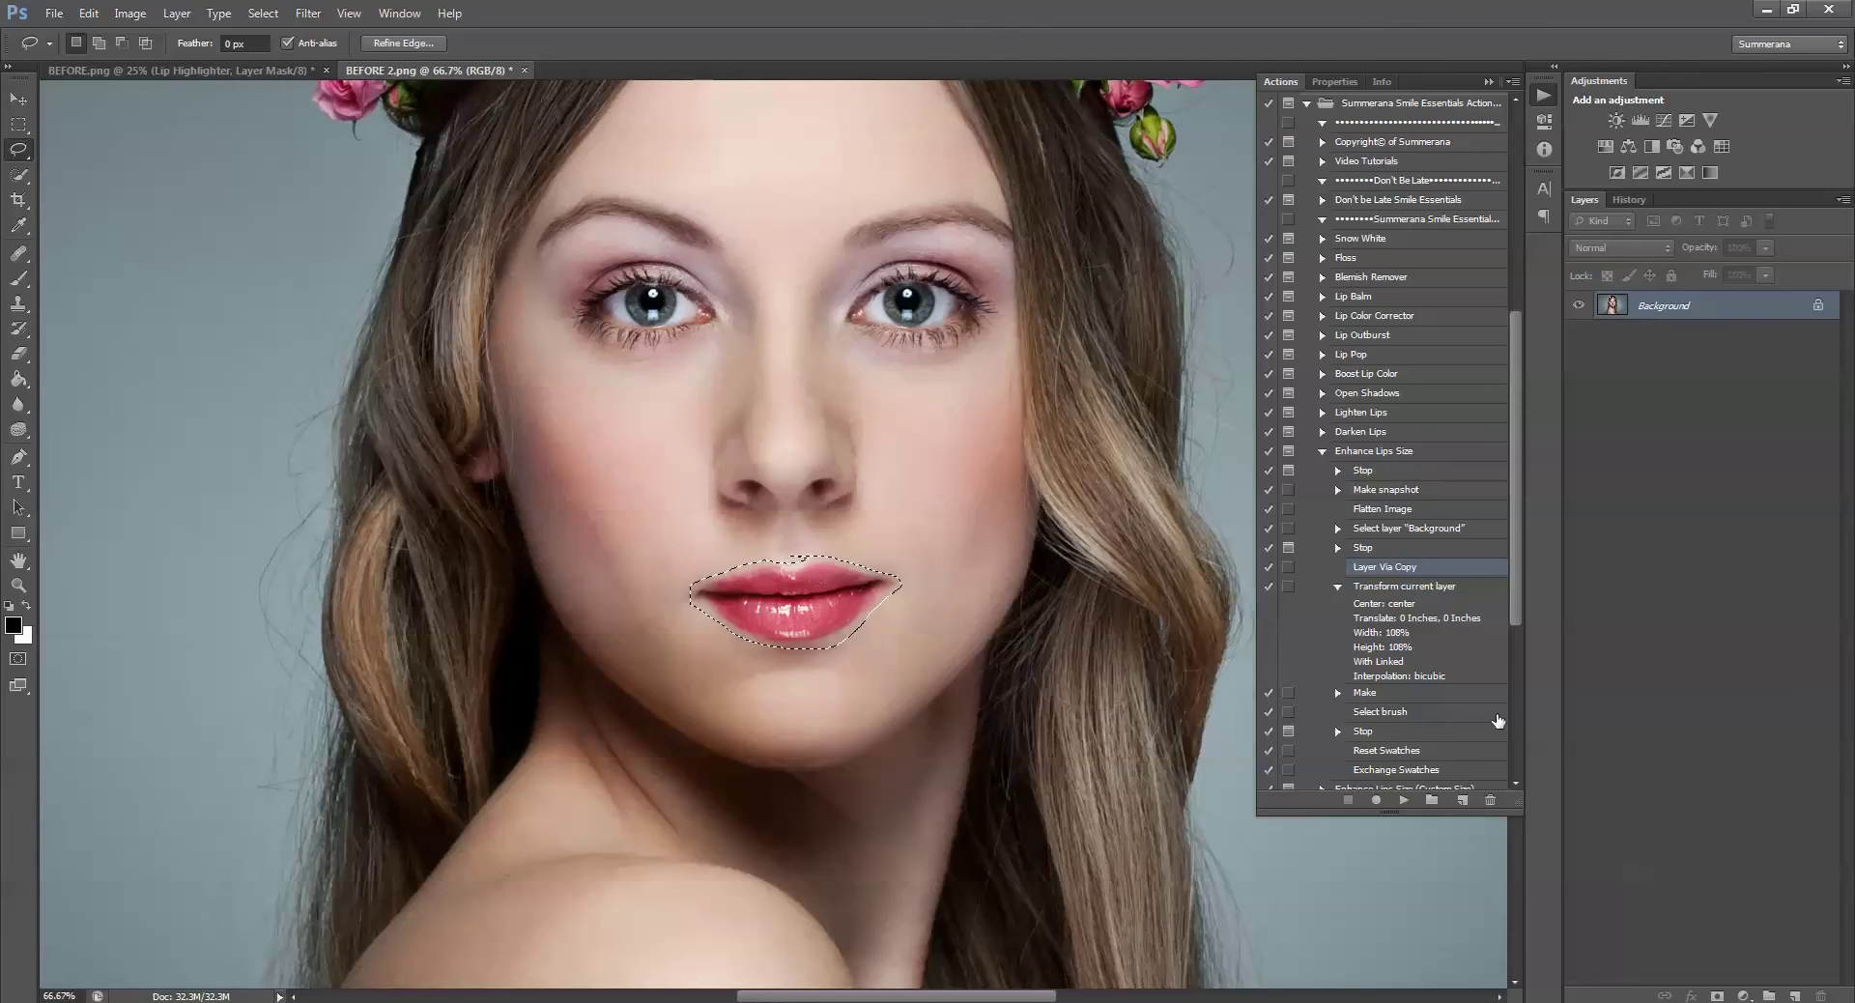
Resume Enhance Lips Size to create the enlarged-lip Layer 1, brush size 35, and compare it hidden
{"action": "left_click", "coordinate": [1401, 801]}
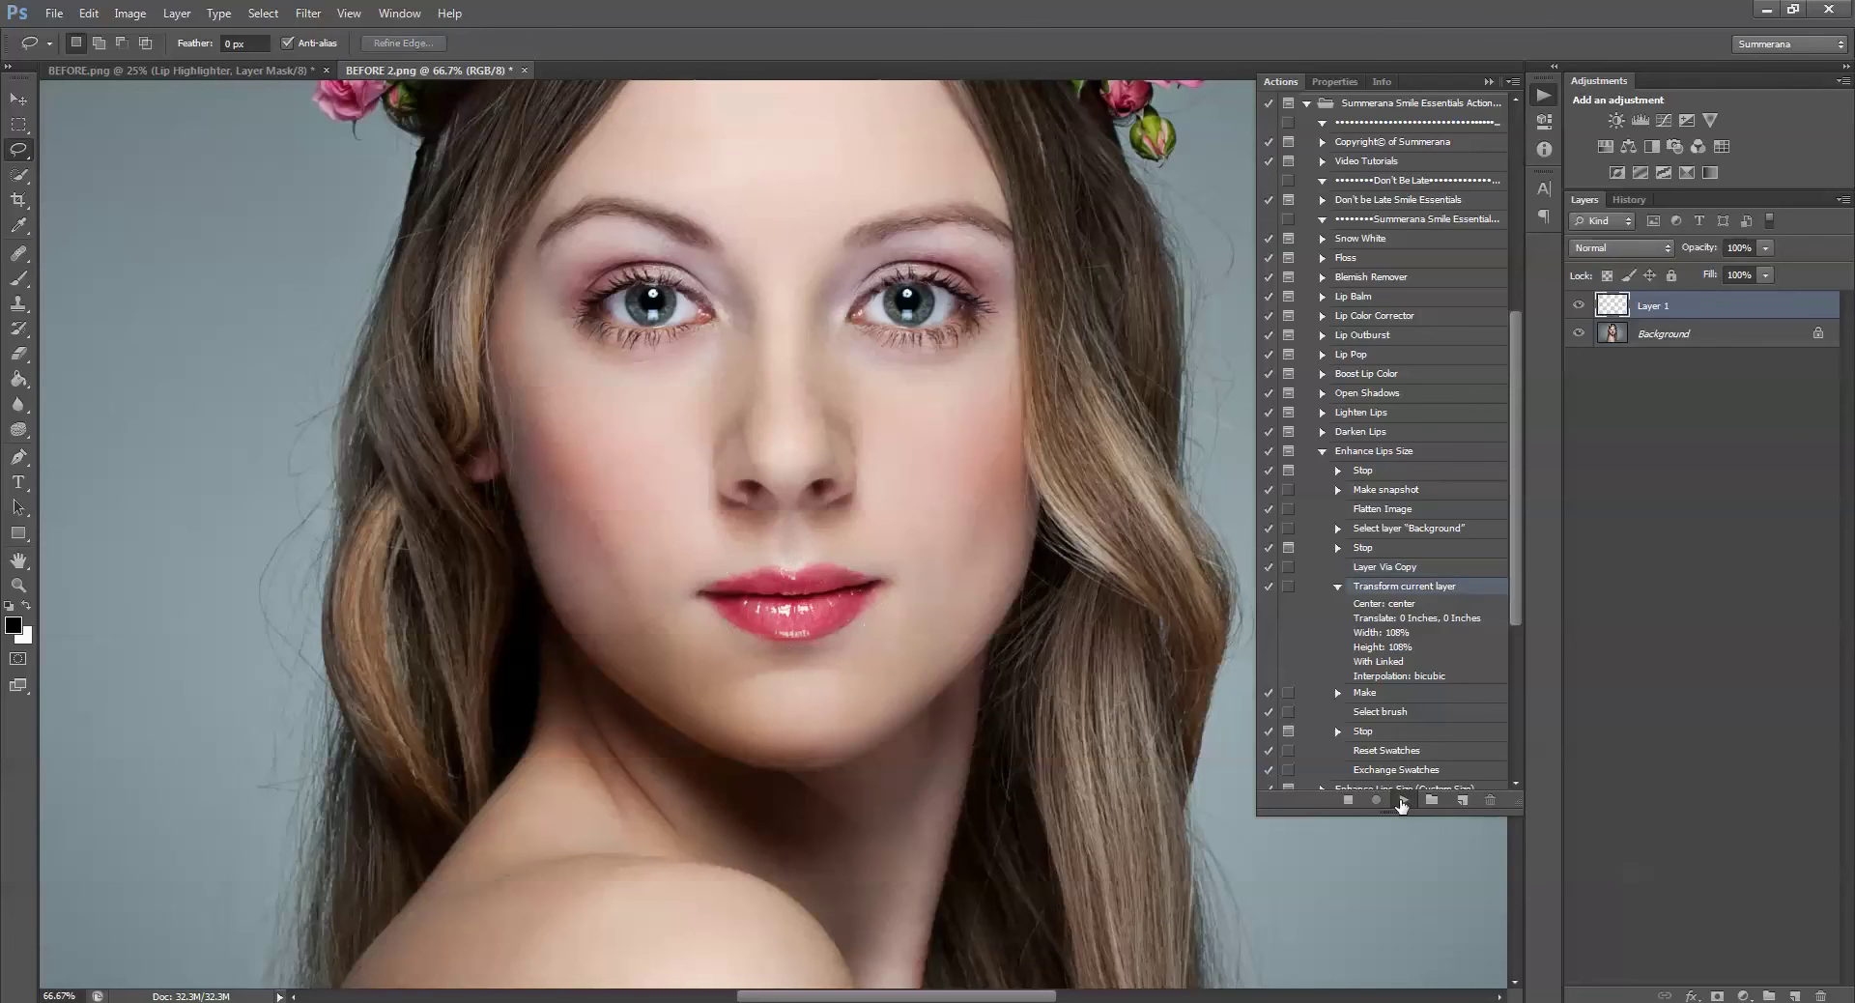
{"action": "left_click", "coordinate": [959, 408]}
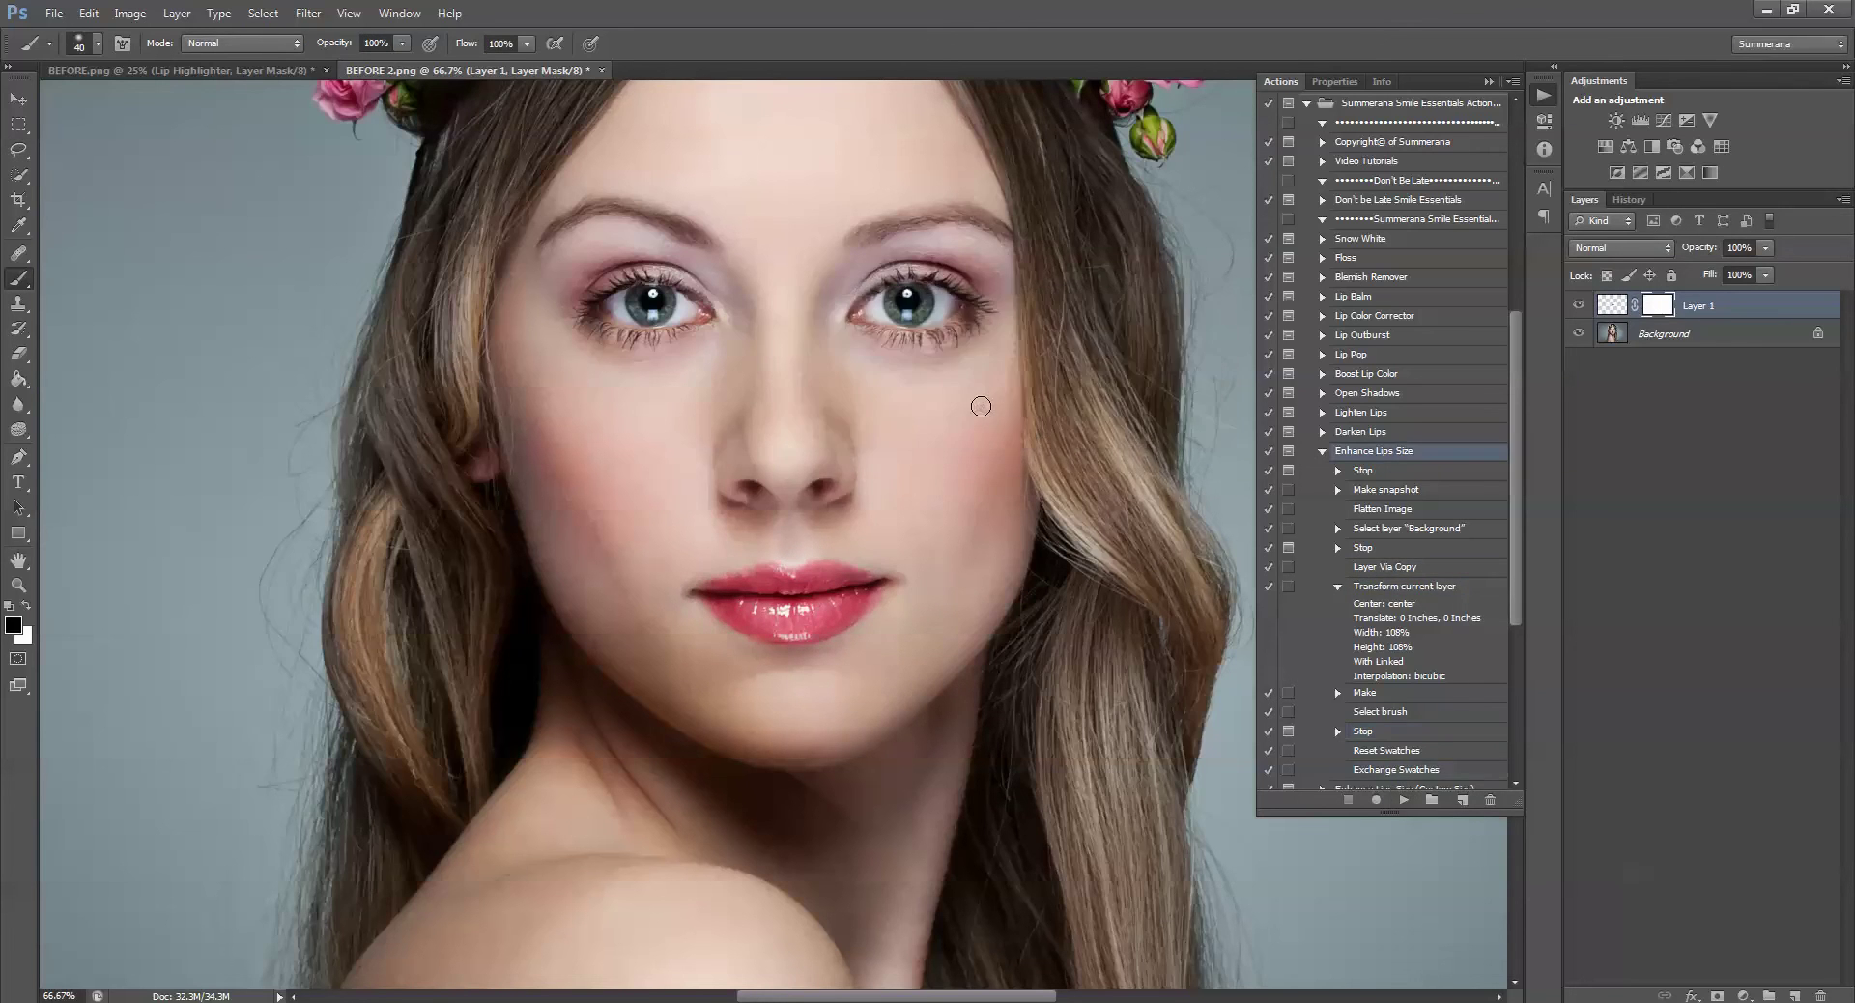
{"action": "key", "text": "bracketleft"}
{"action": "key", "text": "bracketleft"}
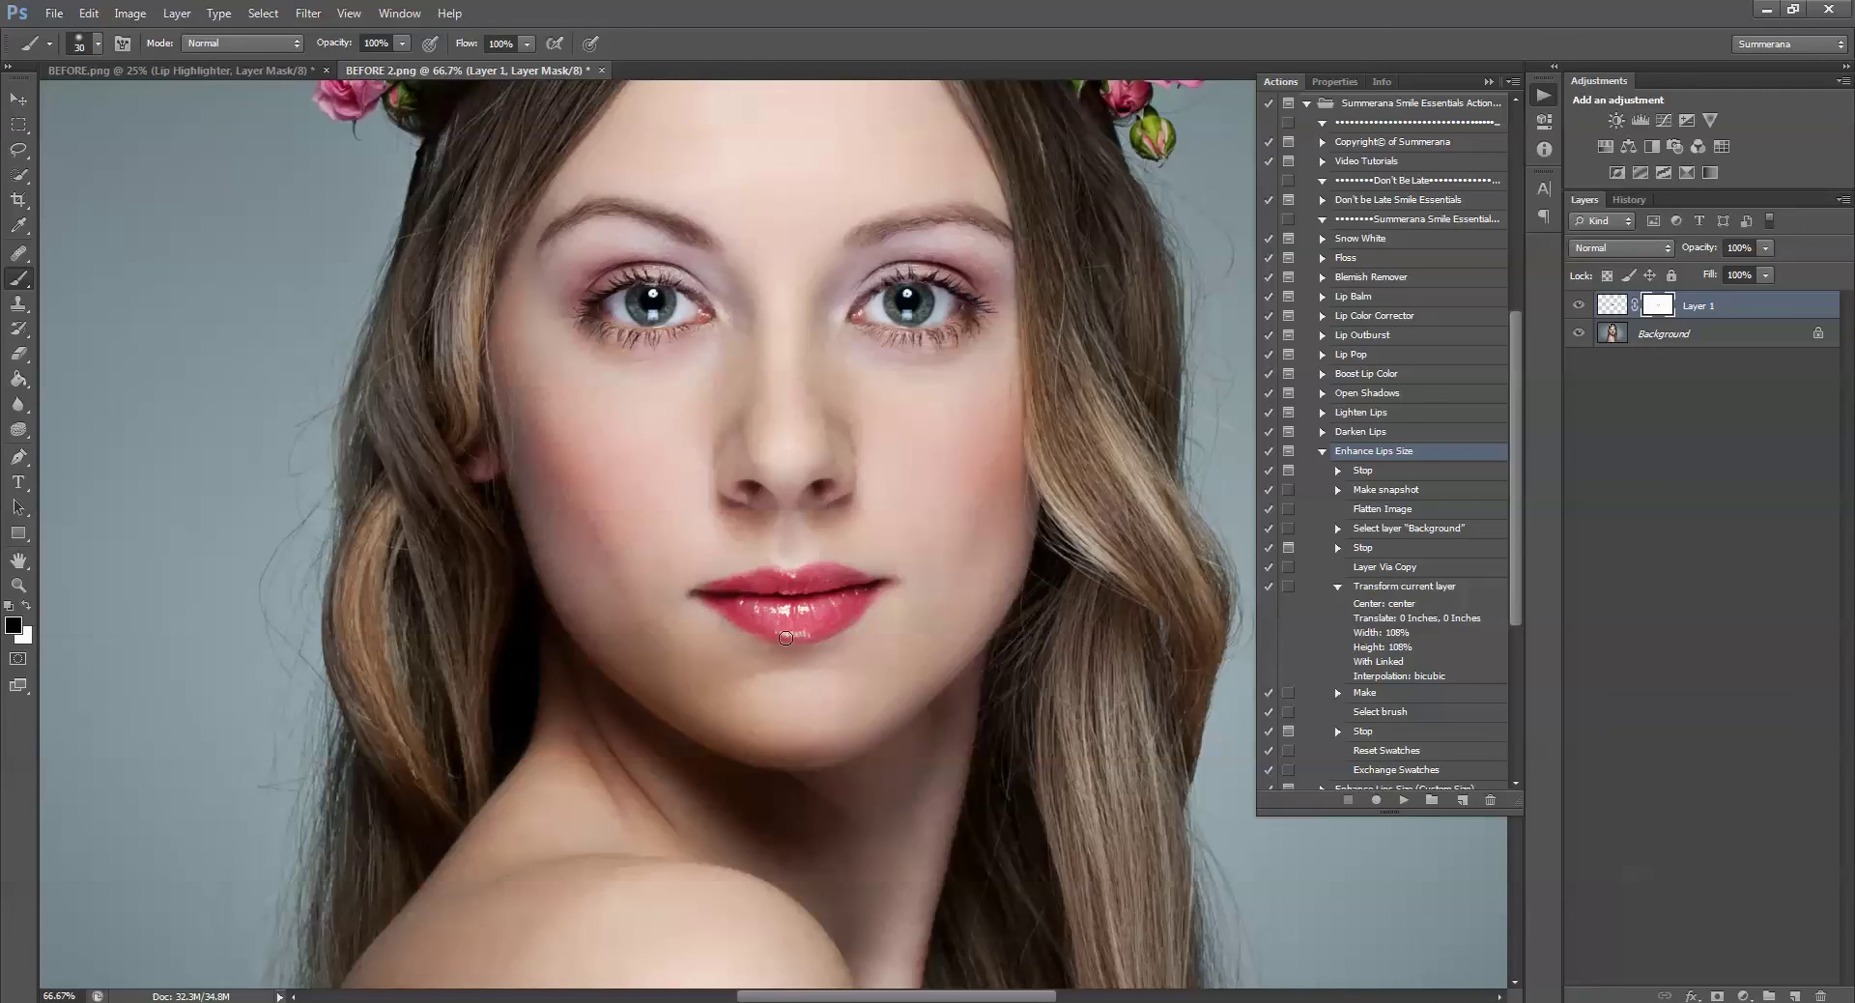
{"action": "key", "text": "alt+e"}
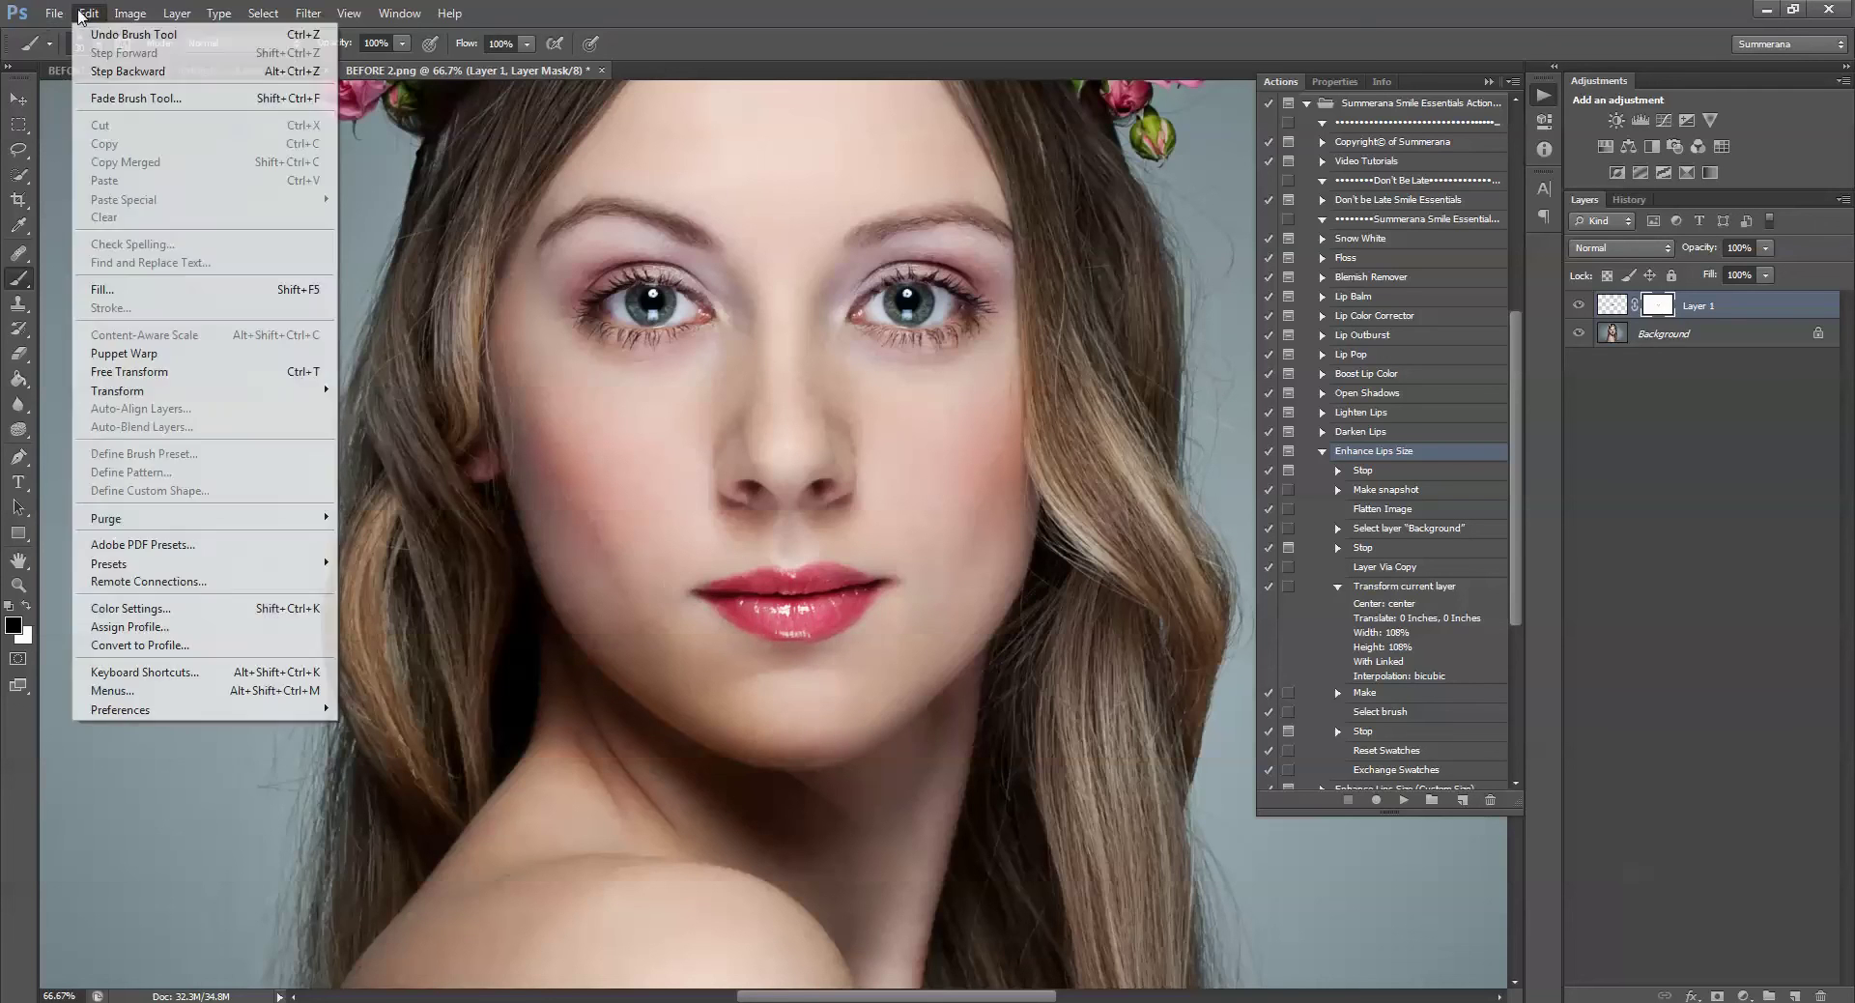
{"action": "key", "text": "Escape"}
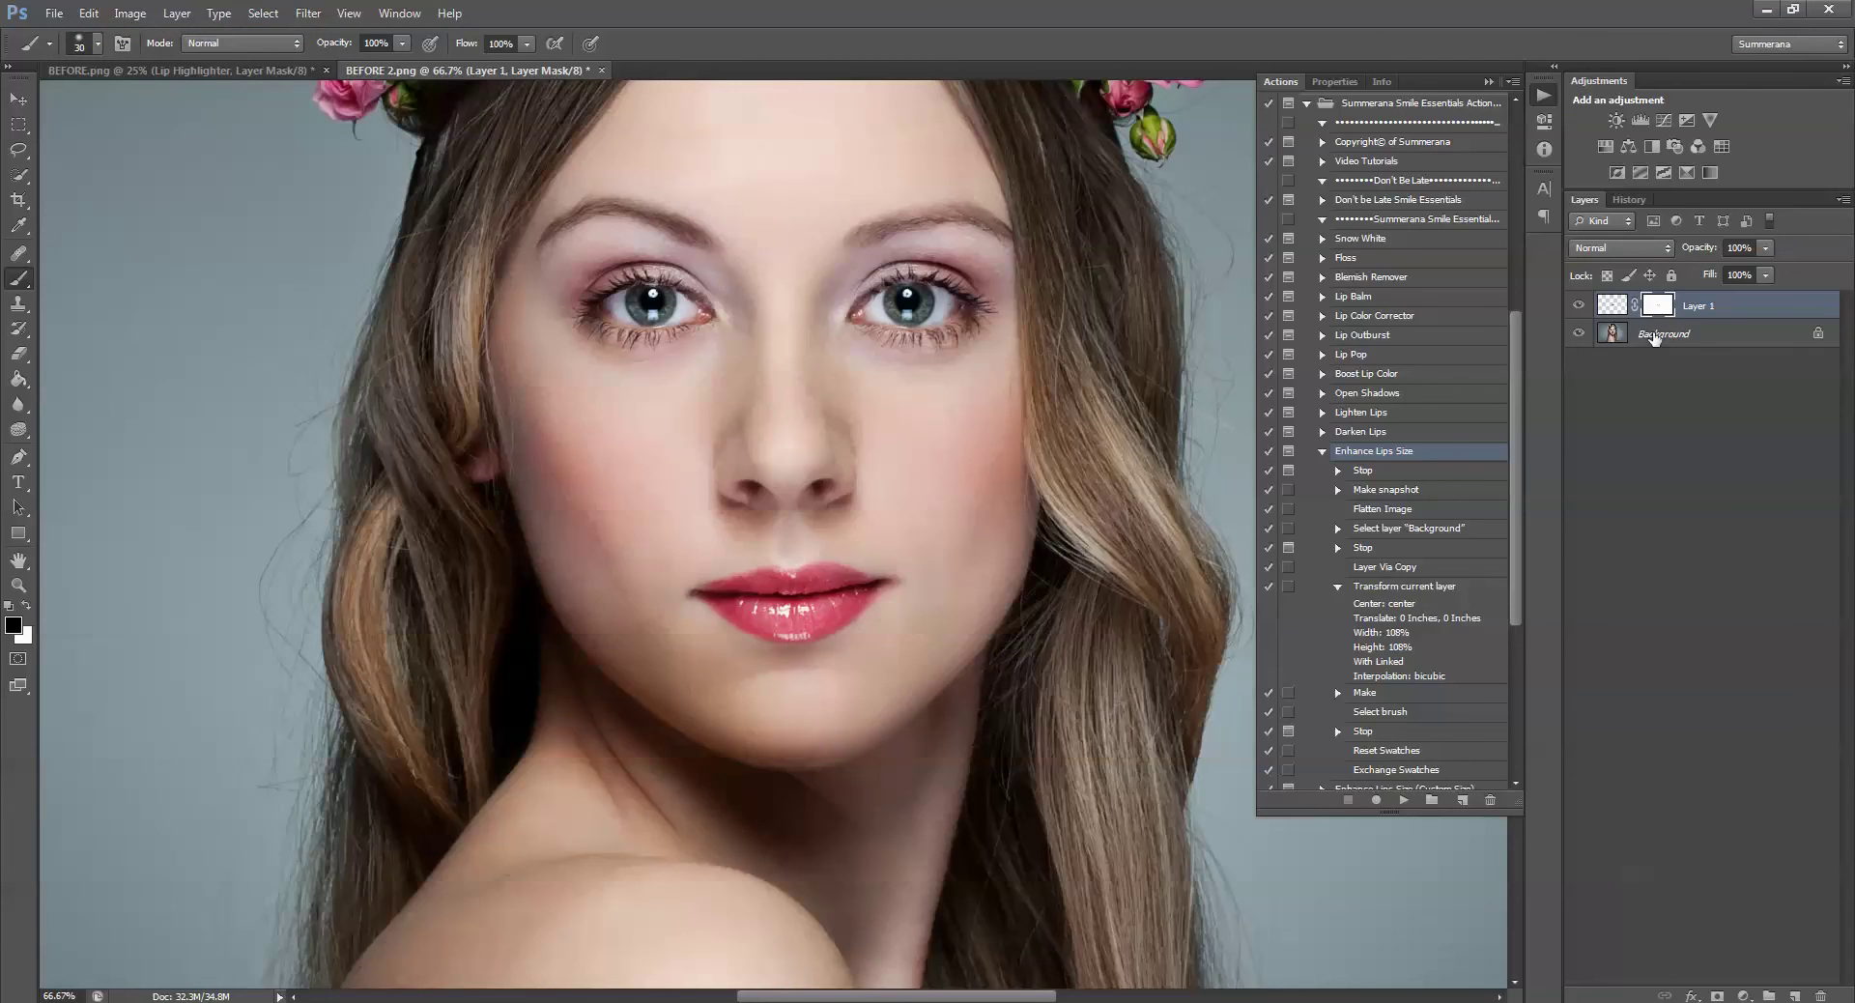
{"action": "left_click", "coordinate": [1579, 306]}
{"action": "key", "text": "ctrl+minus"}
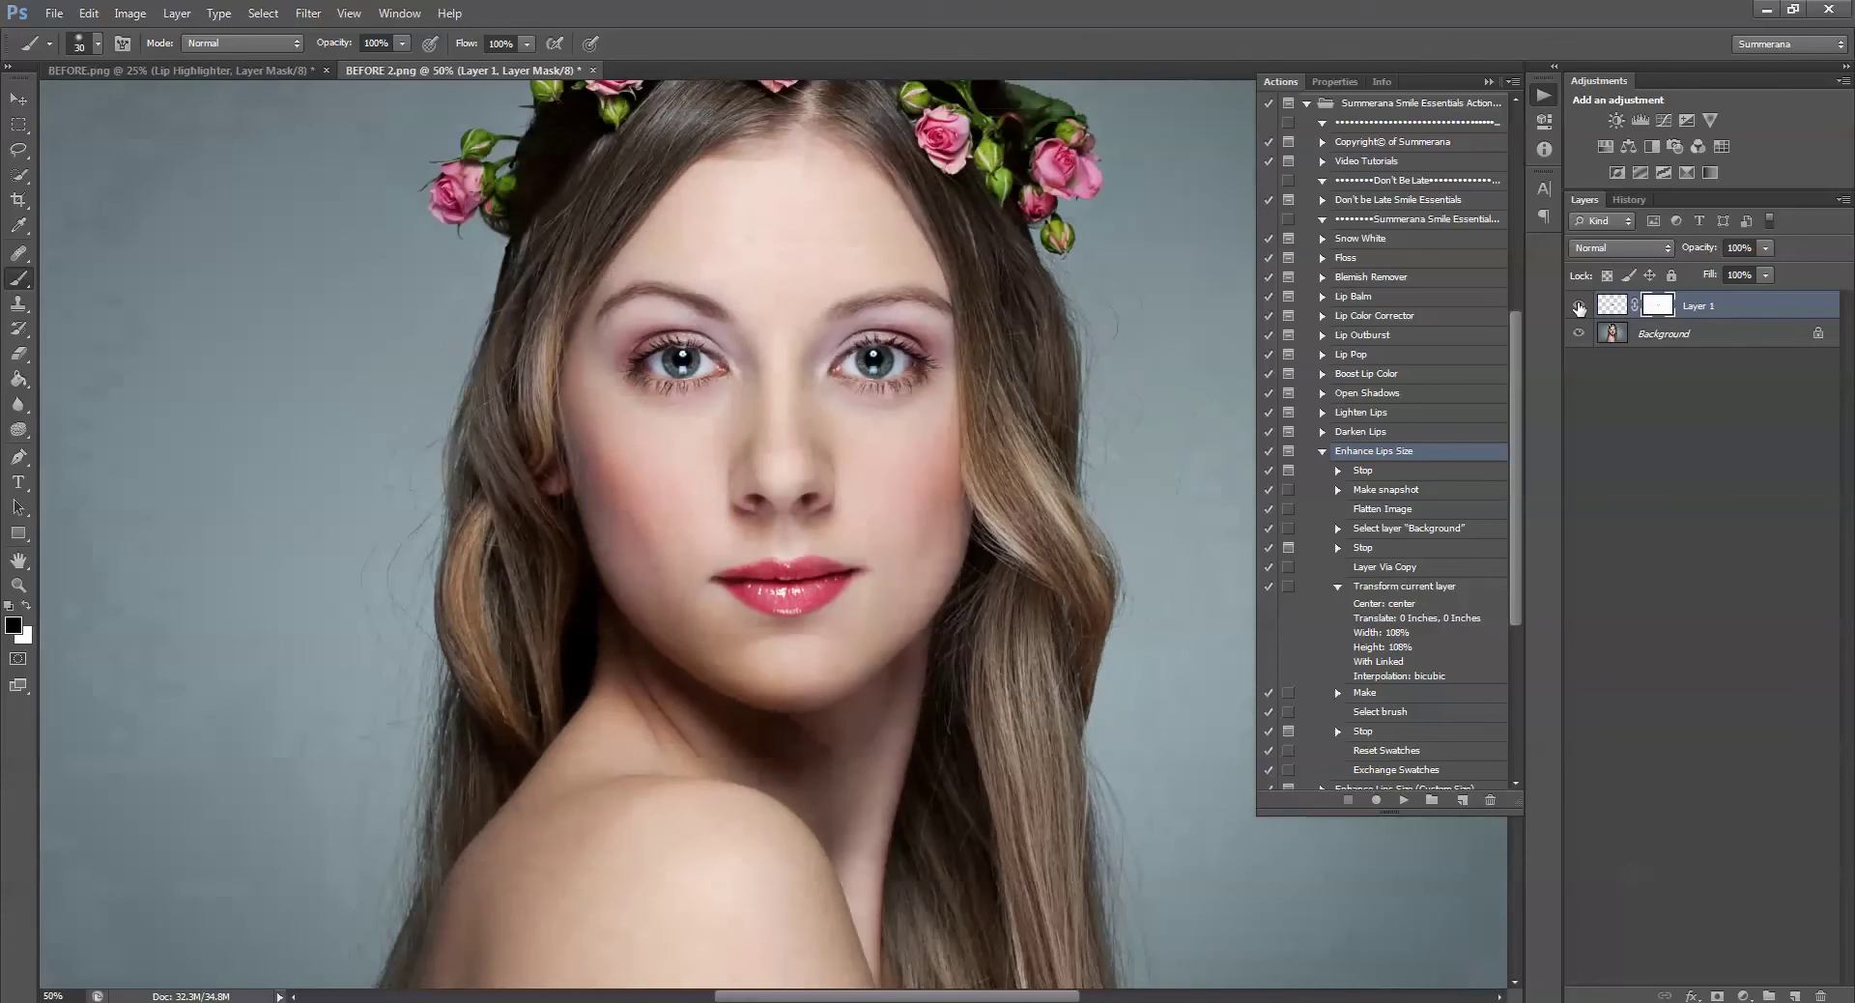
Toggle Layer 1 on and off to compare the earlier lip enlargement, leaving it hidden
{"action": "left_click", "coordinate": [1579, 306]}
{"action": "key", "text": "ctrl+minus"}
{"action": "left_click", "coordinate": [1321, 451]}
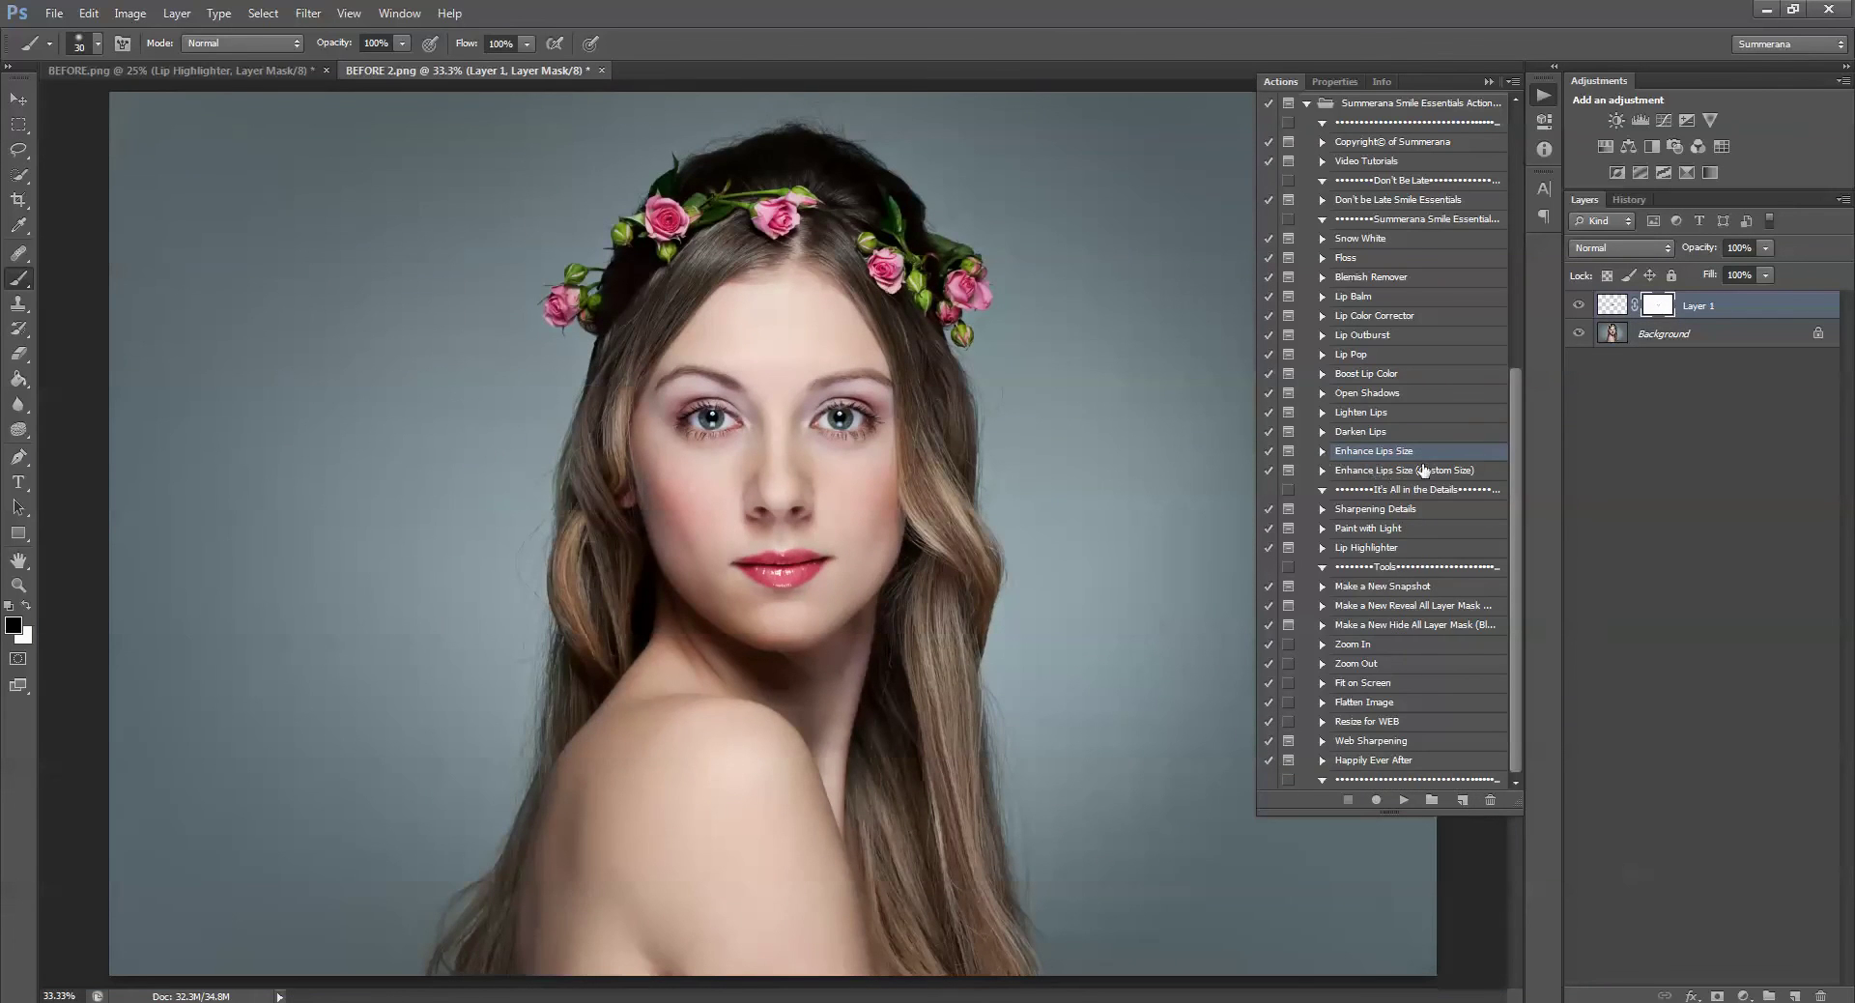
{"action": "left_click", "coordinate": [1578, 307]}
{"action": "left_click", "coordinate": [1578, 308]}
{"action": "left_click", "coordinate": [1579, 308]}
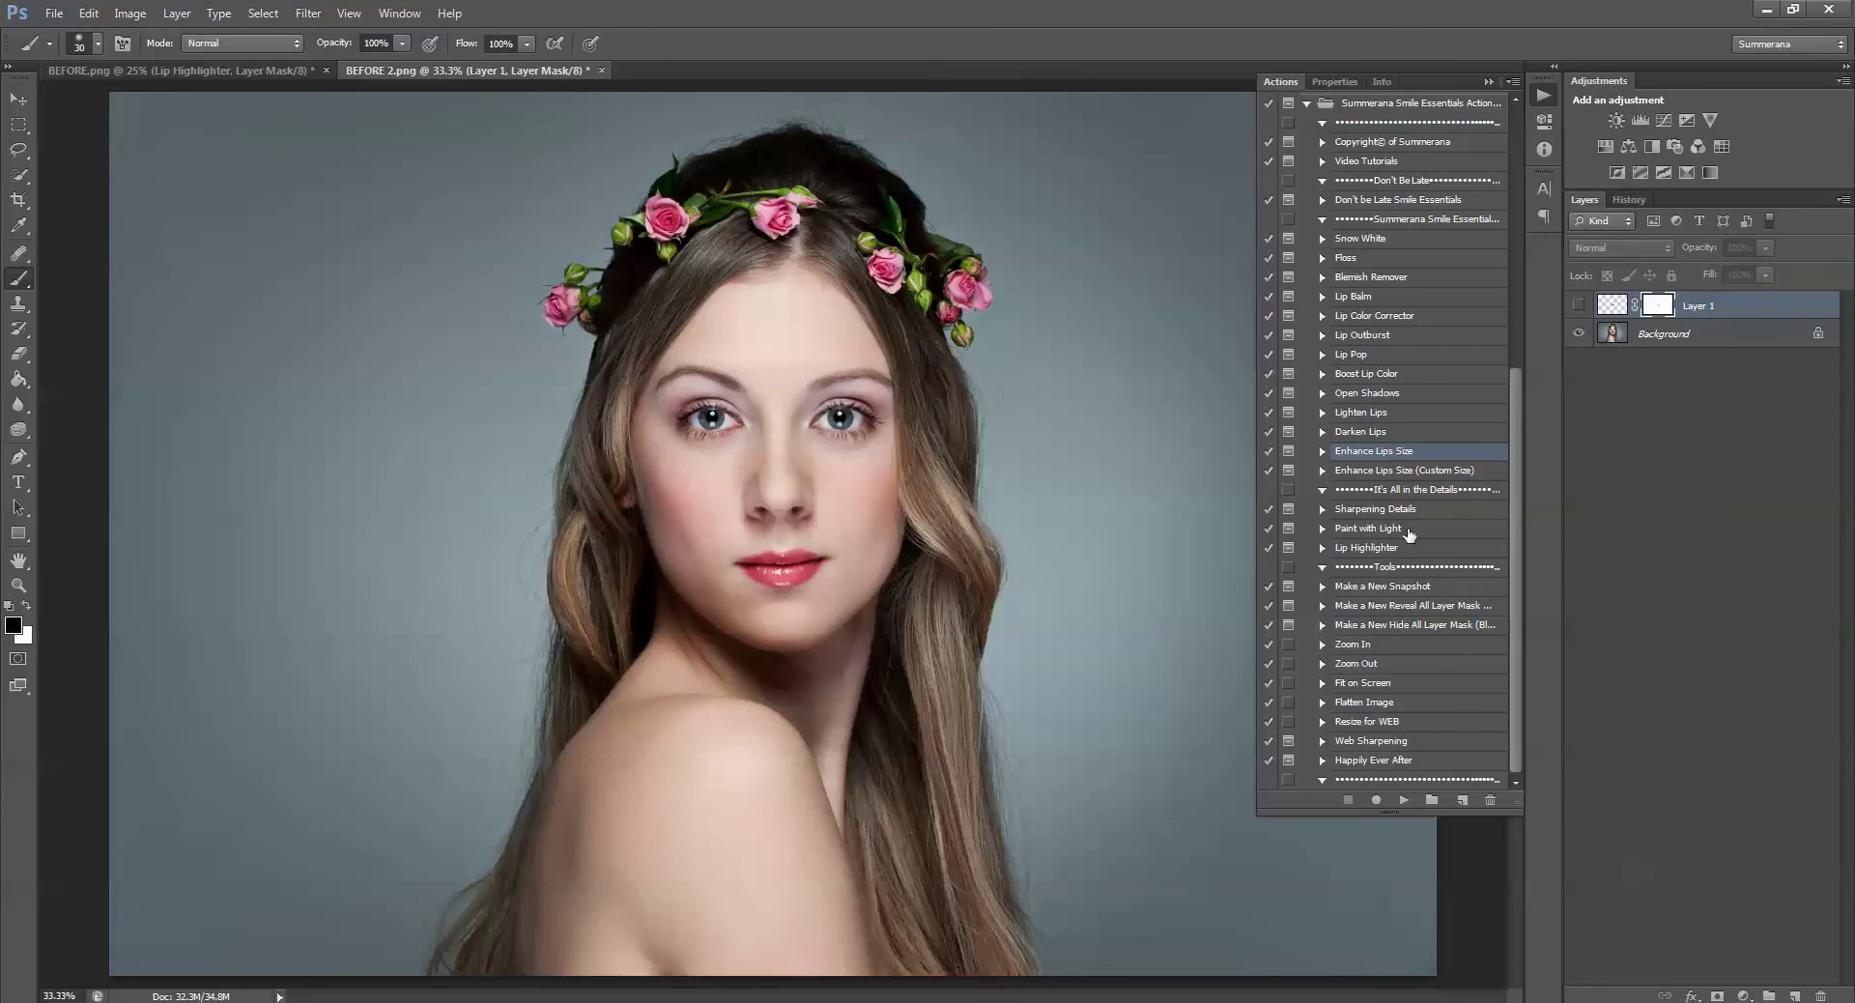
Run Enhance Lips Size (Custom Size), accept flattening, and lasso around the woman's lips
{"action": "left_click", "coordinate": [1408, 471]}
{"action": "left_click", "coordinate": [1403, 800]}
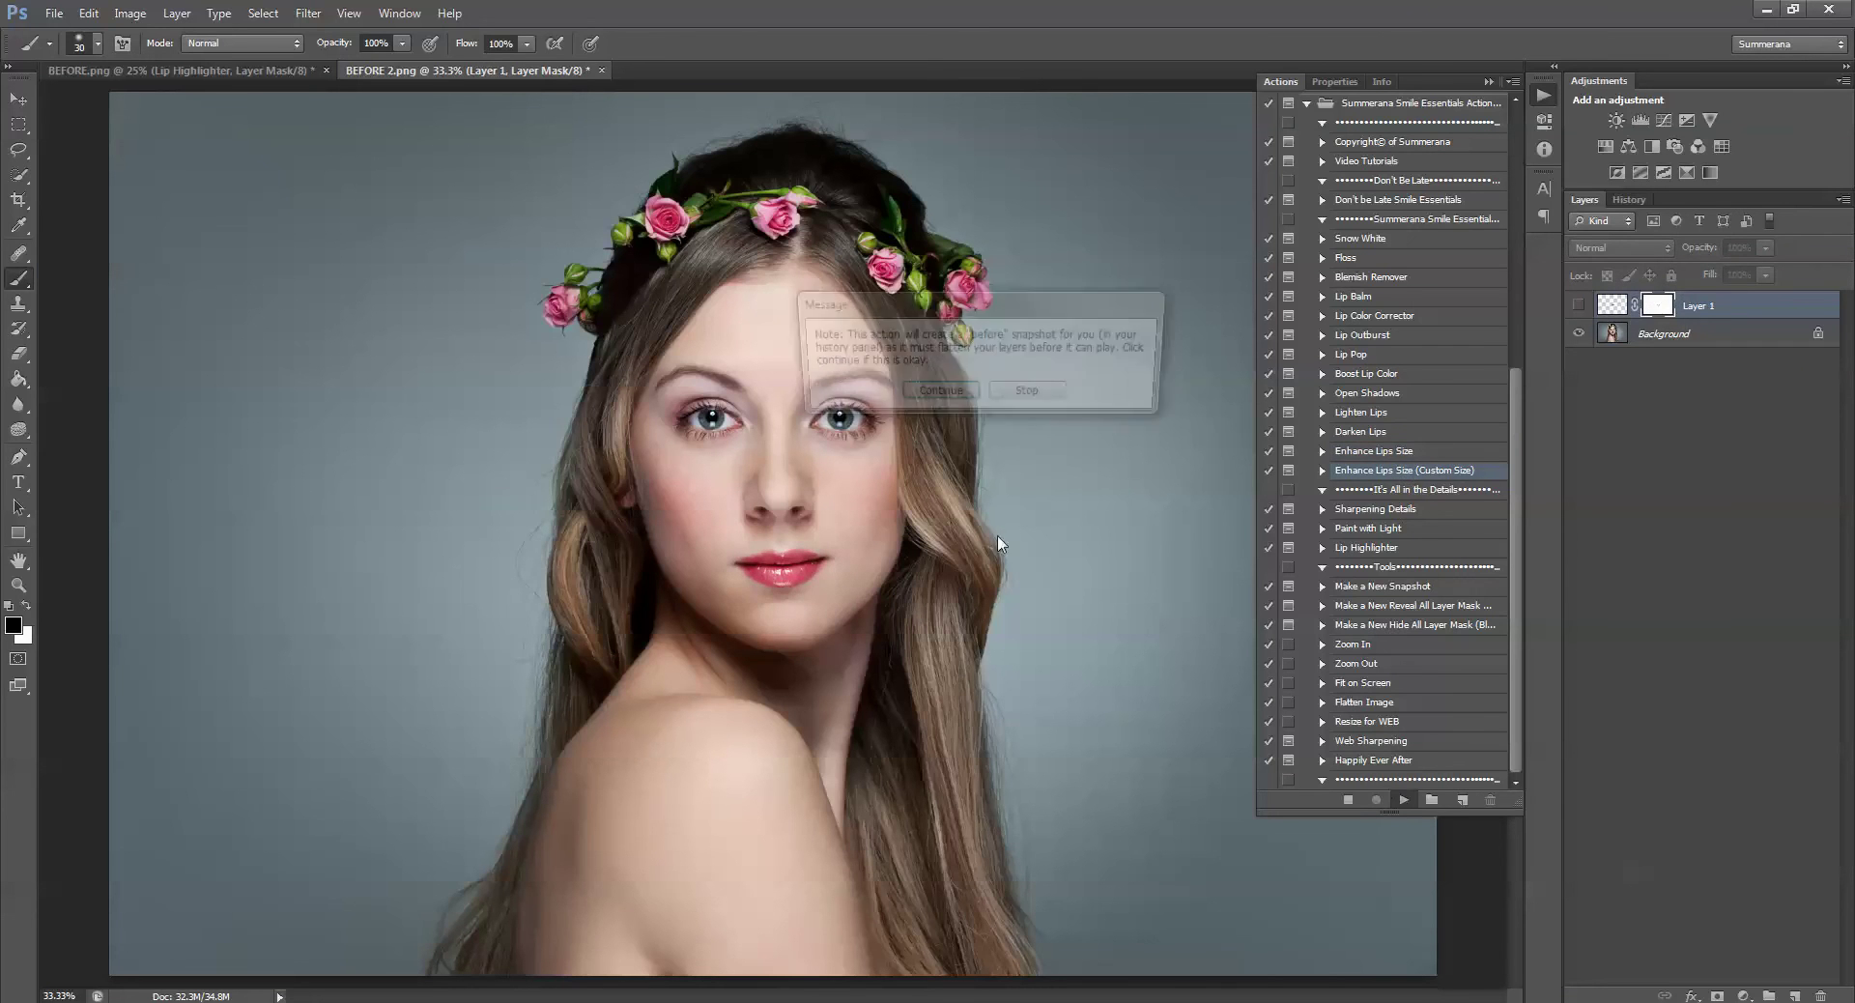
{"action": "left_click", "coordinate": [934, 396]}
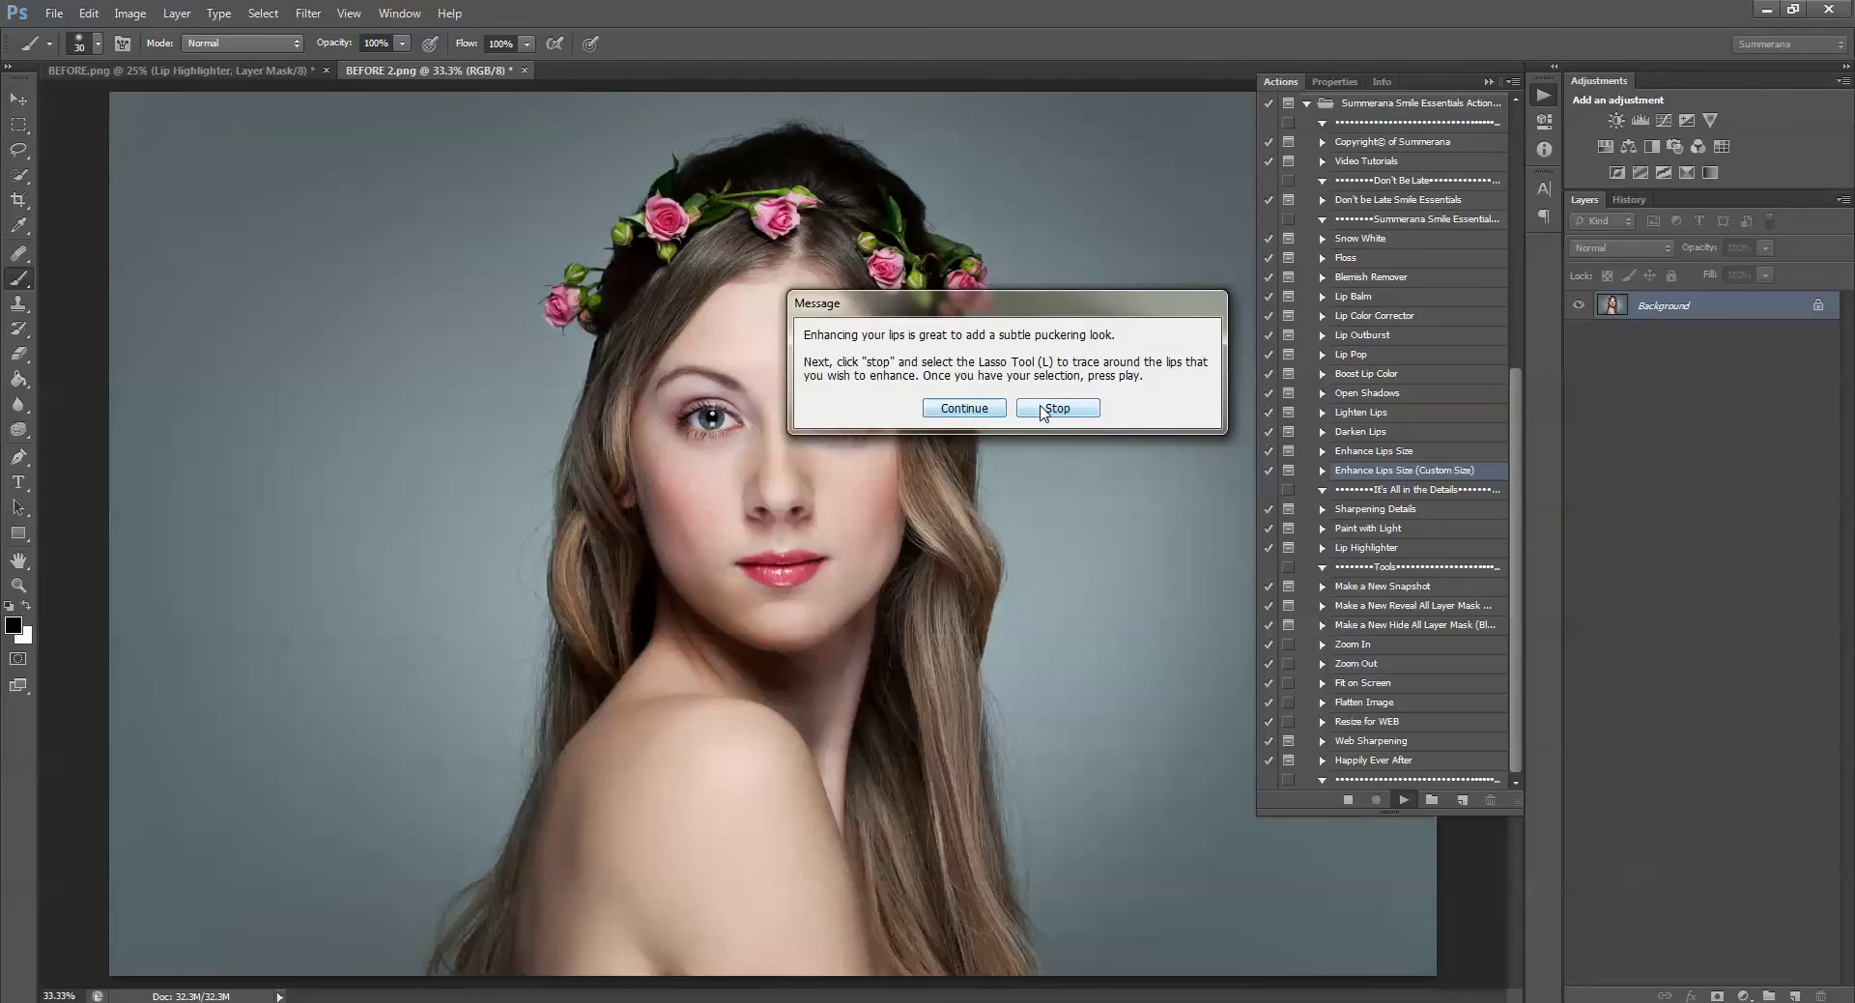
{"action": "key", "text": "Return"}
{"action": "key", "text": "l"}
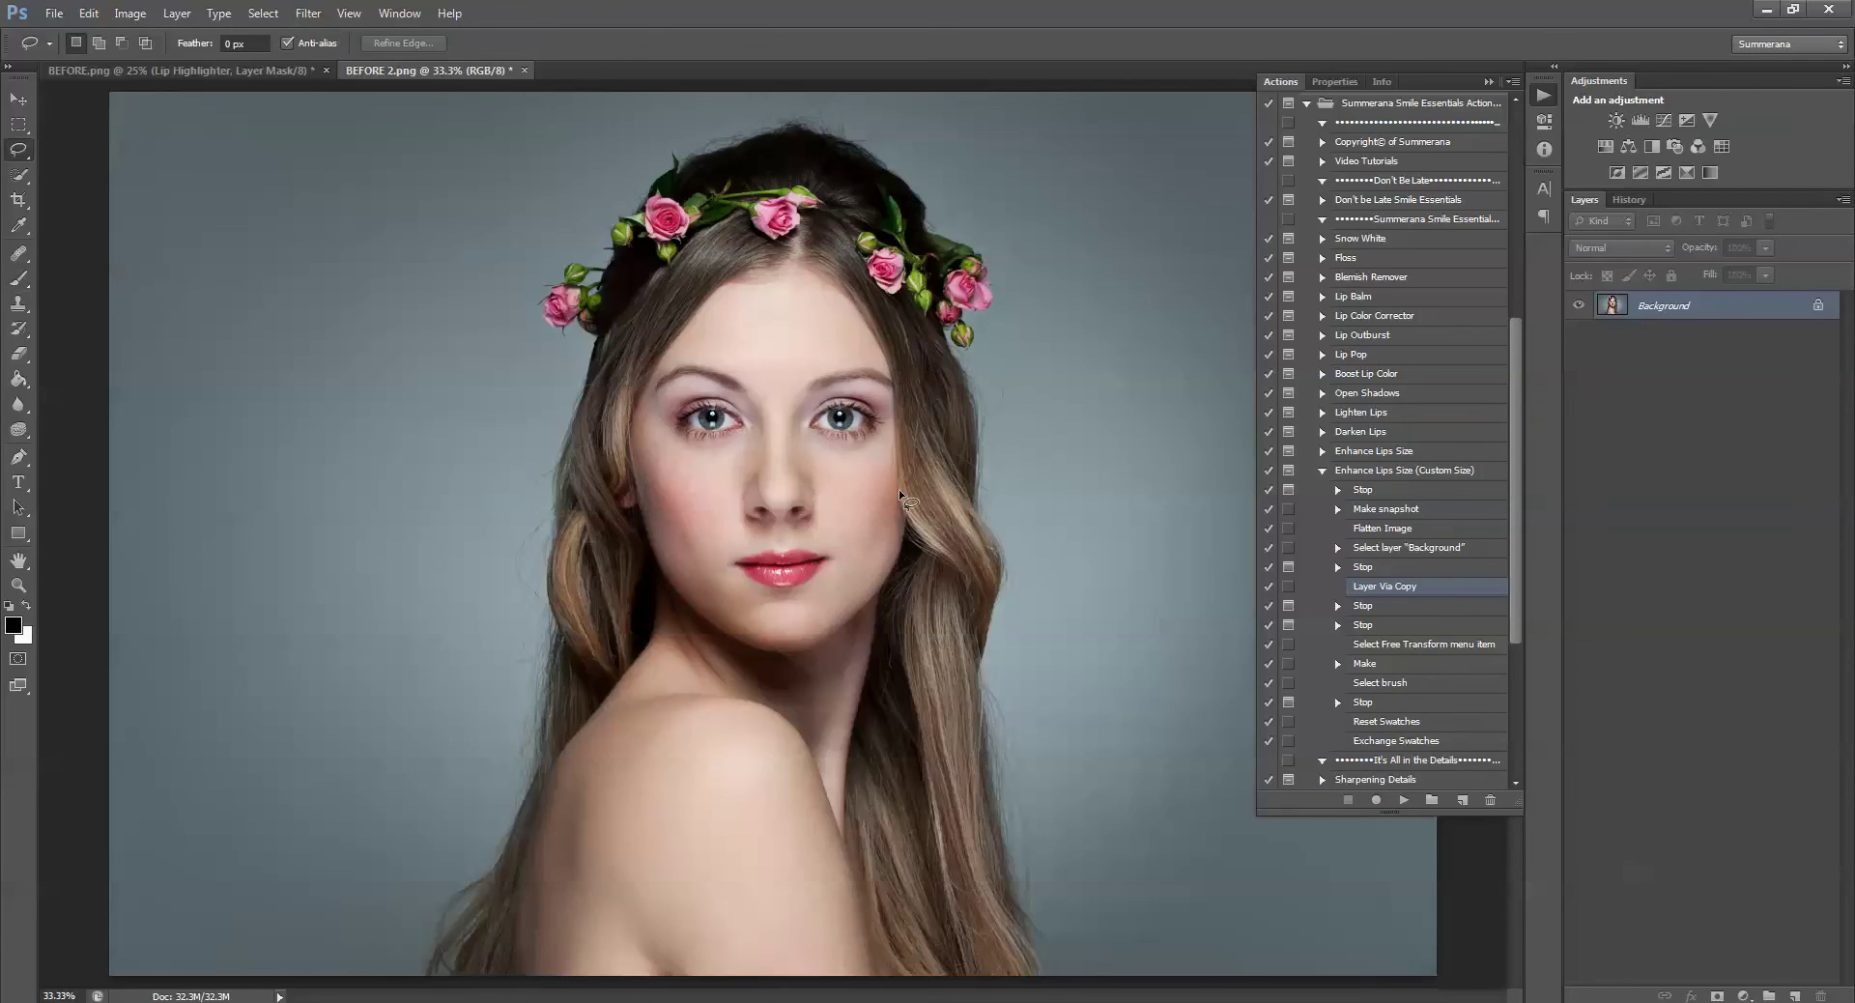
{"action": "key", "text": "ctrl+plus"}
{"action": "key", "text": "ctrl+plus"}
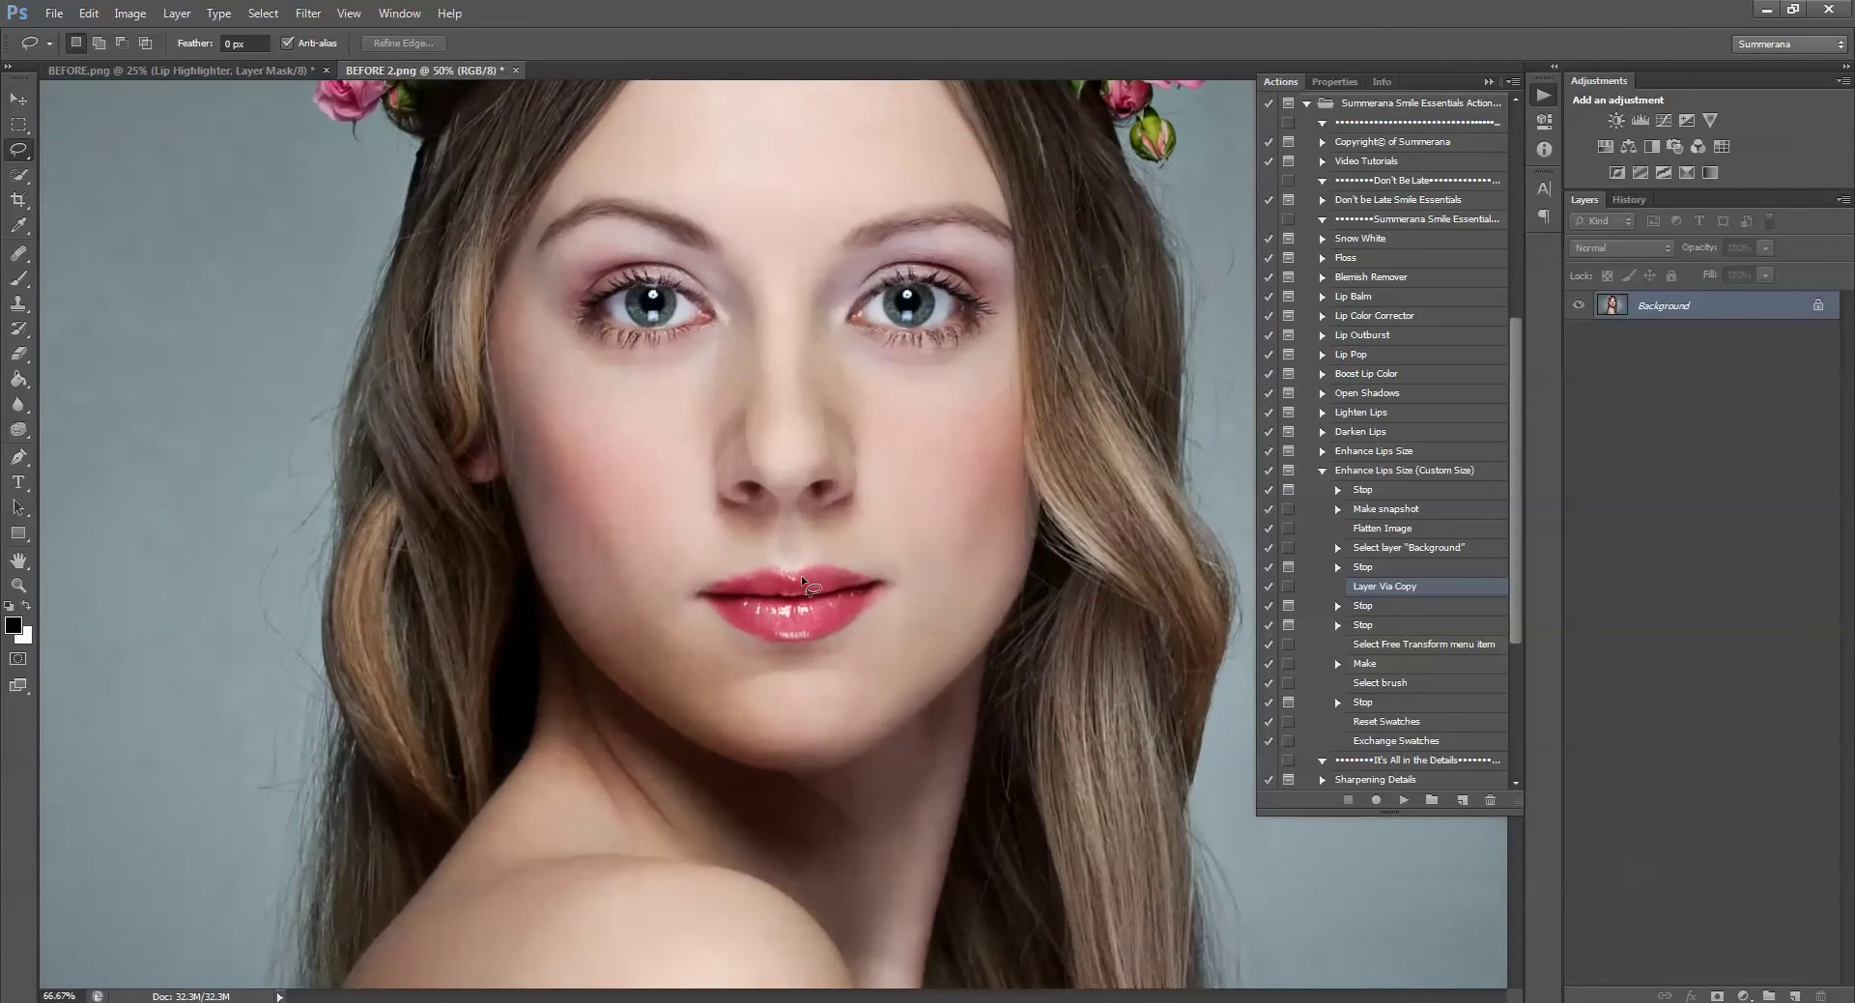
{"action": "mouse_move", "coordinate": [802, 560]}
{"action": "left_mouse_down"}
{"action": "mouse_move", "coordinate": [692, 600]}
{"action": "mouse_move", "coordinate": [741, 644]}
{"action": "mouse_move", "coordinate": [807, 649]}
{"action": "mouse_move", "coordinate": [897, 581]}
{"action": "mouse_move", "coordinate": [803, 559]}
{"action": "left_mouse_up"}
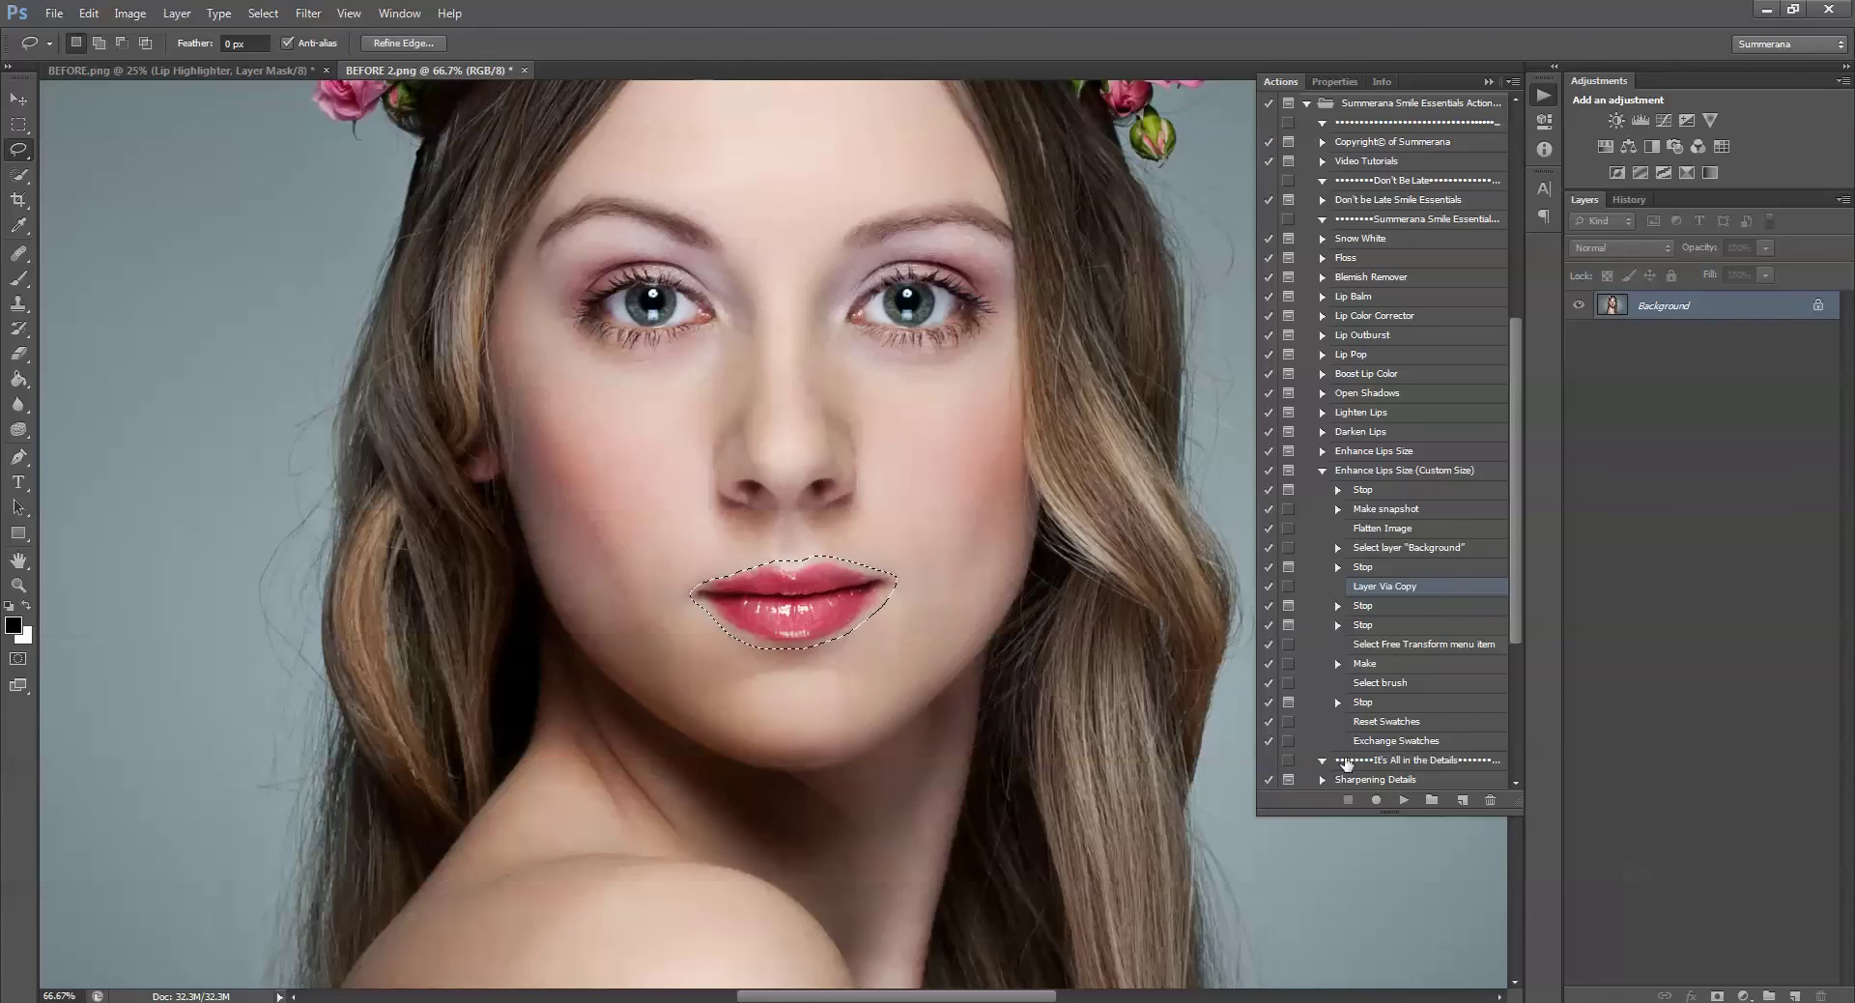
Resume the action to copy the selected lips onto a new layer for resizing
{"action": "left_click", "coordinate": [1404, 800]}
{"action": "left_click", "coordinate": [979, 396]}
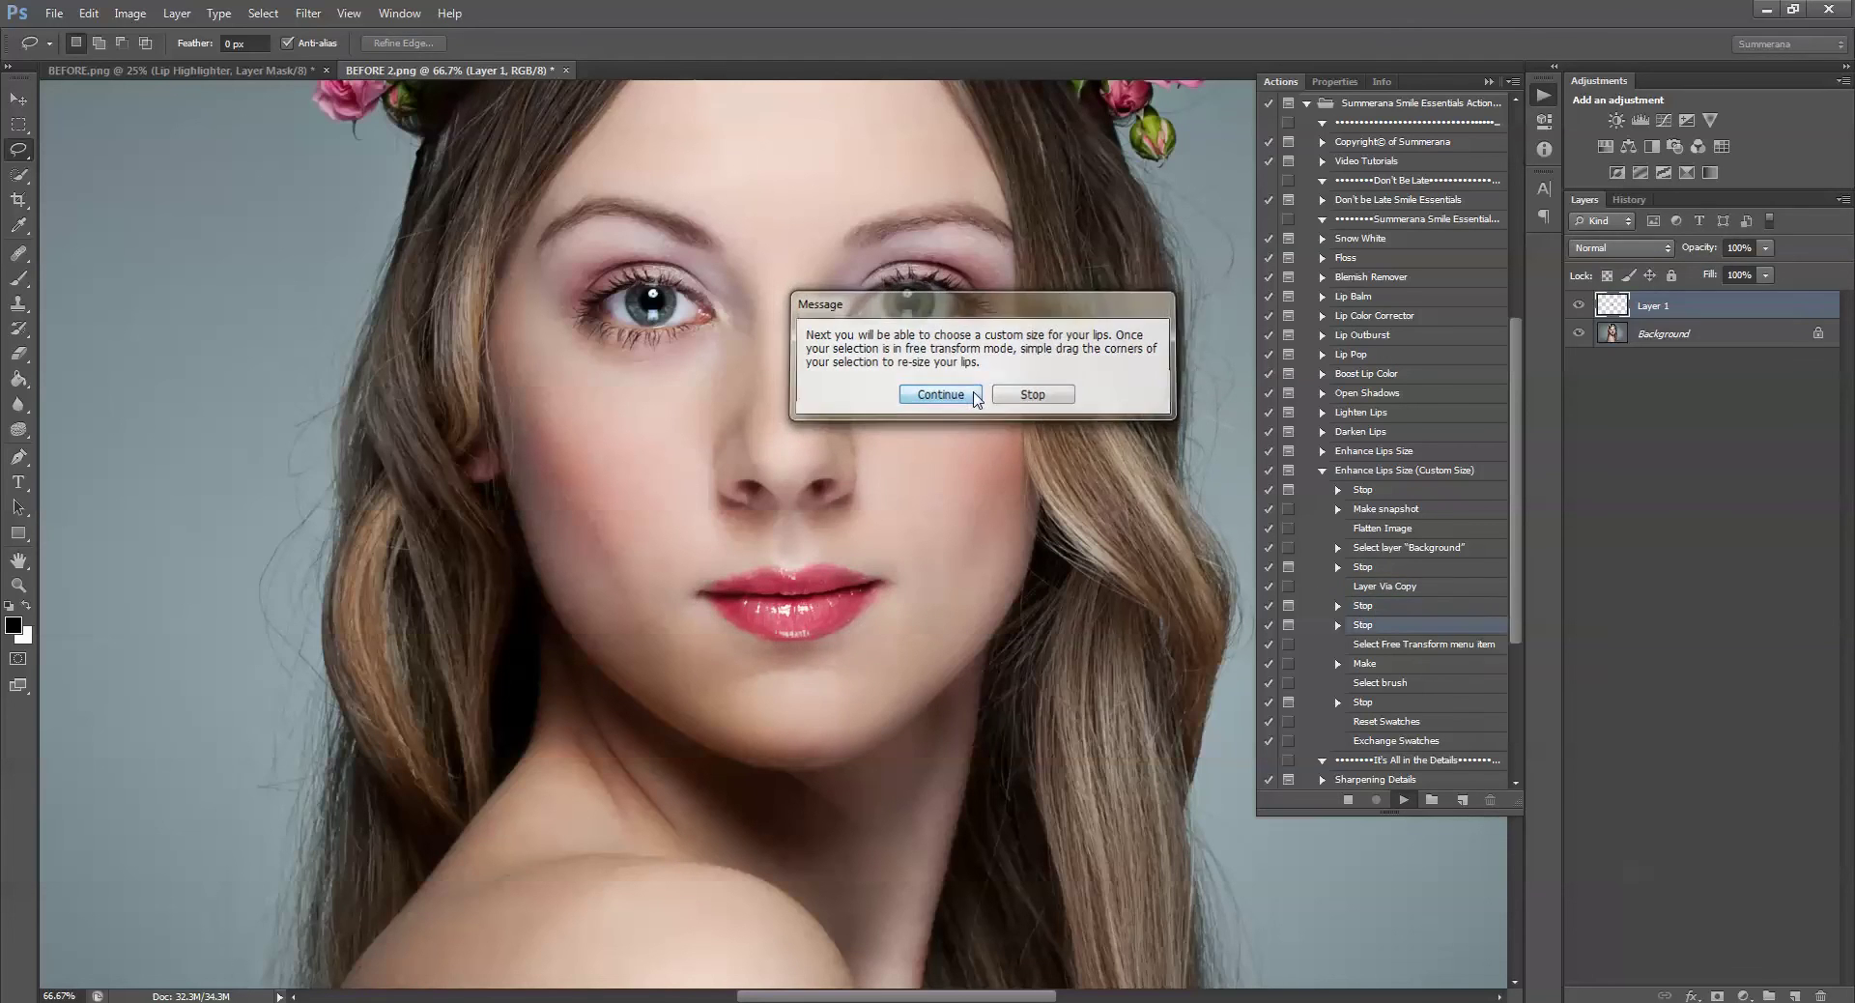
{"action": "left_click", "coordinate": [975, 395]}
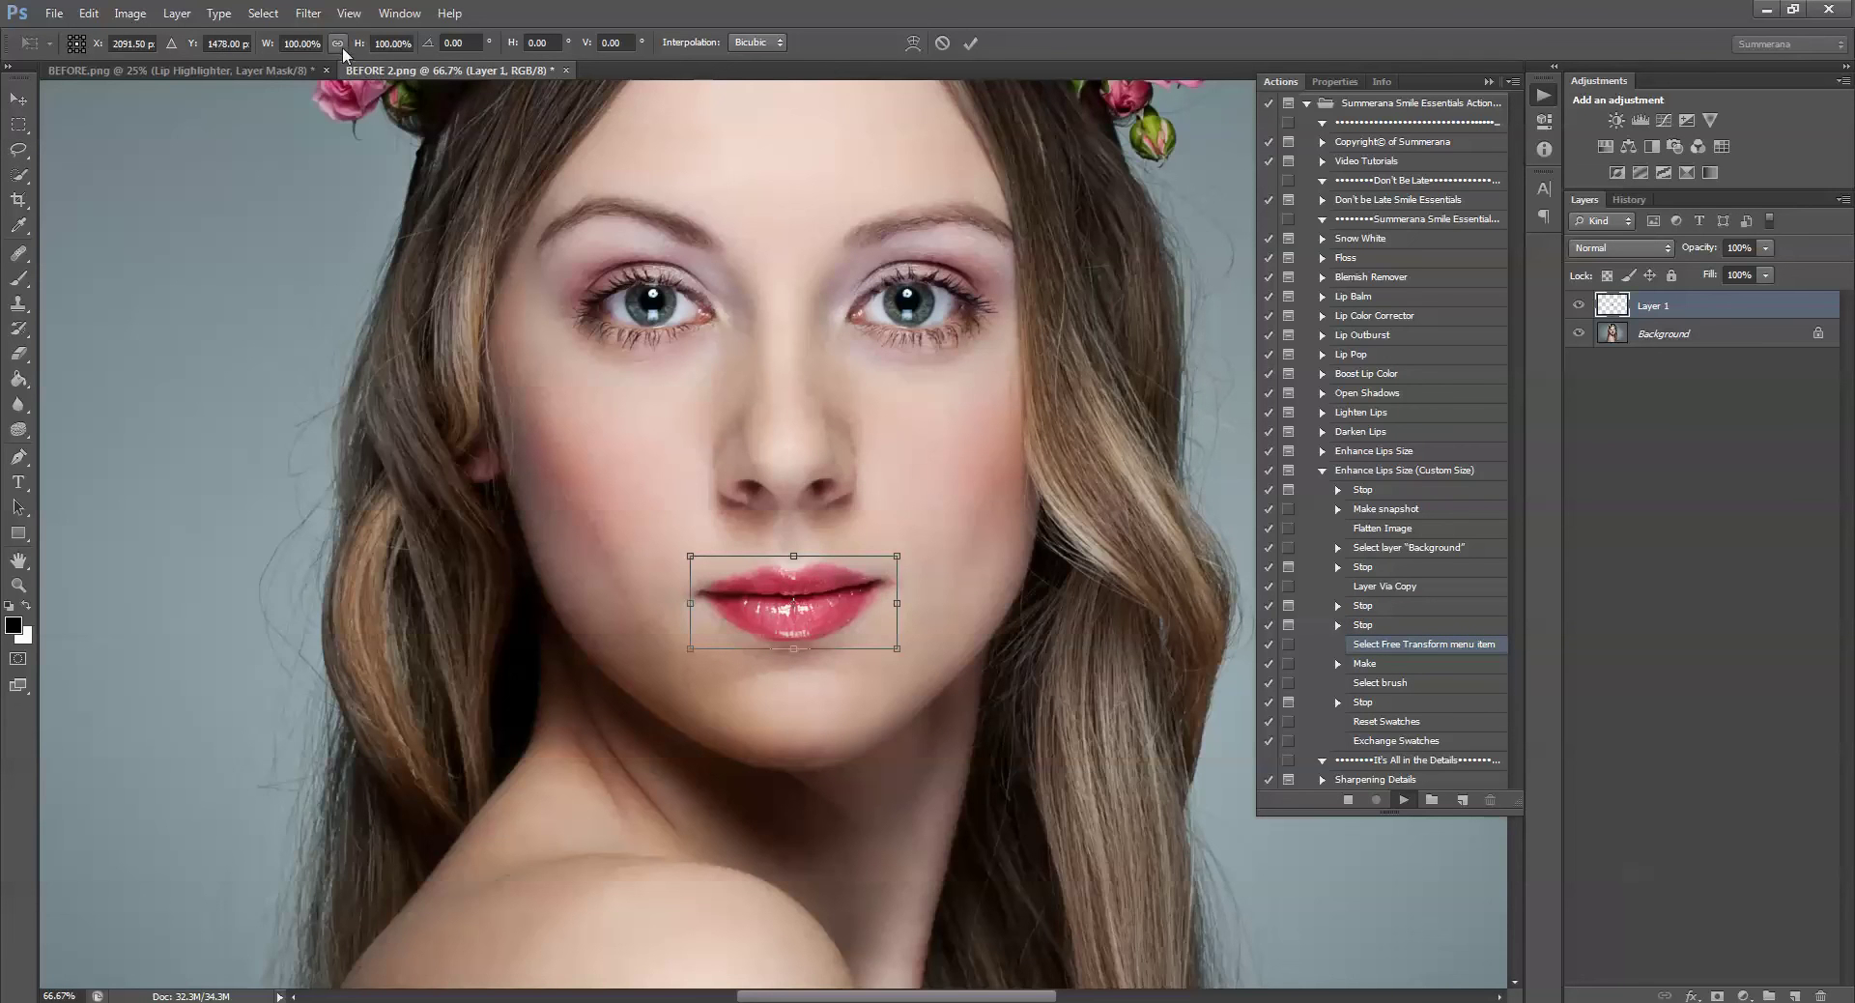
Widen the lips to about 110% using the side handles, undoing corner-scaling tries, and commit
{"action": "mouse_move", "coordinate": [898, 553]}
{"action": "left_mouse_down"}
{"action": "mouse_move", "coordinate": [982, 514]}
{"action": "mouse_move", "coordinate": [900, 555]}
{"action": "left_mouse_up"}
{"action": "left_click", "coordinate": [88, 13]}
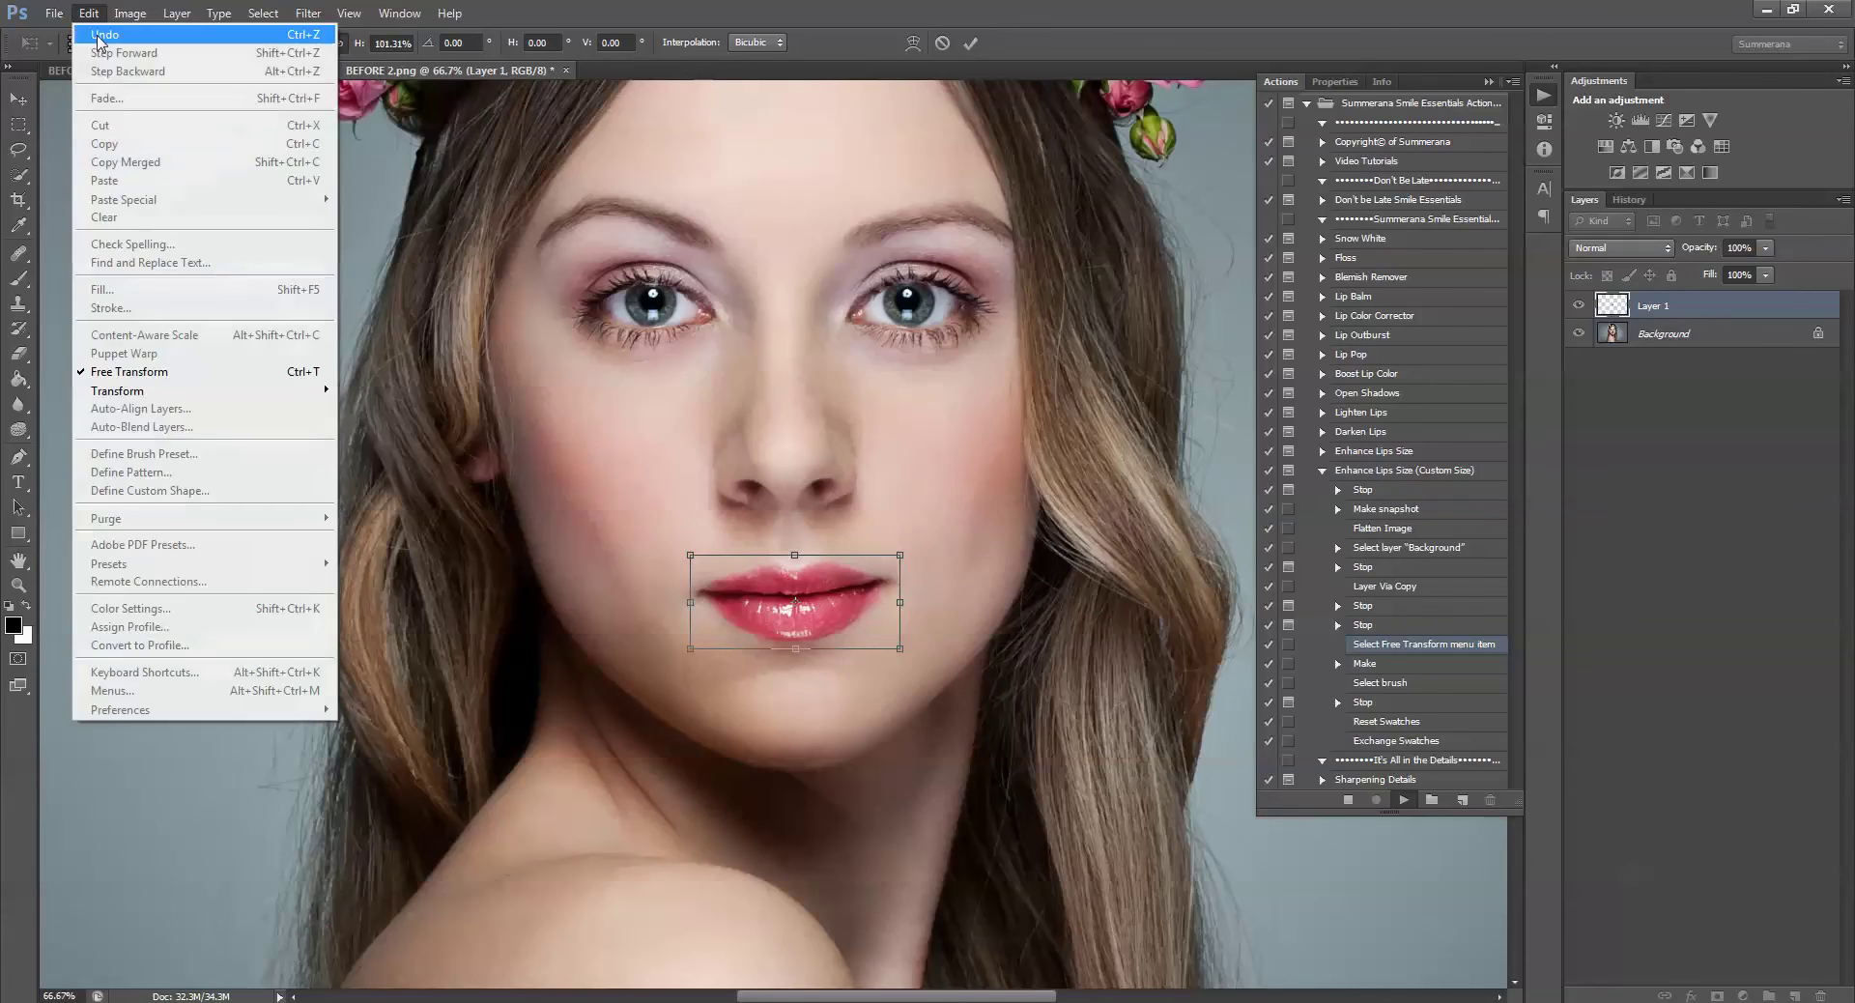
{"action": "left_click", "coordinate": [101, 33]}
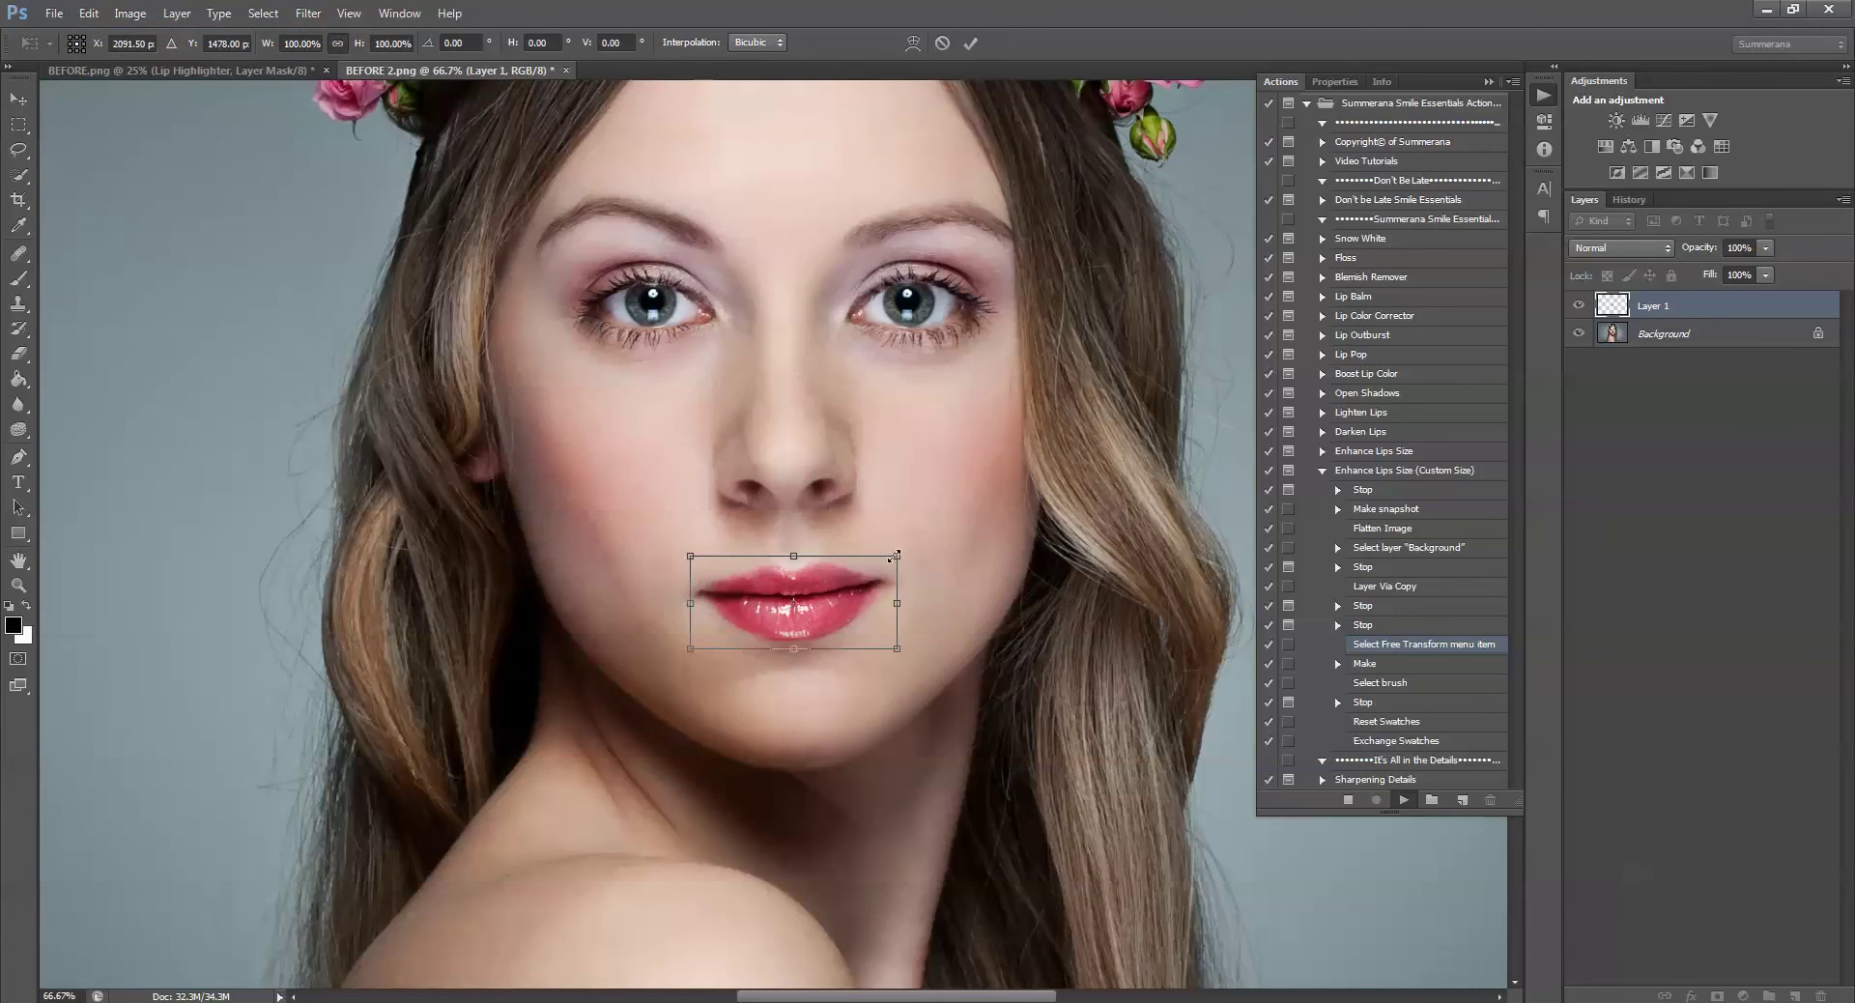
{"action": "left_click_drag", "start_coordinate": [895, 557], "coordinate": [905, 551]}
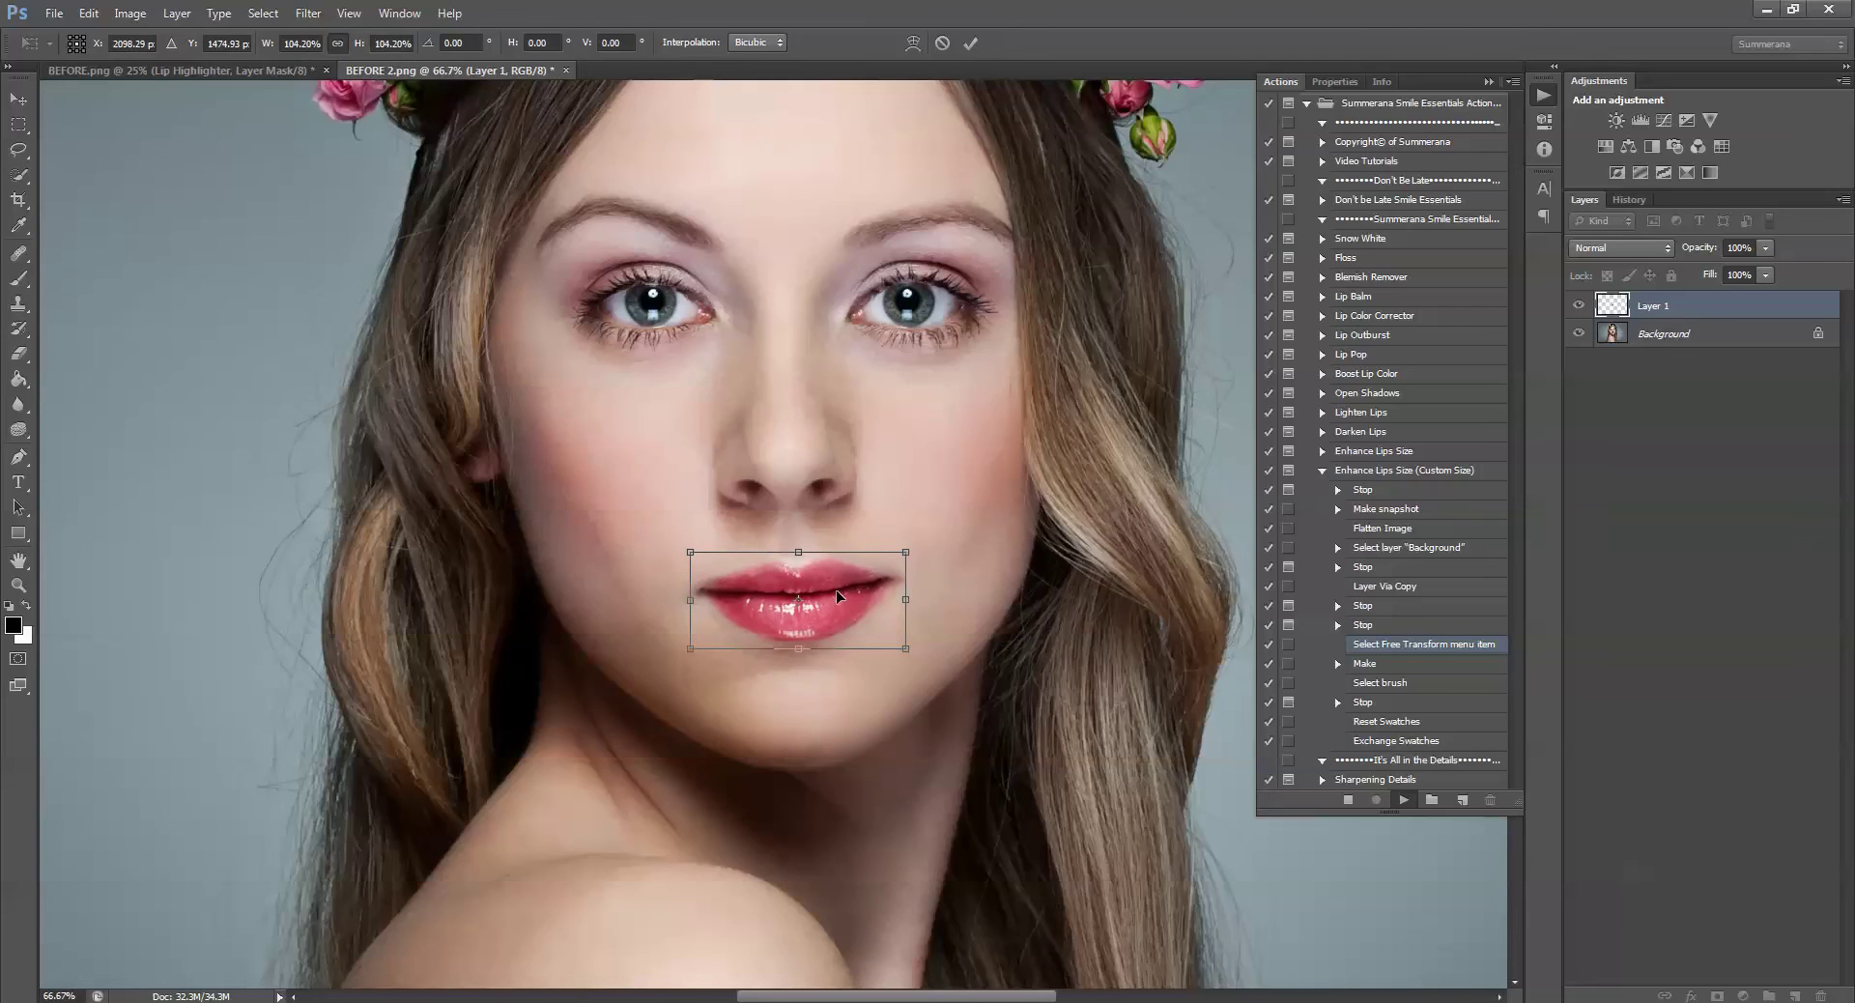
{"action": "left_click", "coordinate": [88, 12]}
{"action": "left_click", "coordinate": [101, 33]}
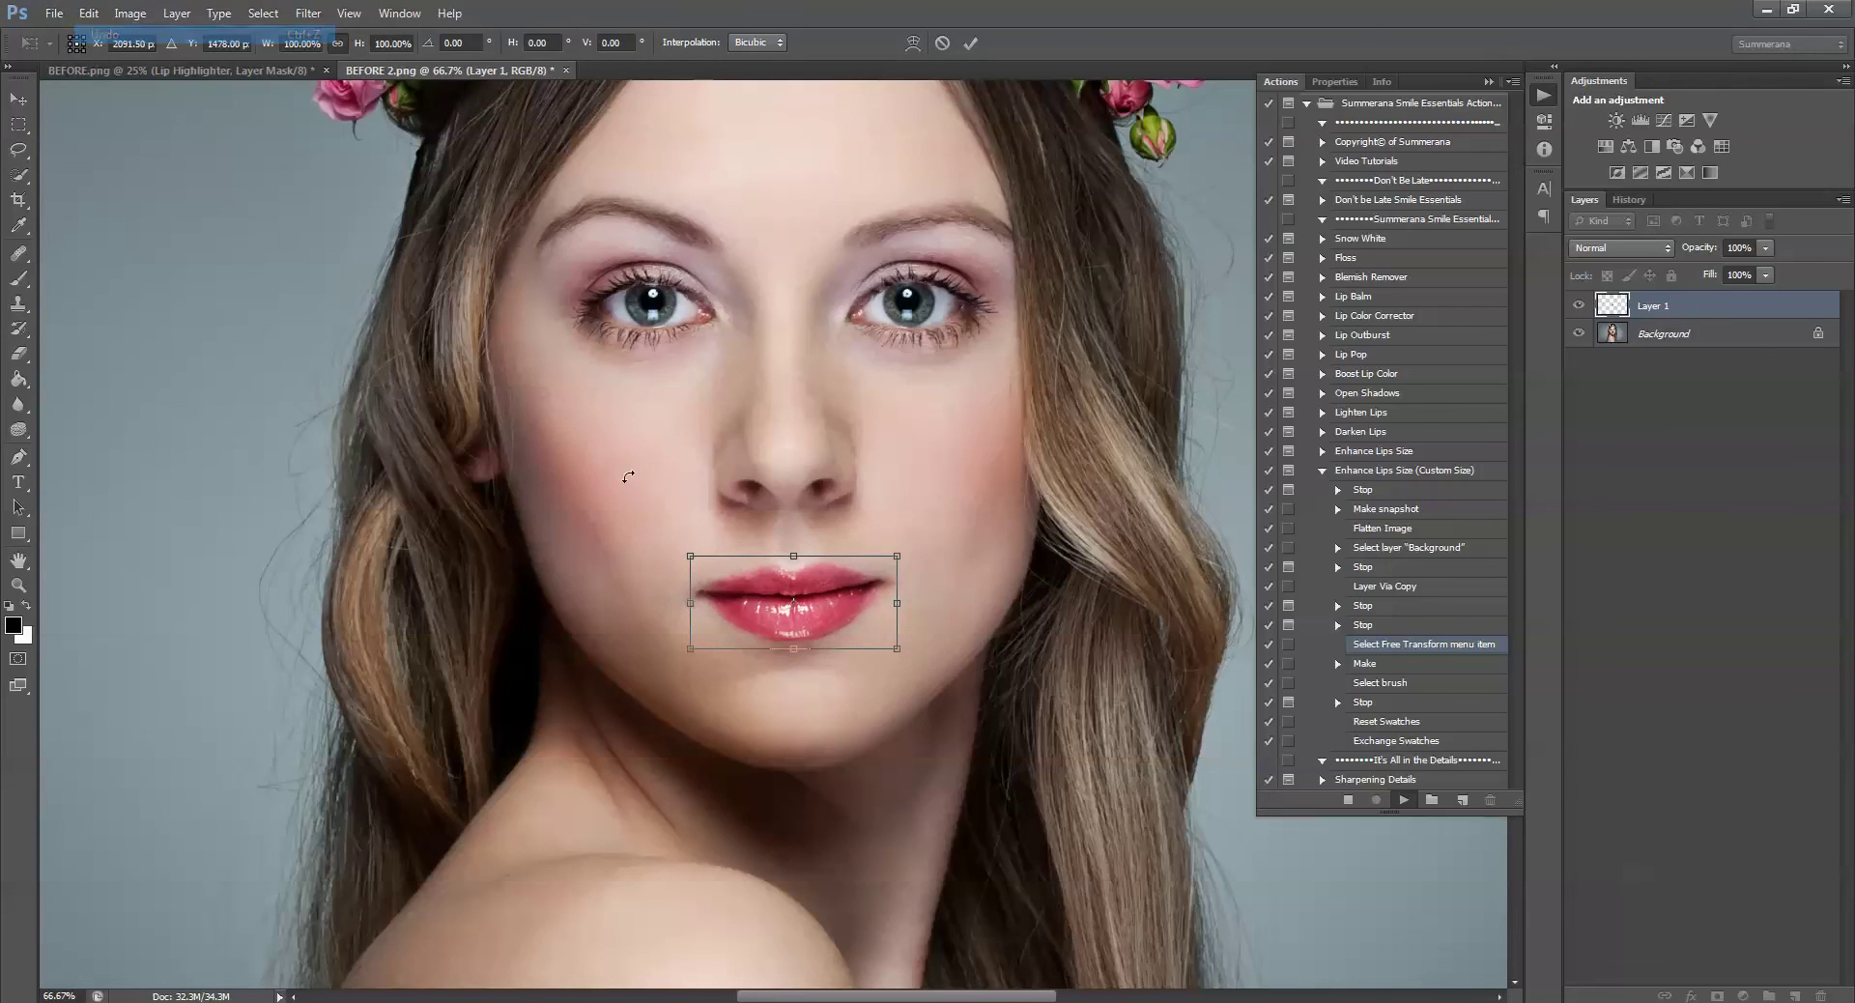
{"action": "left_click_drag", "start_coordinate": [692, 603], "coordinate": [677, 603]}
{"action": "left_click_drag", "start_coordinate": [906, 605], "coordinate": [907, 657]}
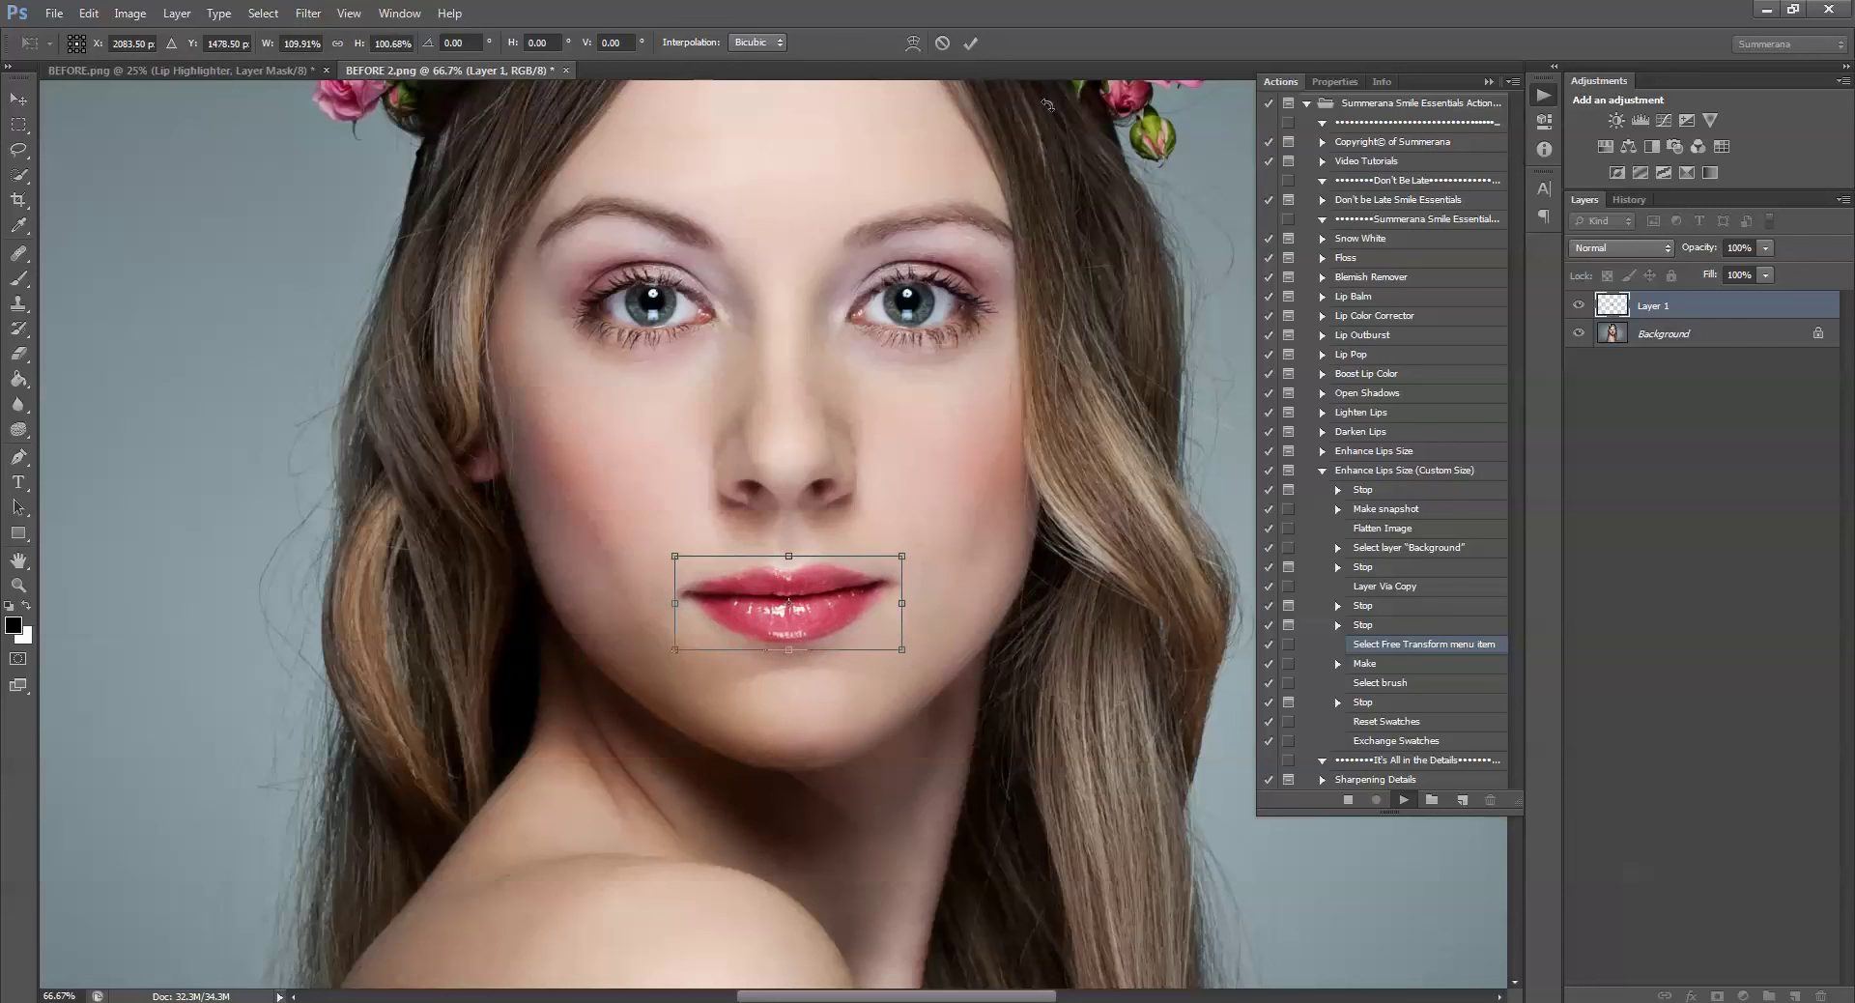
{"action": "left_click", "coordinate": [970, 43]}
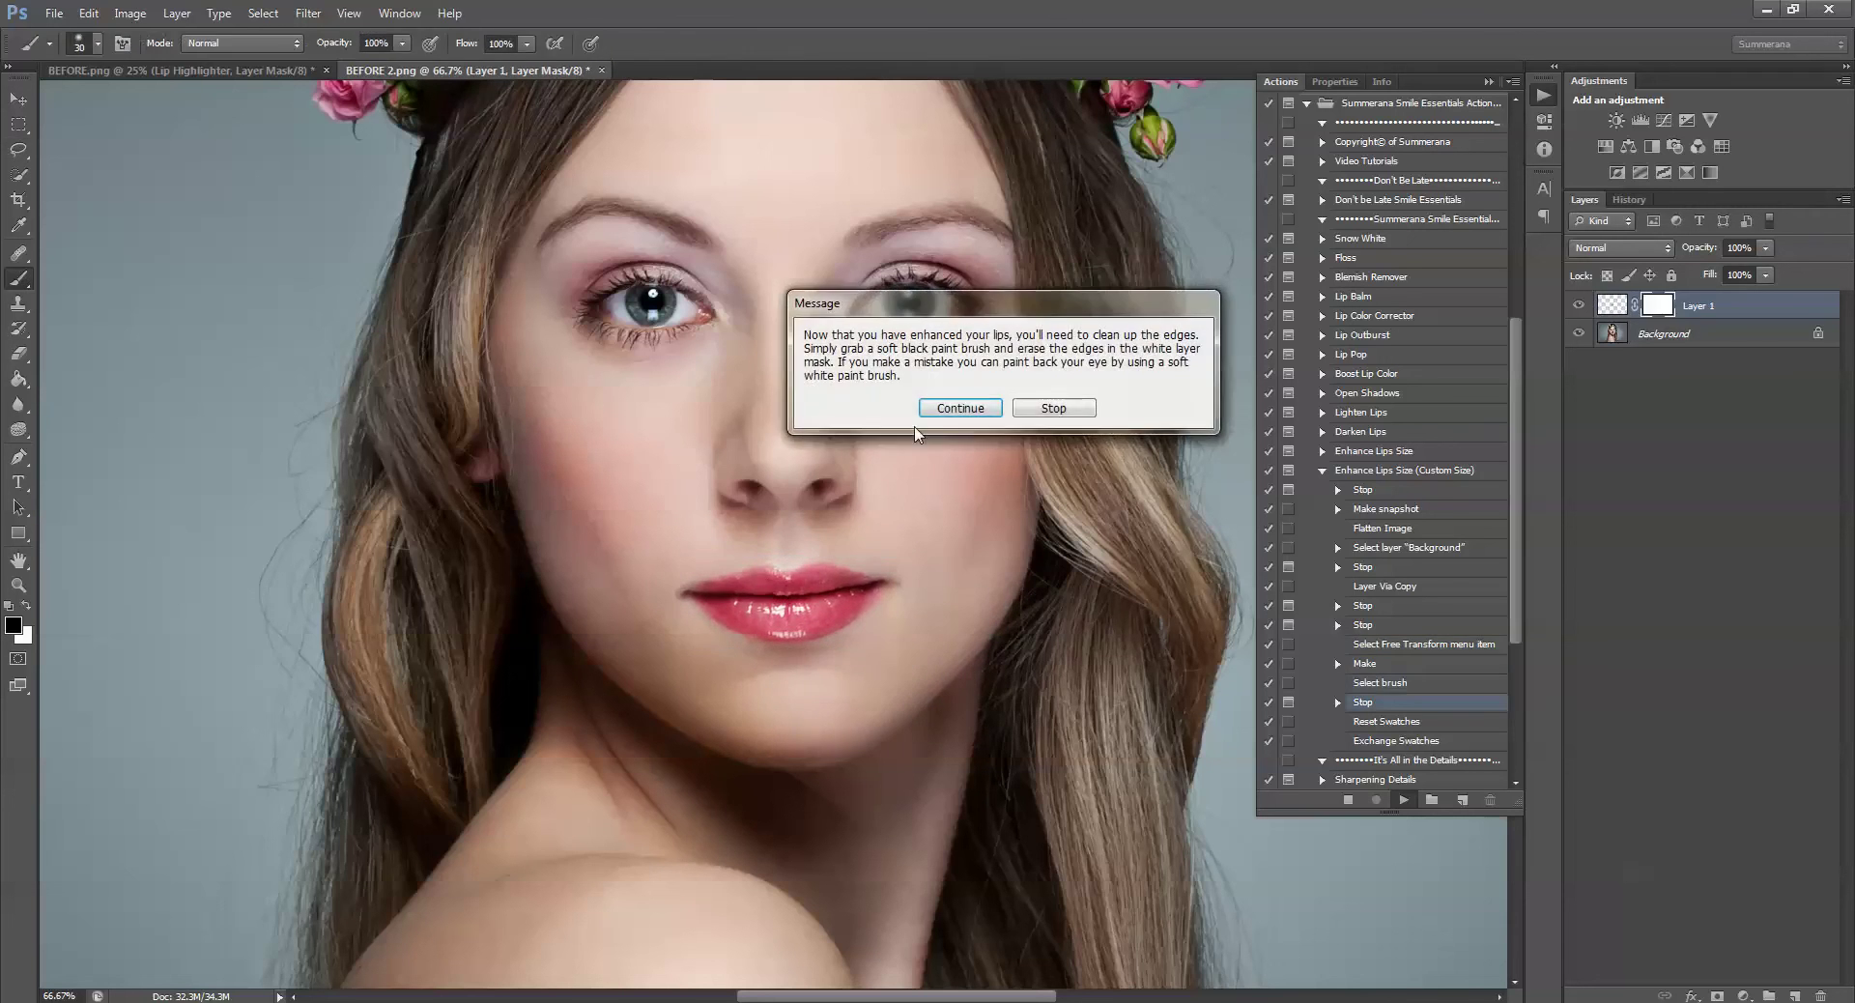
Dismiss the soft-brush edge clean-up message and zoom out to the whole portrait
{"action": "key", "text": "Escape"}
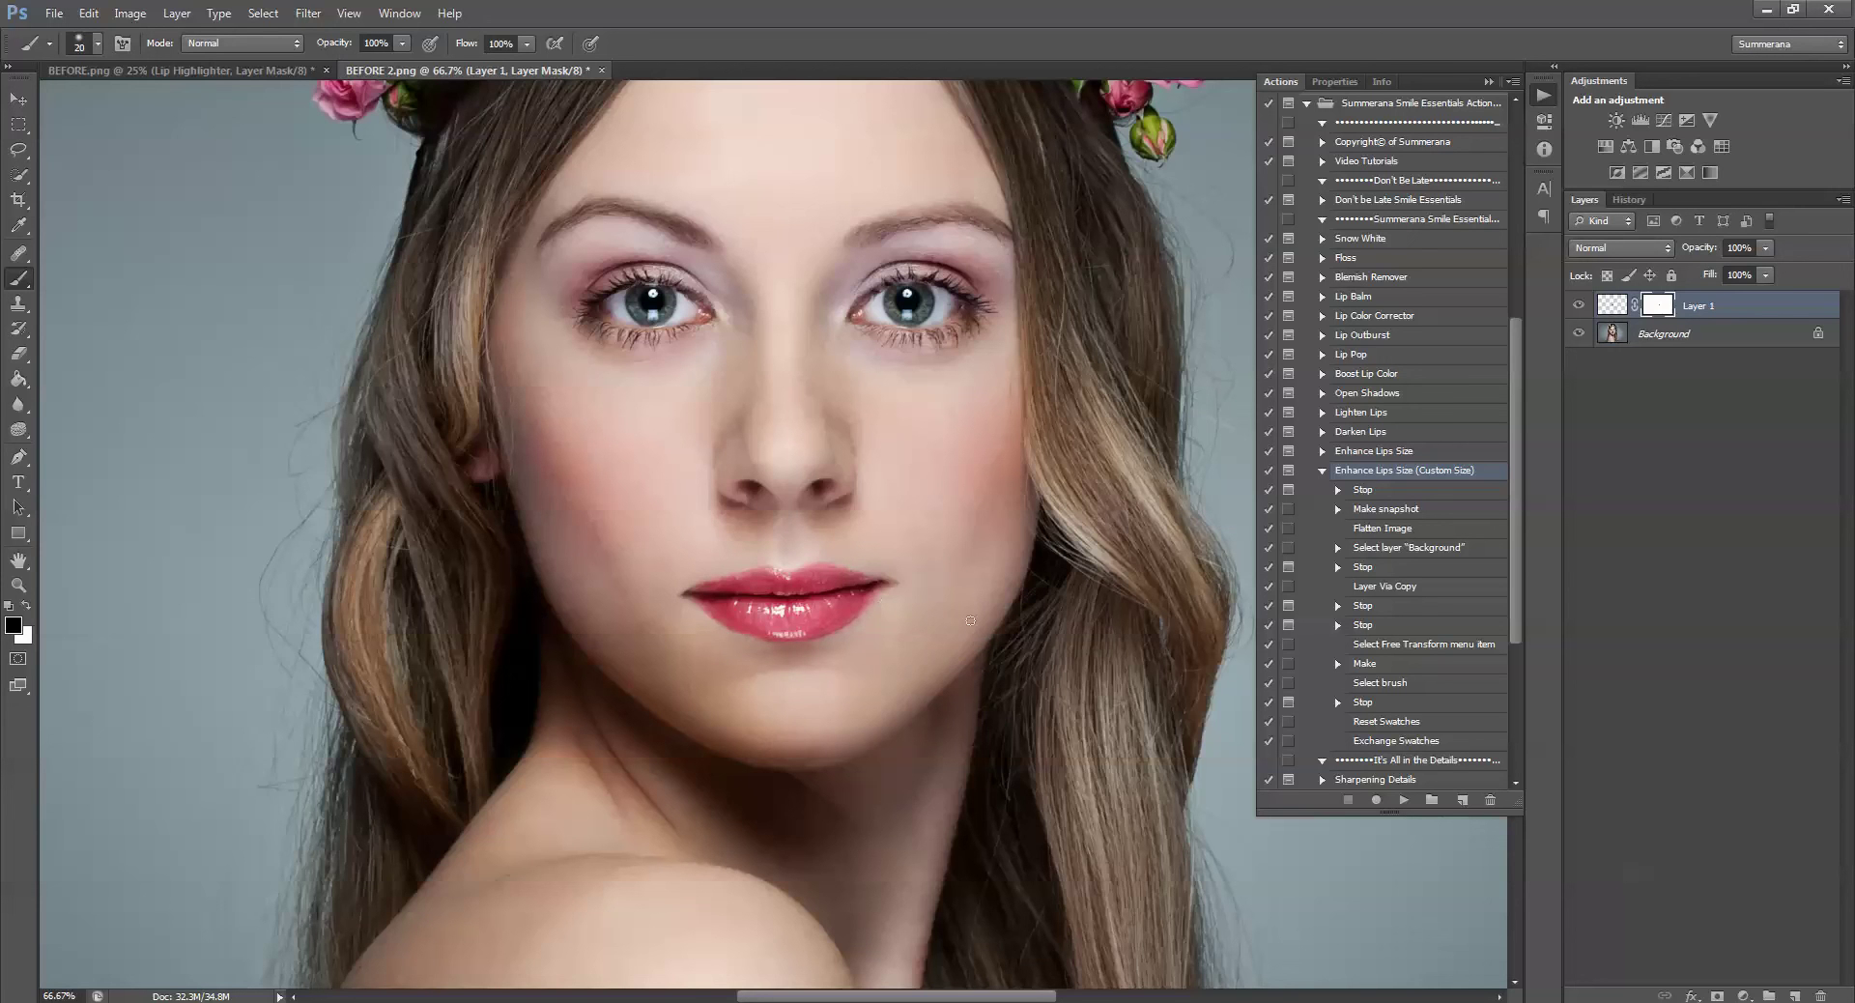
{"action": "key", "text": "ctrl+minus"}
{"action": "key", "text": "ctrl+minus"}
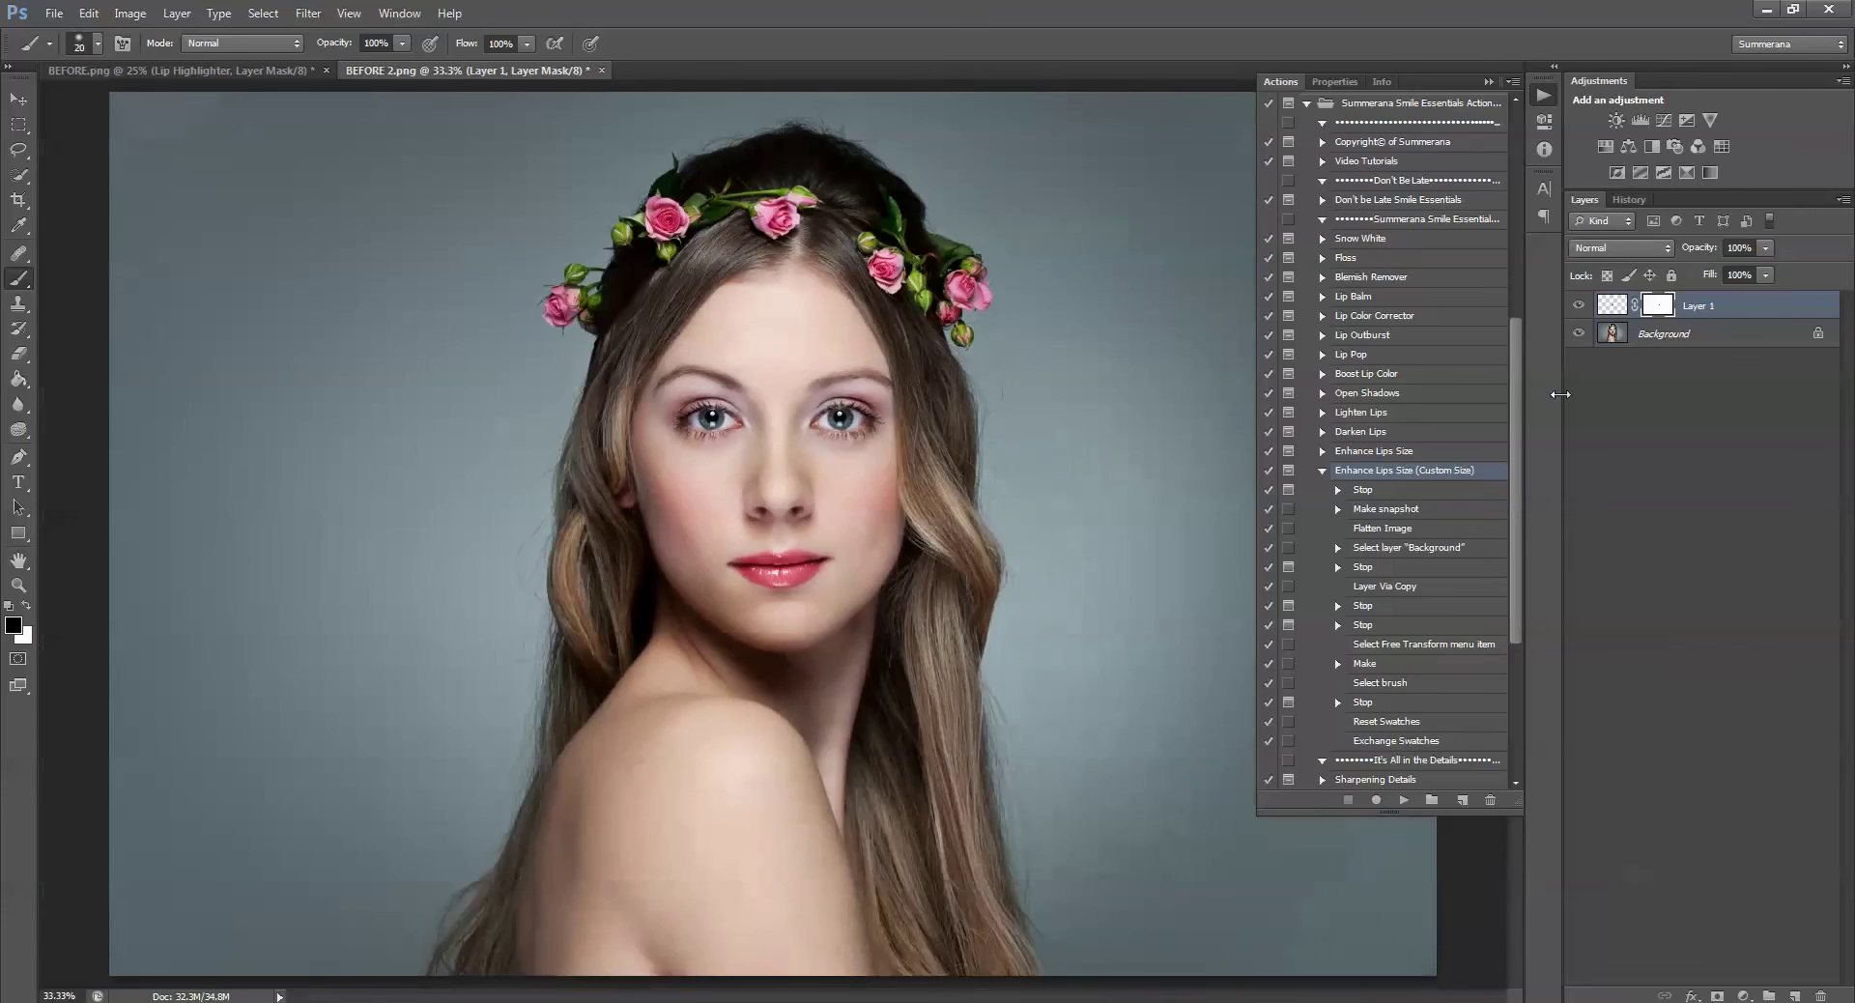
Compare the portrait with and without the enlarged-lips layer, leaving it hidden and the action collapsed
{"action": "left_click", "coordinate": [1580, 305]}
{"action": "left_click", "coordinate": [1581, 306]}
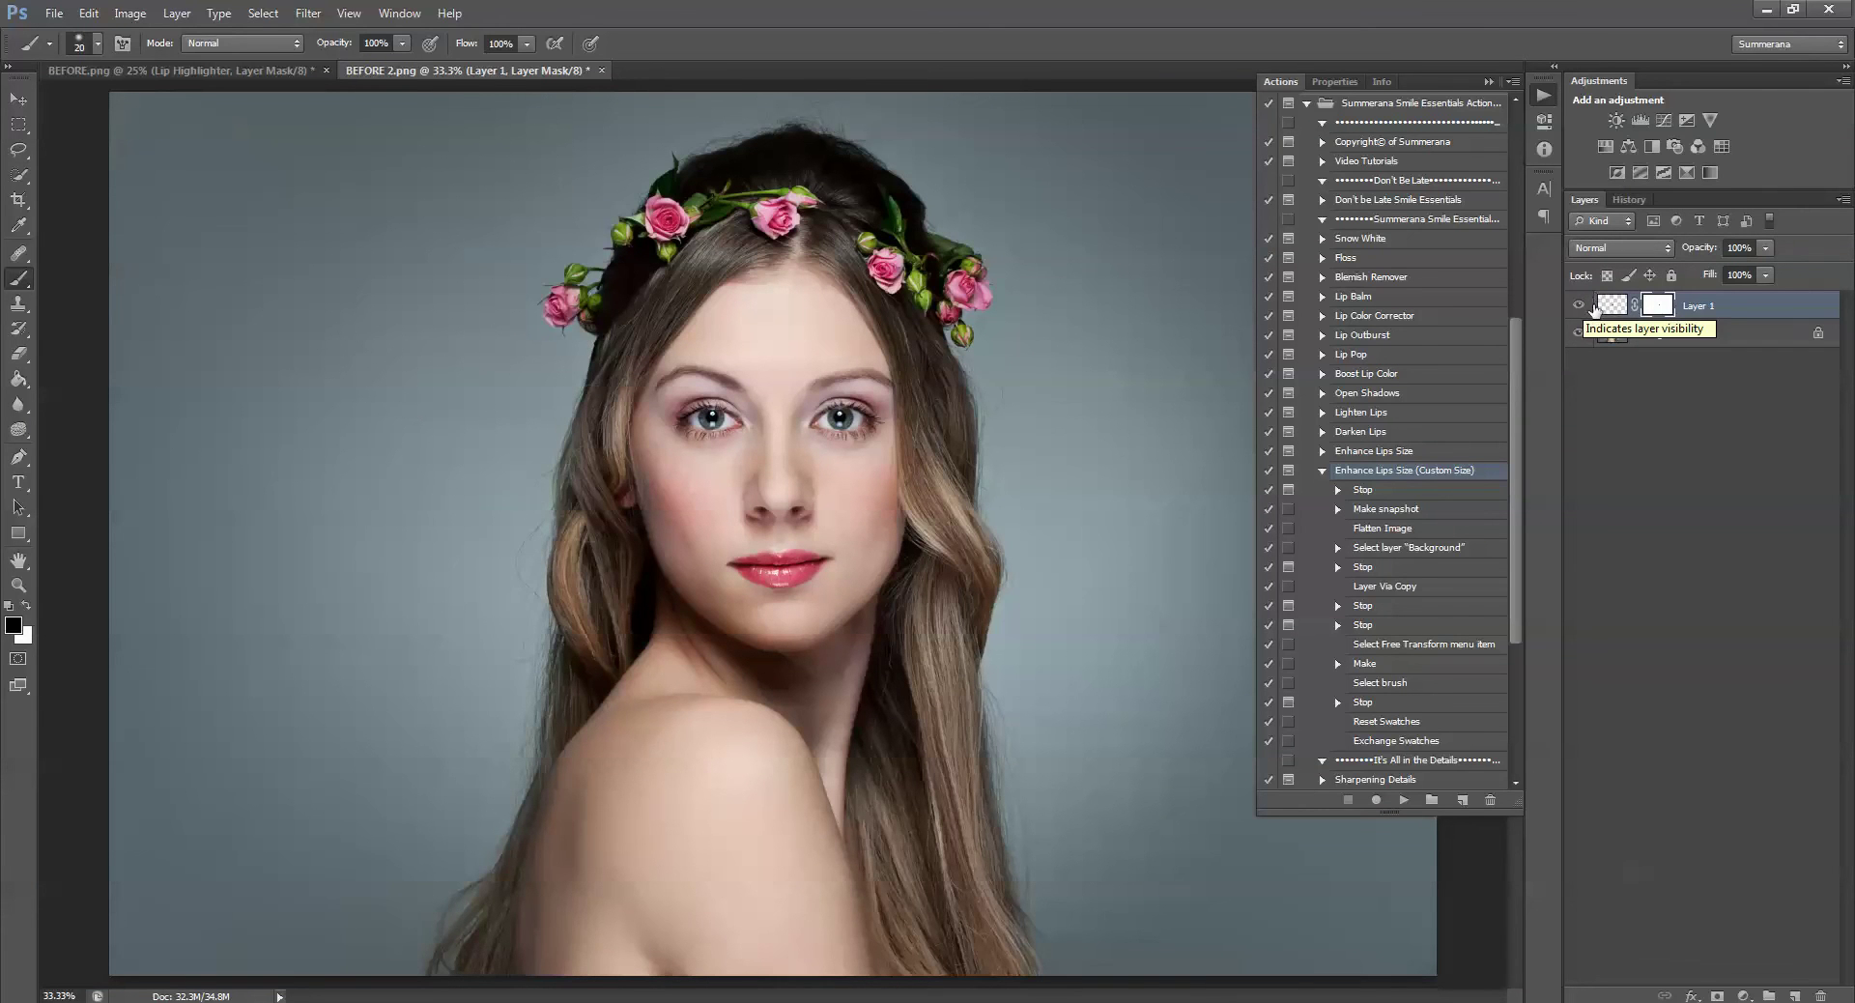
{"action": "left_click", "coordinate": [1603, 305]}
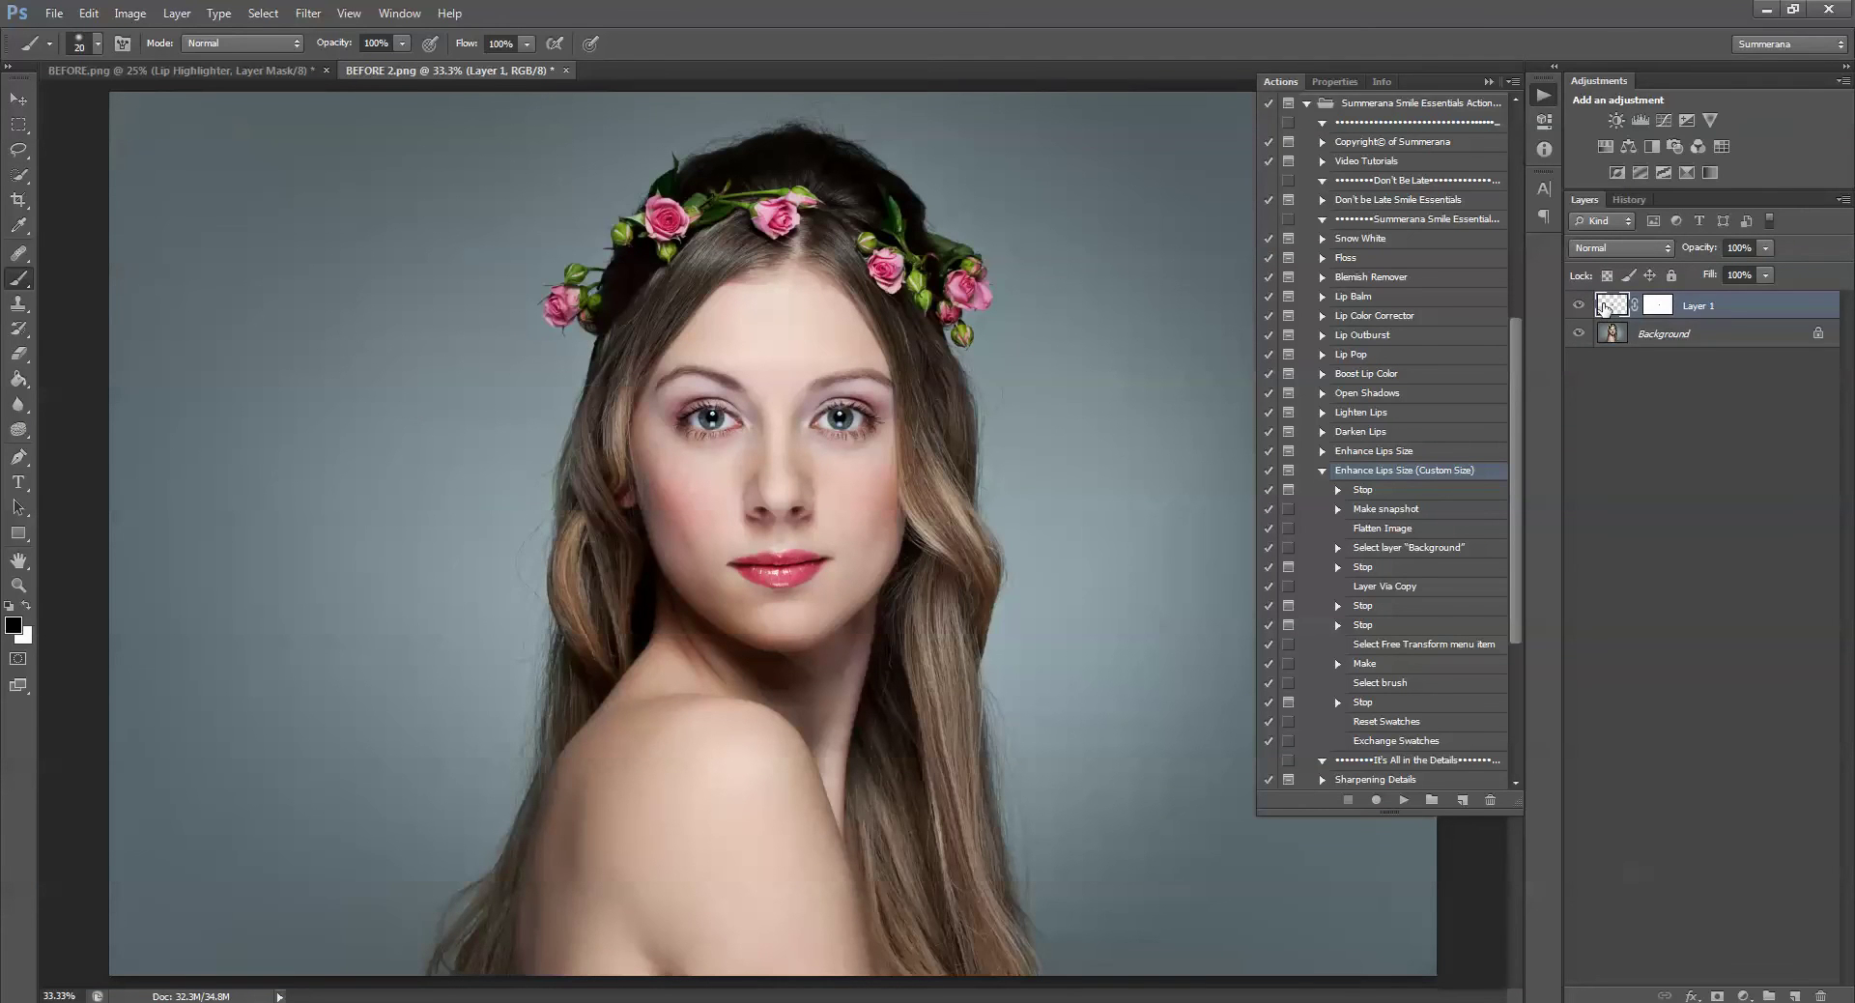
{"action": "left_click", "coordinate": [1578, 306]}
{"action": "left_click", "coordinate": [1322, 470]}
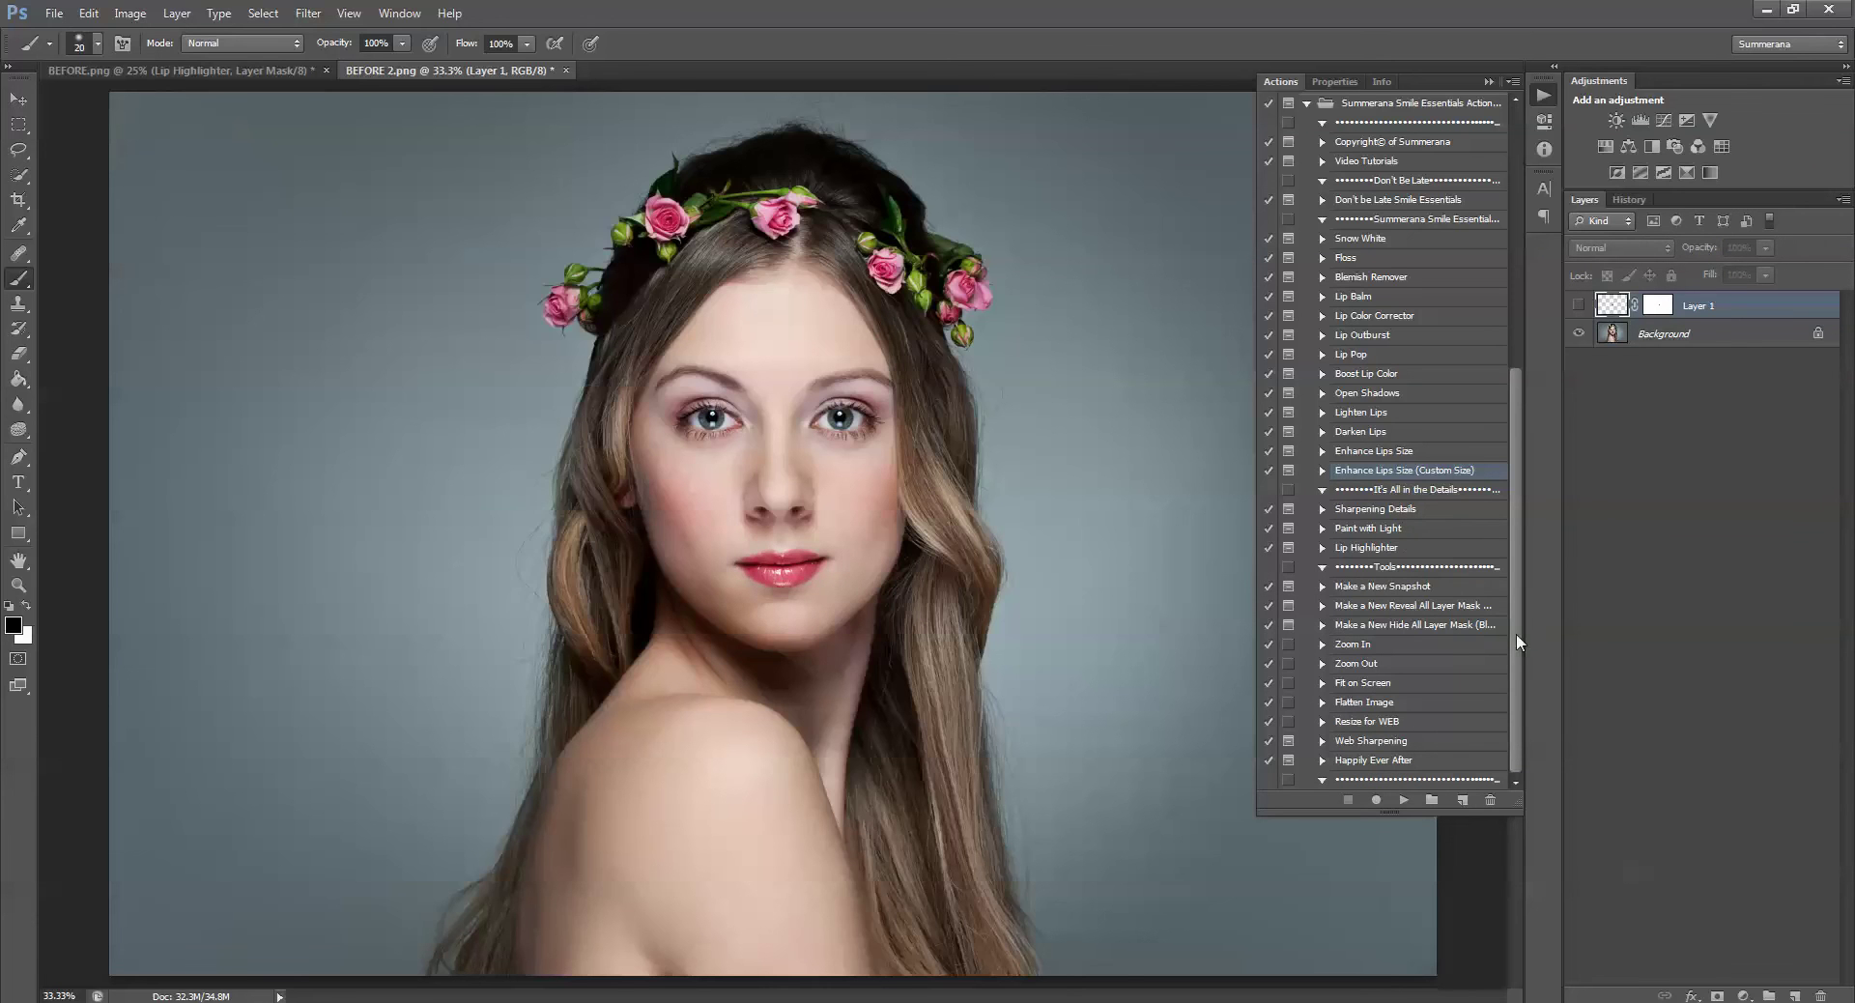
{"action": "left_click", "coordinate": [1404, 200]}
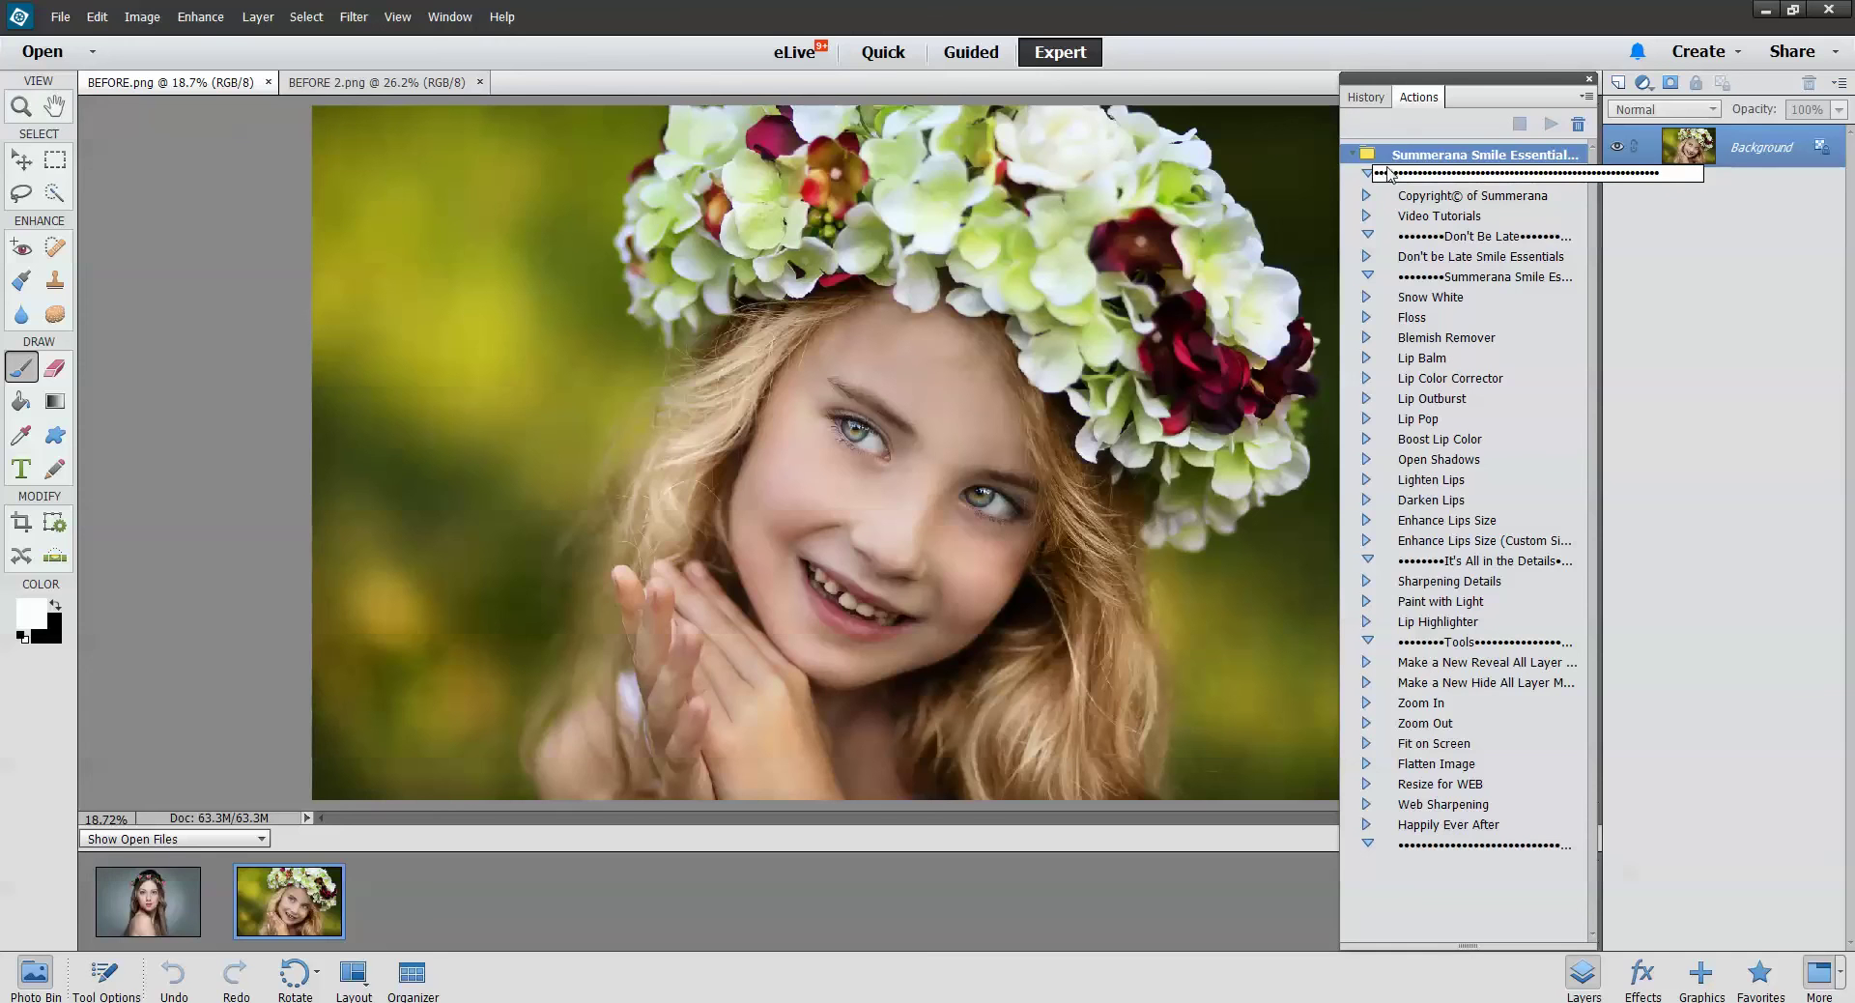
Play the Snow White action and select the Brightness layer's mask
{"action": "left_click", "coordinate": [1434, 296]}
{"action": "left_click", "coordinate": [1550, 124]}
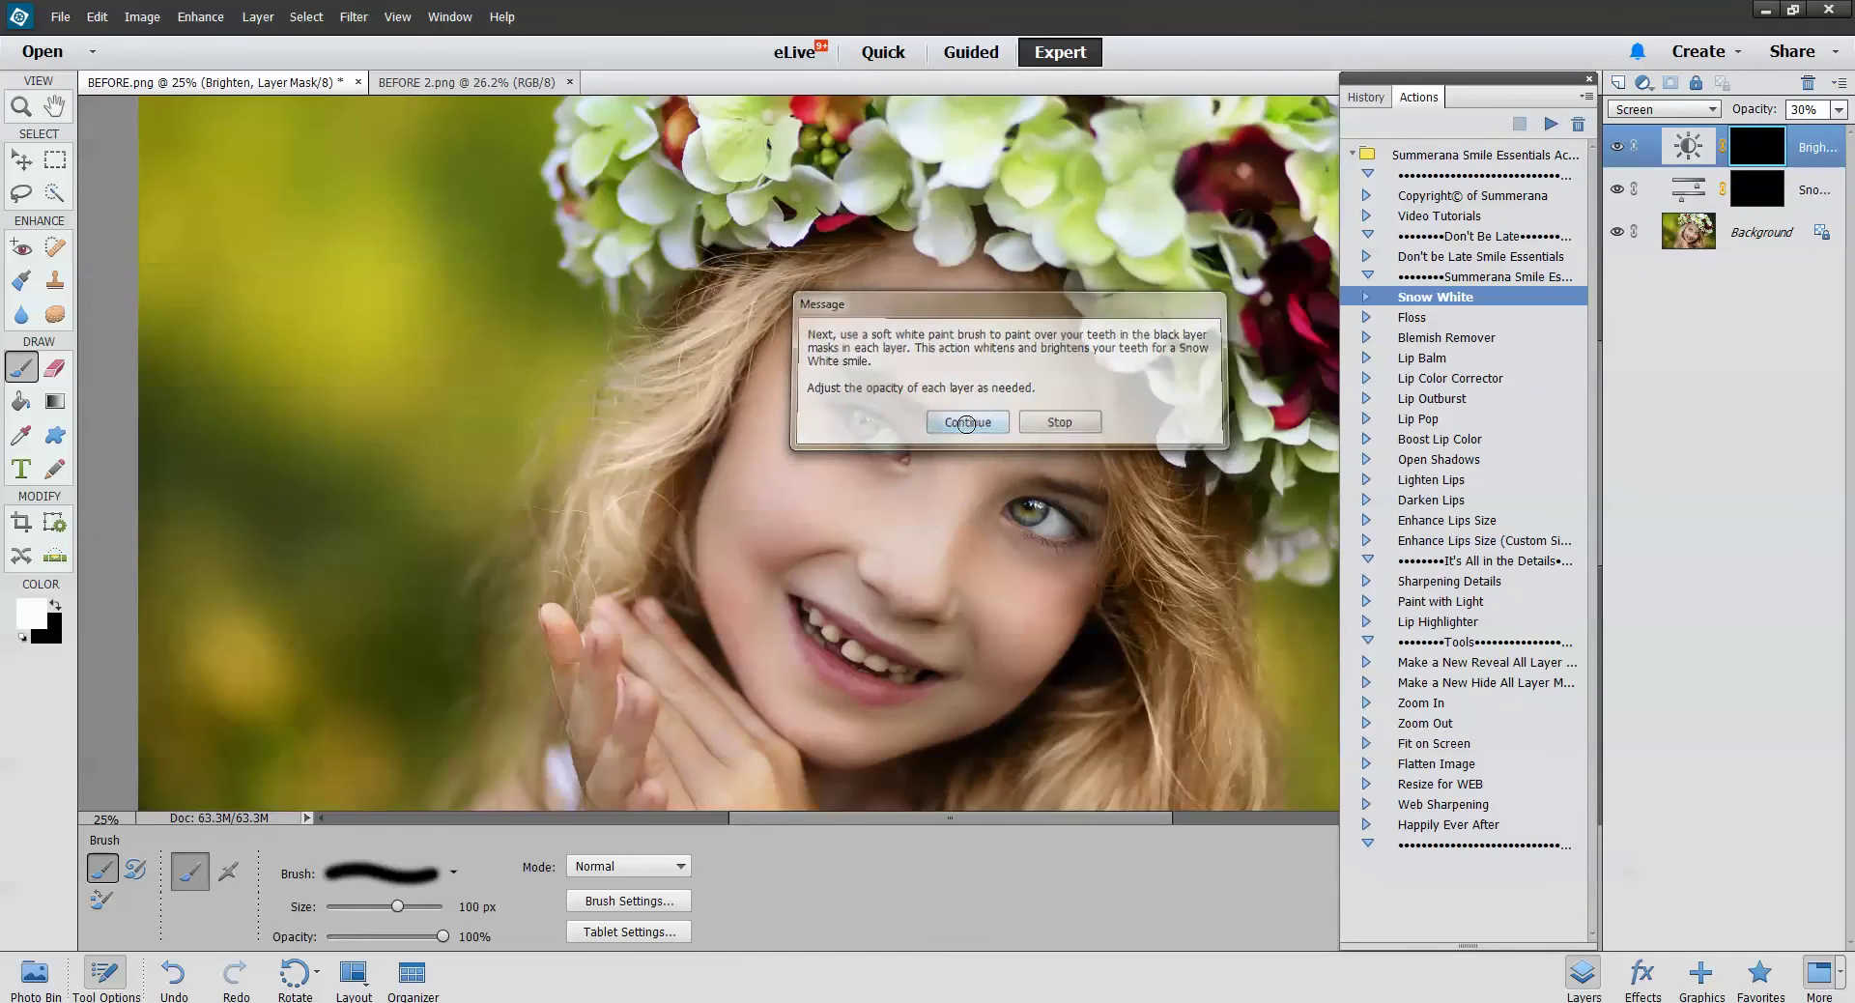
{"action": "left_click", "coordinate": [966, 423]}
{"action": "left_click", "coordinate": [1764, 191]}
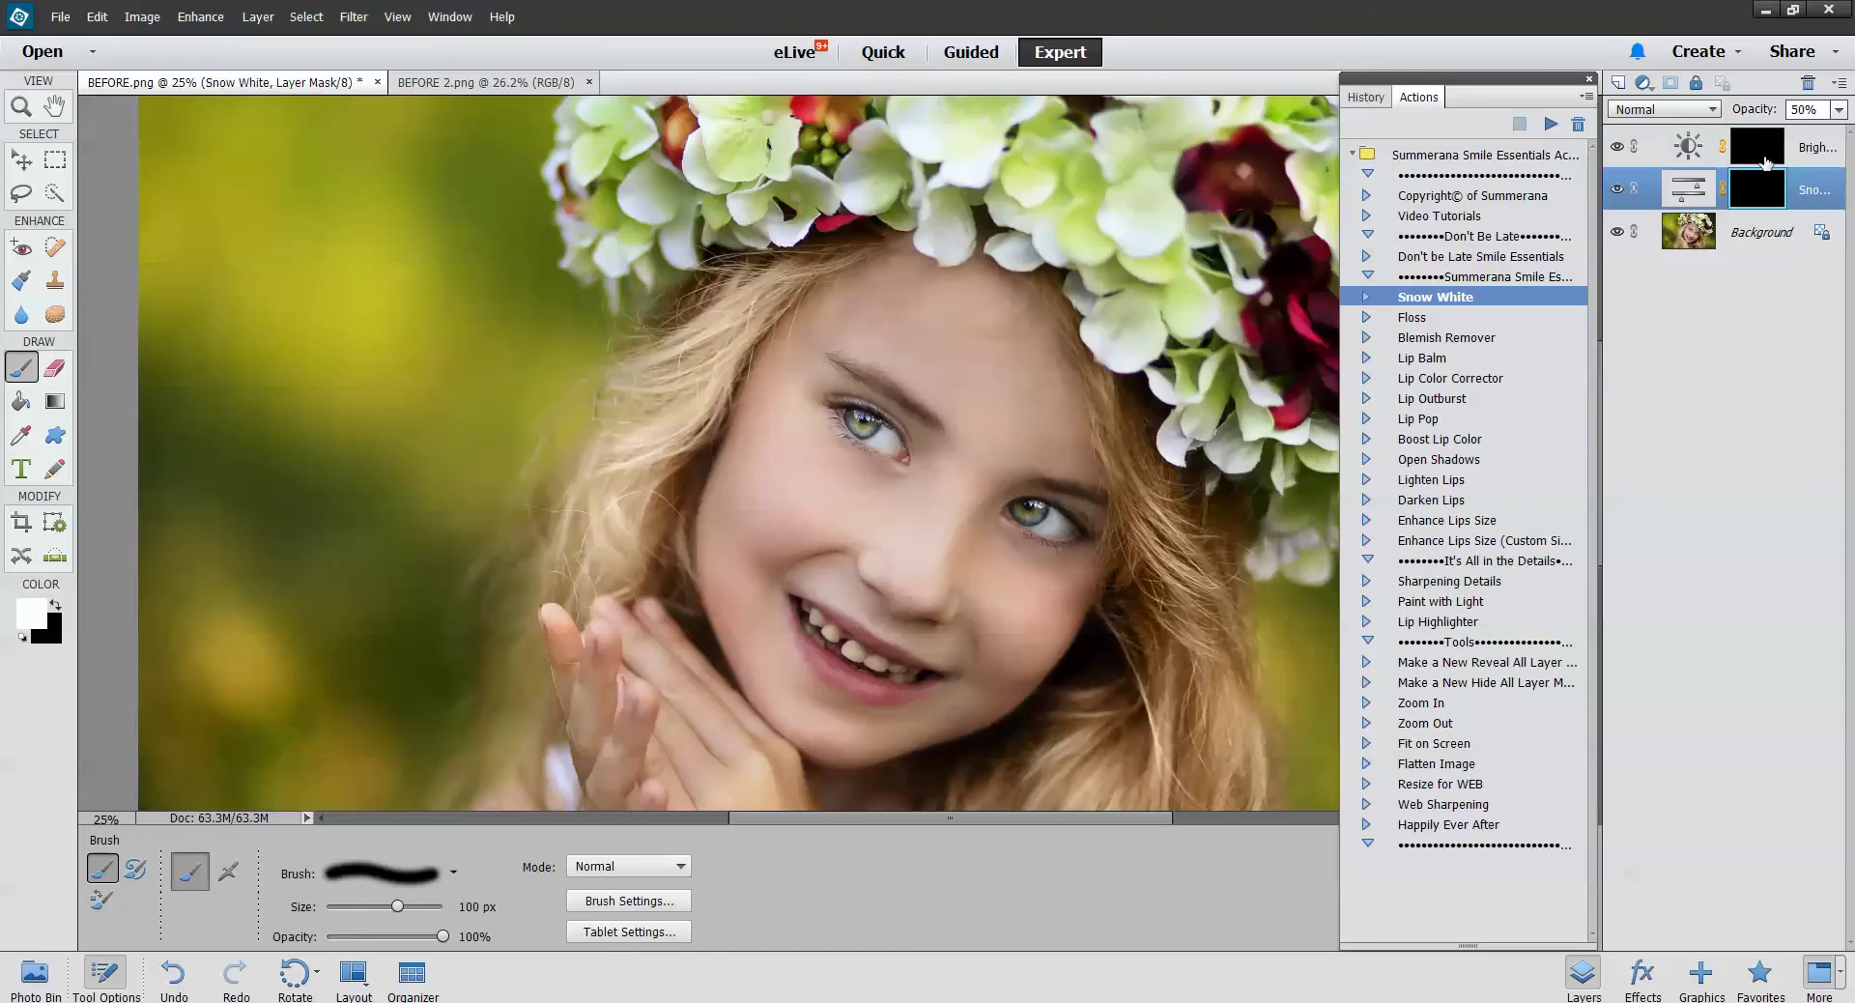
{"action": "left_click", "coordinate": [1764, 162]}
{"action": "left_click", "coordinate": [1764, 191]}
{"action": "left_click", "coordinate": [1769, 159]}
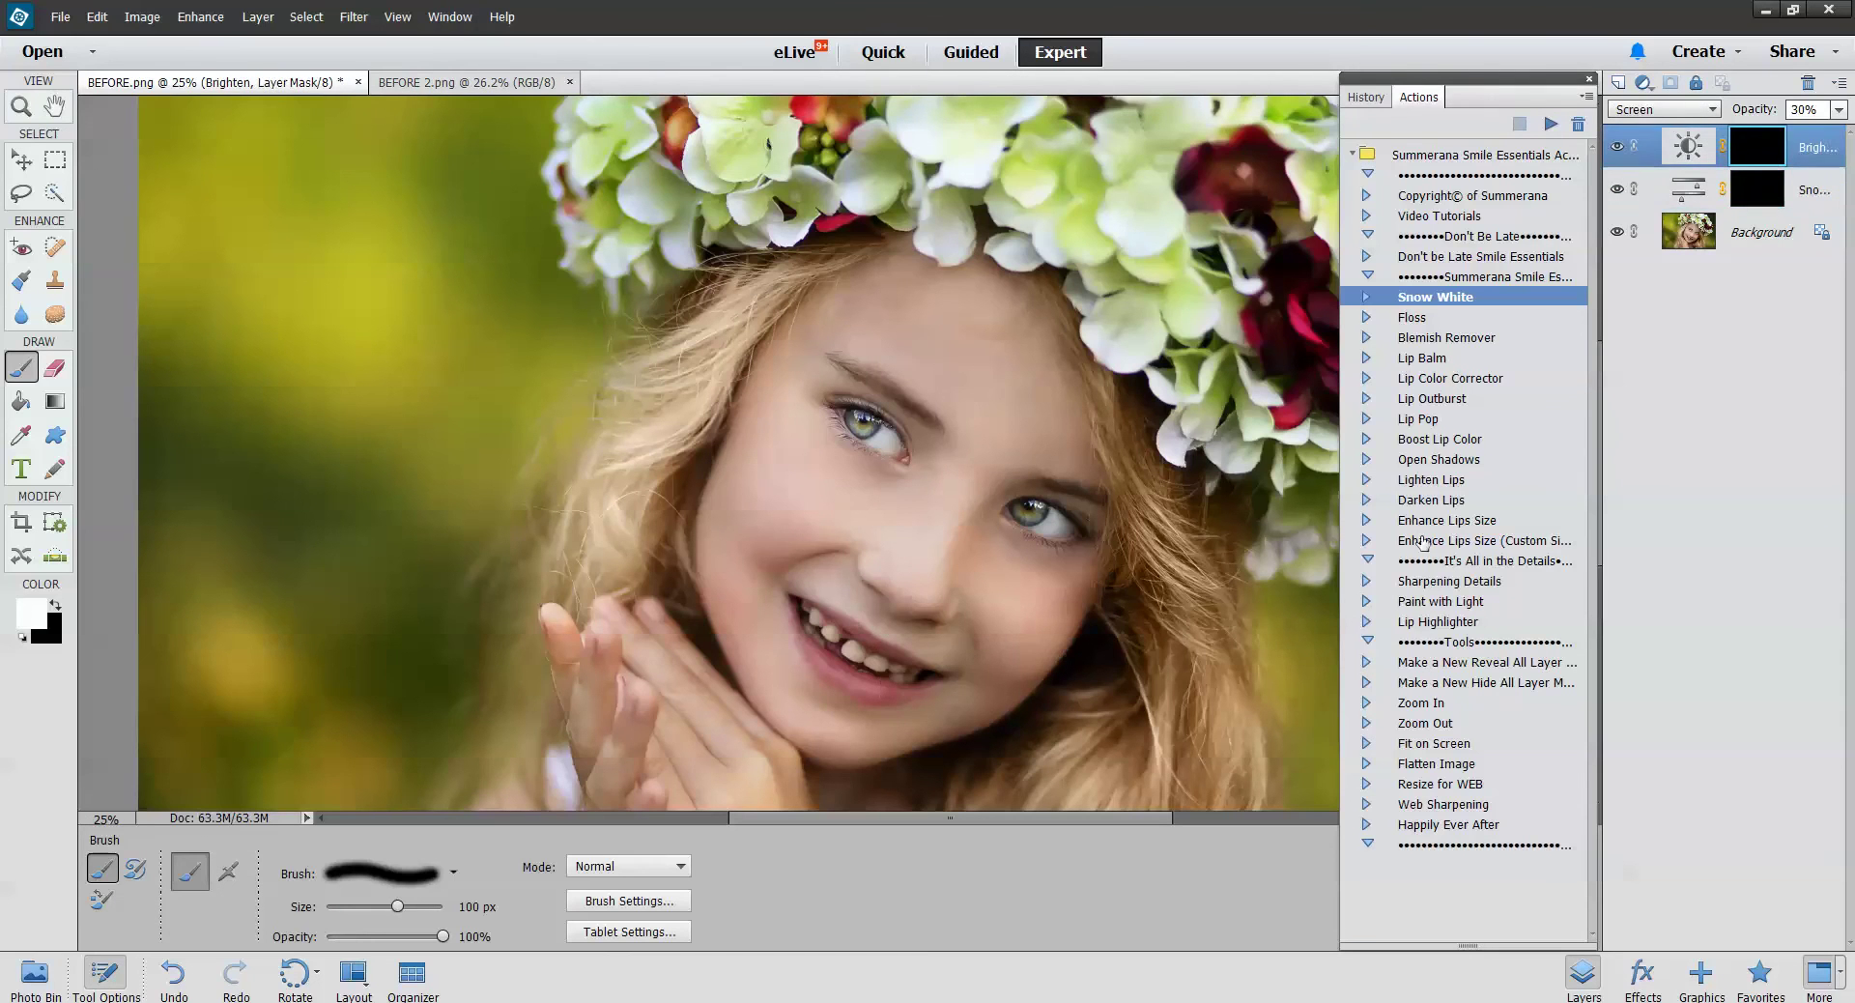
Zoom in on the girl's mouth and brighten her teeth on the Brightness mask with a 45 px brush
{"action": "key", "text": "bracketleft"}
{"action": "key", "text": "bracketleft"}
{"action": "key", "text": "bracketleft"}
{"action": "key", "text": "bracketleft"}
{"action": "left_click", "coordinate": [1470, 665]}
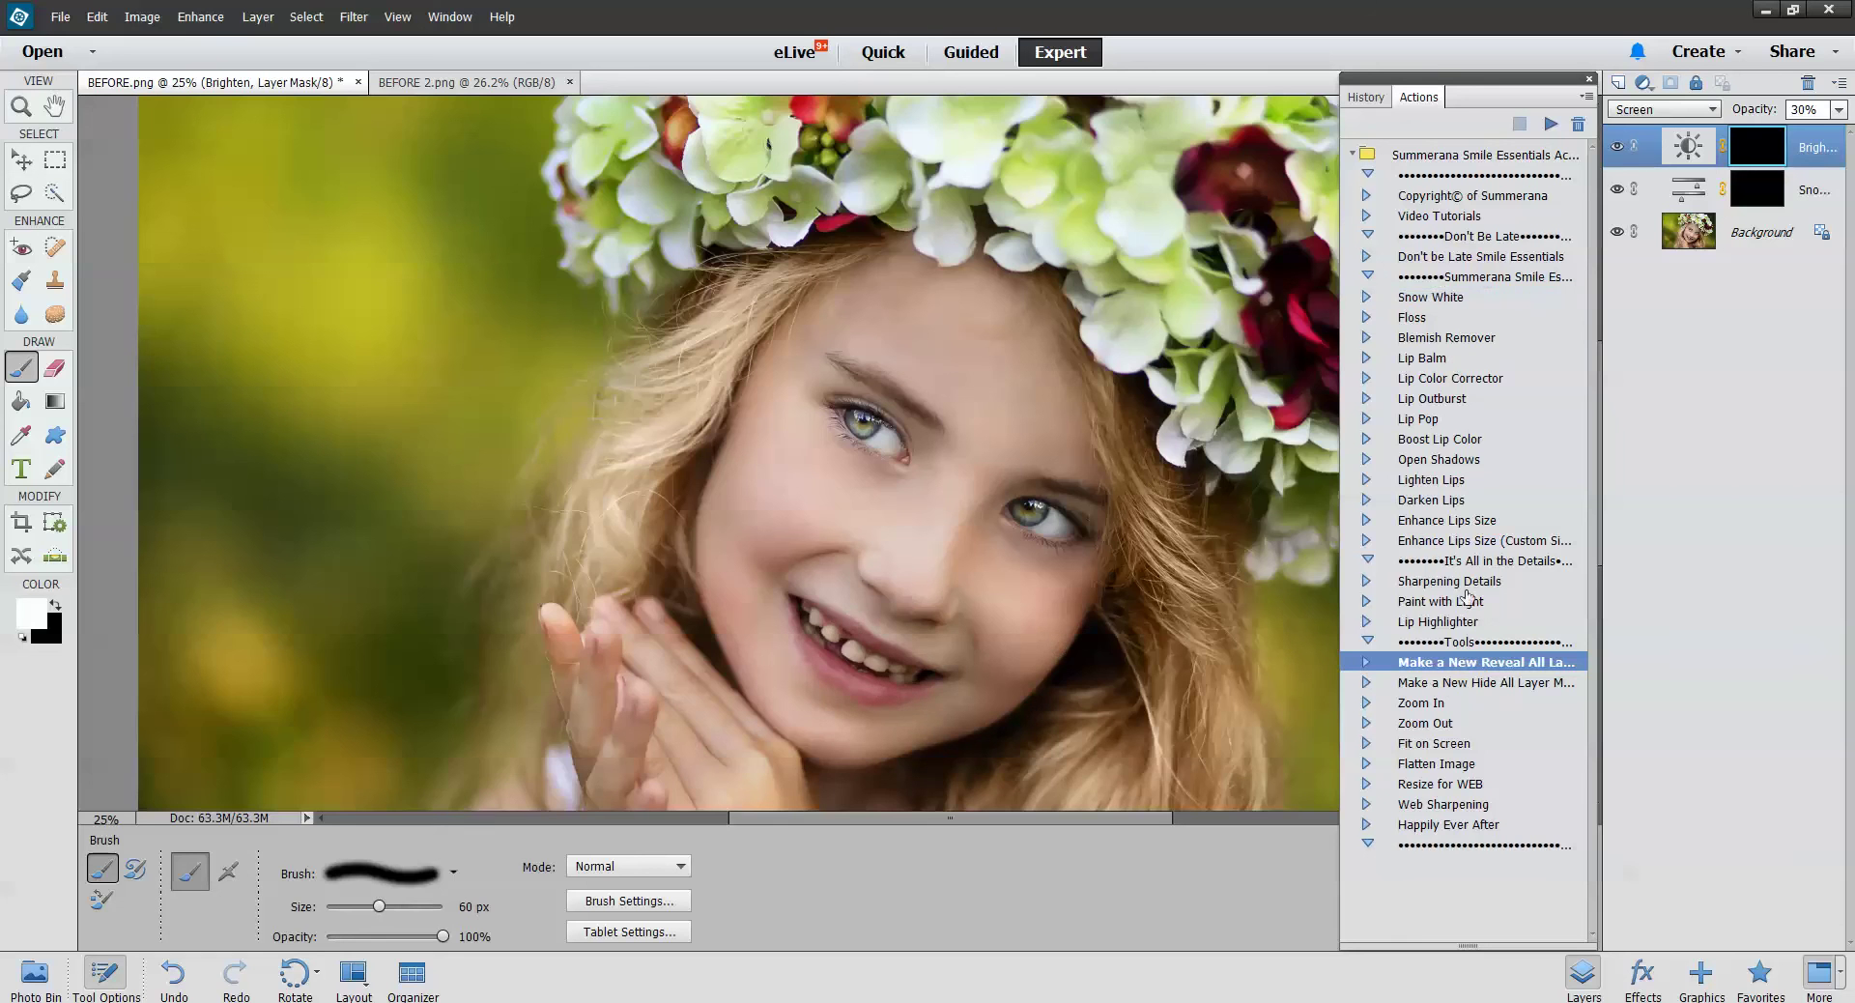
{"action": "left_click", "coordinate": [1439, 704]}
{"action": "left_click", "coordinate": [1551, 124]}
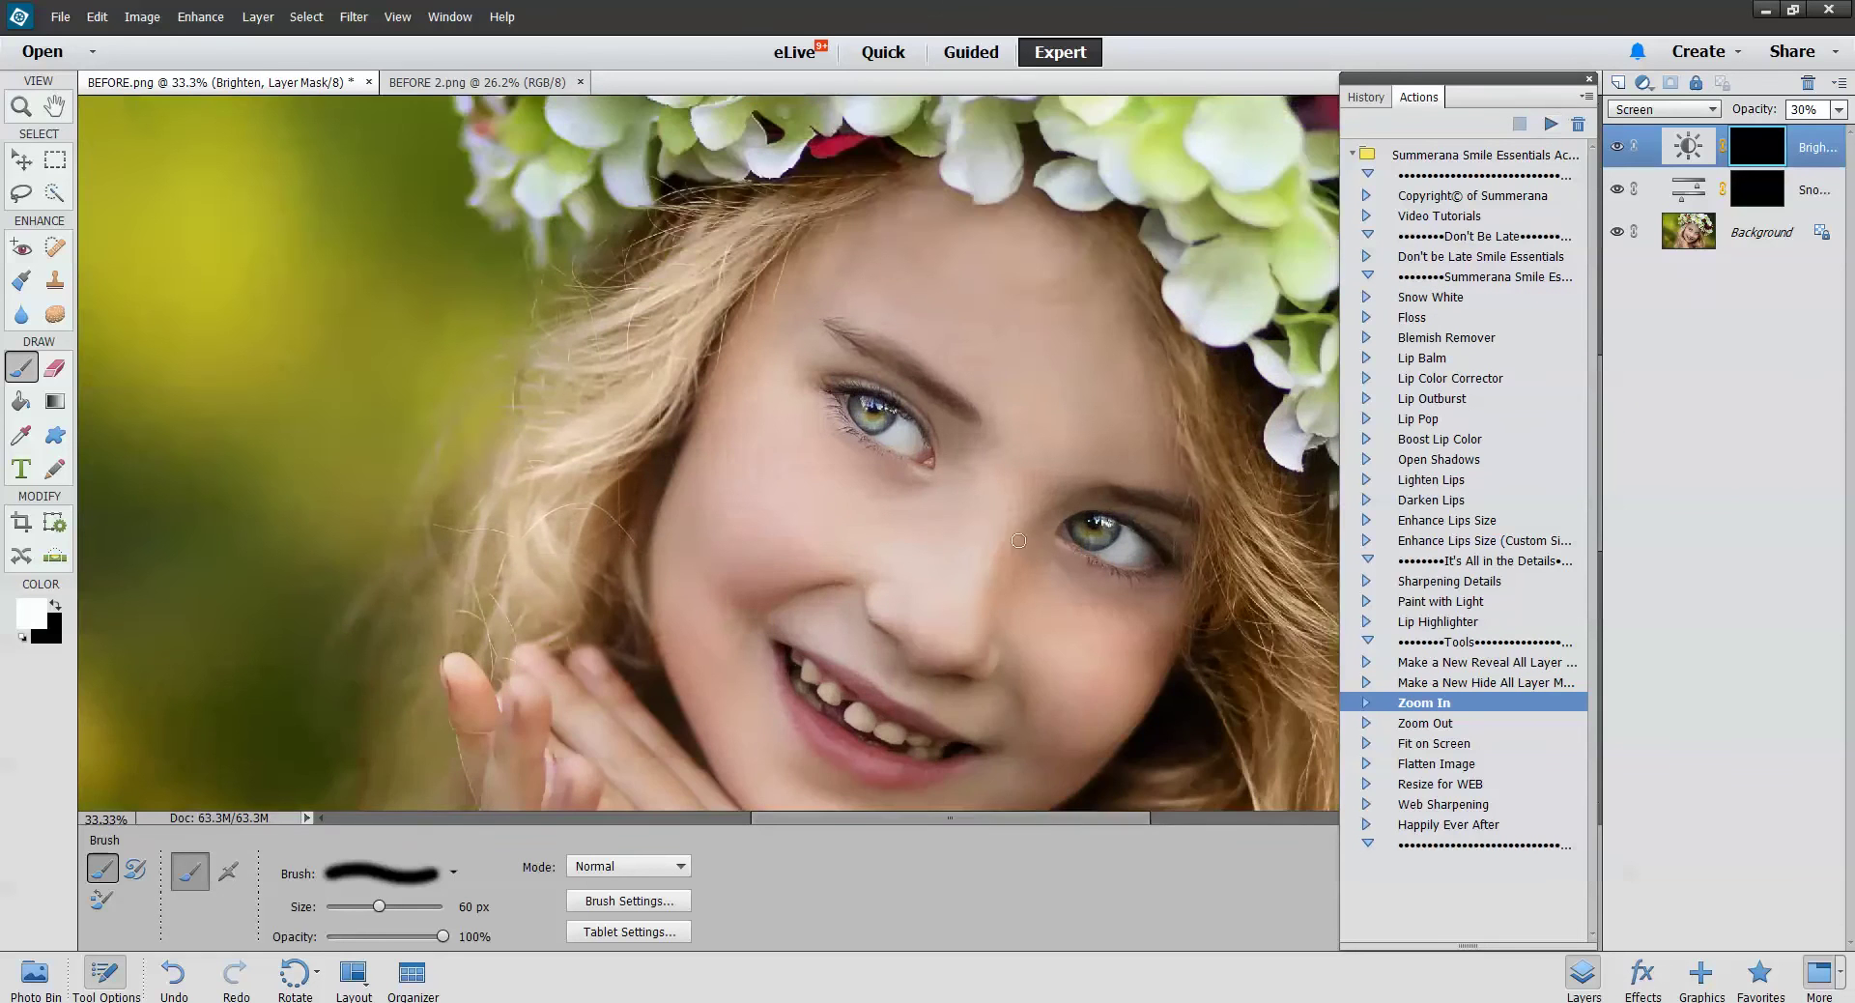
{"action": "left_click_drag", "start_coordinate": [1018, 540], "coordinate": [925, 445]}
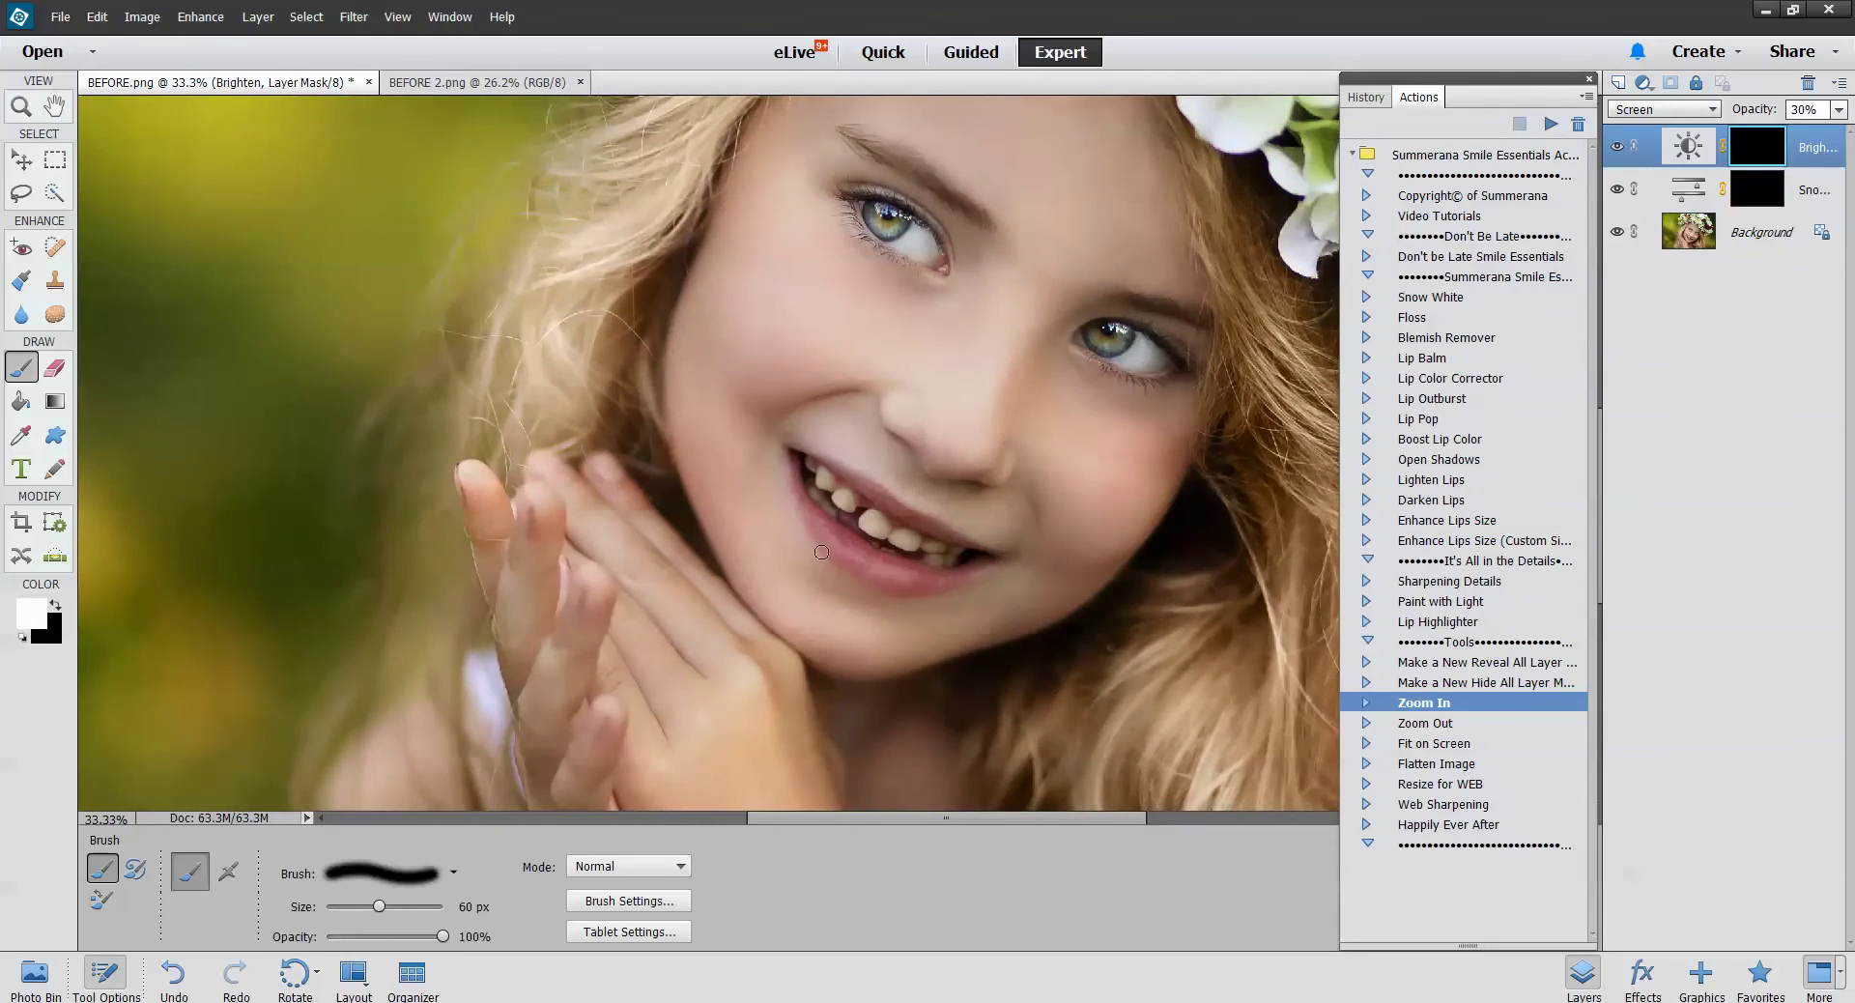
{"action": "key", "text": "bracketleft"}
{"action": "key", "text": "bracketleft"}
{"action": "key", "text": "bracketleft"}
{"action": "left_click_drag", "start_coordinate": [825, 483], "coordinate": [827, 489]}
{"action": "left_click_drag", "start_coordinate": [898, 533], "coordinate": [936, 549]}
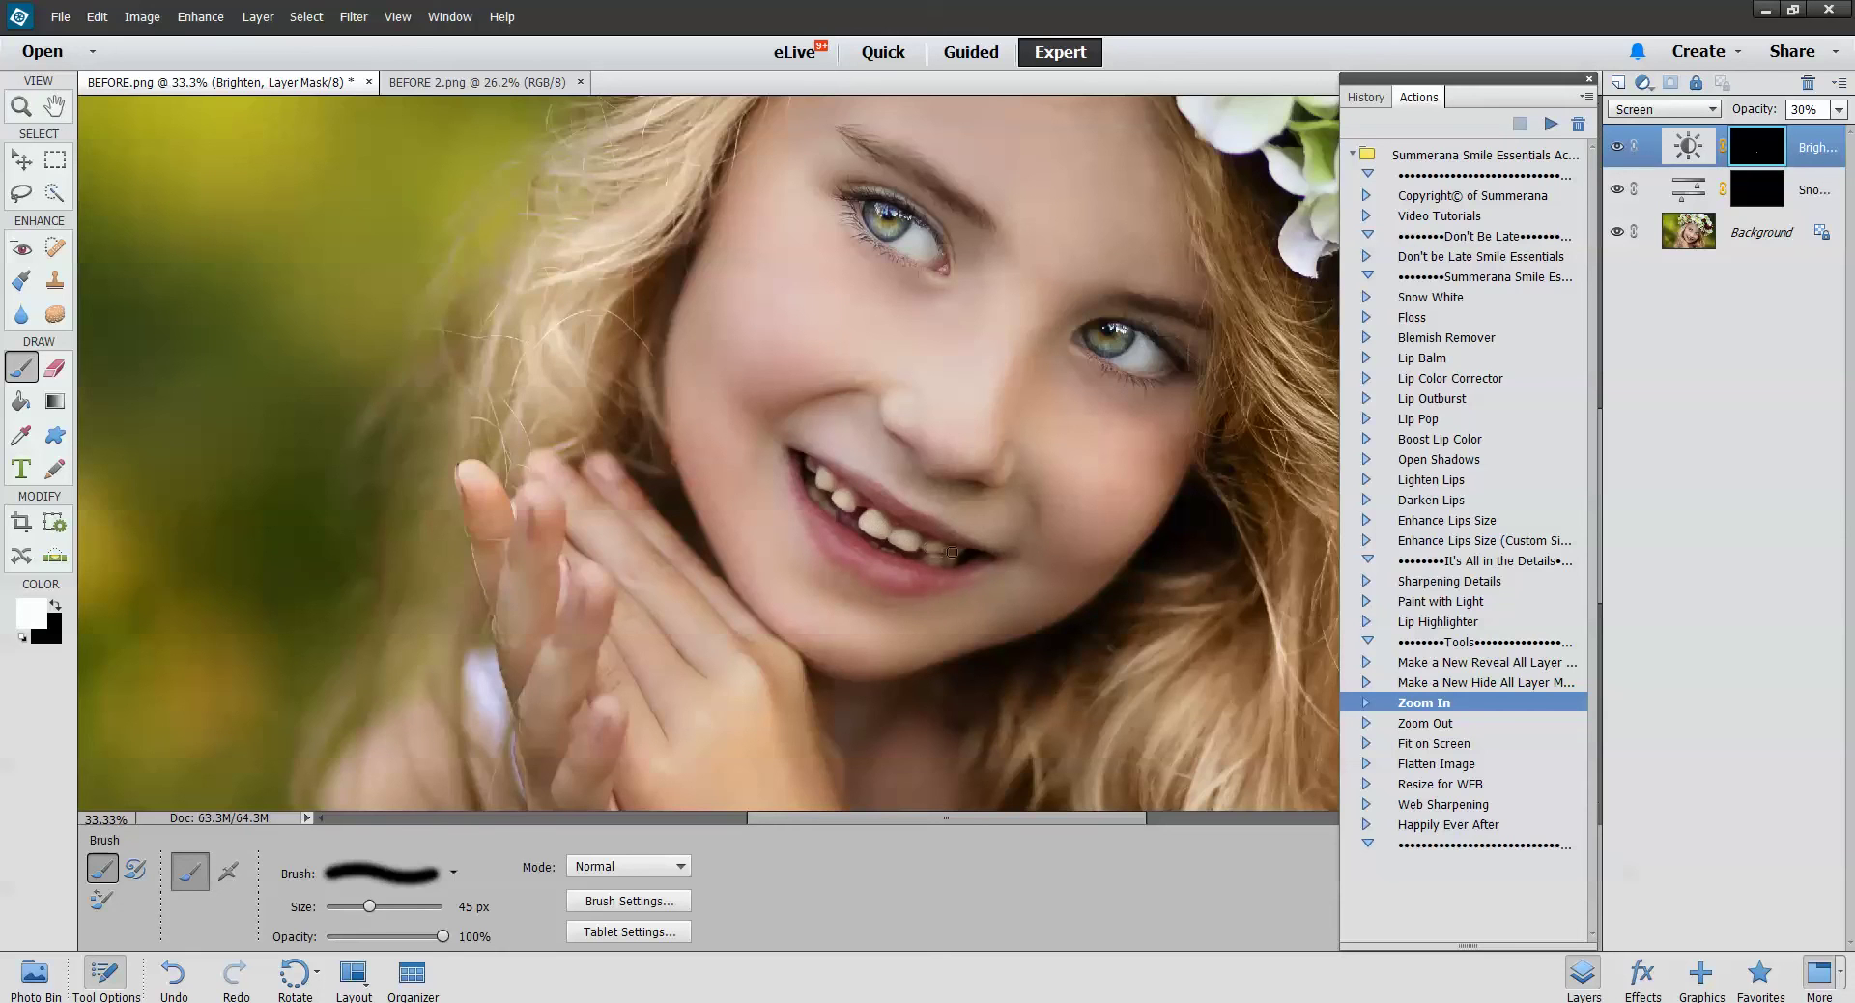
Whiten the upper teeth on the Snow White mask, then switch to black and a 30 px brush
{"action": "left_click", "coordinate": [1753, 192]}
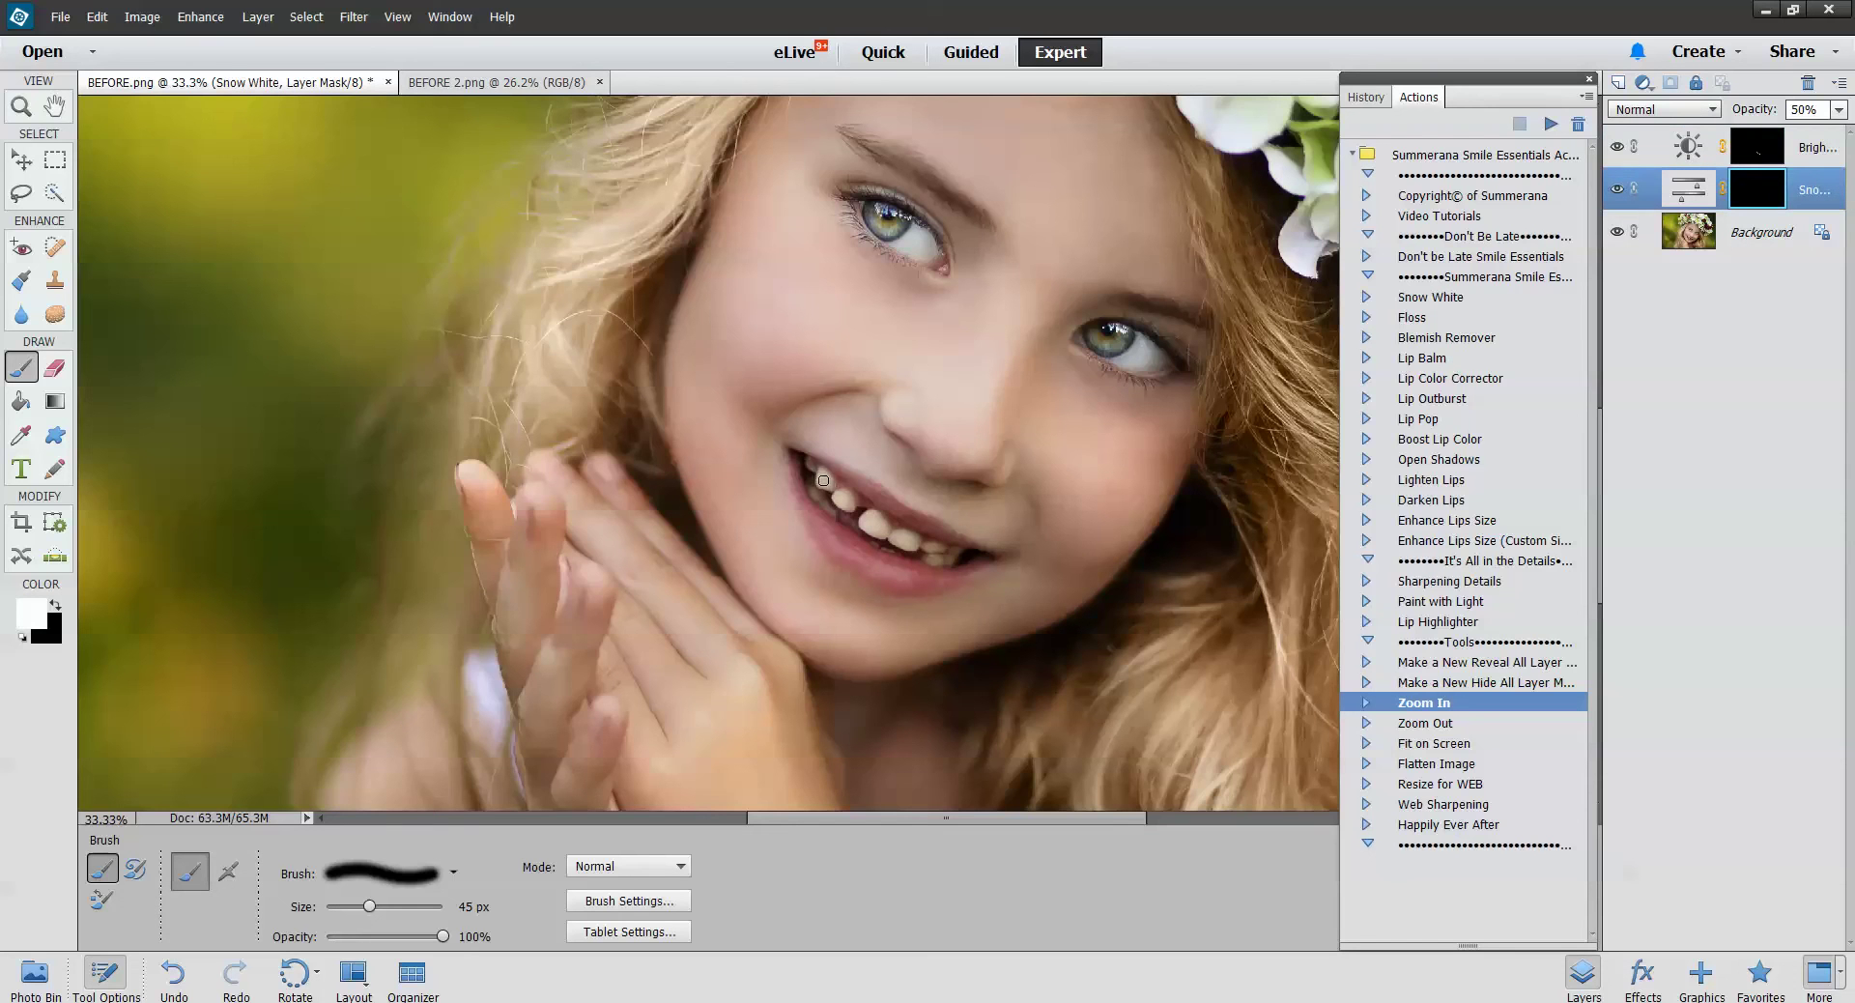
{"action": "mouse_move", "coordinate": [849, 502]}
{"action": "left_mouse_down"}
{"action": "mouse_move", "coordinate": [815, 491]}
{"action": "mouse_move", "coordinate": [831, 507]}
{"action": "left_mouse_up"}
{"action": "left_click", "coordinate": [61, 608]}
{"action": "key", "text": "bracketleft"}
{"action": "key", "text": "bracketleft"}
{"action": "key", "text": "bracketleft"}
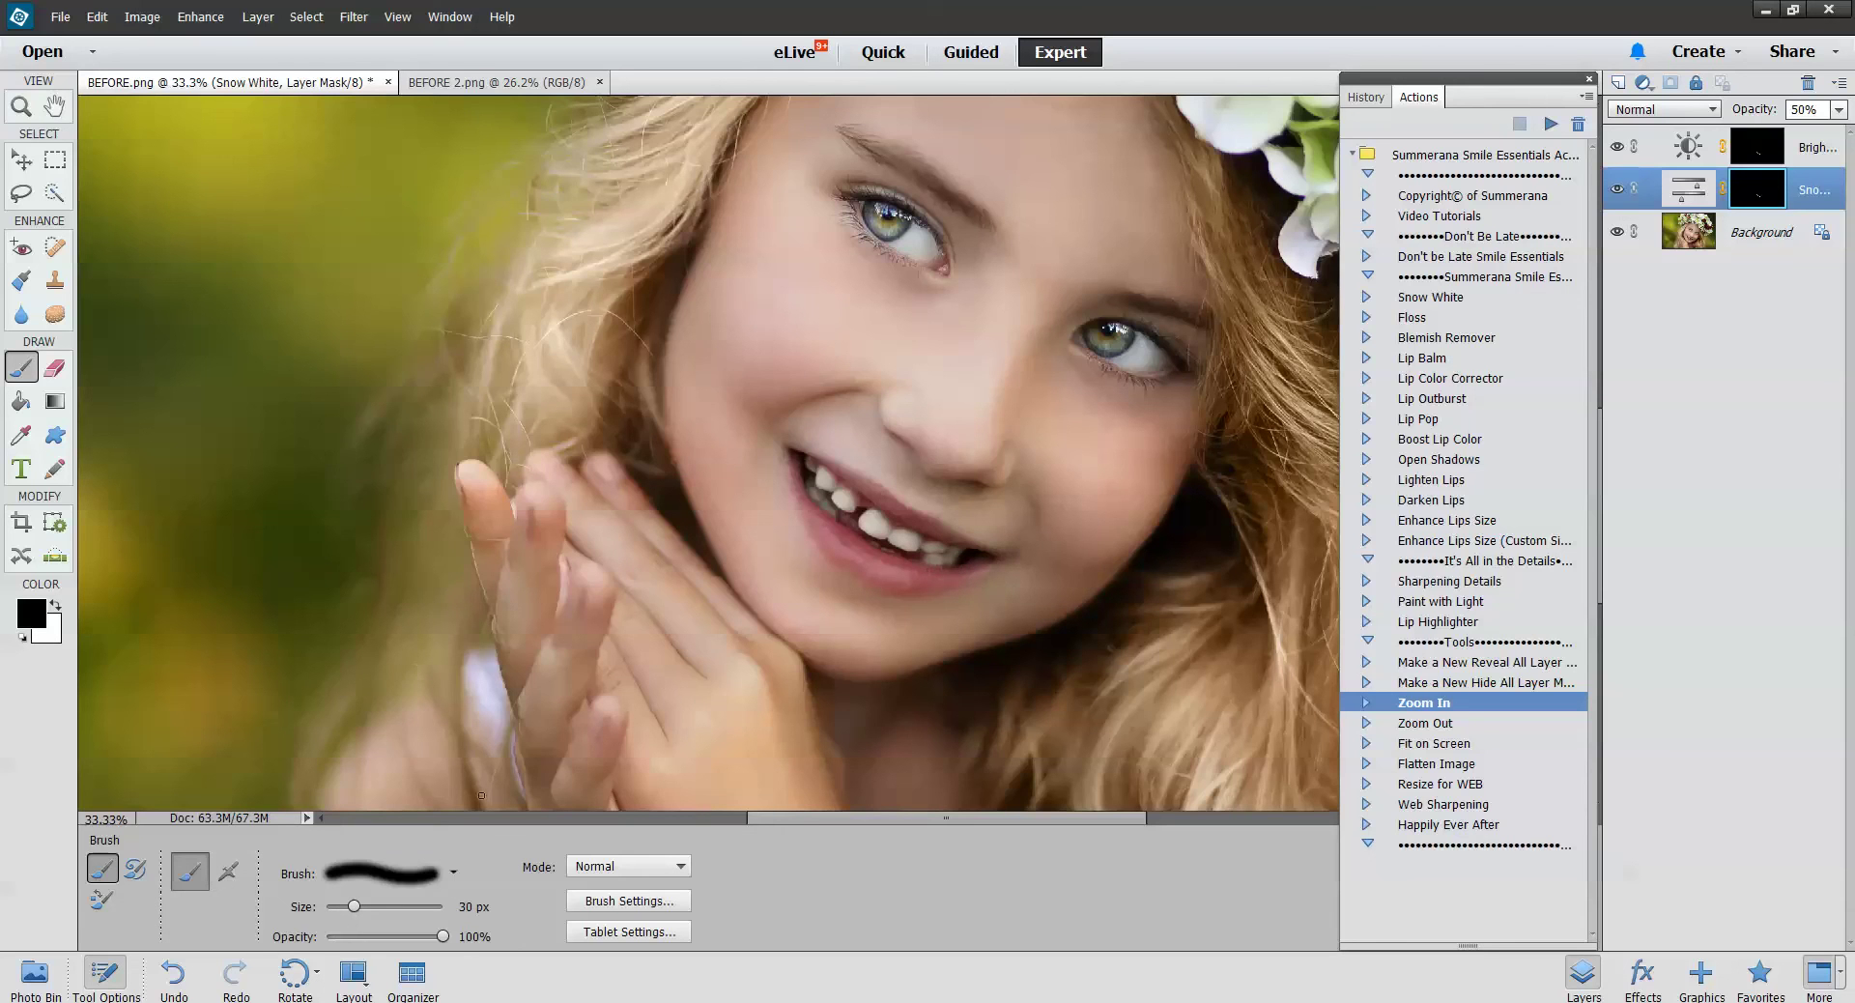
Confirm the 30 px black brush keeps 0% hardness in Brush Settings, leaving presets unchanged
{"action": "left_click", "coordinate": [454, 874]}
{"action": "left_click", "coordinate": [456, 875]}
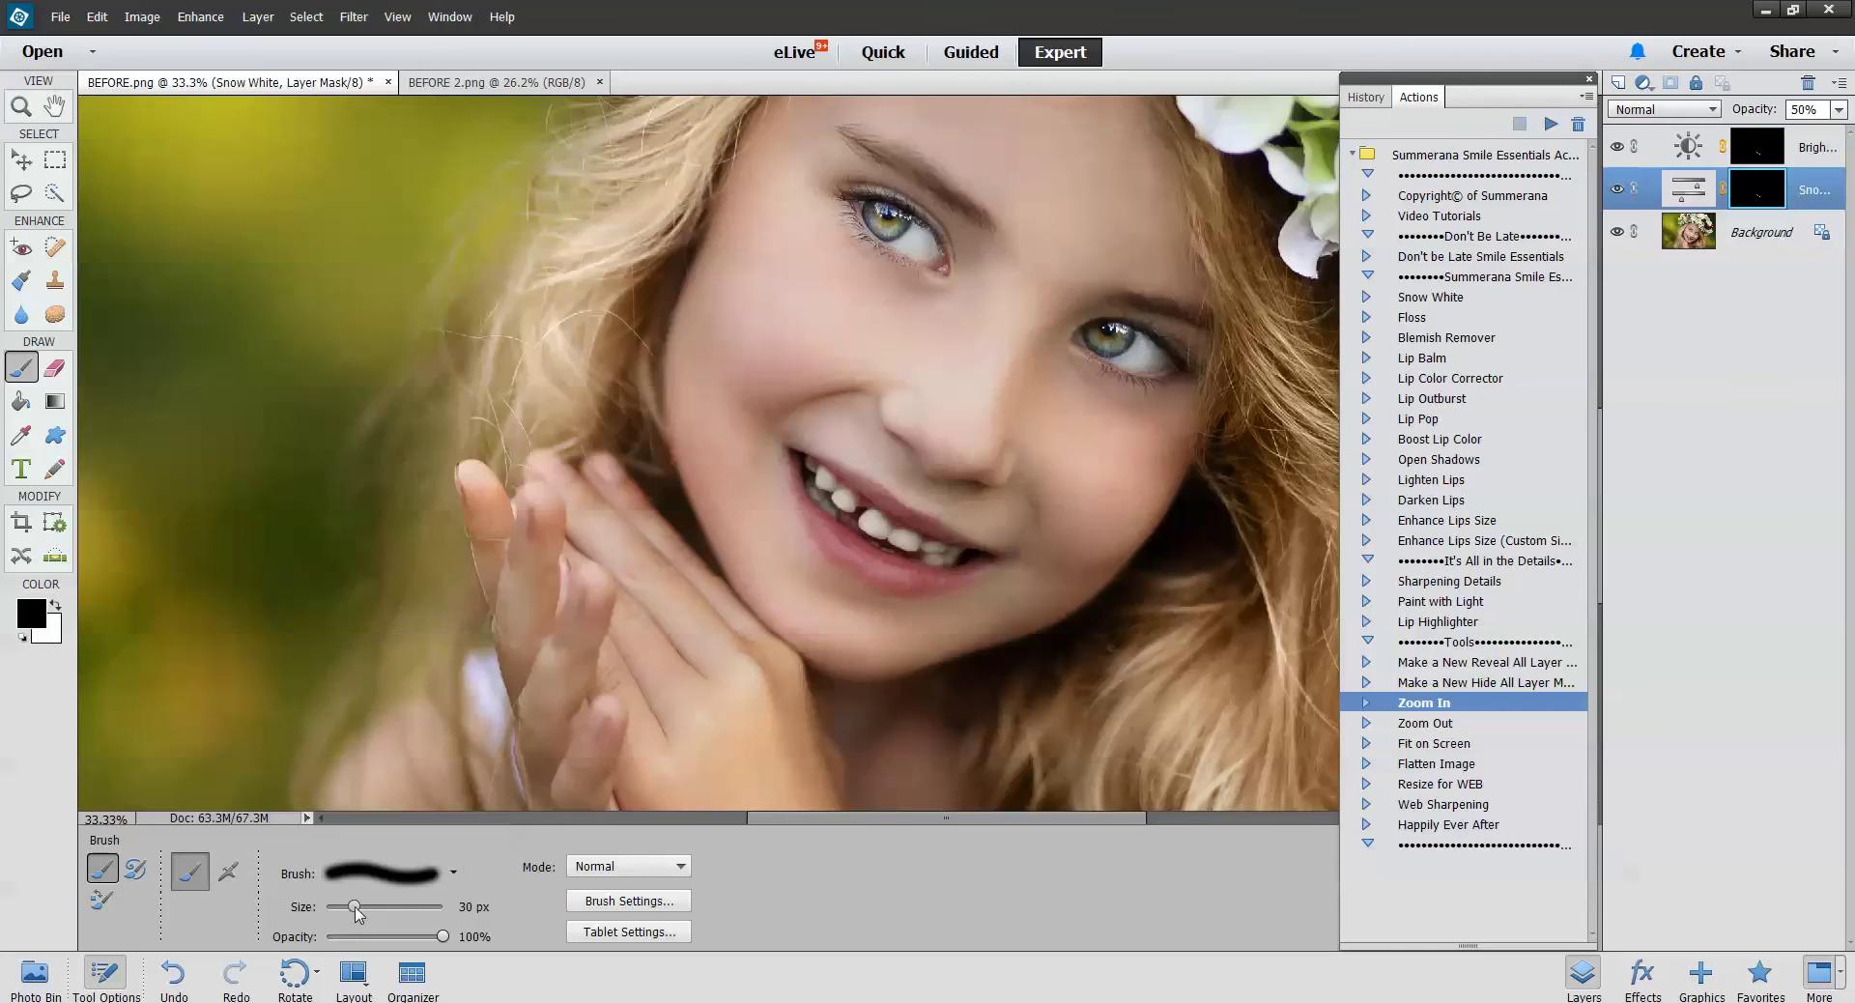
{"action": "left_click", "coordinate": [633, 901]}
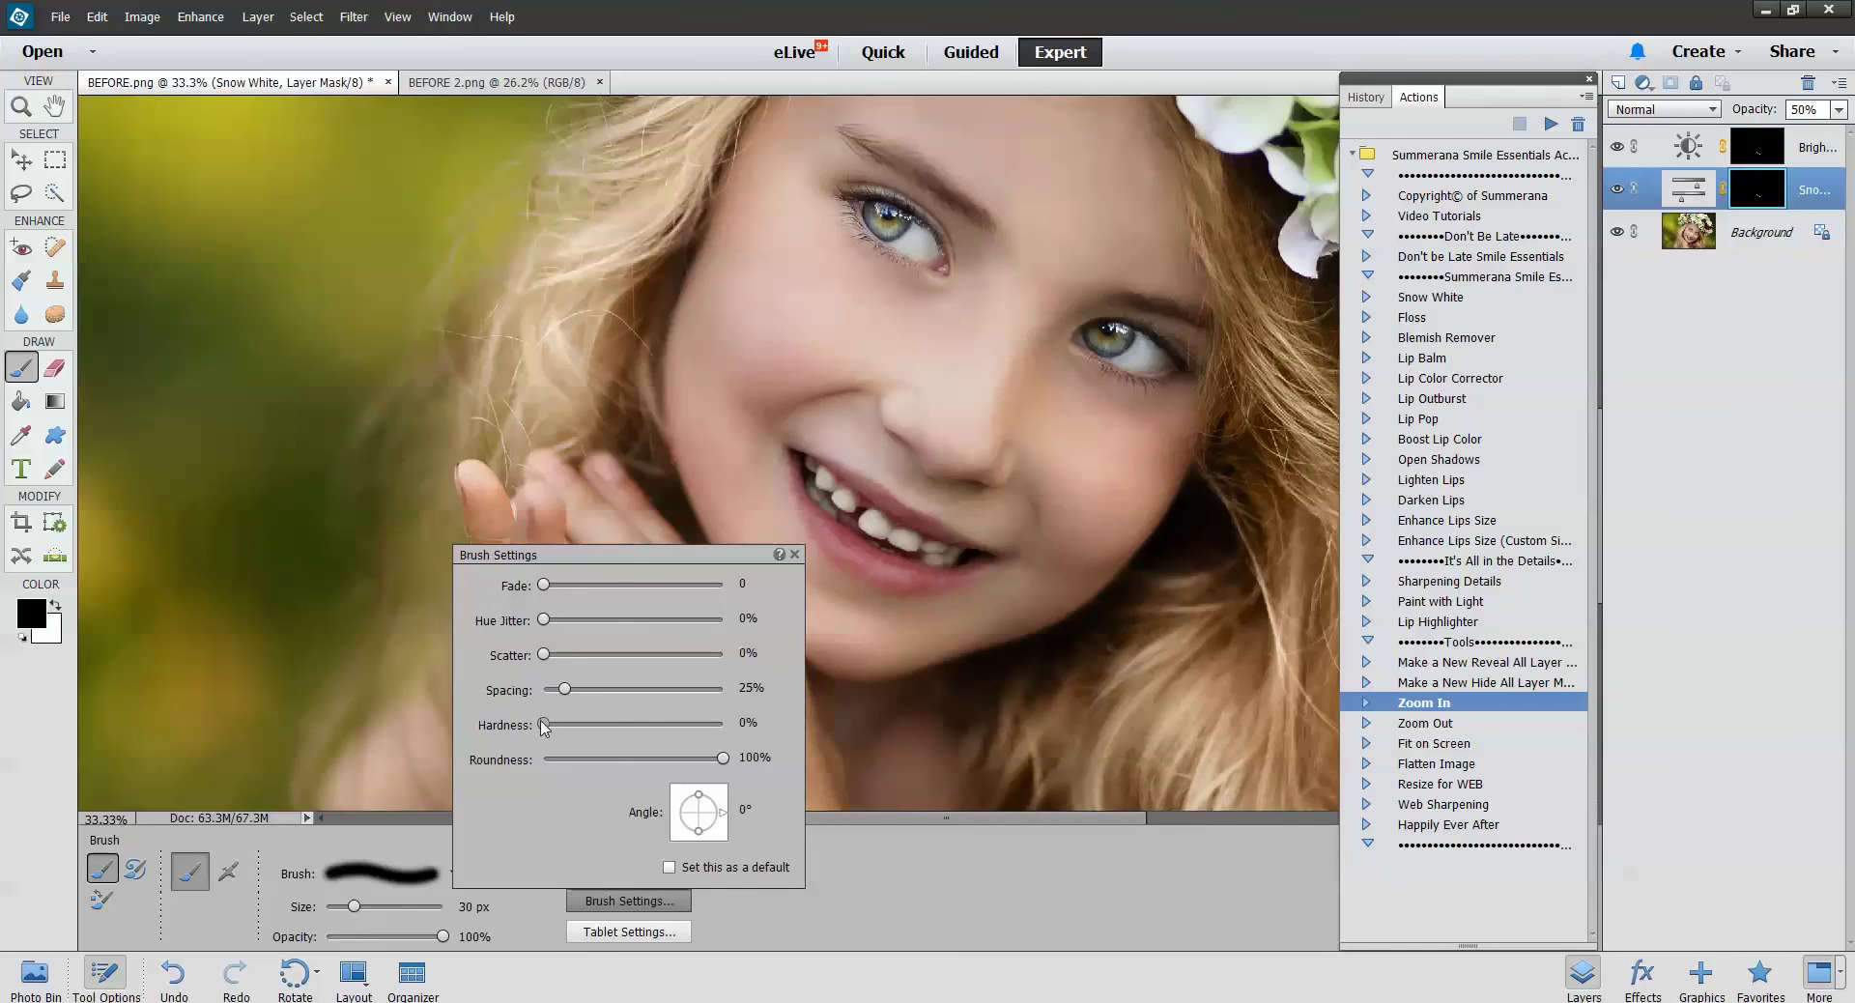
{"action": "mouse_move", "coordinate": [544, 724]}
{"action": "left_mouse_down"}
{"action": "mouse_move", "coordinate": [655, 727]}
{"action": "mouse_move", "coordinate": [539, 727]}
{"action": "left_mouse_up"}
{"action": "left_click", "coordinate": [869, 923]}
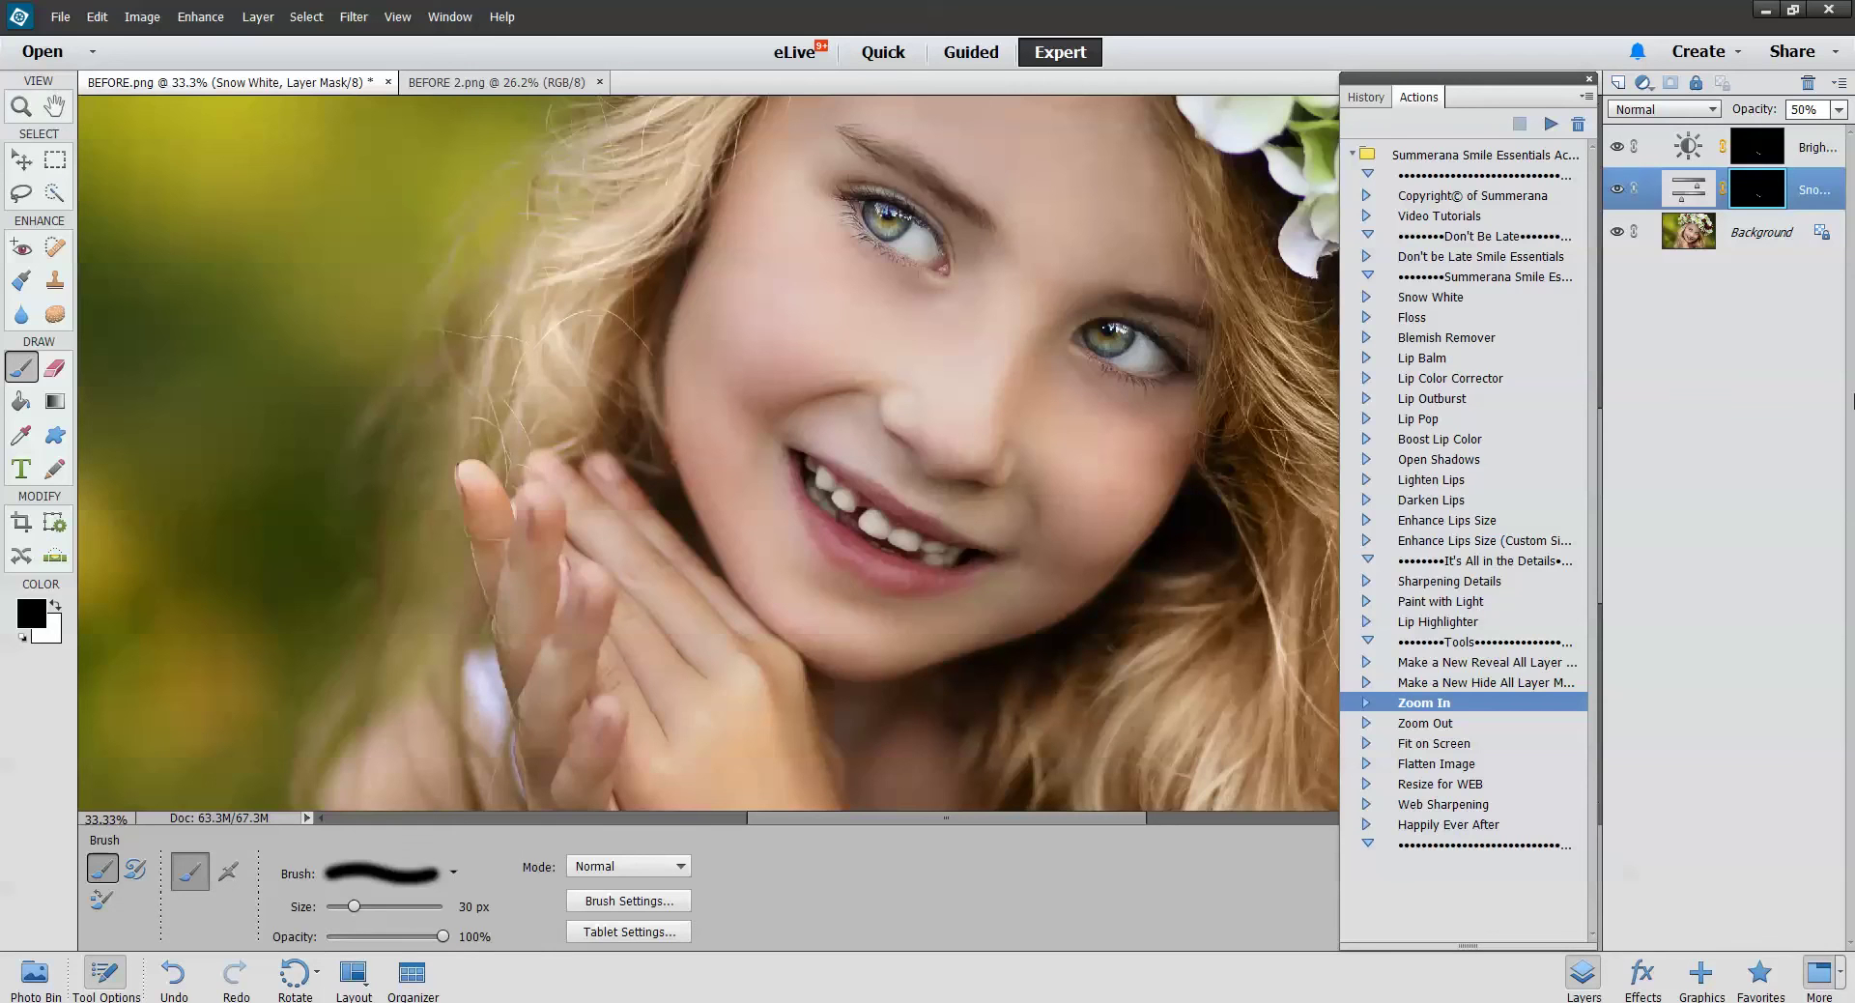
Select and play the Blemish Remover action, continuing through its flatten and instruction messages
{"action": "left_click", "coordinate": [1427, 319]}
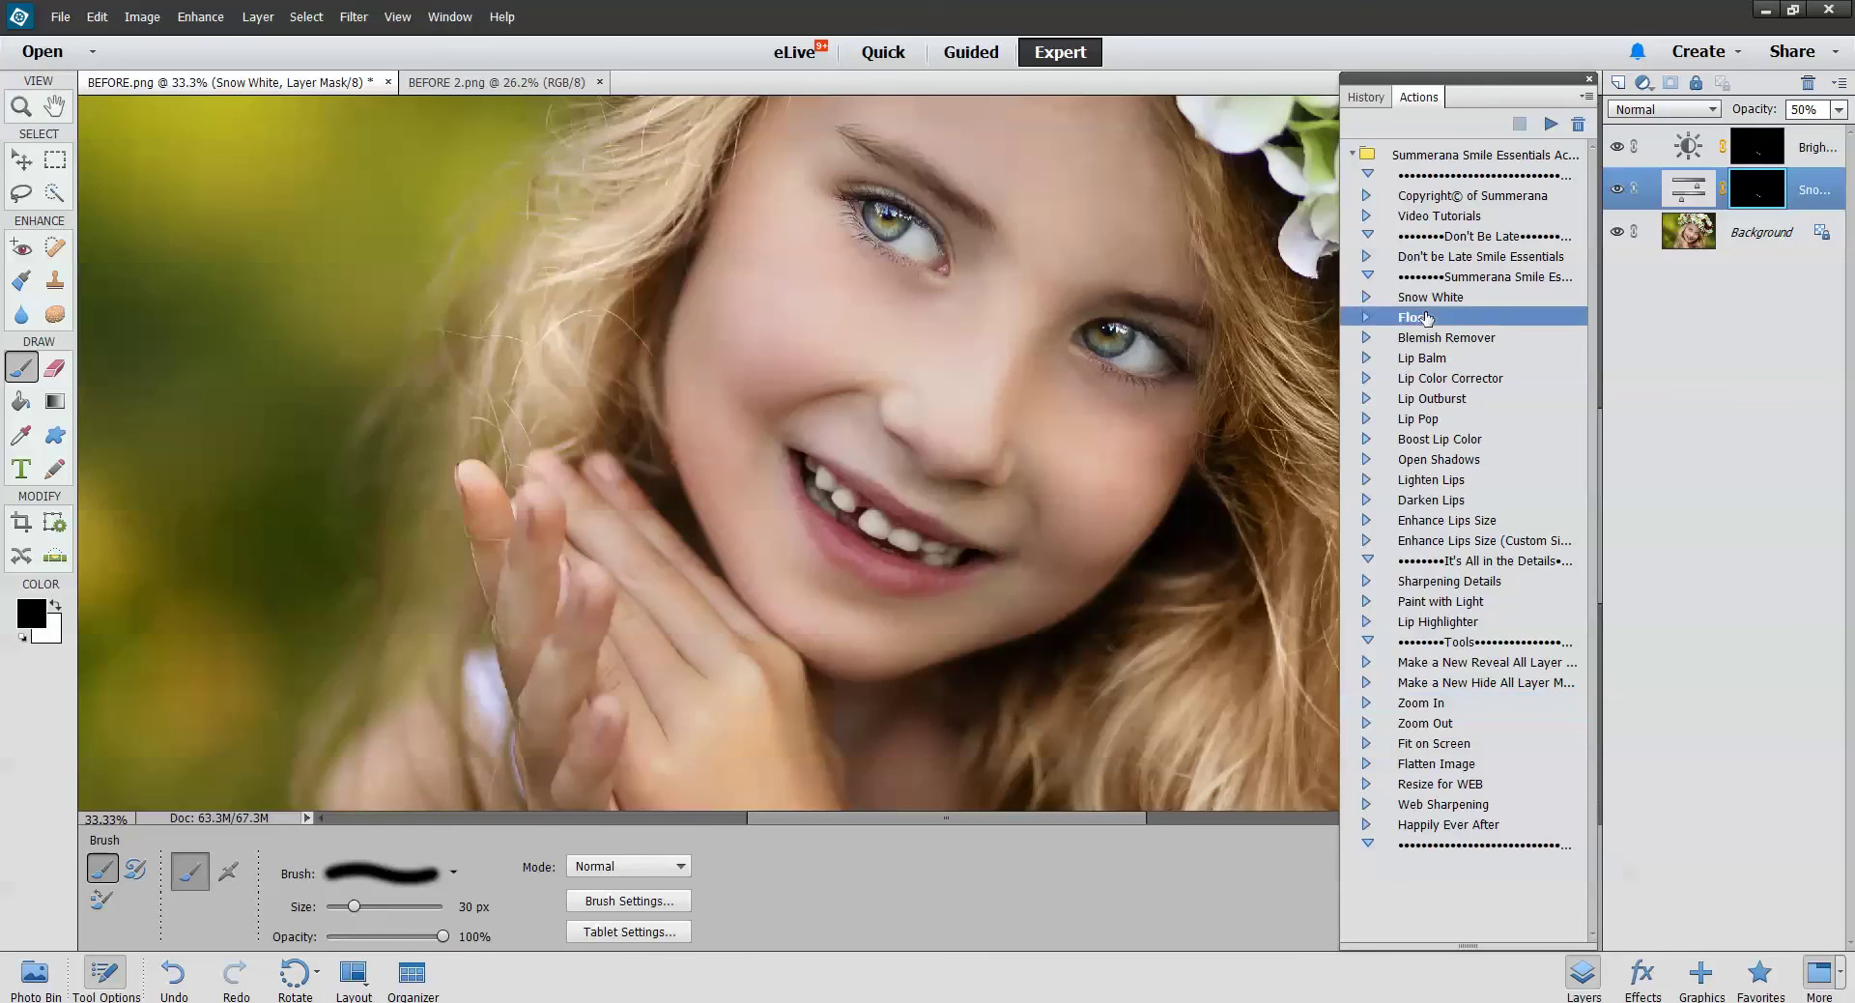
{"action": "left_click", "coordinate": [1425, 338]}
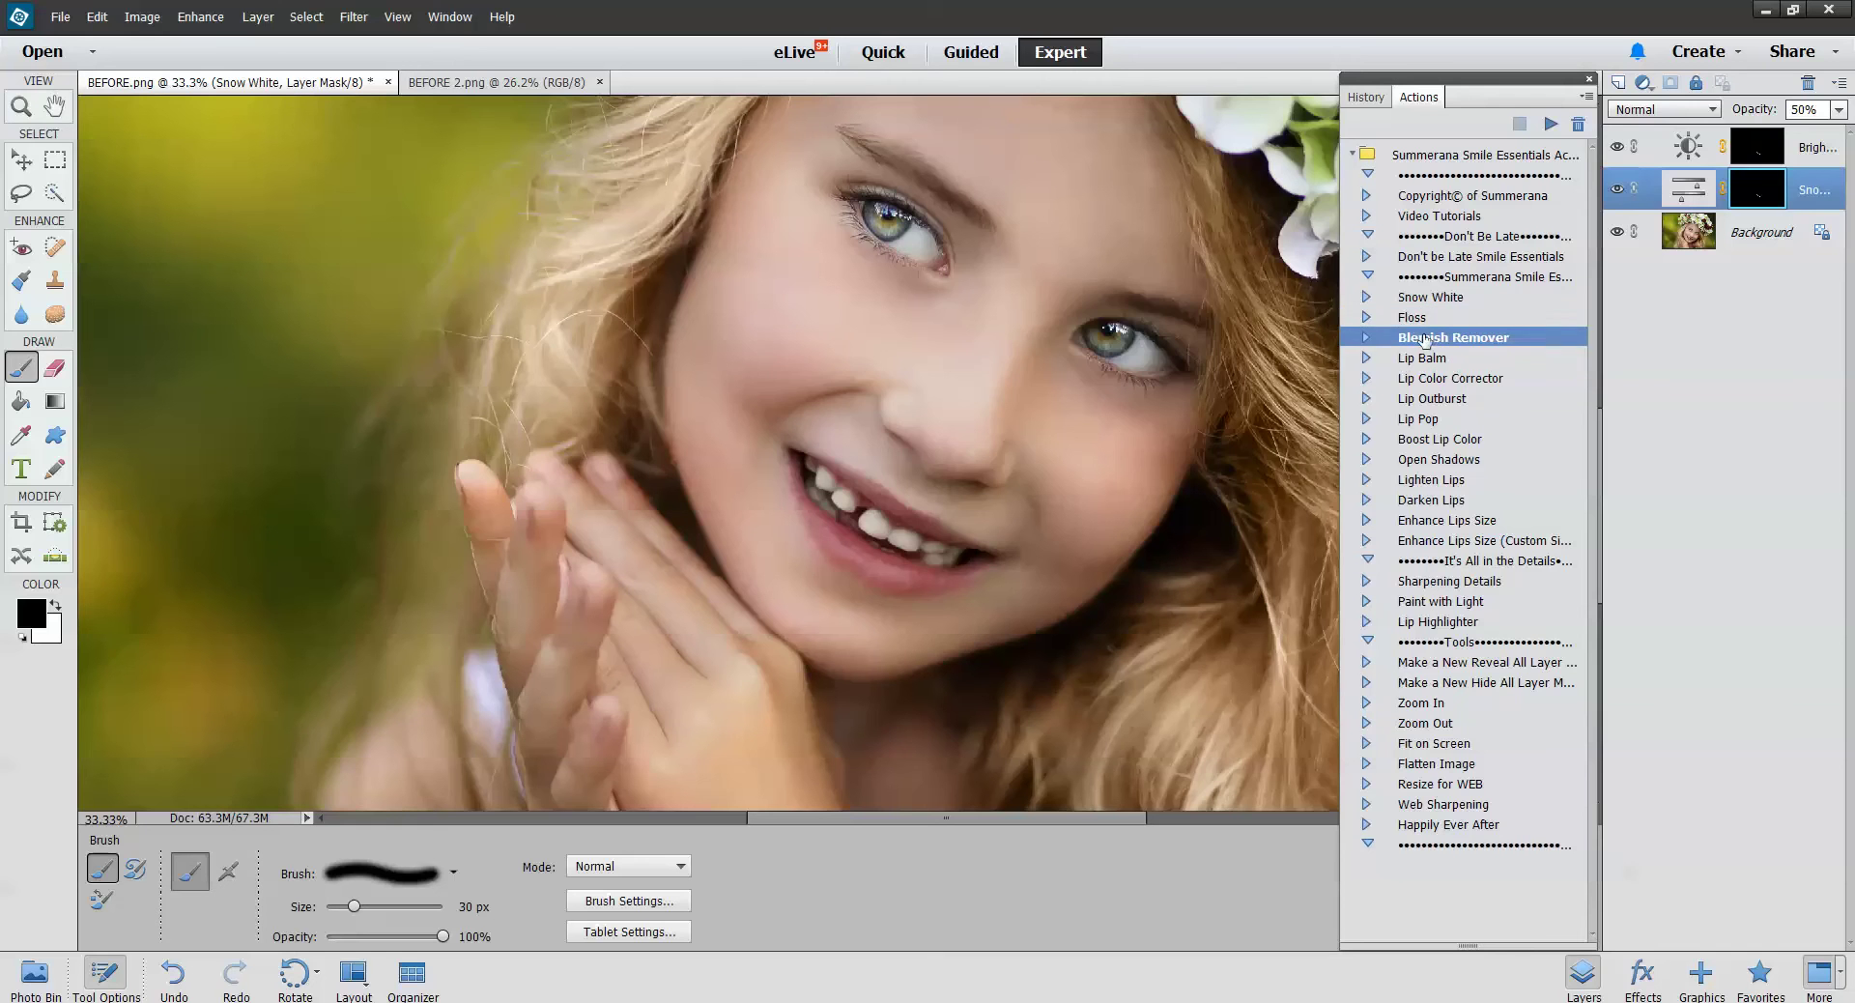
{"action": "left_click", "coordinate": [1549, 124]}
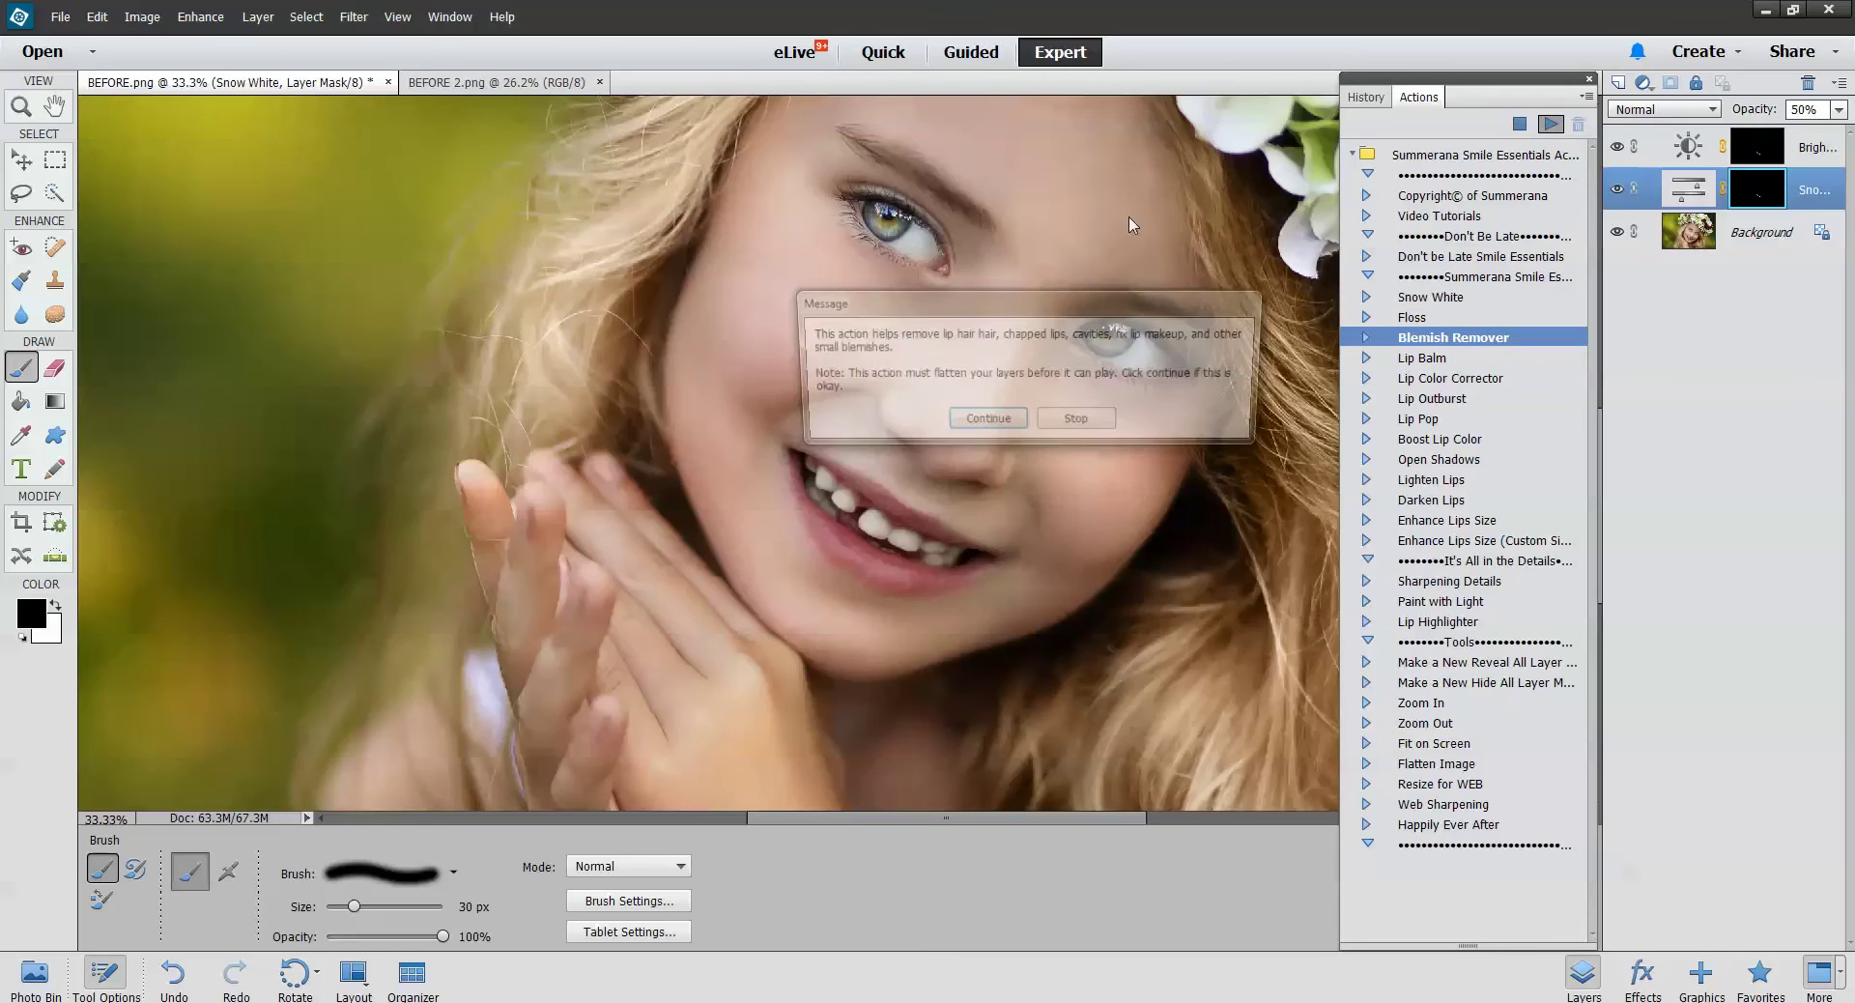
{"action": "left_click", "coordinate": [985, 423]}
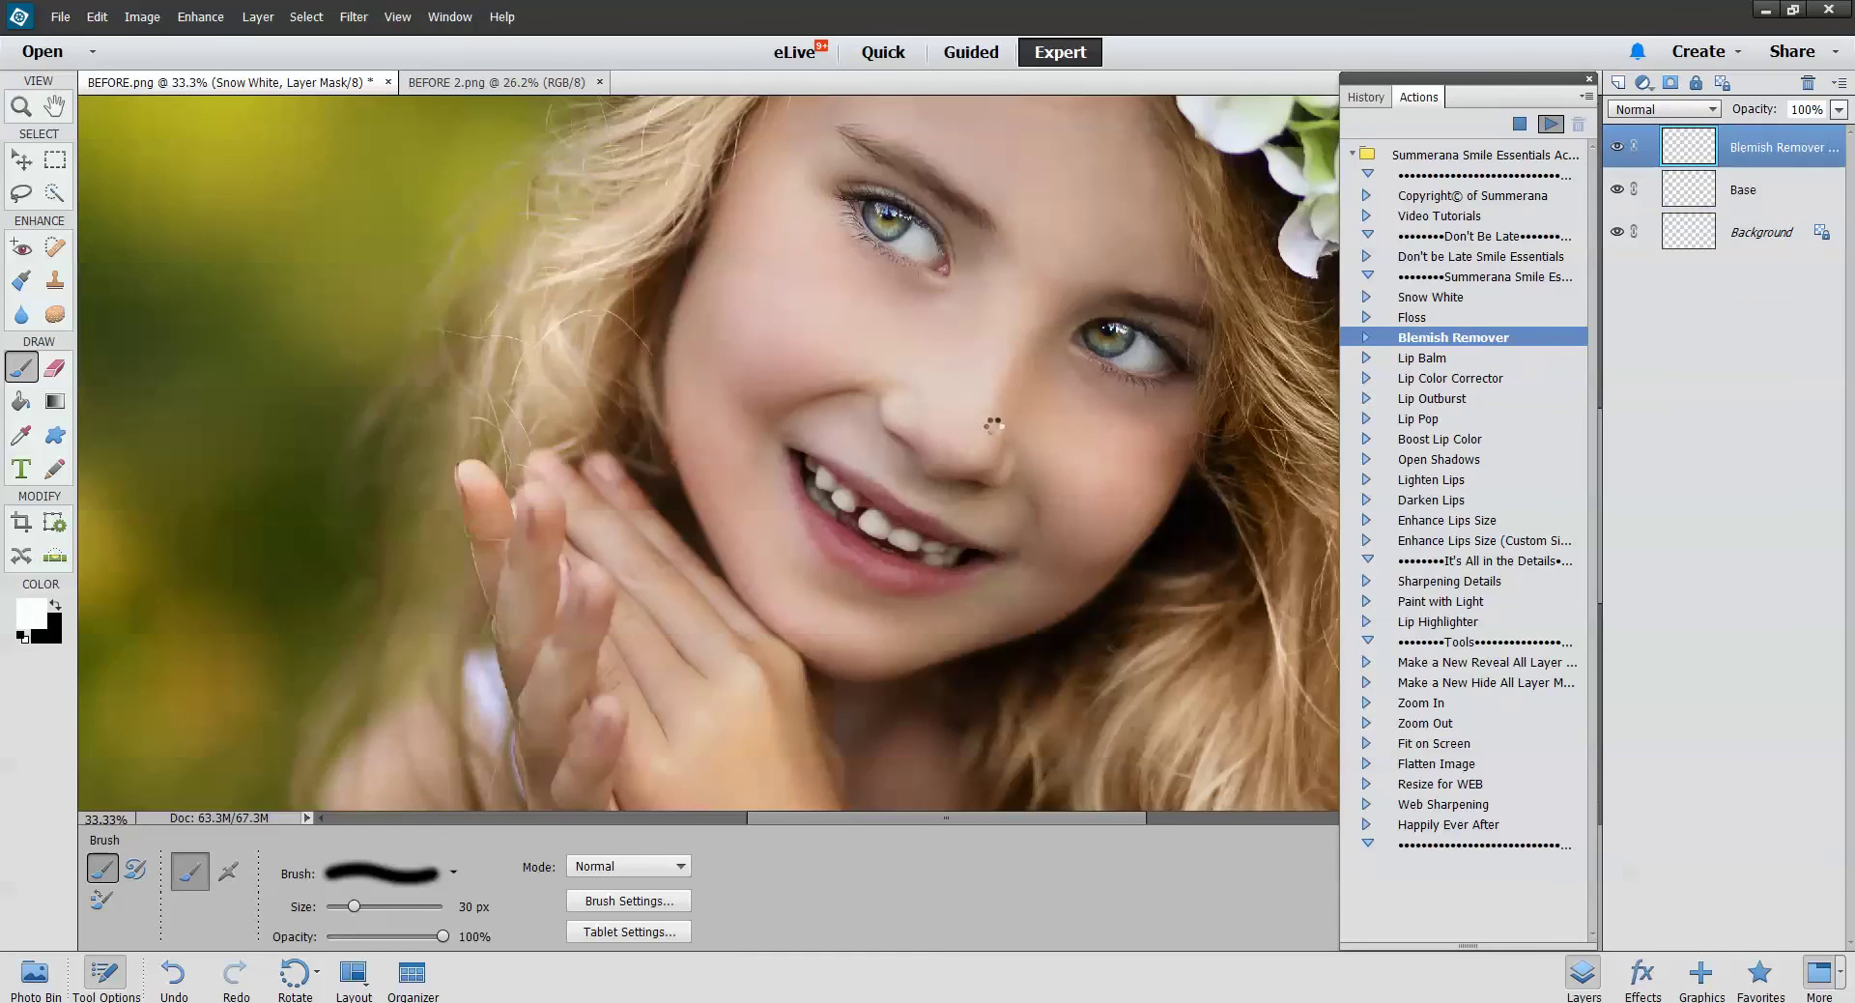
{"action": "left_click", "coordinate": [963, 407]}
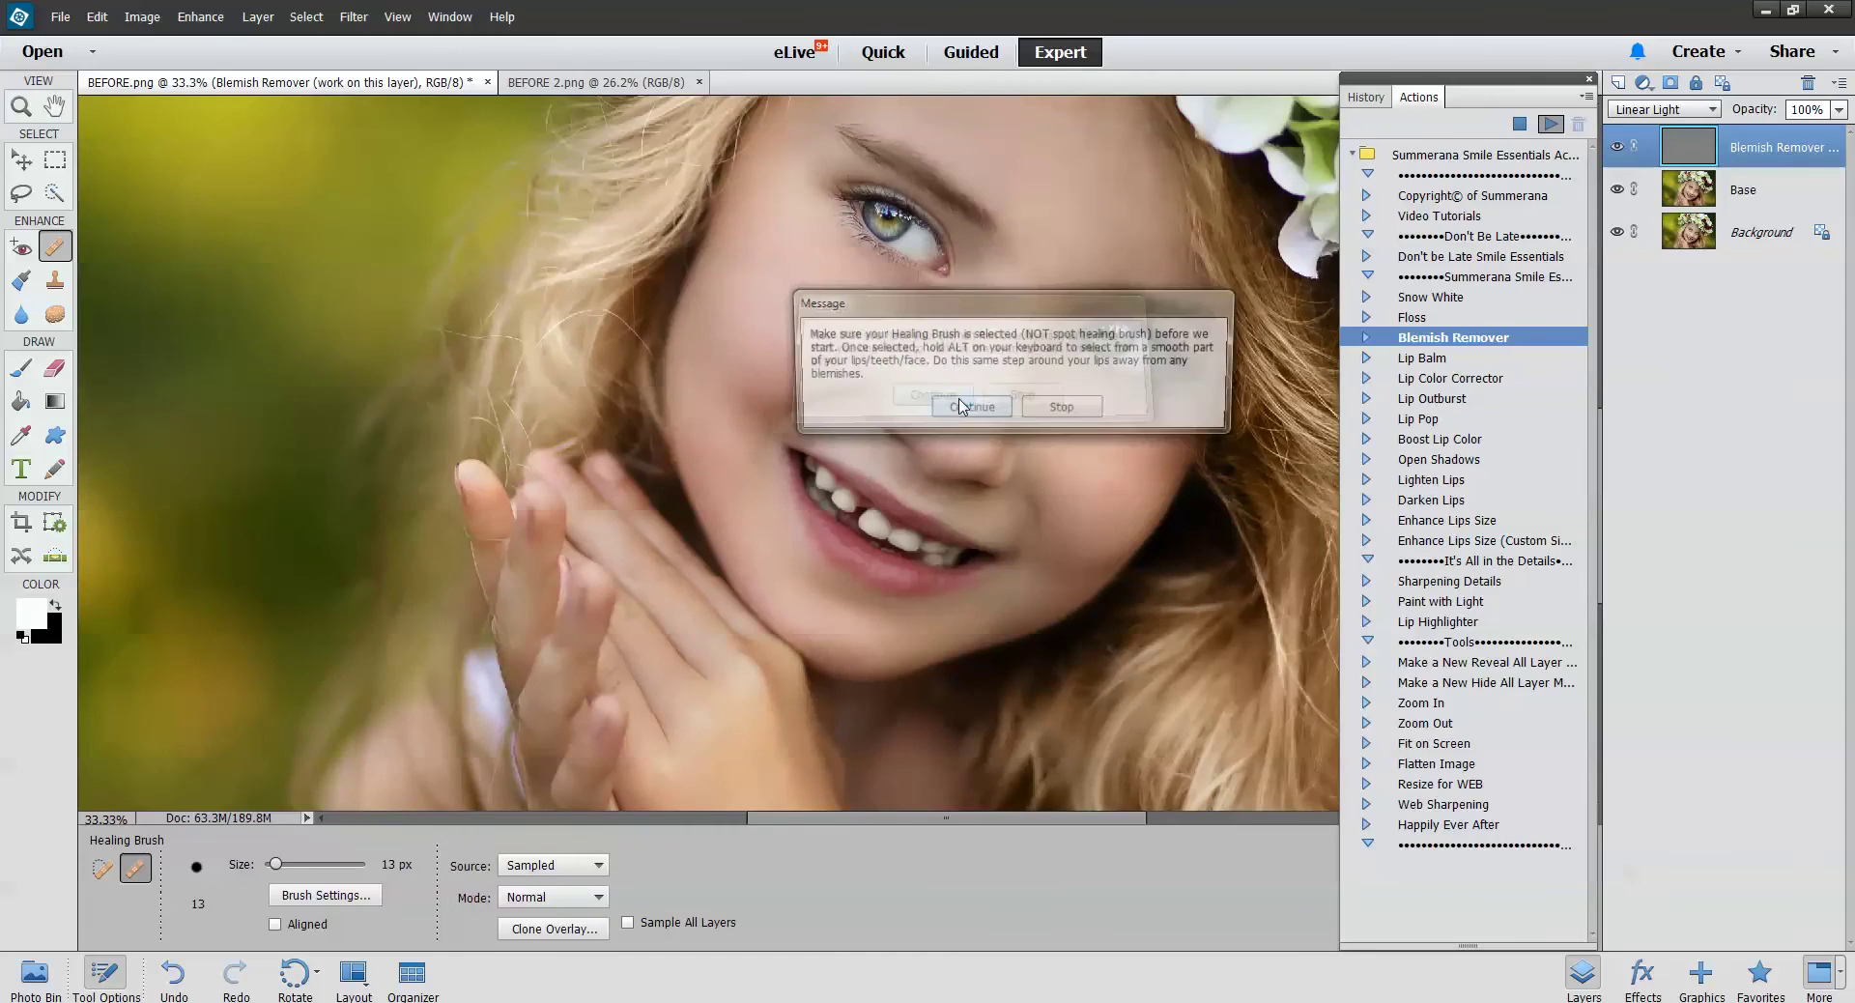
{"action": "left_click", "coordinate": [963, 410]}
{"action": "left_click", "coordinate": [961, 411]}
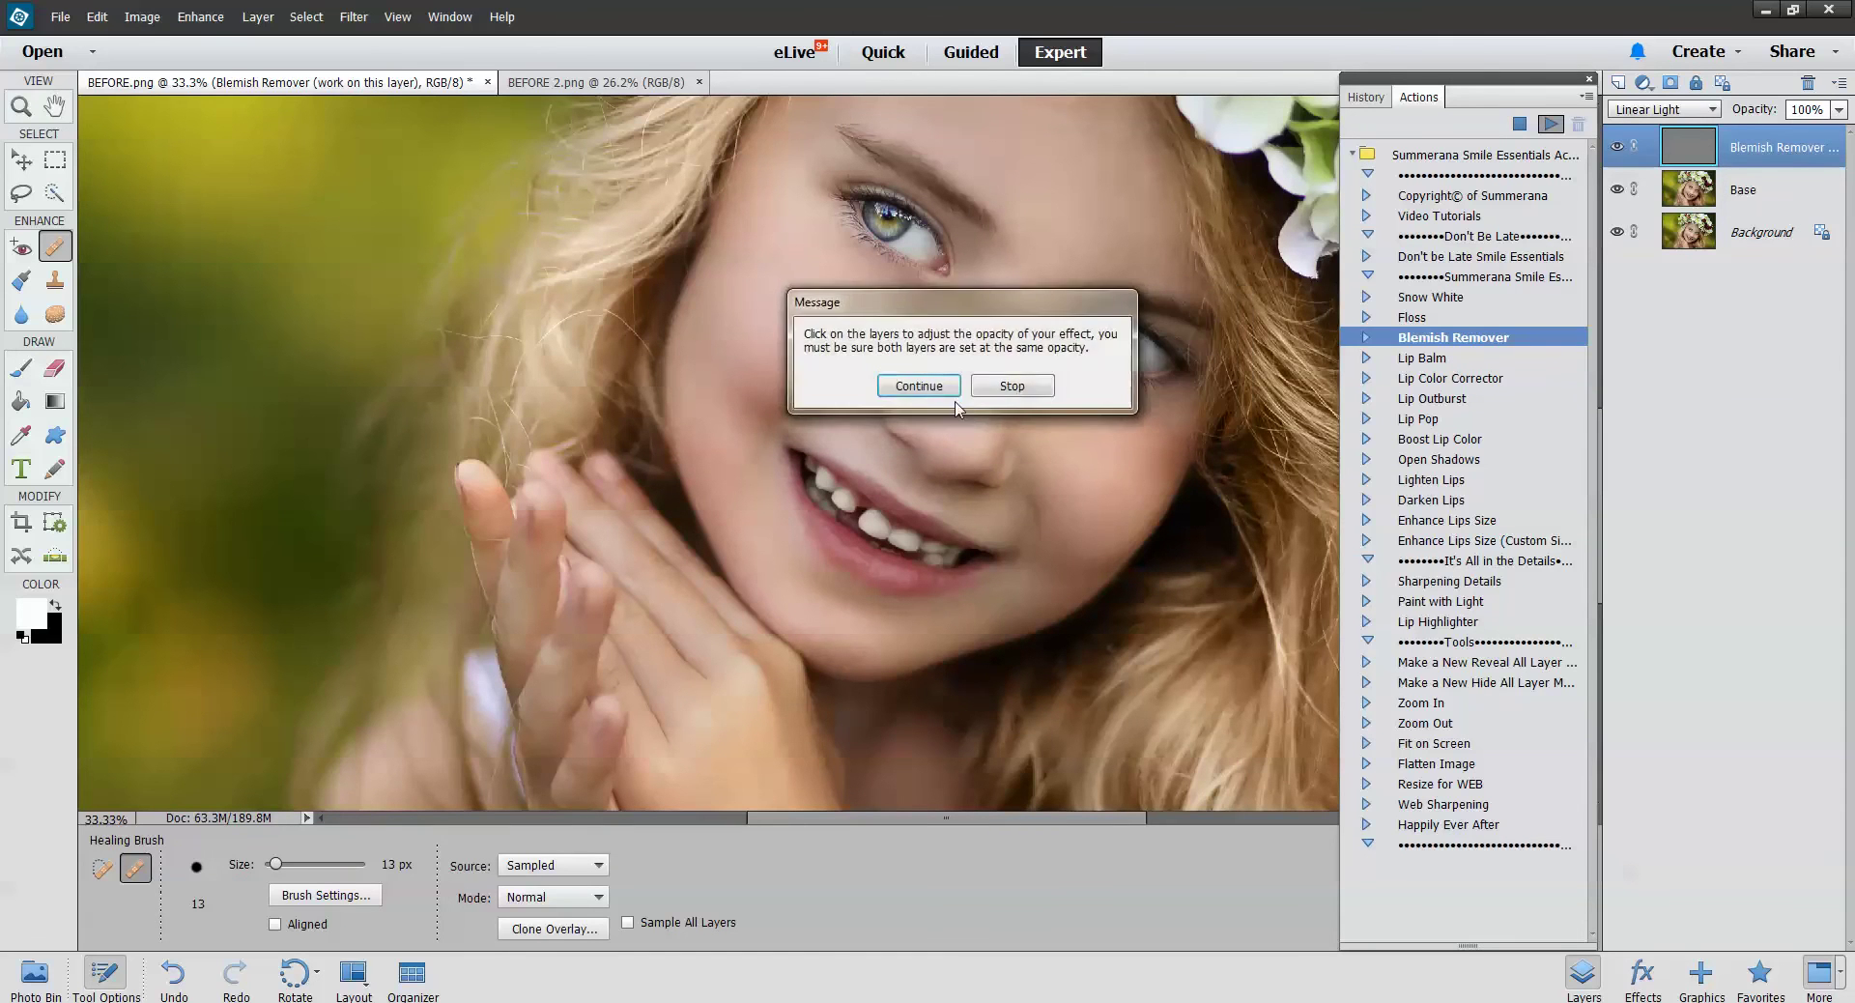
{"action": "left_click", "coordinate": [958, 406]}
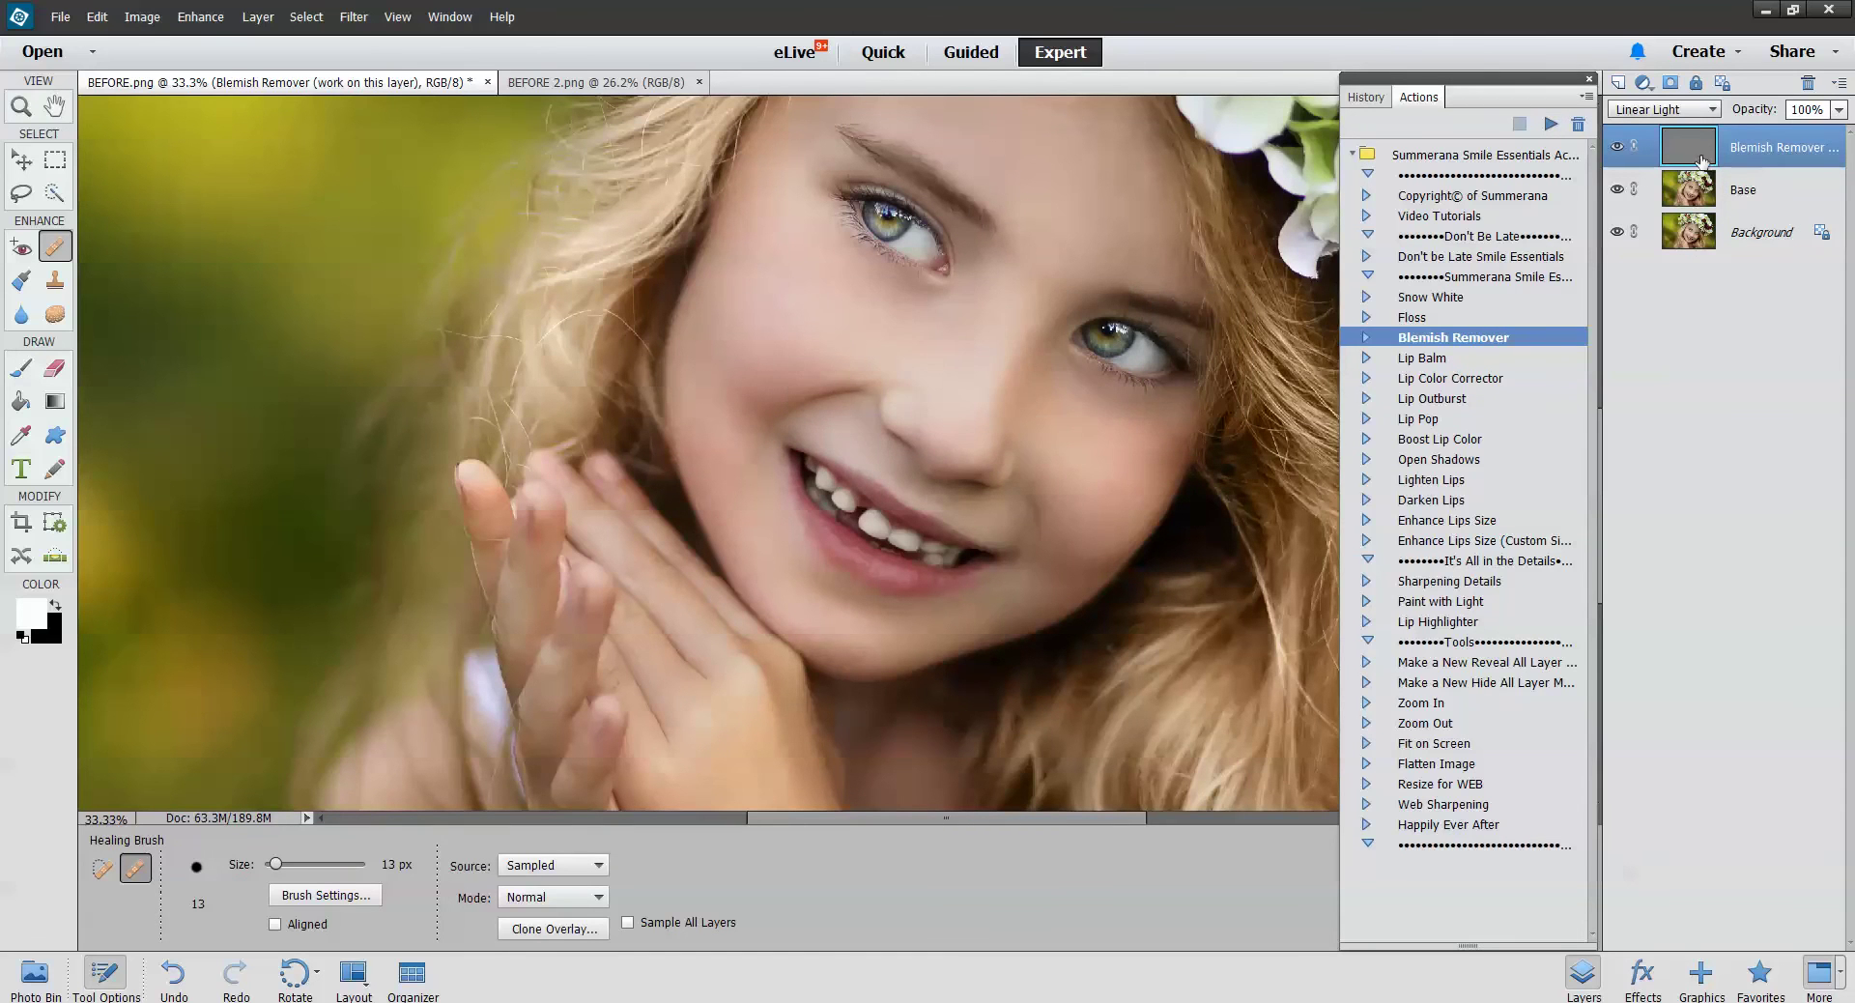
Set the Healing Brush to 30 px, undo a test stroke, then zoom to 50% with a 10 px brush
{"action": "double_click", "coordinate": [1738, 147]}
{"action": "left_click", "coordinate": [1787, 317]}
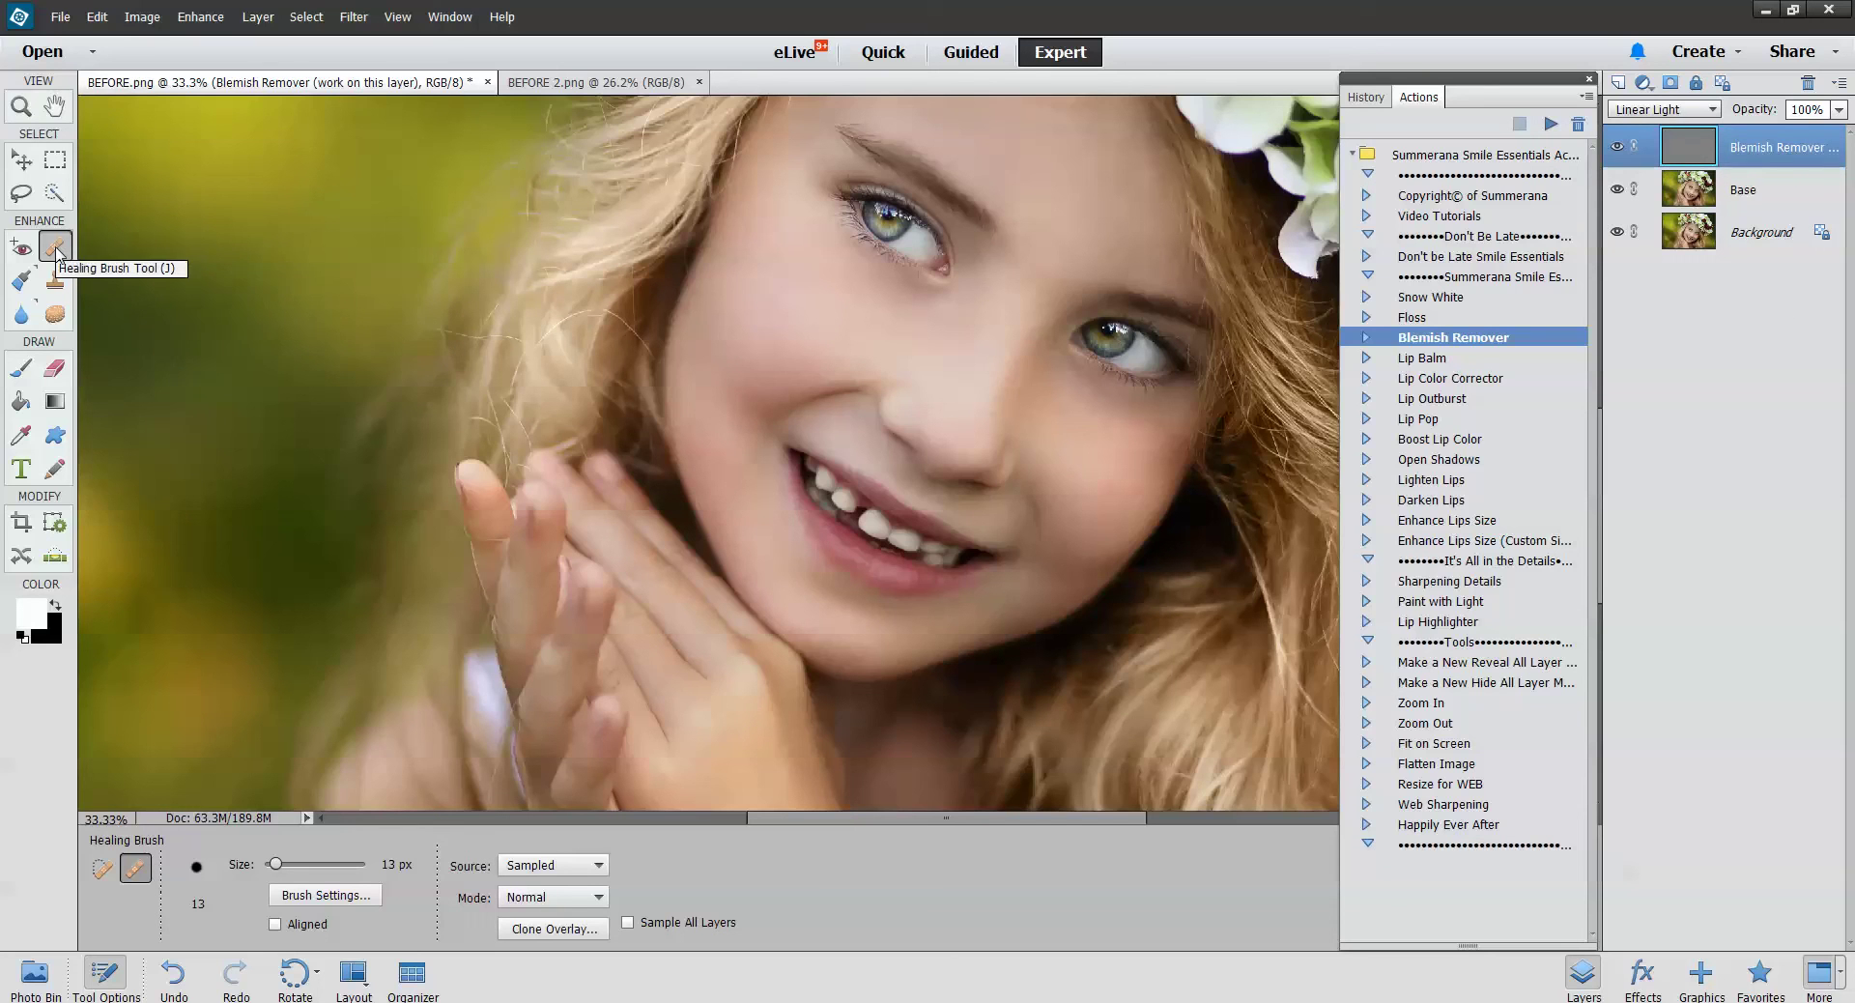
{"action": "left_click", "coordinate": [100, 876]}
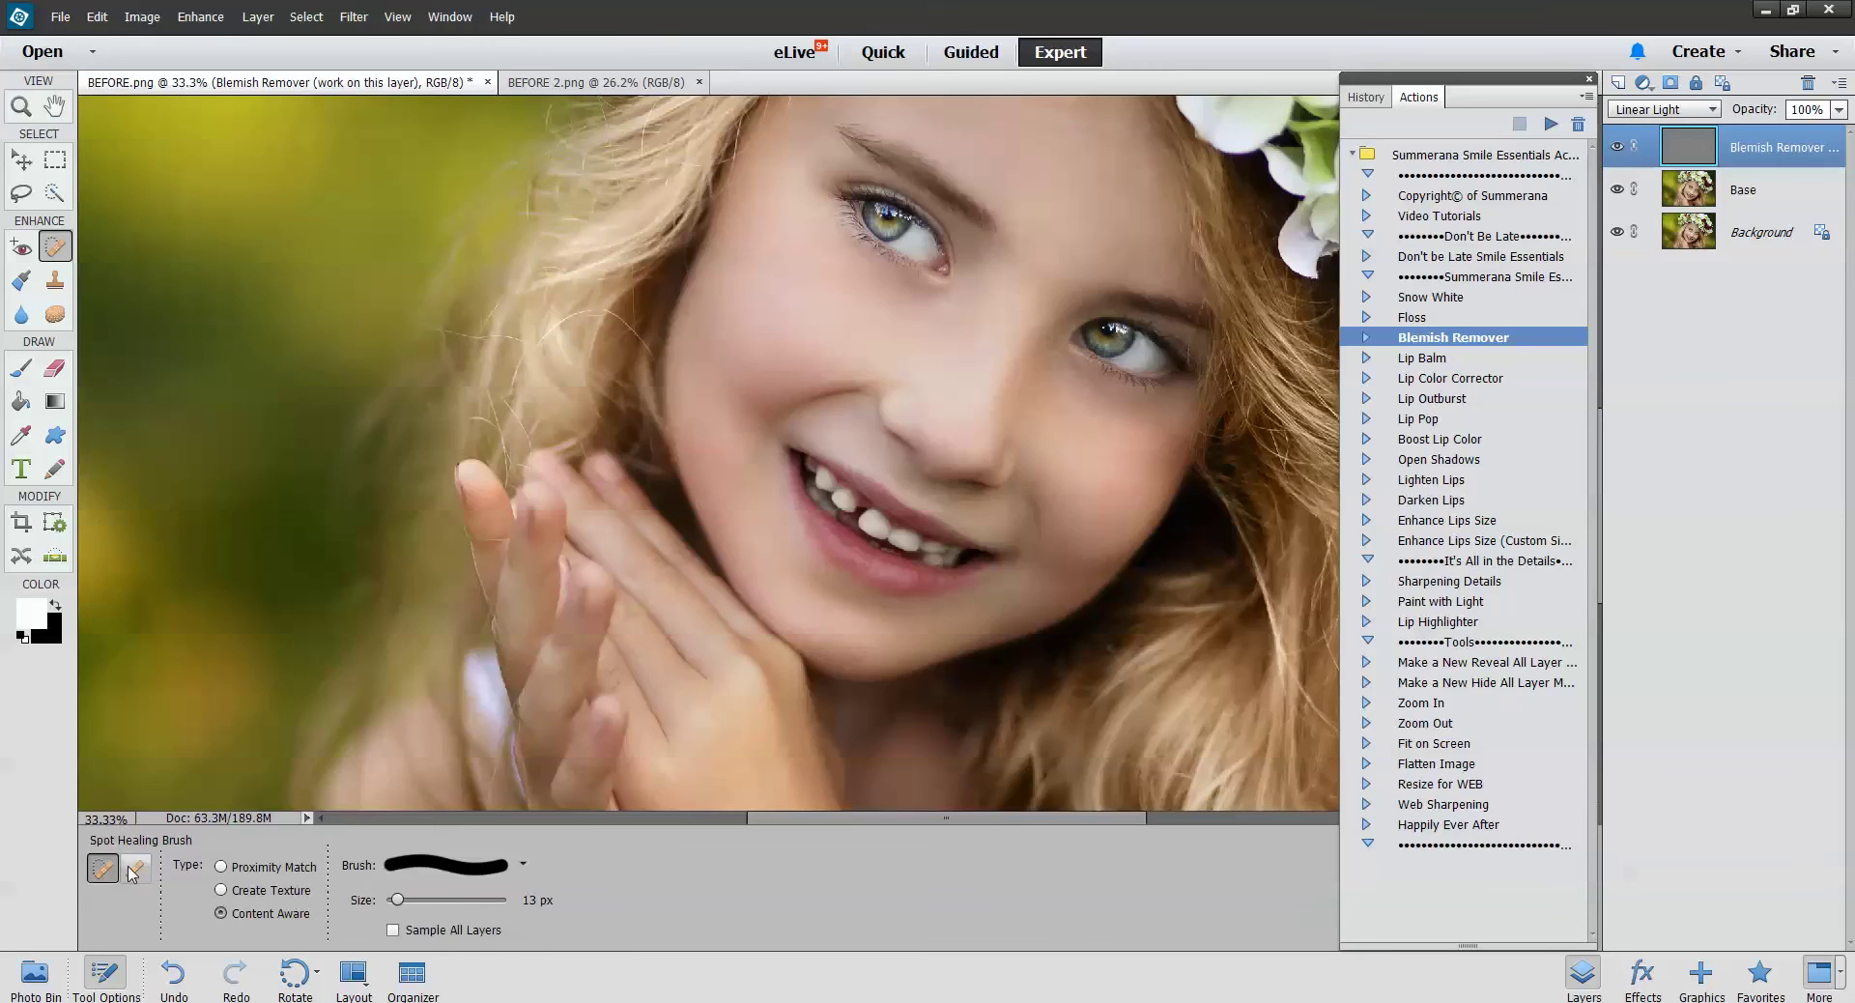
{"action": "left_click", "coordinate": [135, 866]}
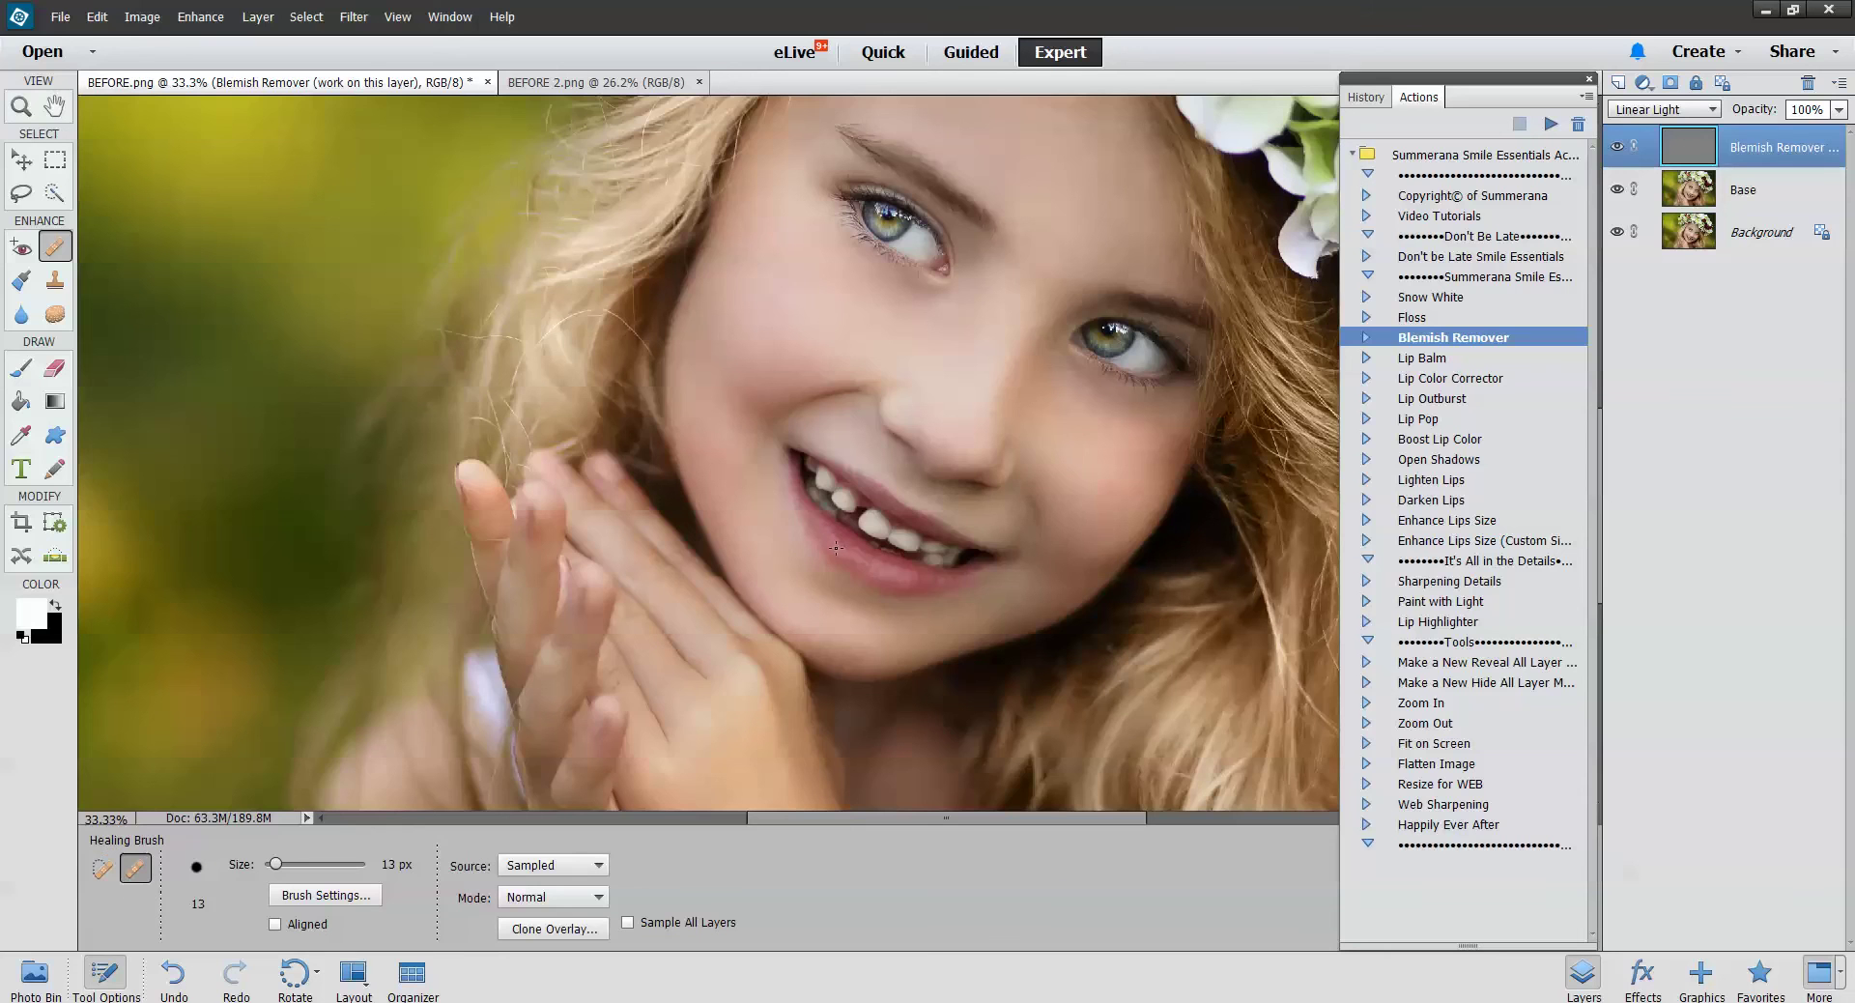
{"action": "key", "text": "bracketright"}
{"action": "key", "text": "bracketright"}
{"action": "key", "text": "bracketright"}
{"action": "key", "text": "bracketright"}
{"action": "key", "text": "bracketright"}
{"action": "key", "text": "bracketright"}
{"action": "left_click", "coordinate": [96, 17]}
{"action": "left_click", "coordinate": [116, 40]}
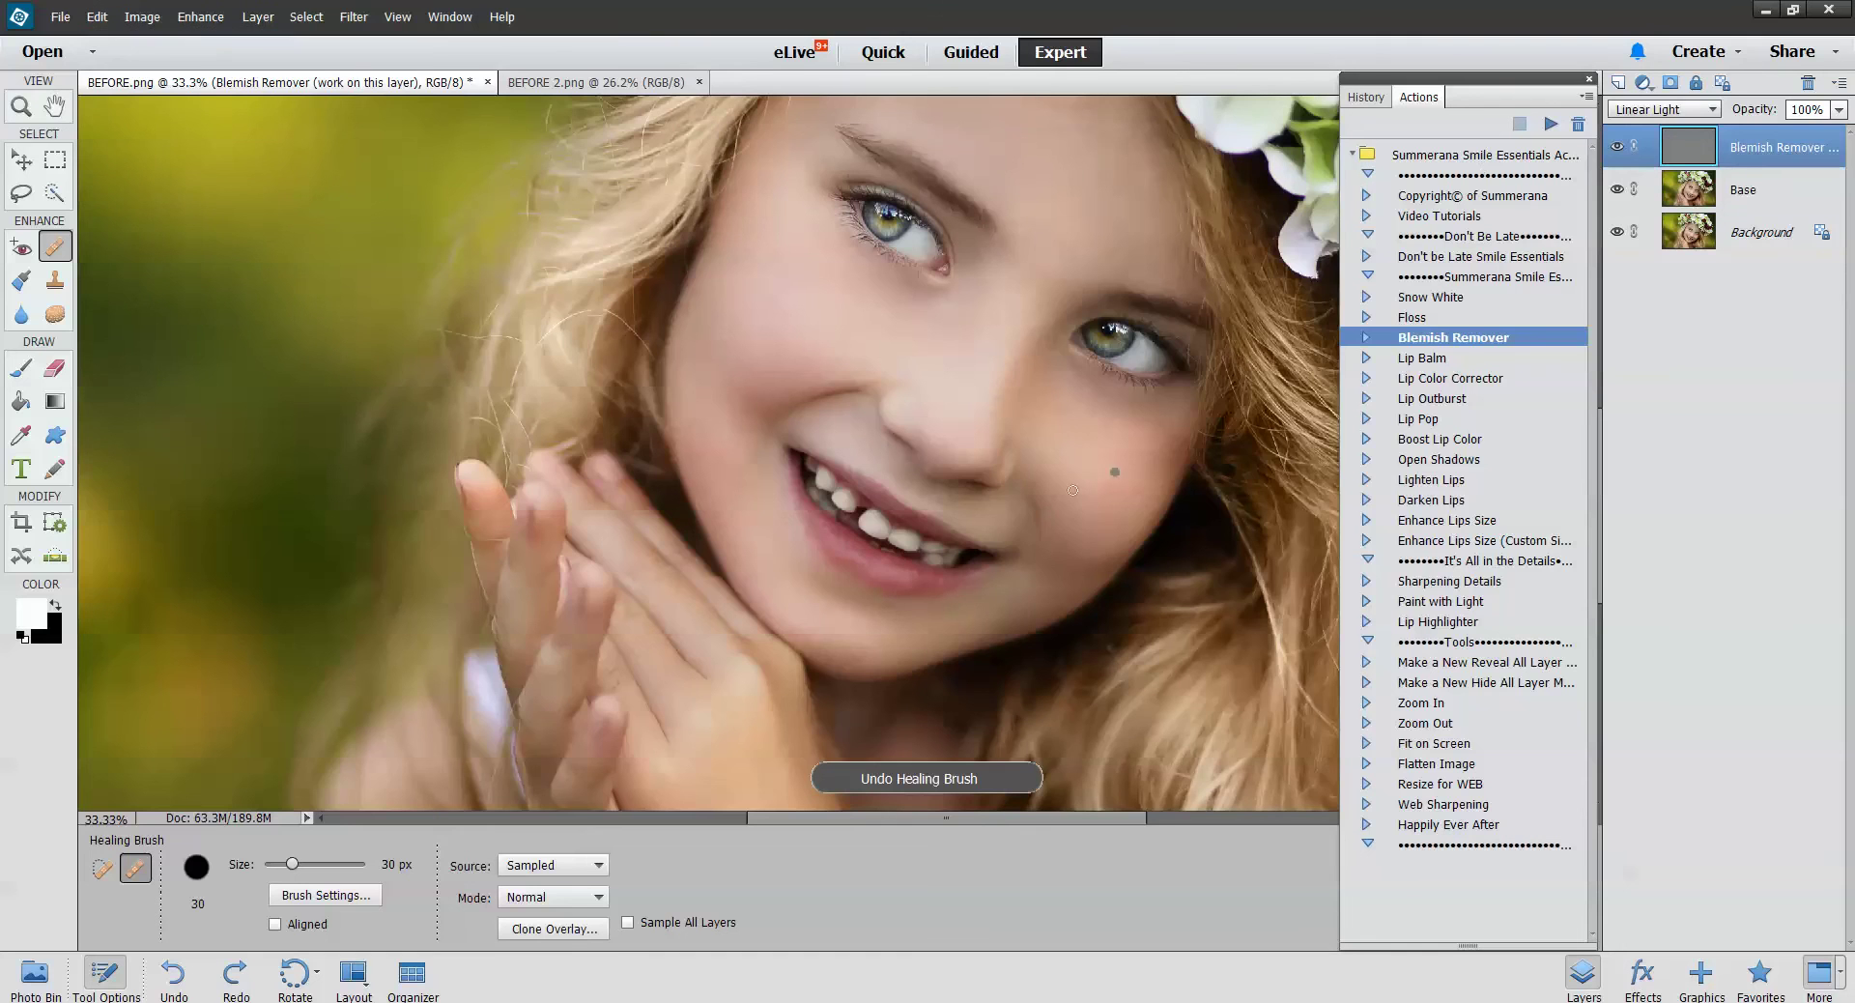
{"action": "key", "text": "ctrl+equal"}
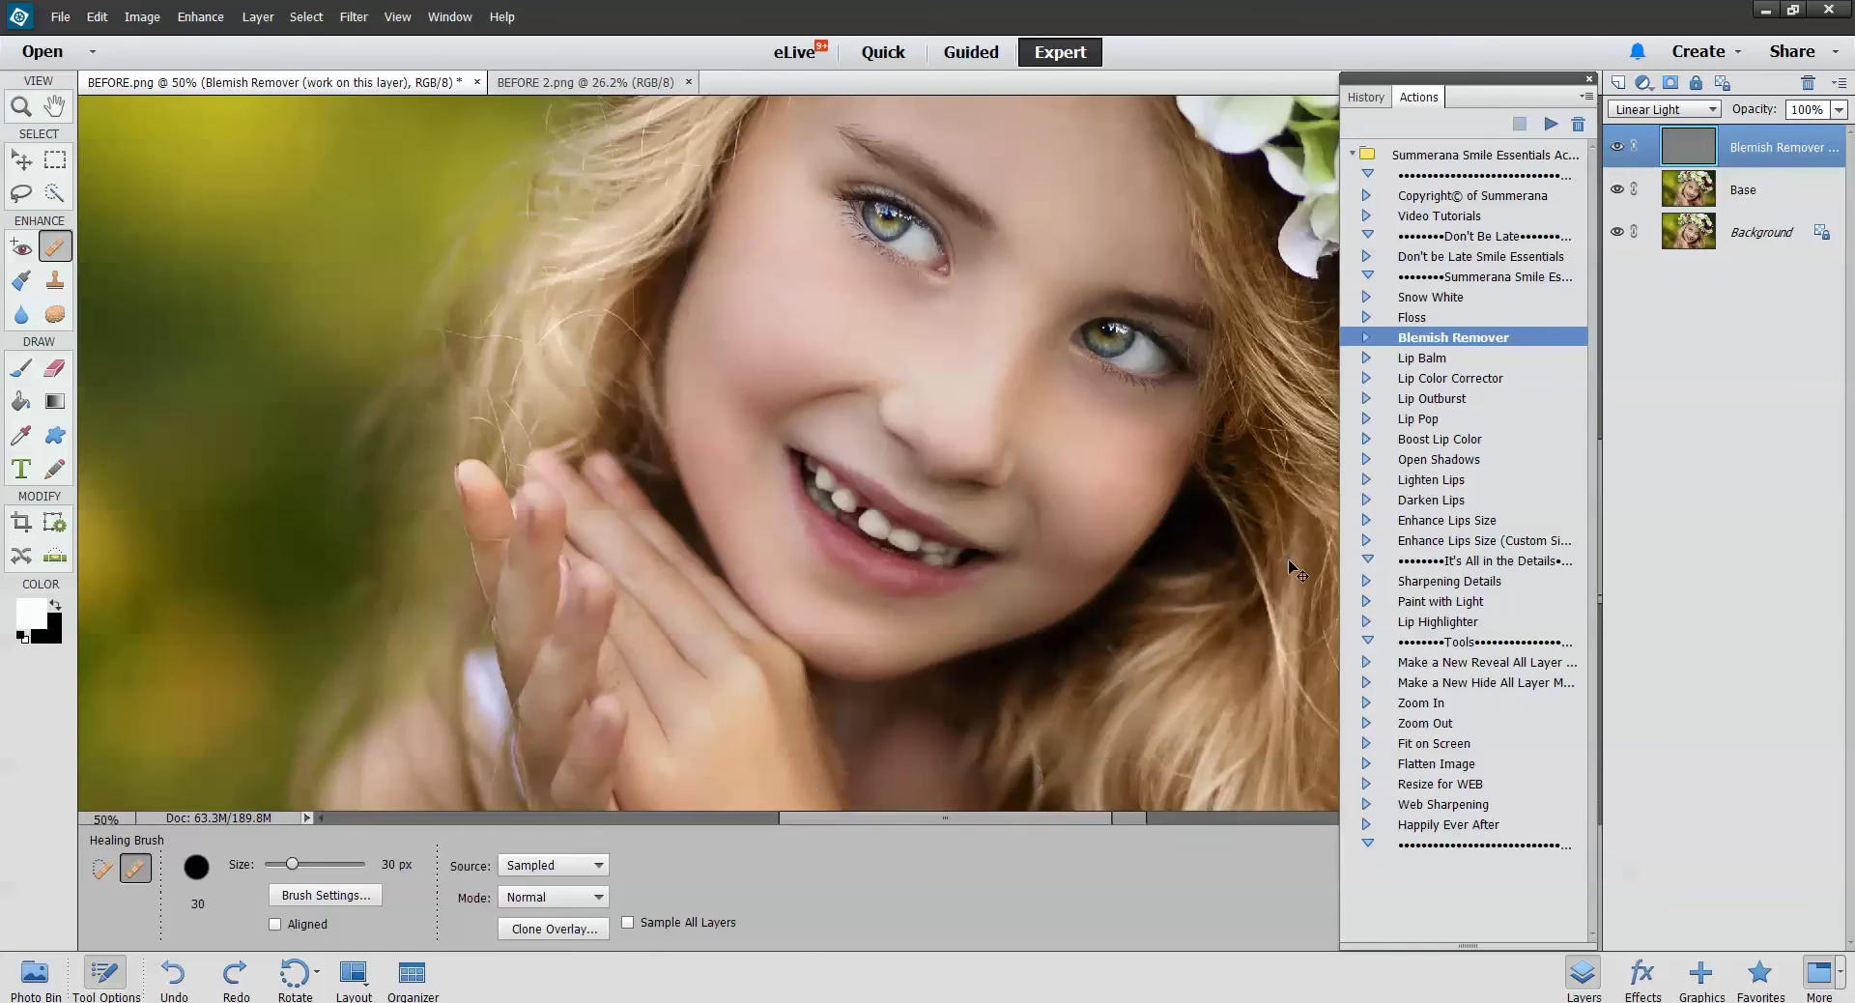
{"action": "key", "text": "bracketleft"}
{"action": "key", "text": "bracketleft"}
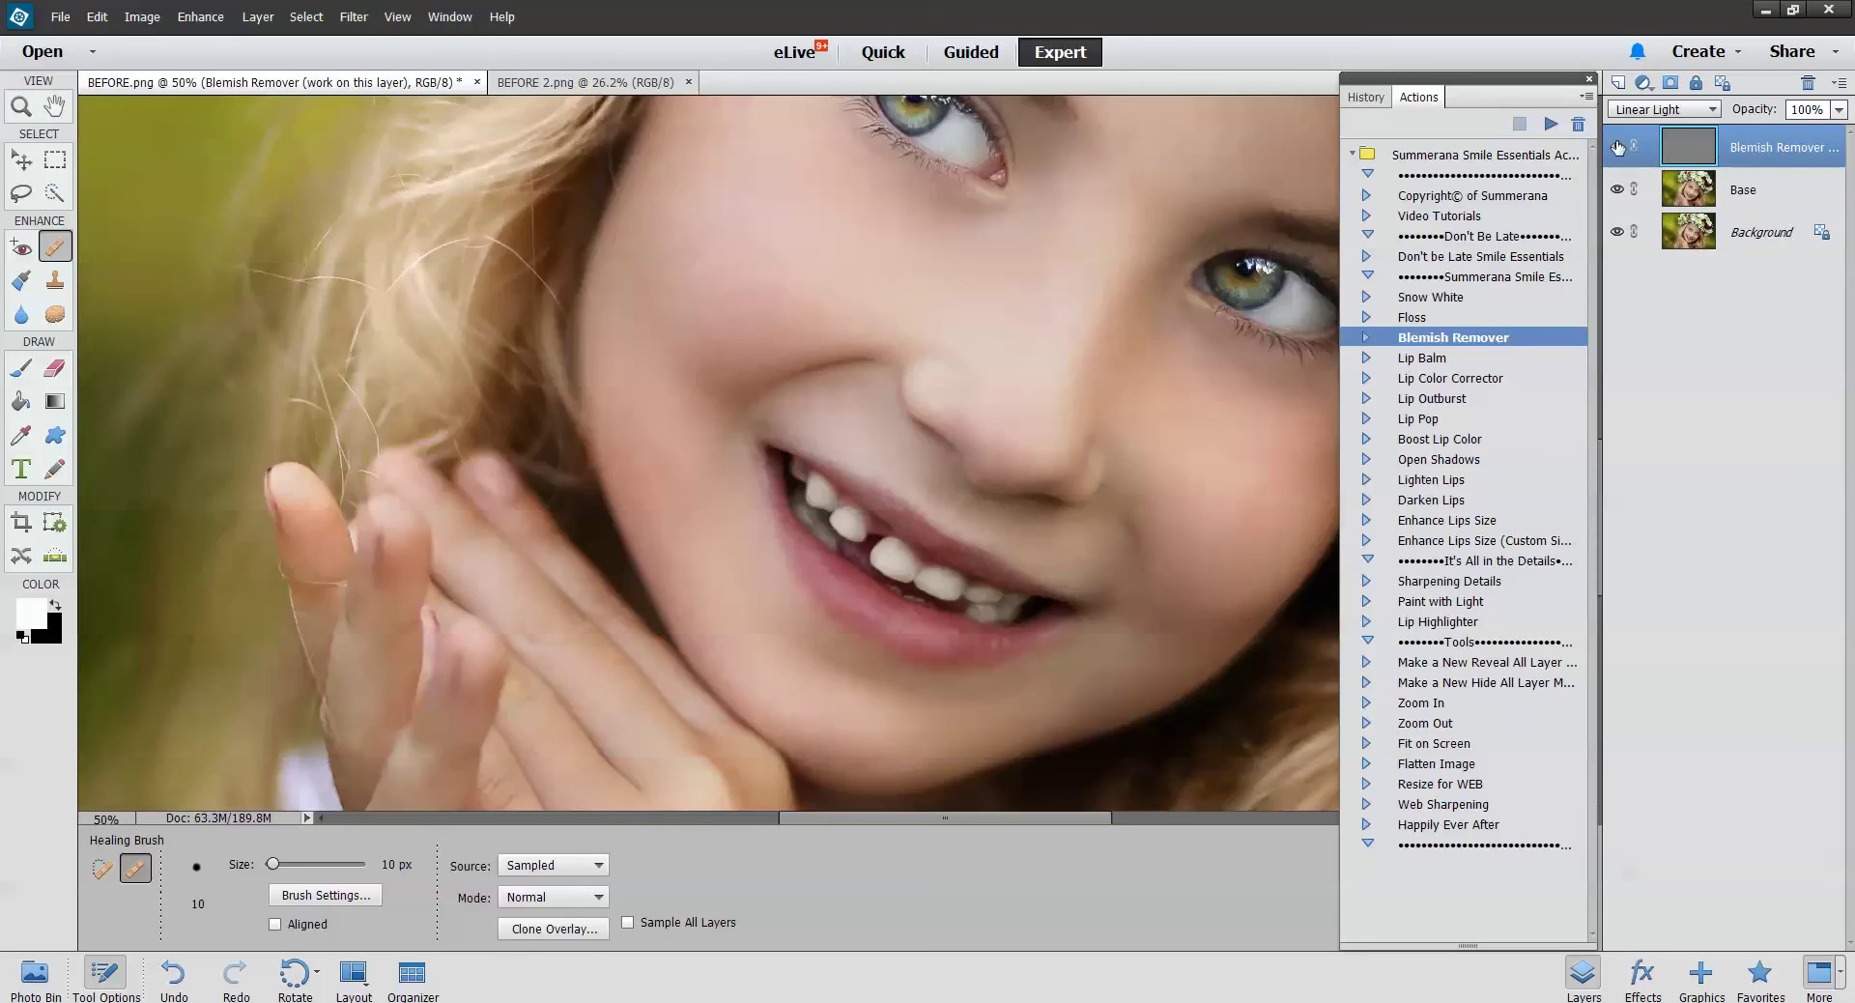
Toggle the Blemish Remover layer's visibility to compare the portrait, then select that layer
{"action": "left_click", "coordinate": [1617, 148]}
{"action": "left_click", "coordinate": [1617, 148]}
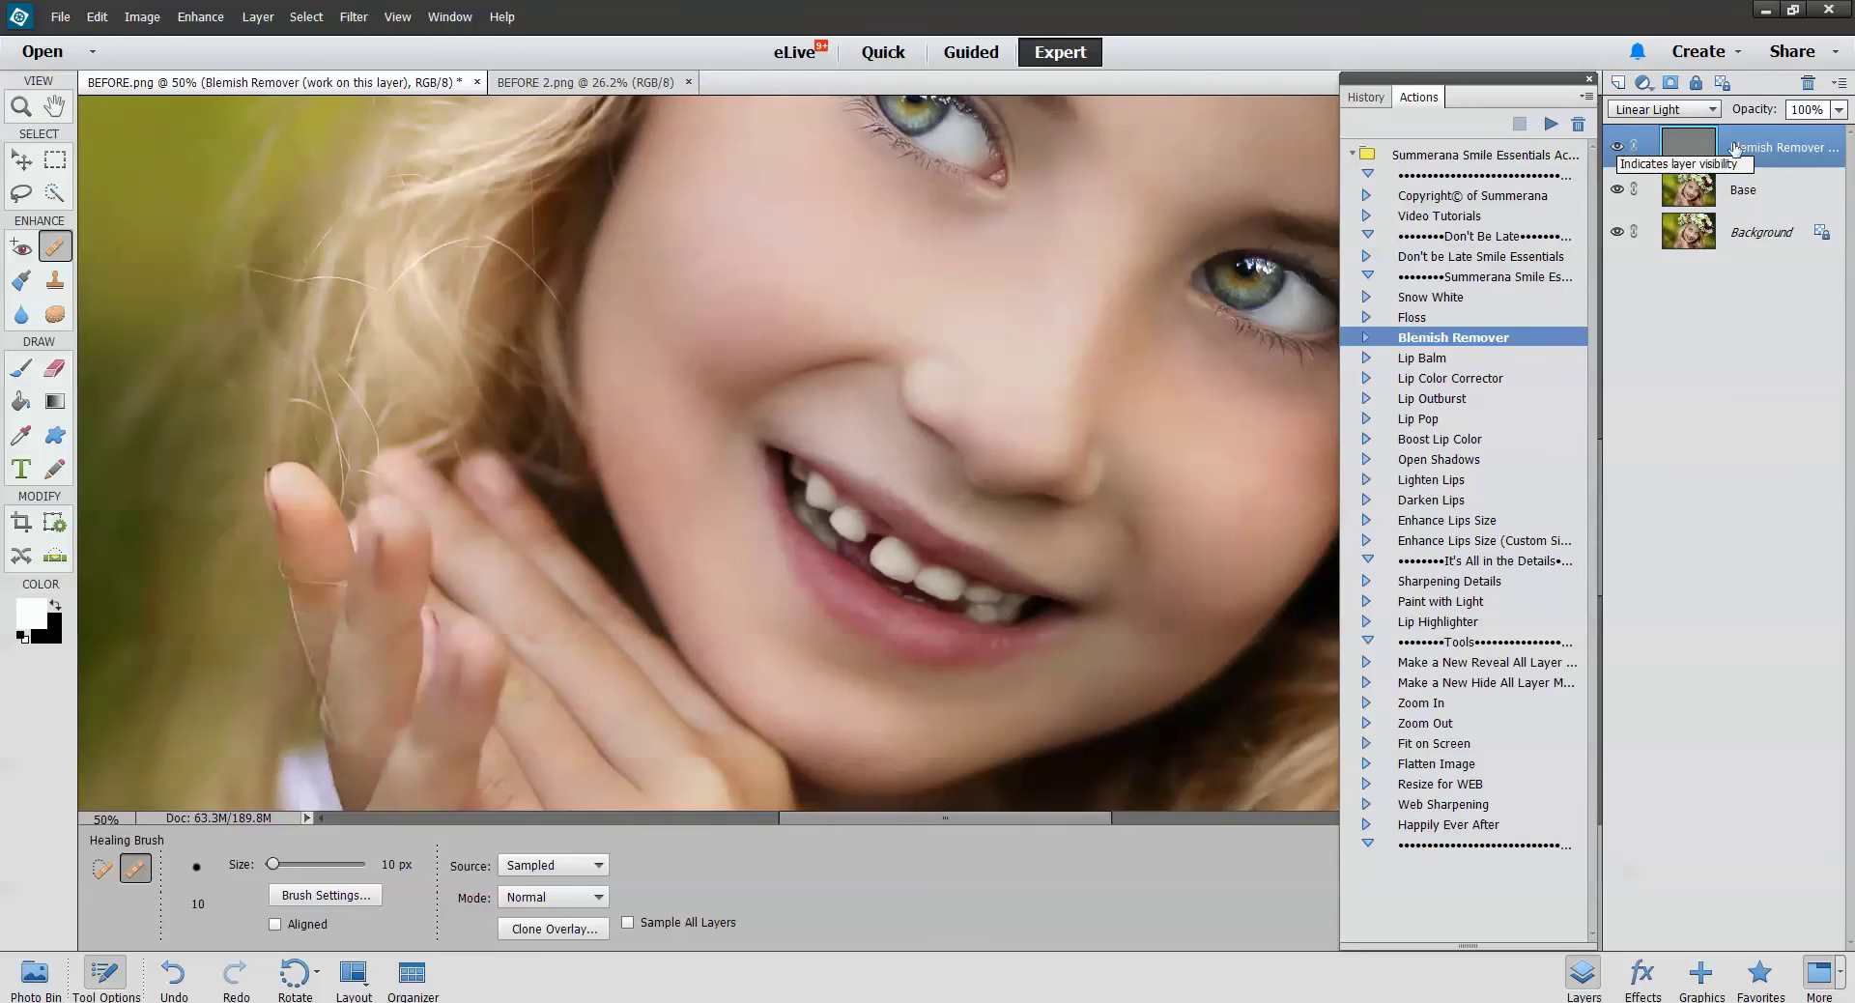
{"action": "left_click", "coordinate": [1617, 148]}
{"action": "left_click", "coordinate": [1670, 191]}
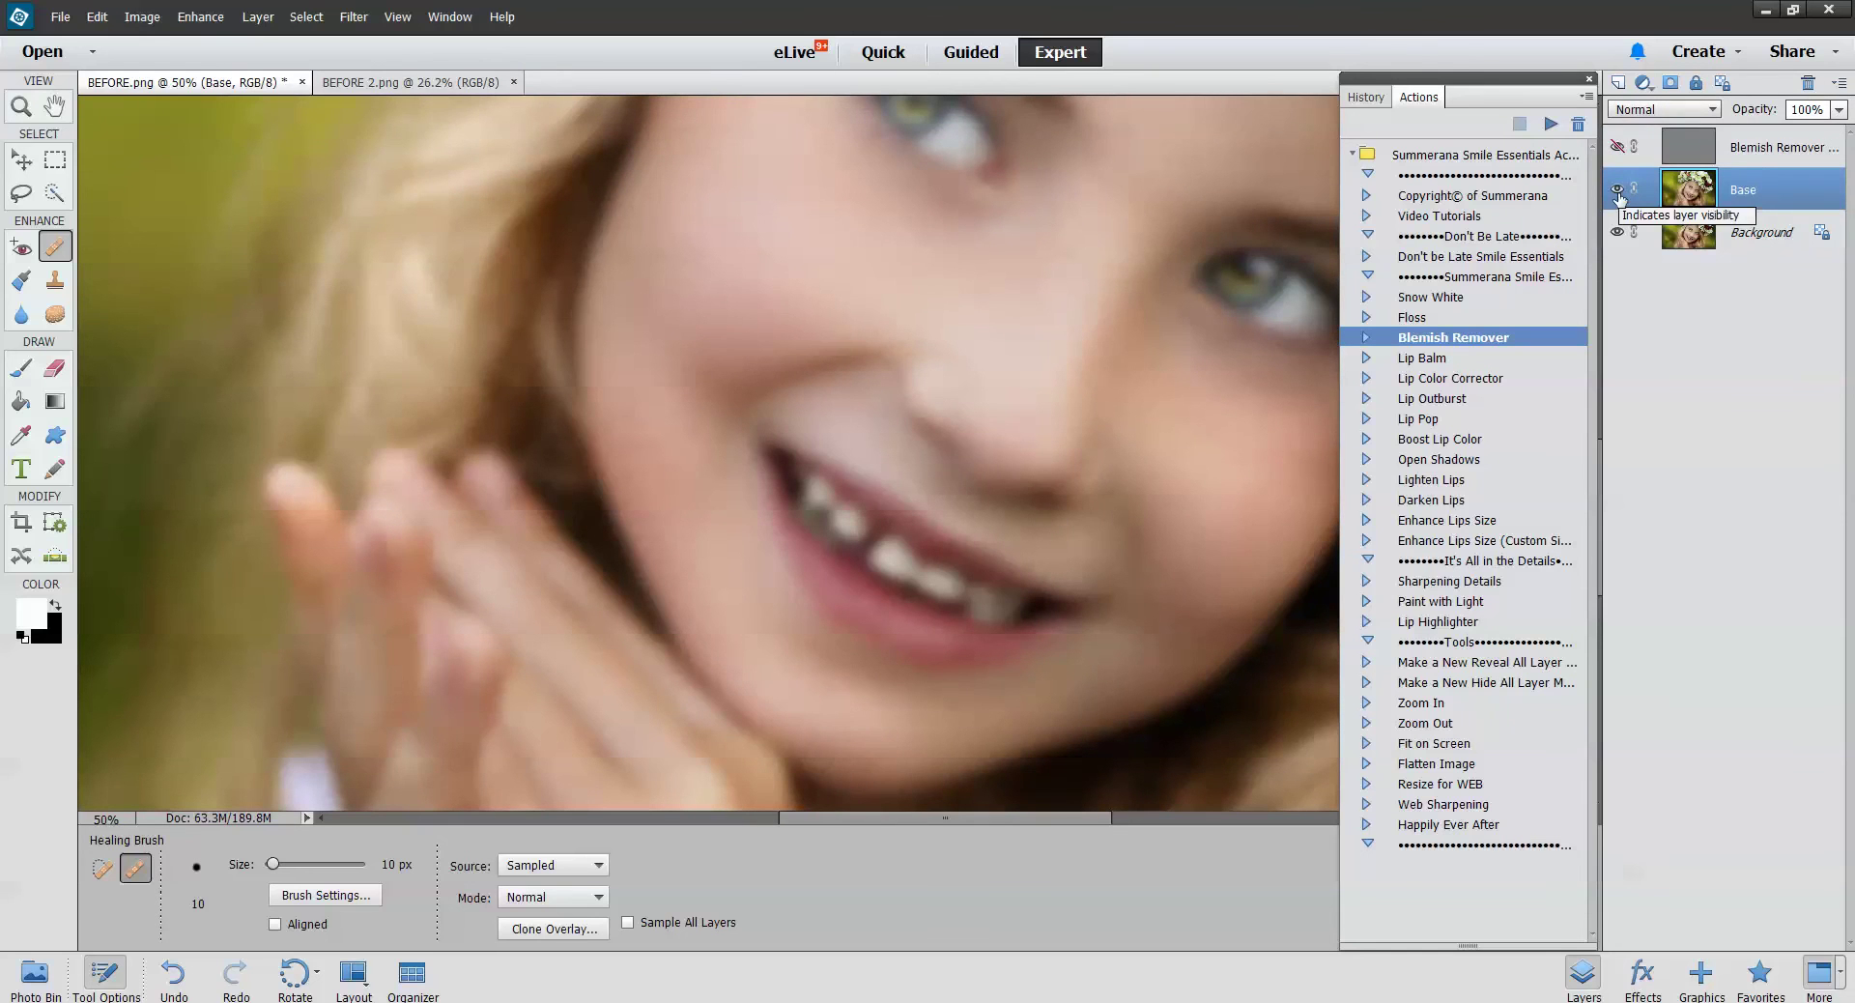
{"action": "left_click", "coordinate": [1617, 148]}
{"action": "left_click", "coordinate": [1811, 155]}
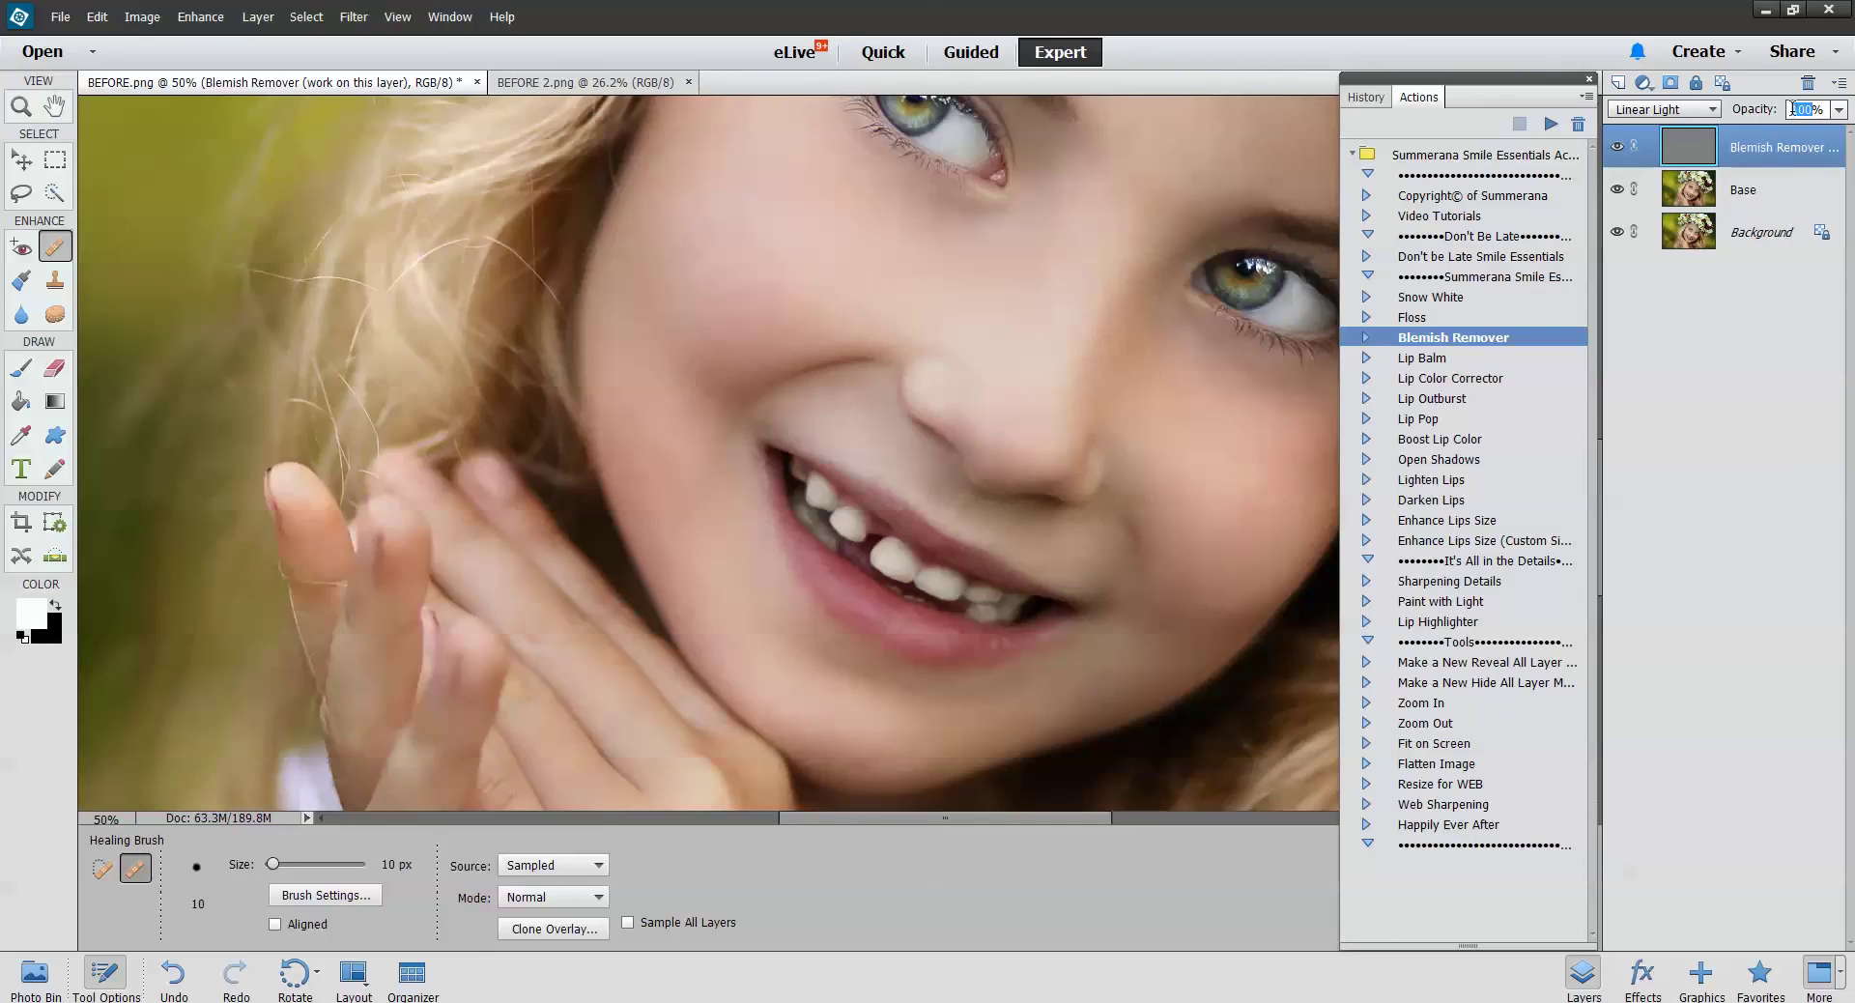
Set the Blemish Remover layer to 90% opacity, then pick the Lip Balm action
{"action": "type", "text": "90"}
{"action": "key", "text": "Return"}
{"action": "left_click", "coordinate": [1784, 176]}
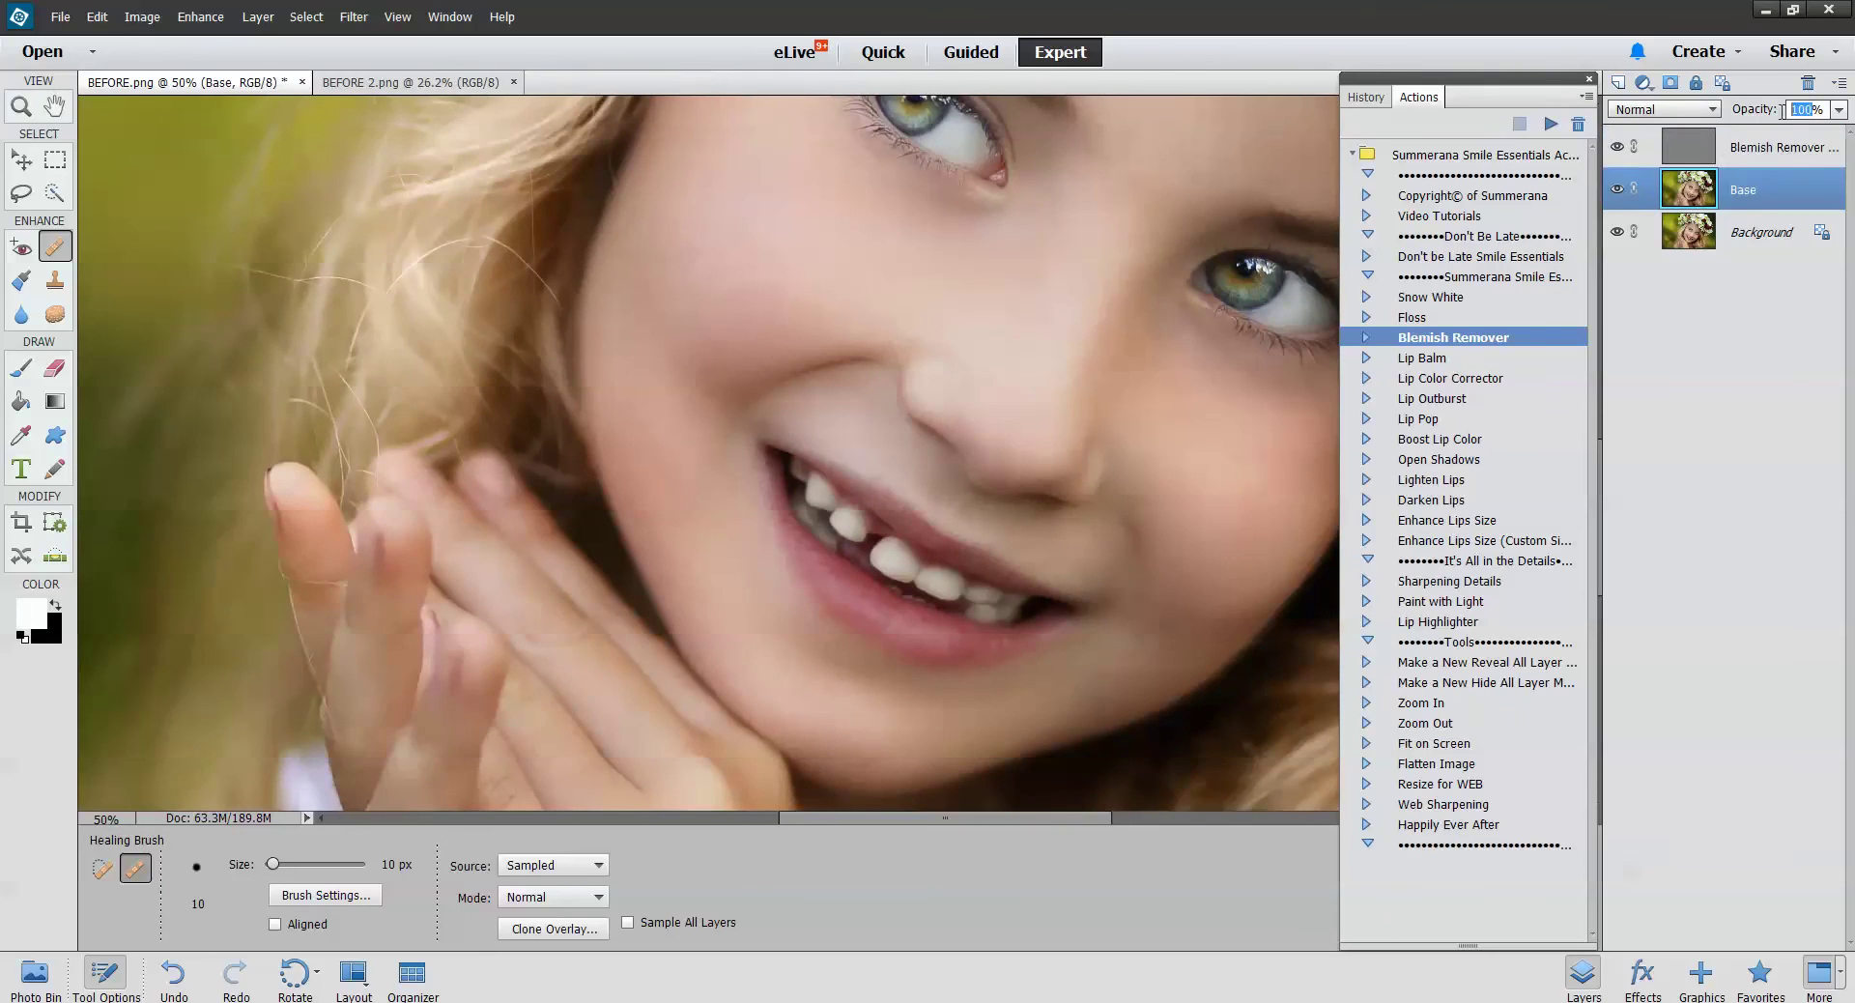
{"action": "left_click", "coordinate": [1781, 163]}
{"action": "left_click", "coordinate": [1781, 183]}
{"action": "left_click", "coordinate": [1781, 159]}
{"action": "left_click", "coordinate": [1781, 183]}
{"action": "left_click", "coordinate": [1781, 160]}
{"action": "left_click", "coordinate": [1470, 360]}
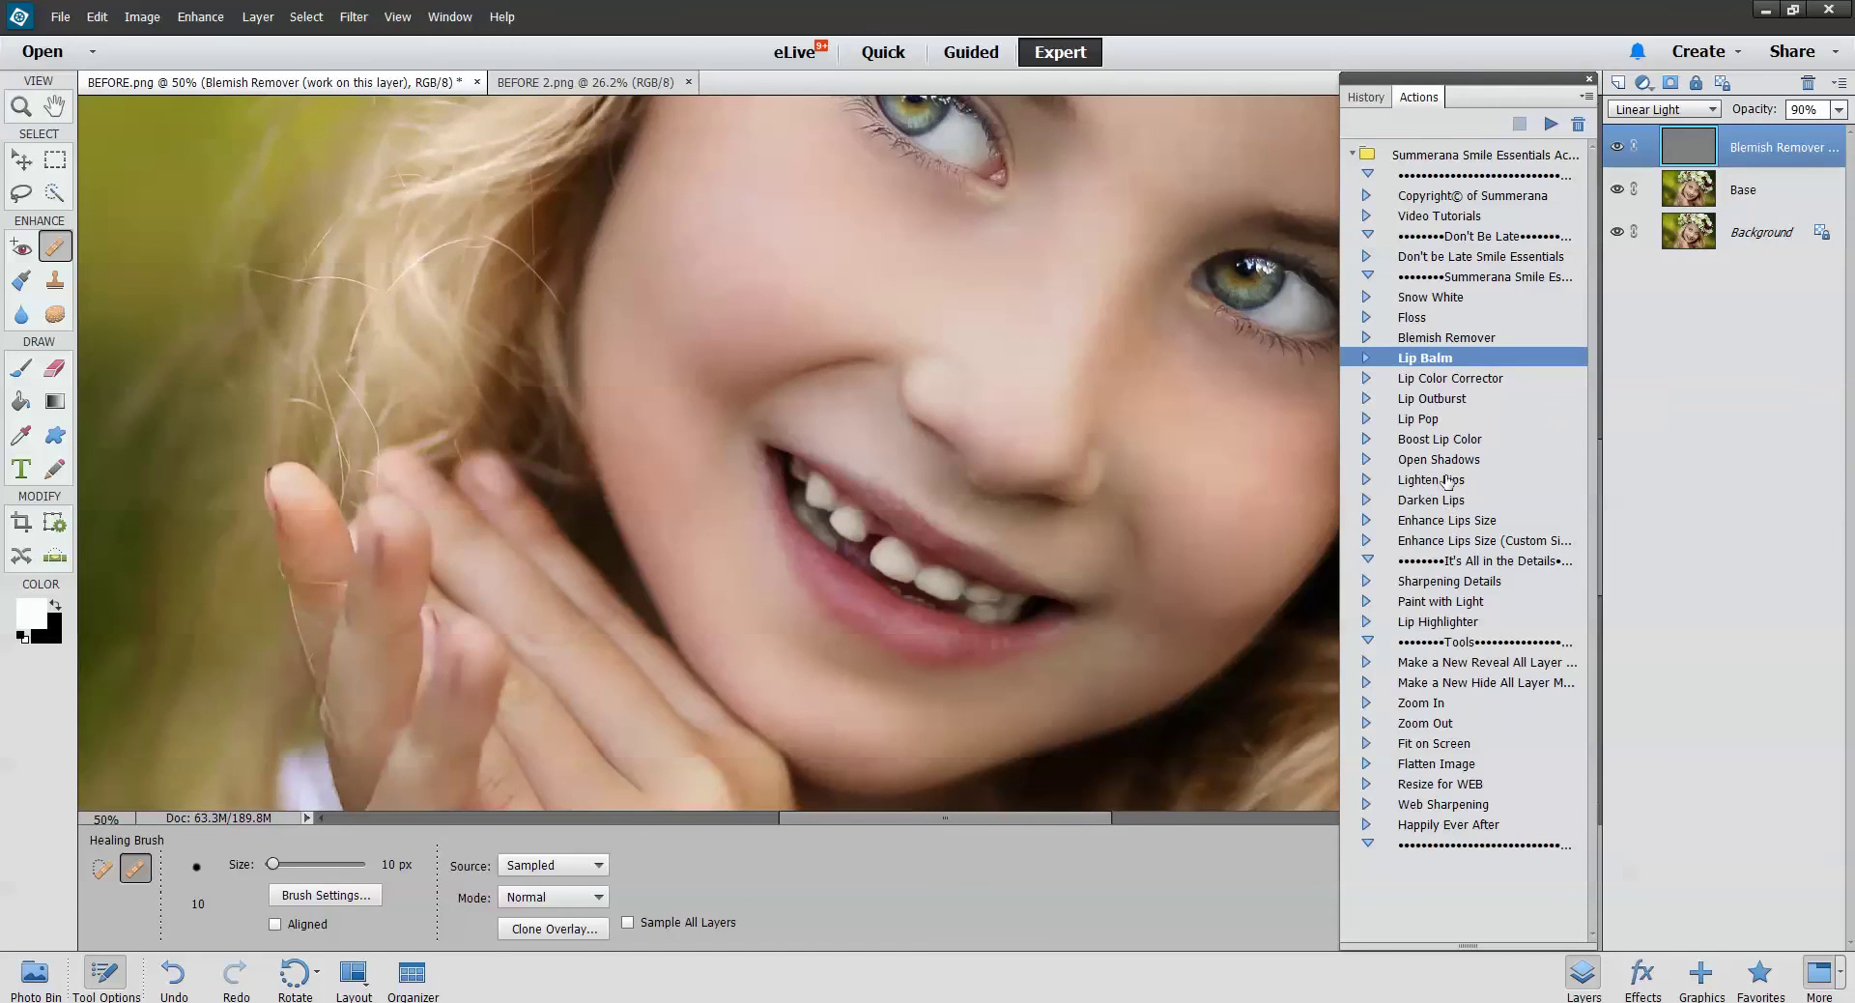
Play Lip Balm, paint the lips with a 45 px brush, and lower the layer to 26% opacity
{"action": "left_click", "coordinate": [1550, 124]}
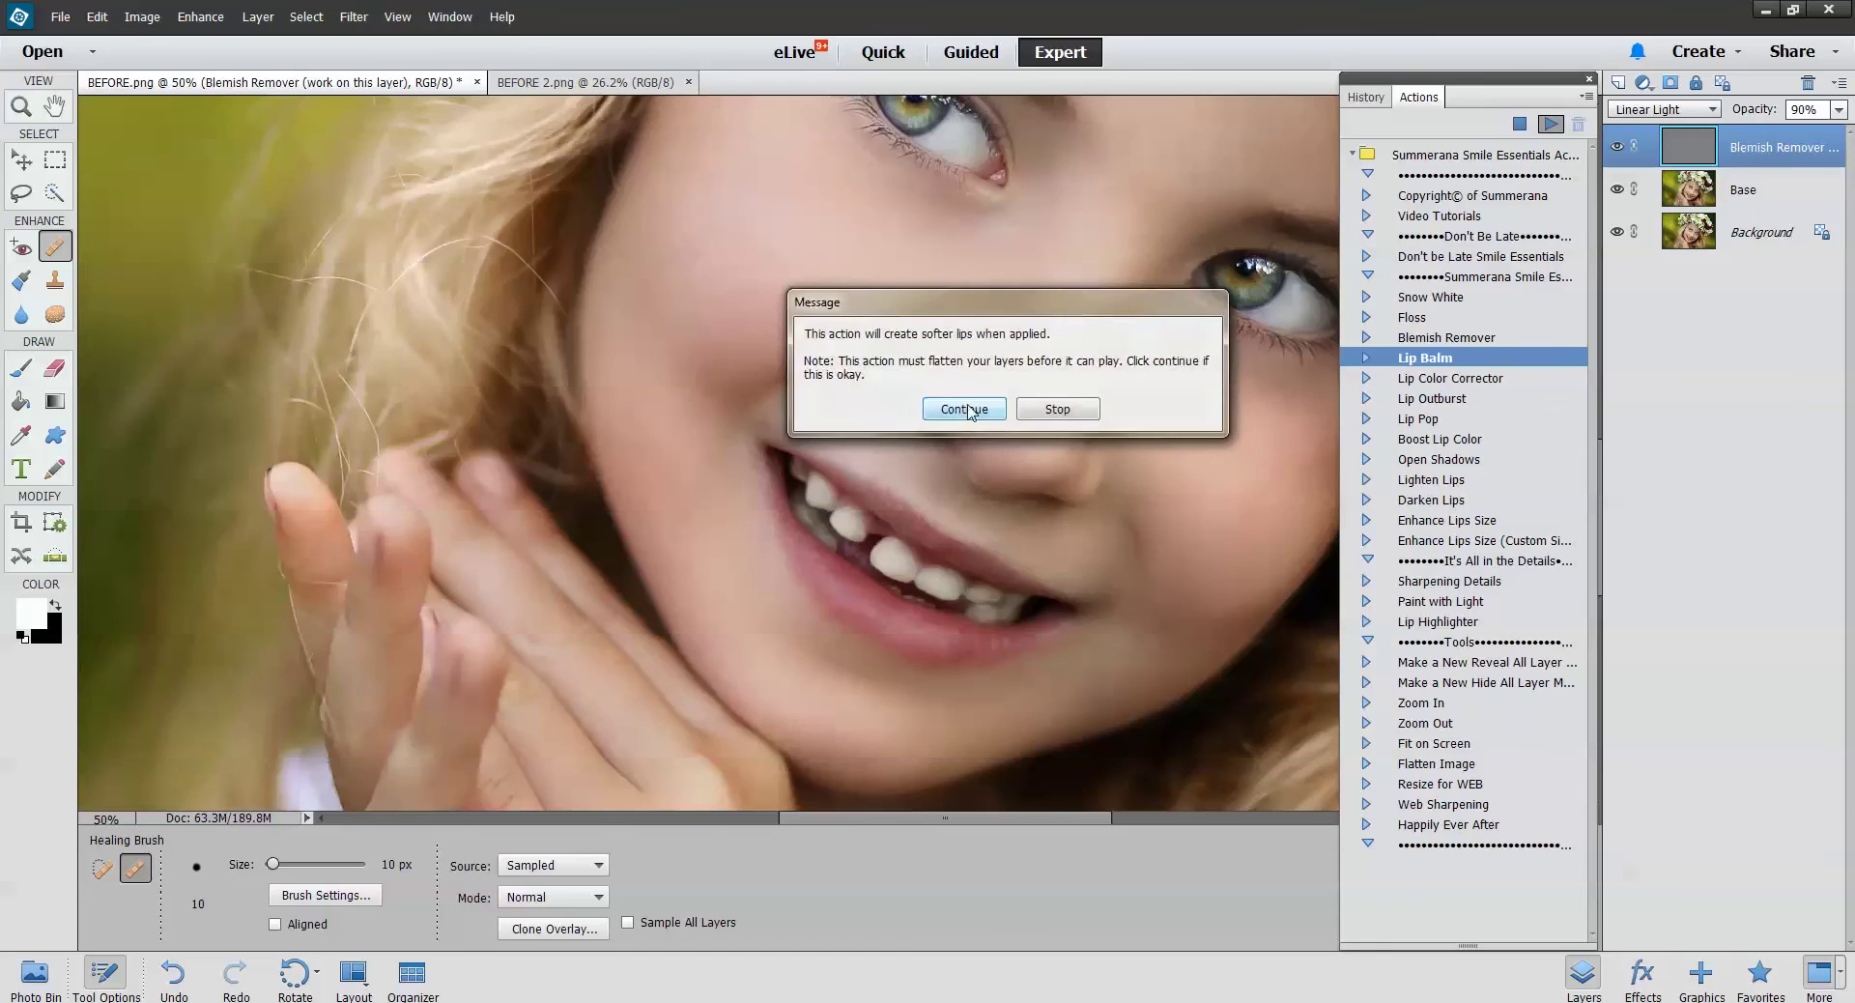
{"action": "left_click", "coordinate": [964, 406]}
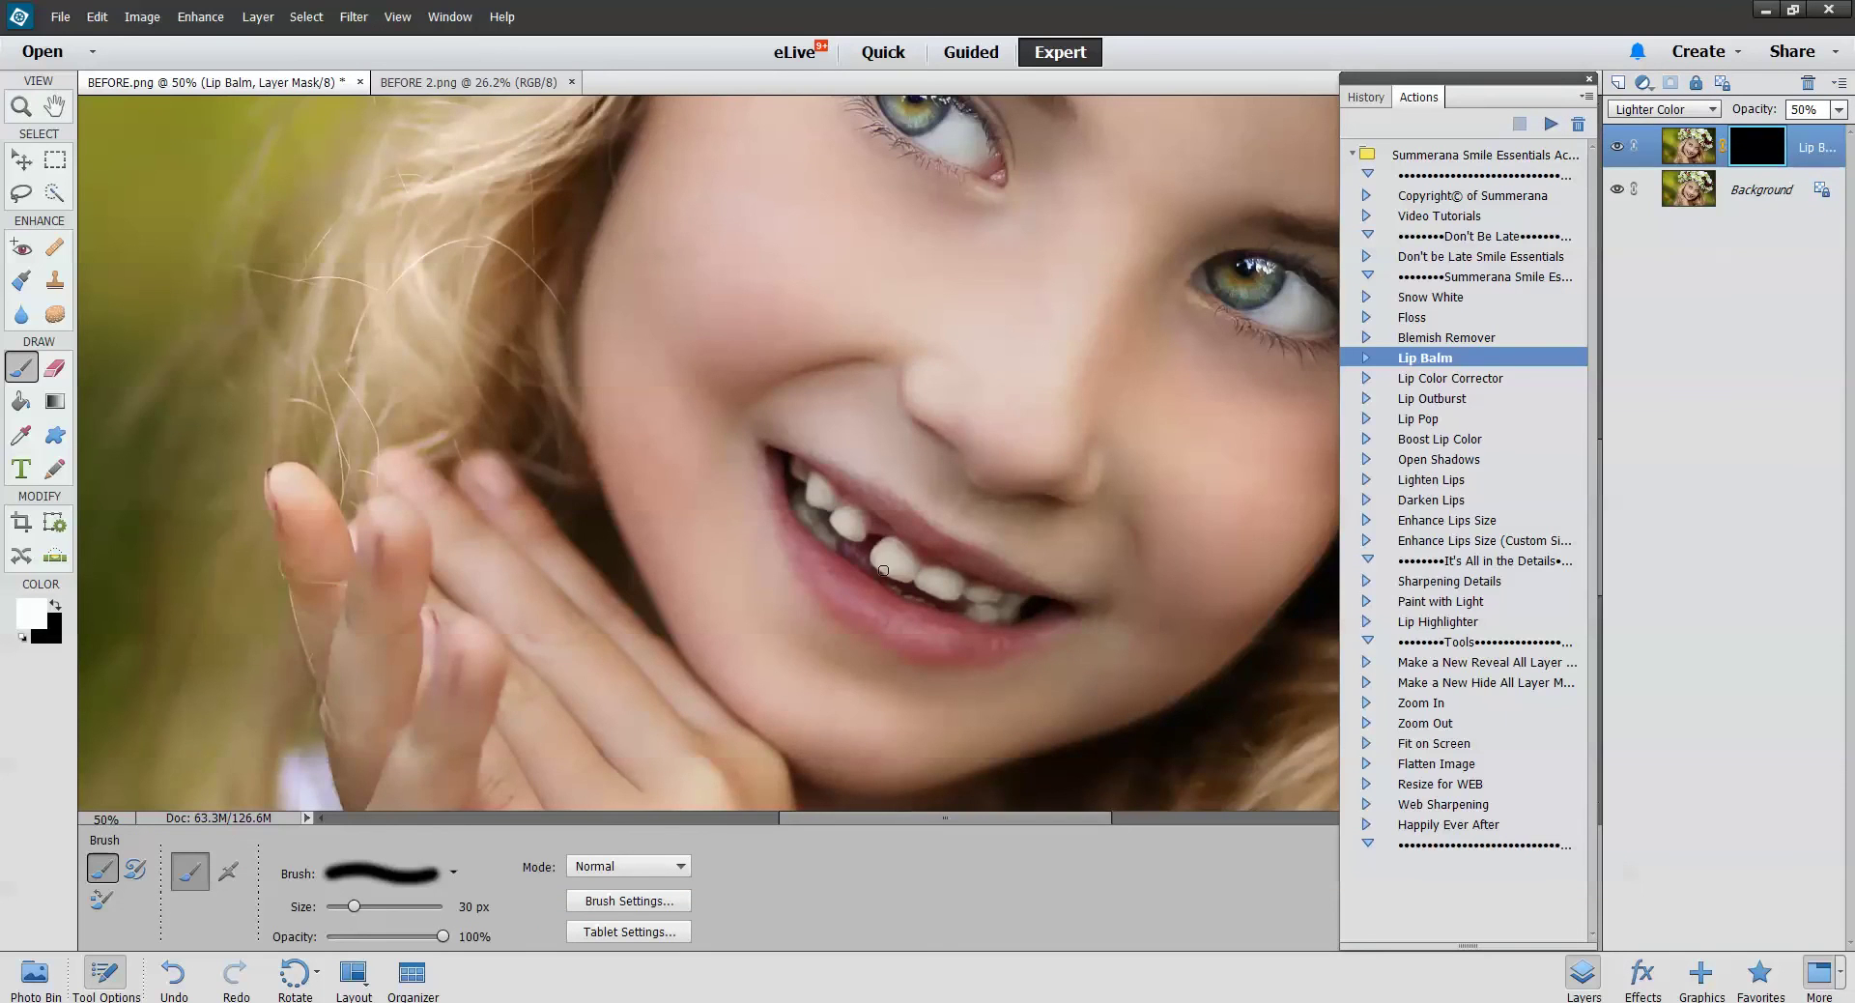
{"action": "key", "text": "bracketright"}
{"action": "left_click", "coordinate": [1838, 110]}
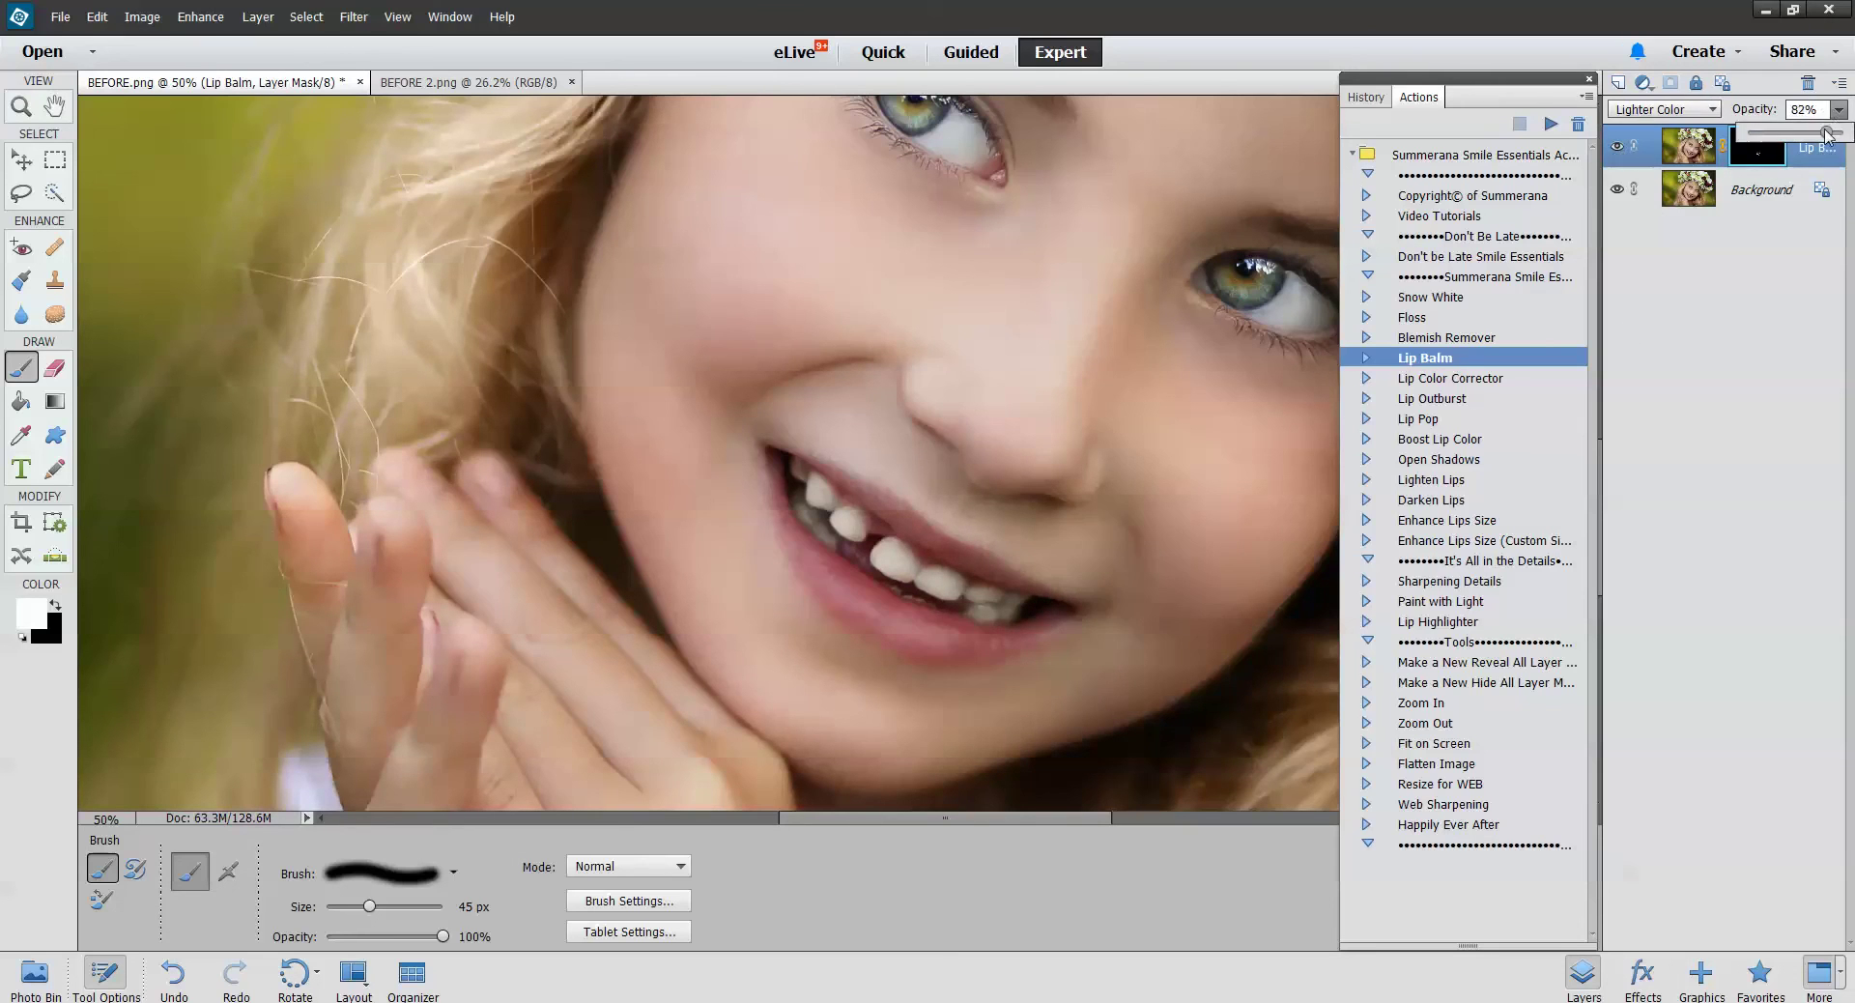
{"action": "left_click_drag", "start_coordinate": [1796, 132], "coordinate": [1772, 140]}
Play Lip Color Corrector and set its colour by sampling the girl's lower lip
{"action": "left_click", "coordinate": [1438, 382]}
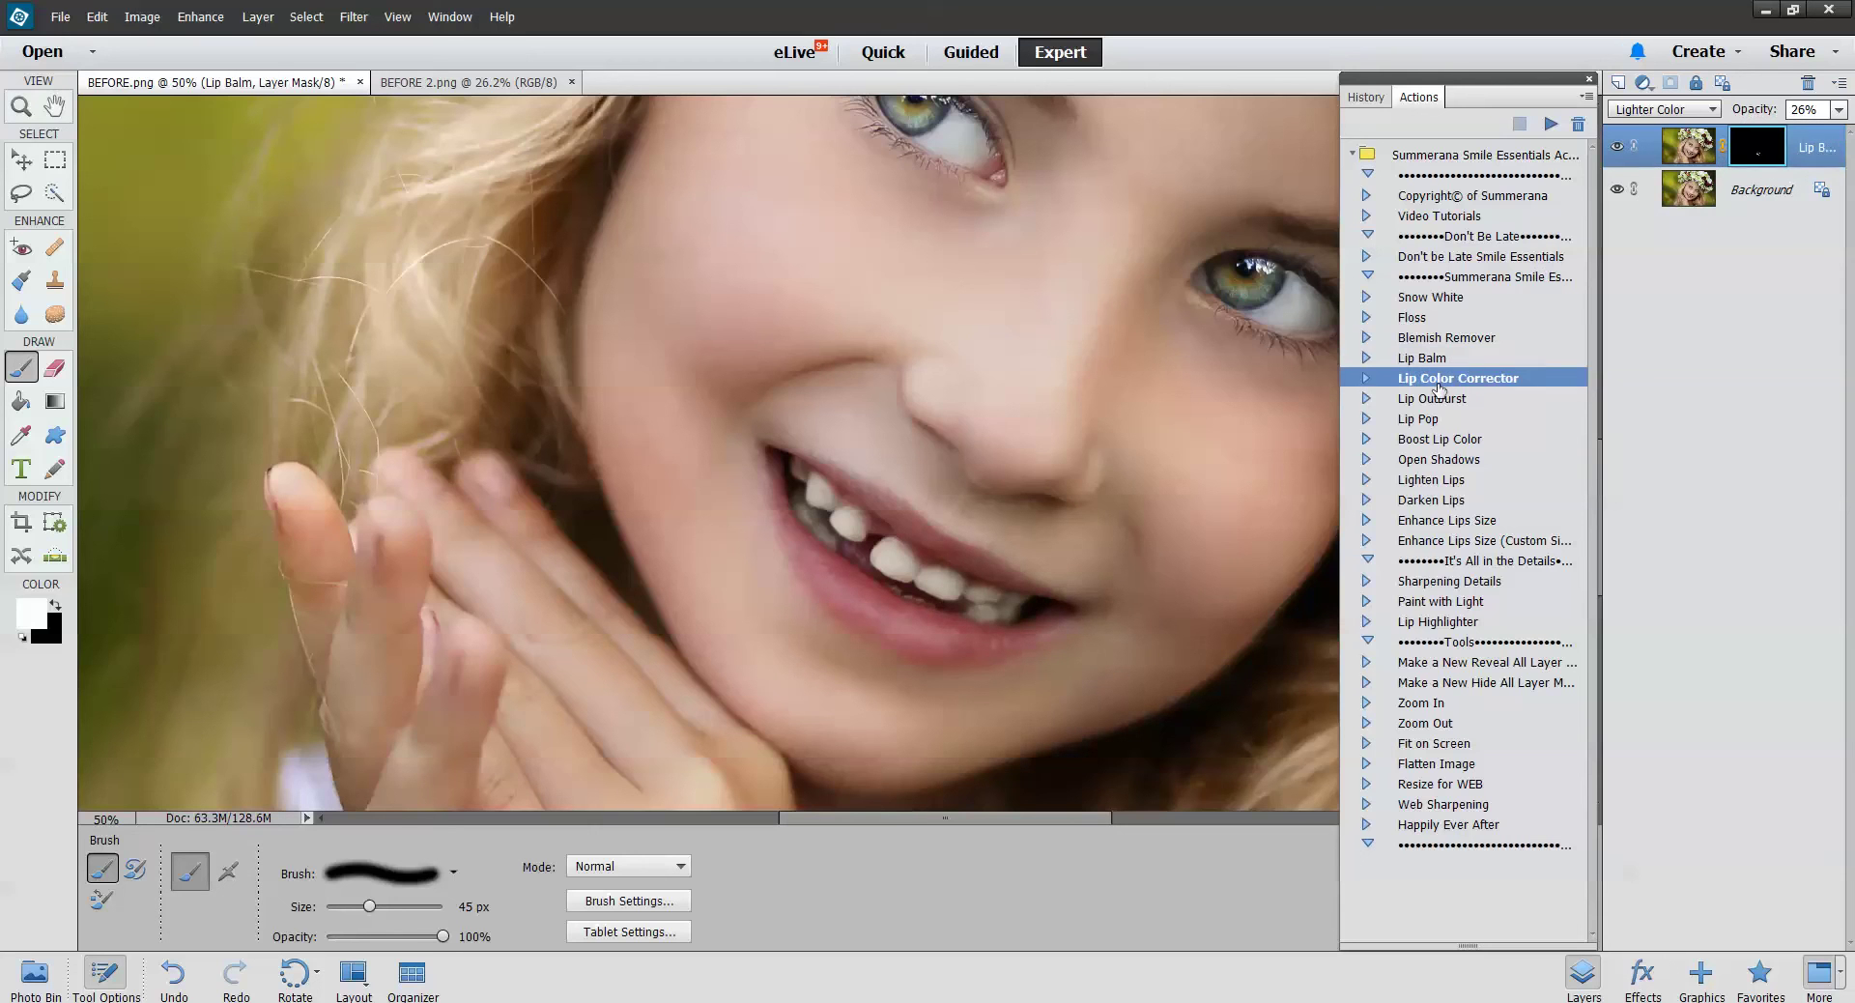
{"action": "left_click", "coordinate": [1549, 124]}
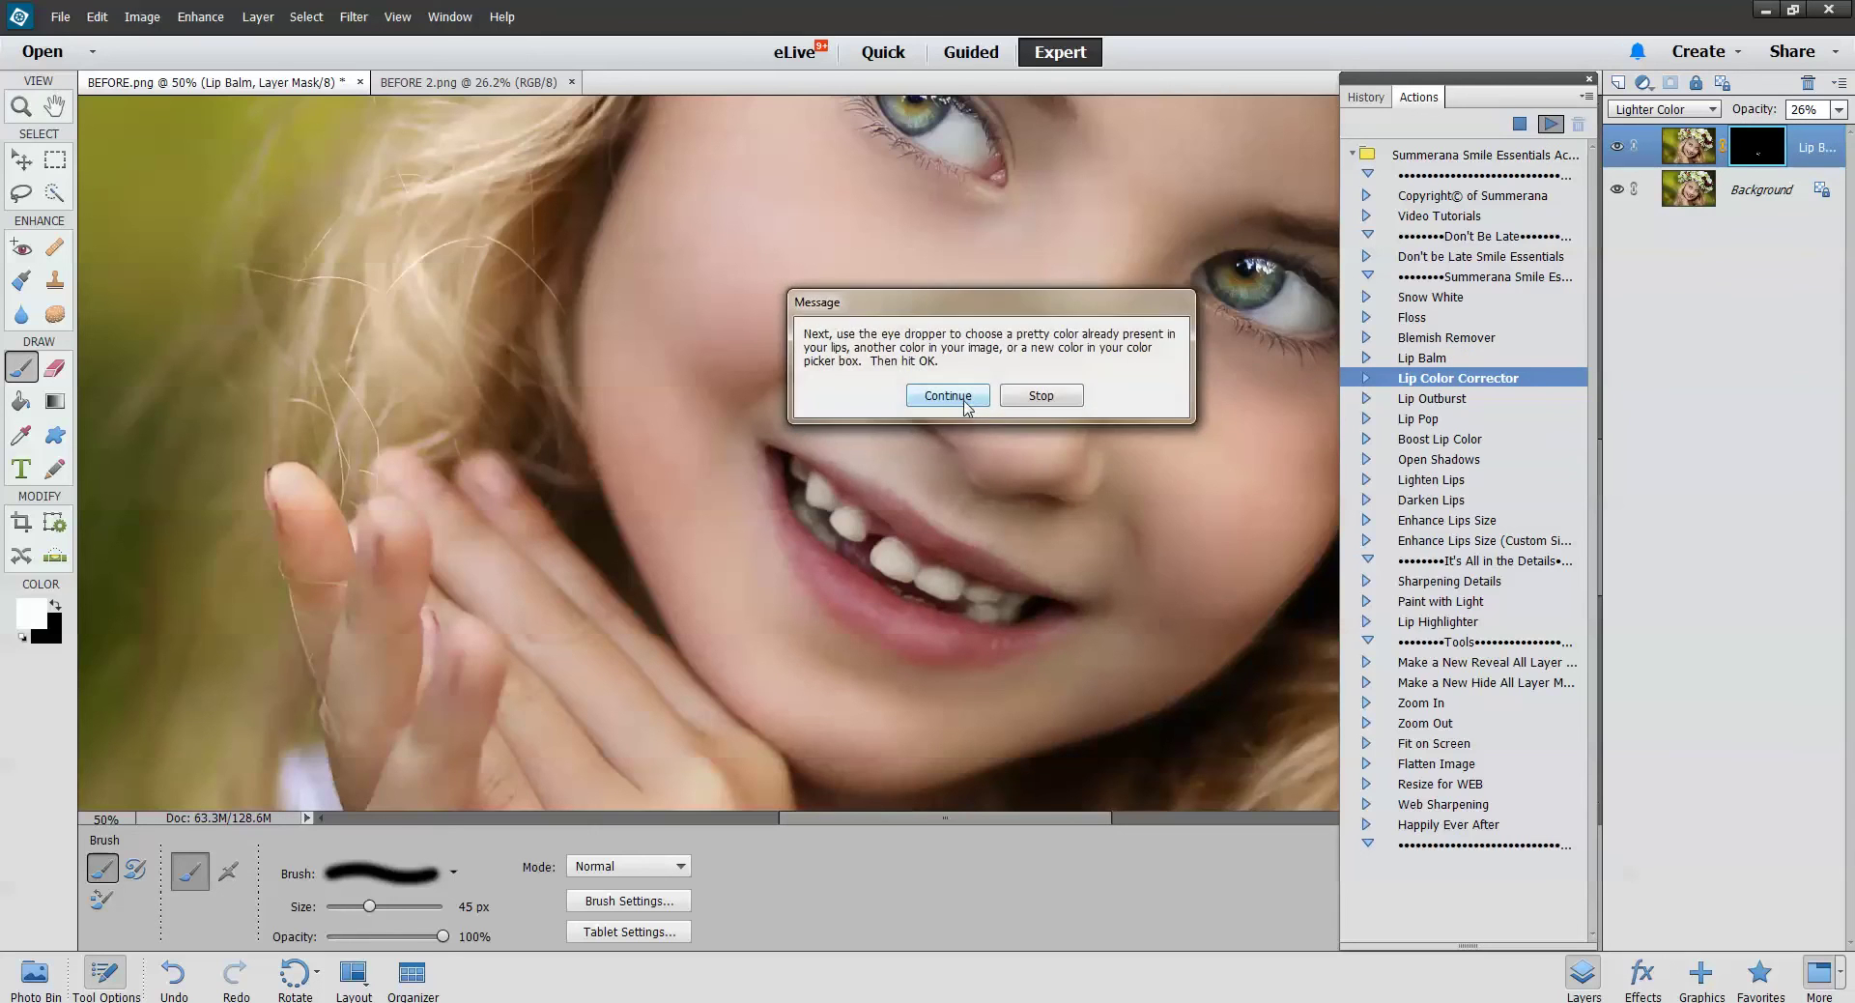
{"action": "left_click", "coordinate": [966, 396]}
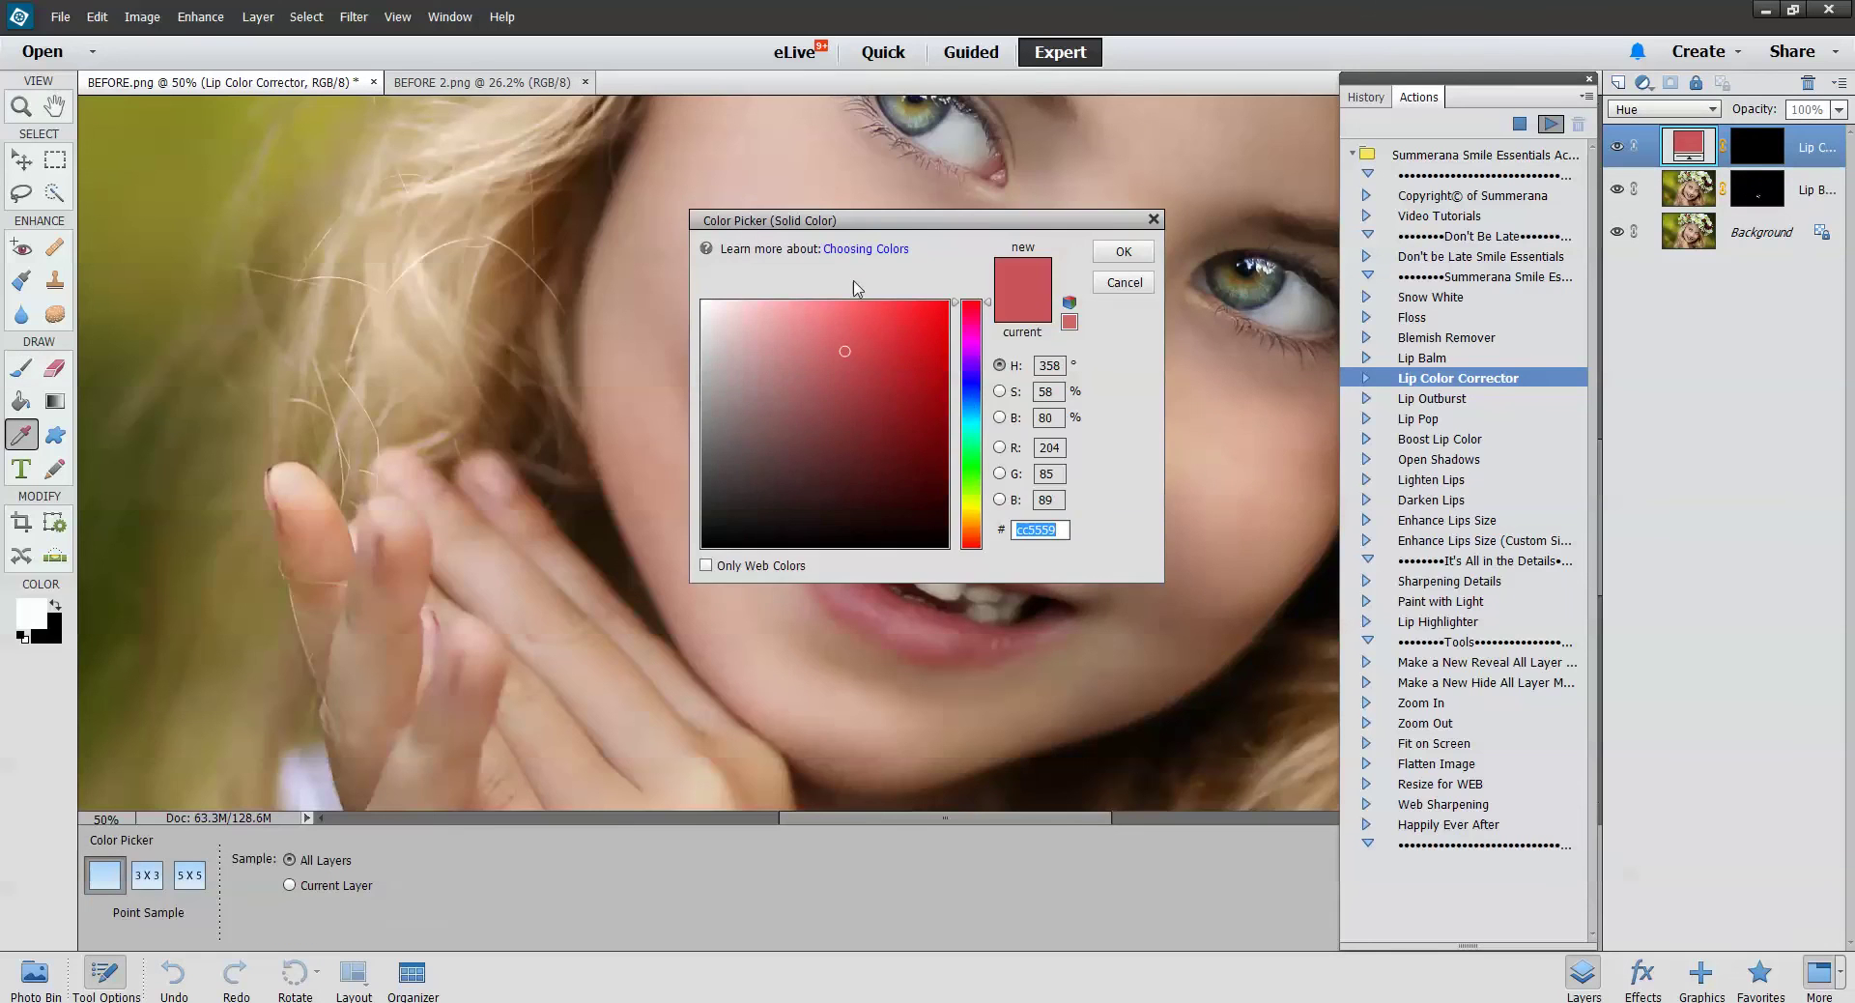
{"action": "left_click_drag", "start_coordinate": [906, 220], "coordinate": [353, 259]}
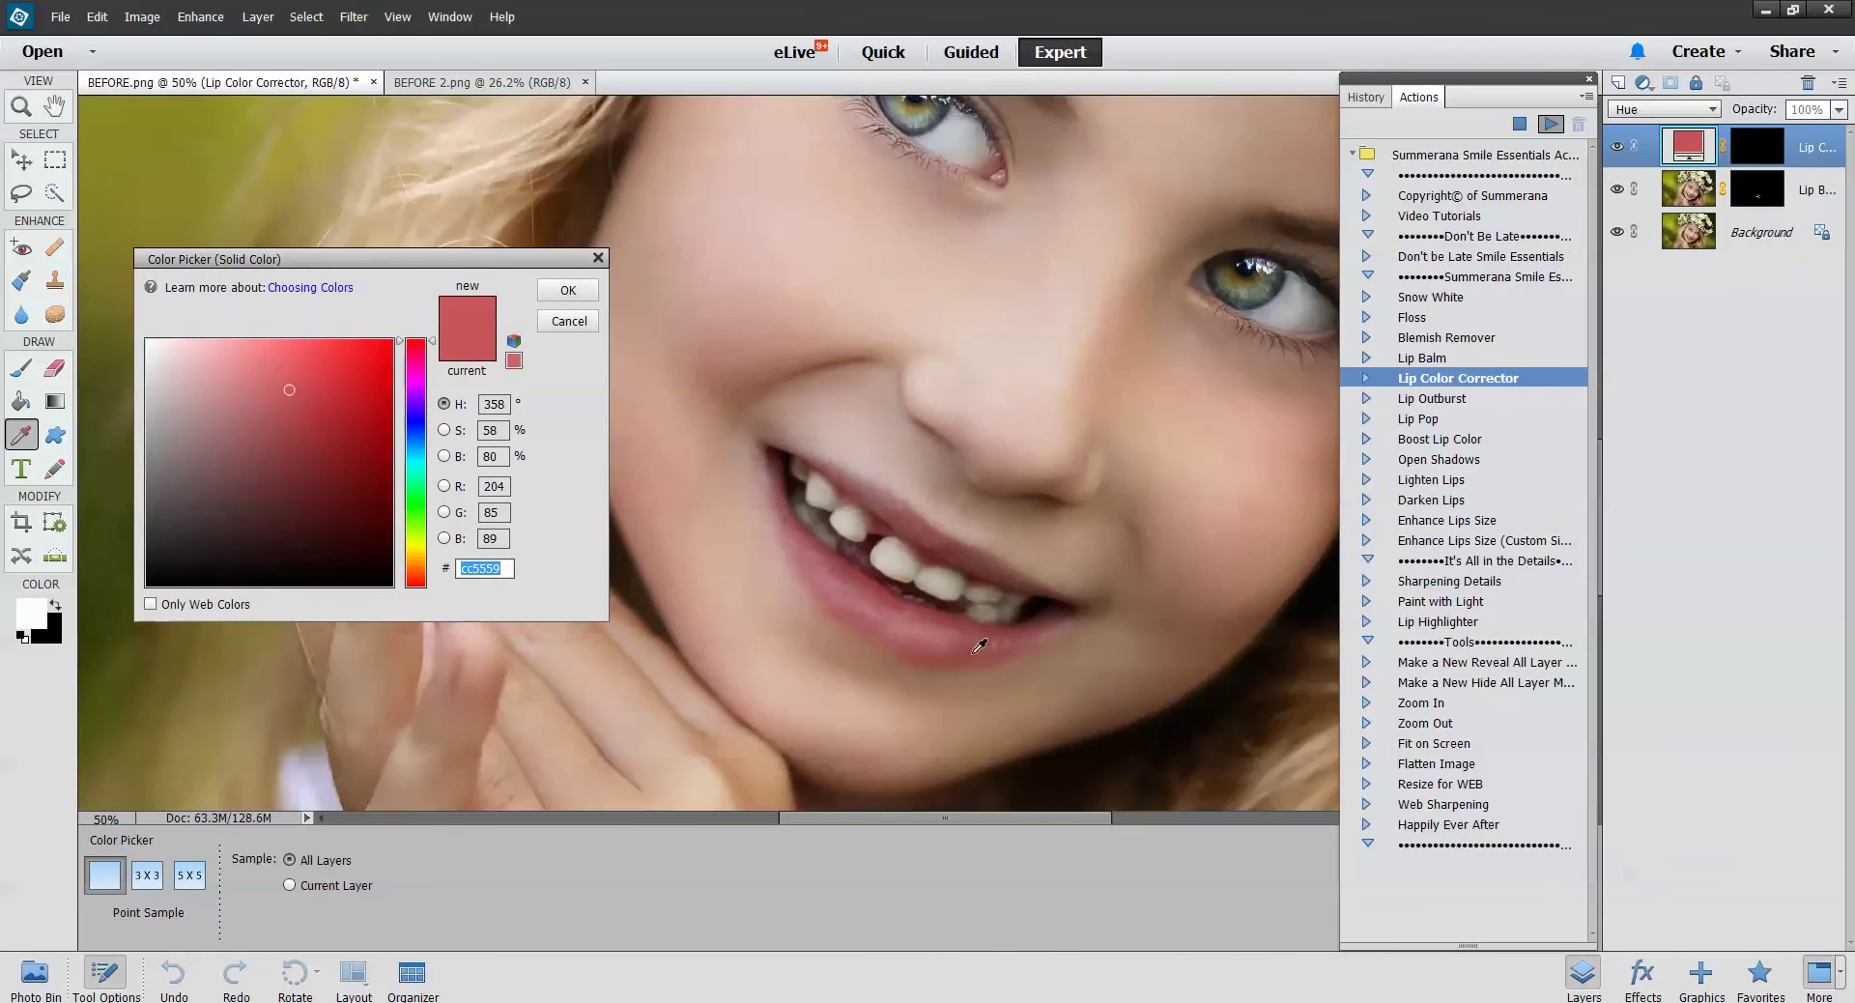
{"action": "left_click", "coordinate": [909, 632]}
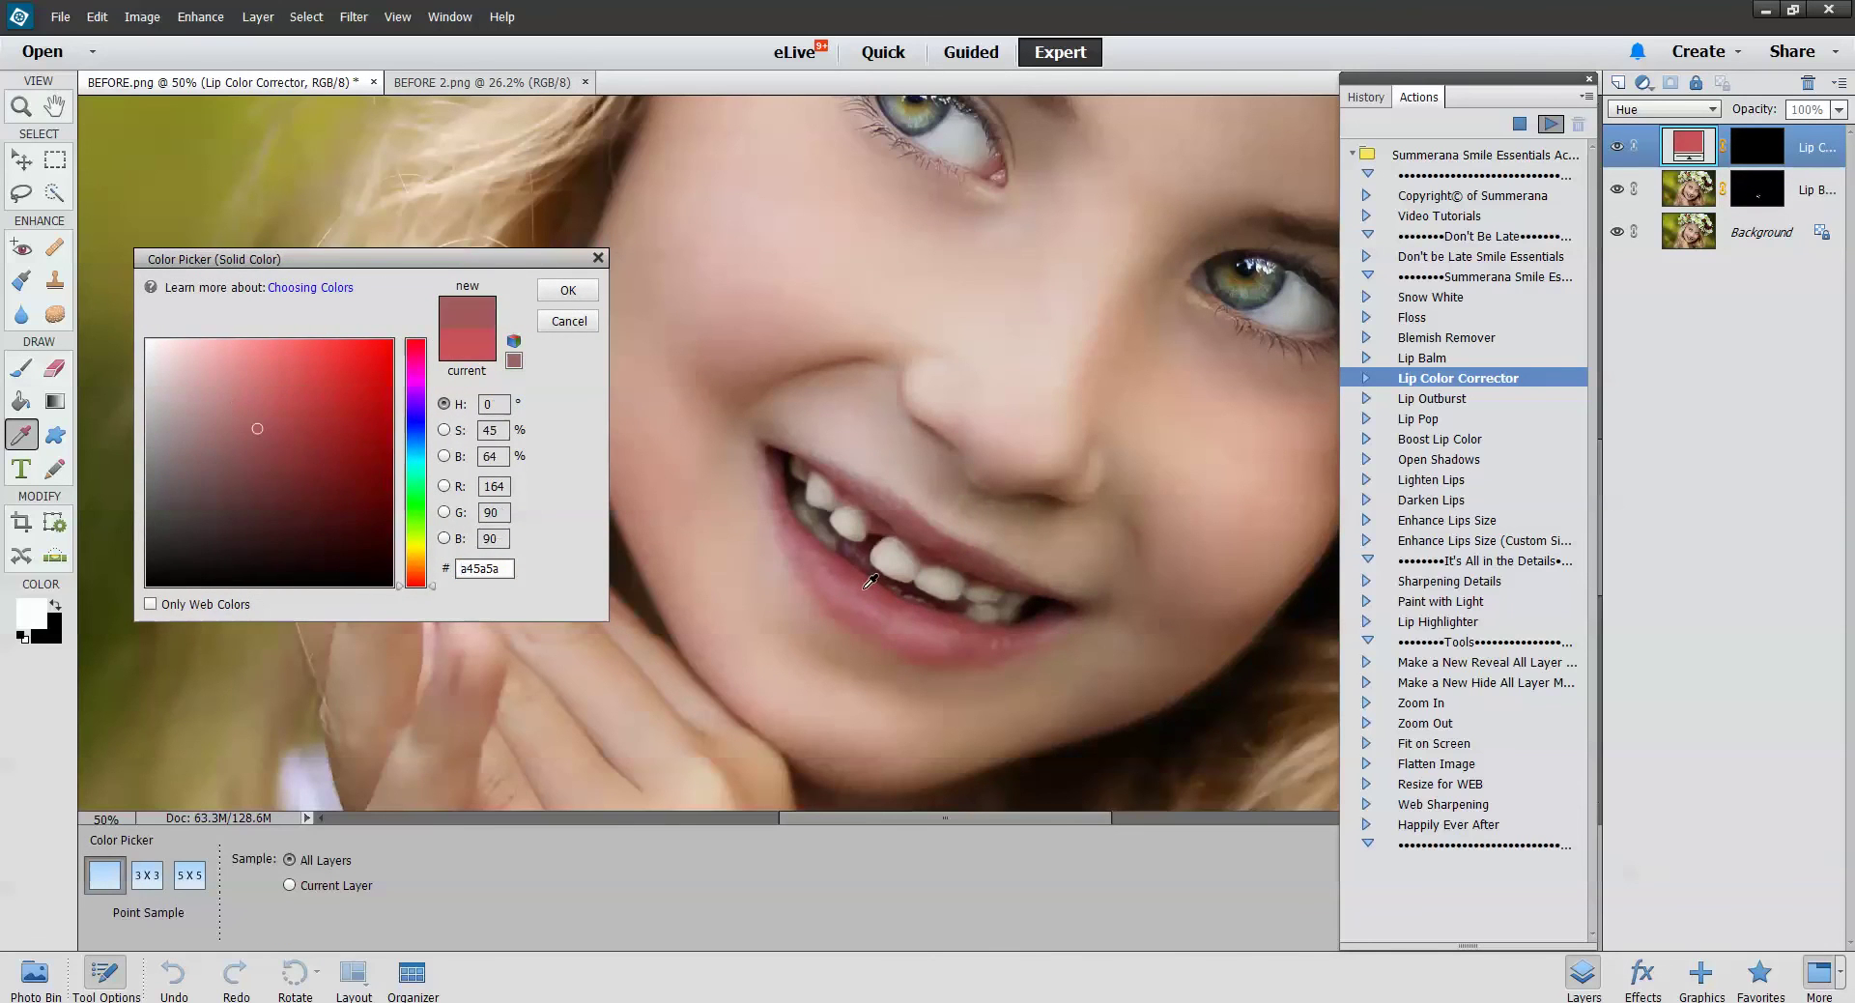
{"action": "left_click", "coordinate": [568, 290]}
{"action": "left_click", "coordinate": [1027, 436]}
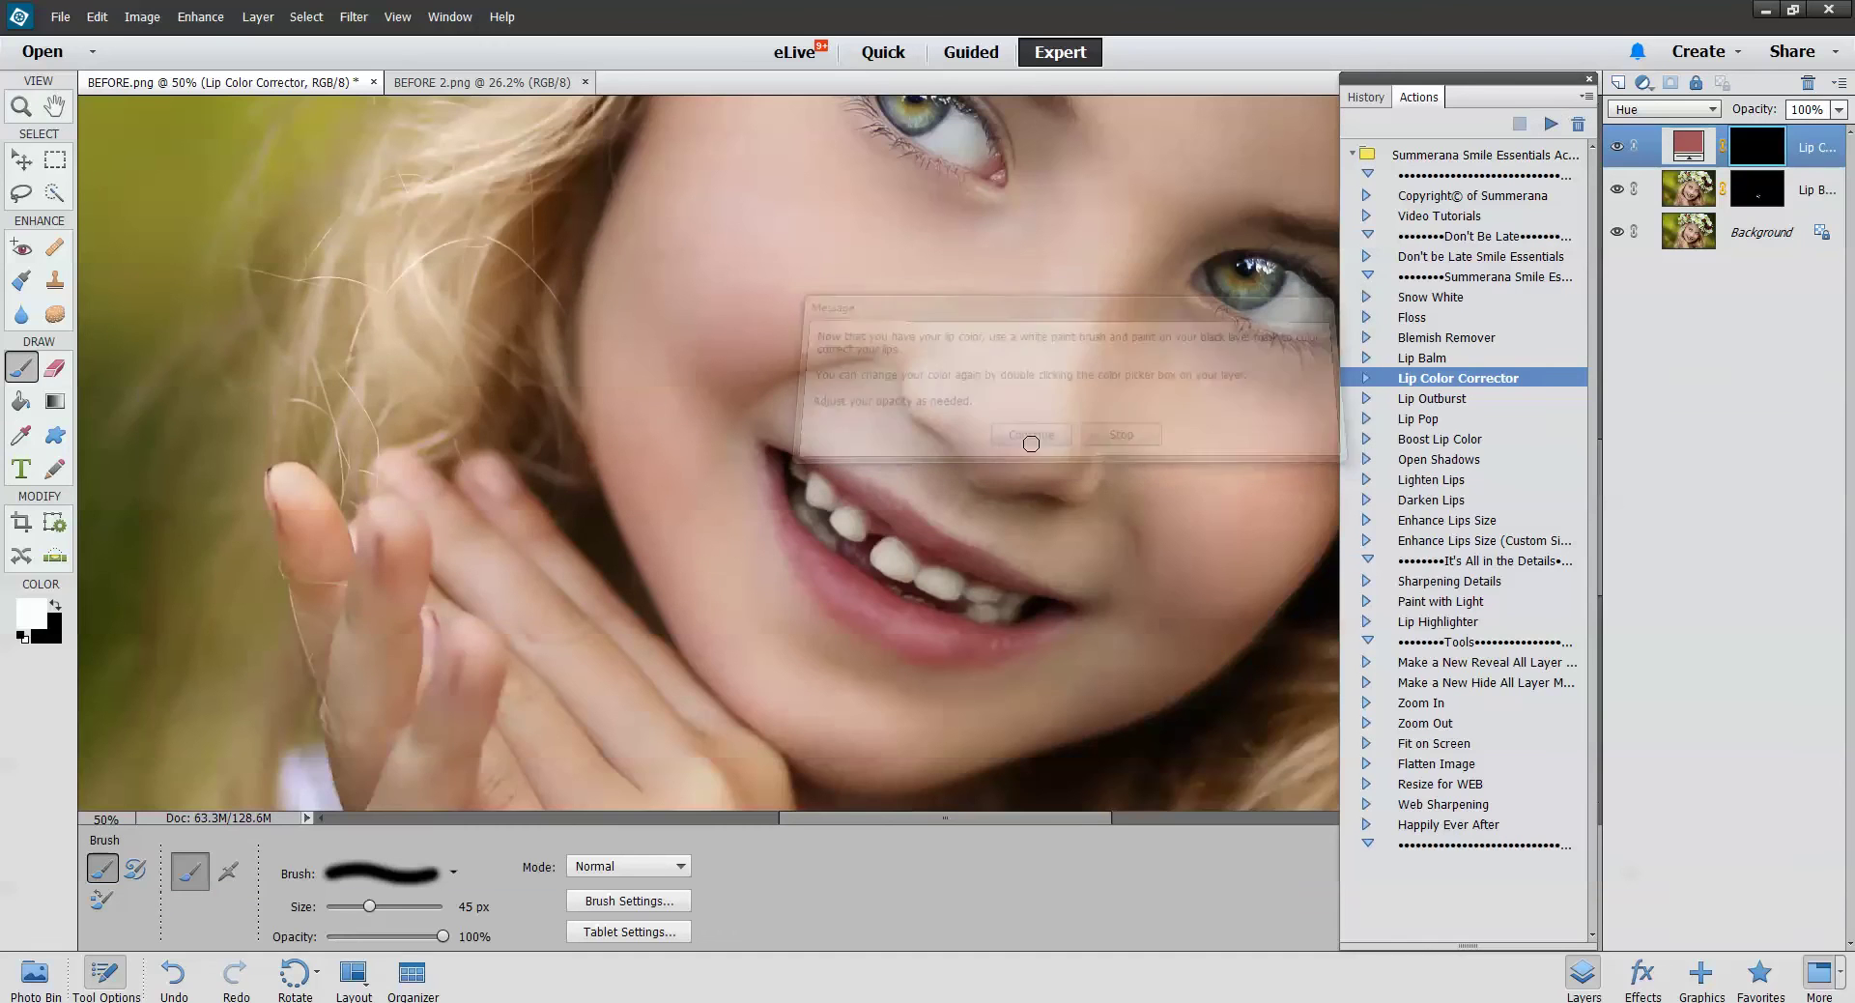
Shrink the brush to 40 px, recheck the lip colour fill unchanged, and select Lip Outburst
{"action": "key", "text": "bracketleft"}
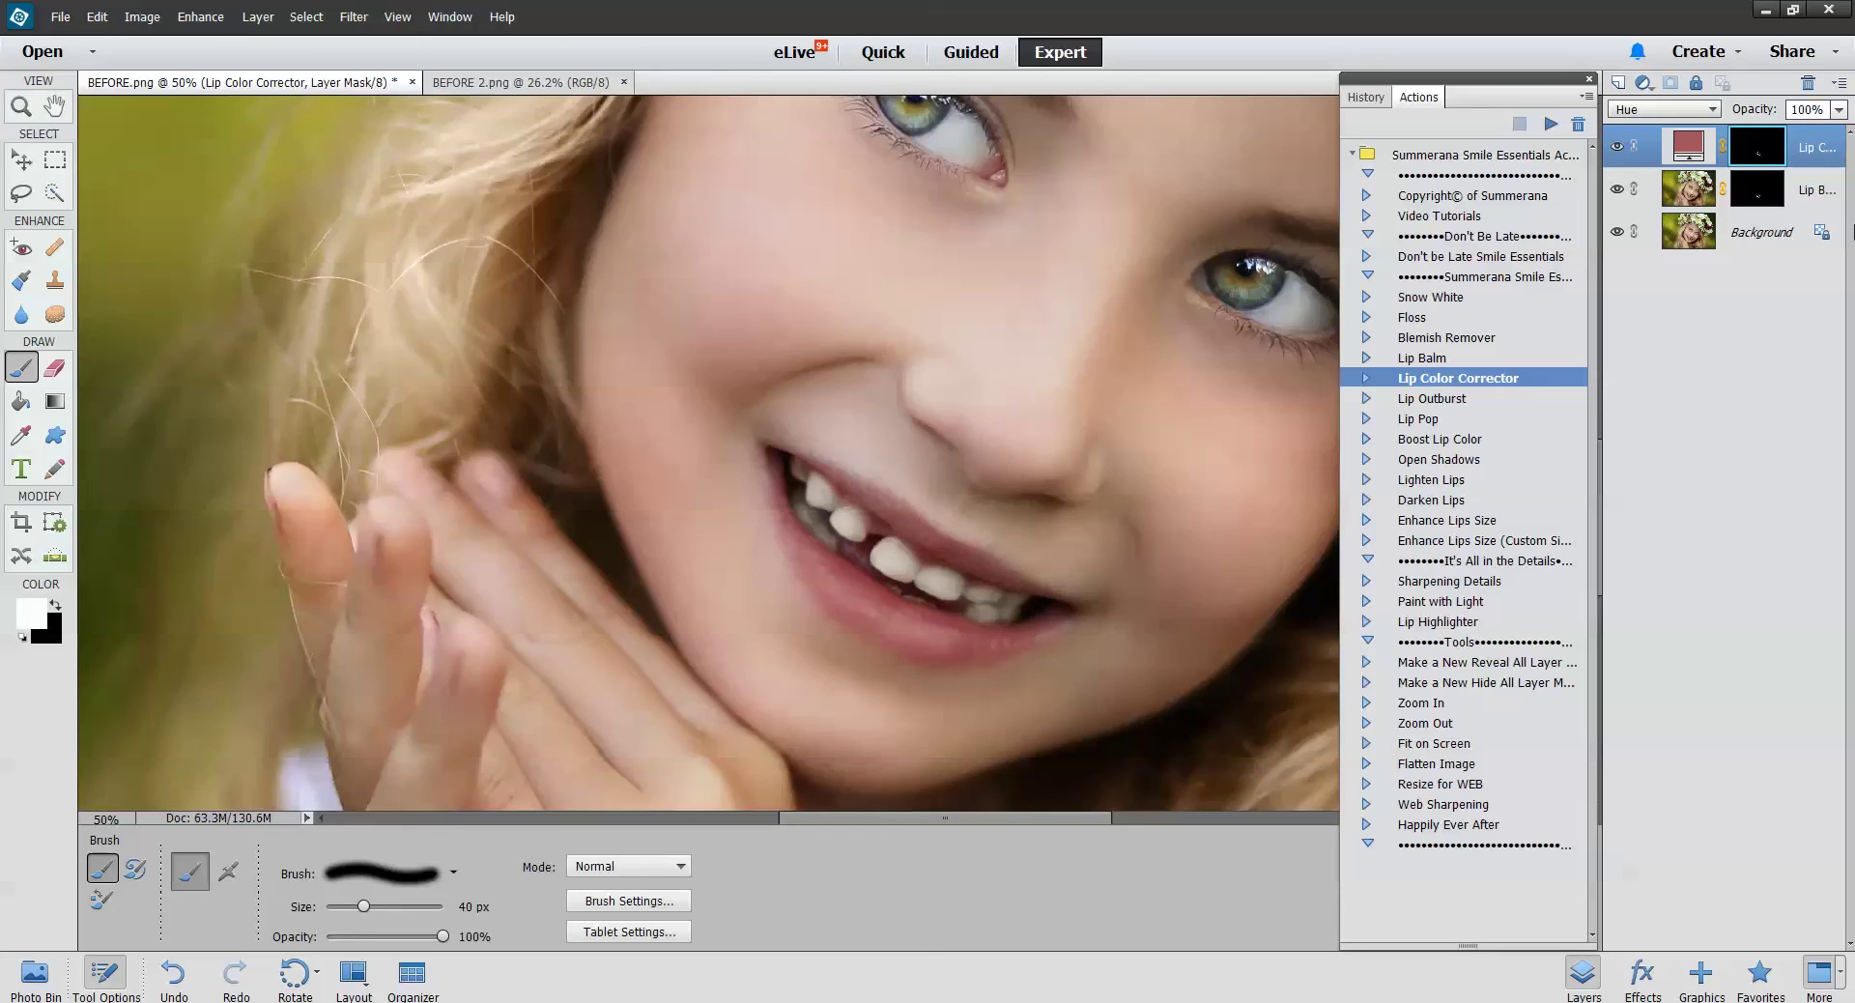
{"action": "left_click", "coordinate": [1689, 145]}
{"action": "key", "text": "i"}
{"action": "double_click", "coordinate": [1689, 145]}
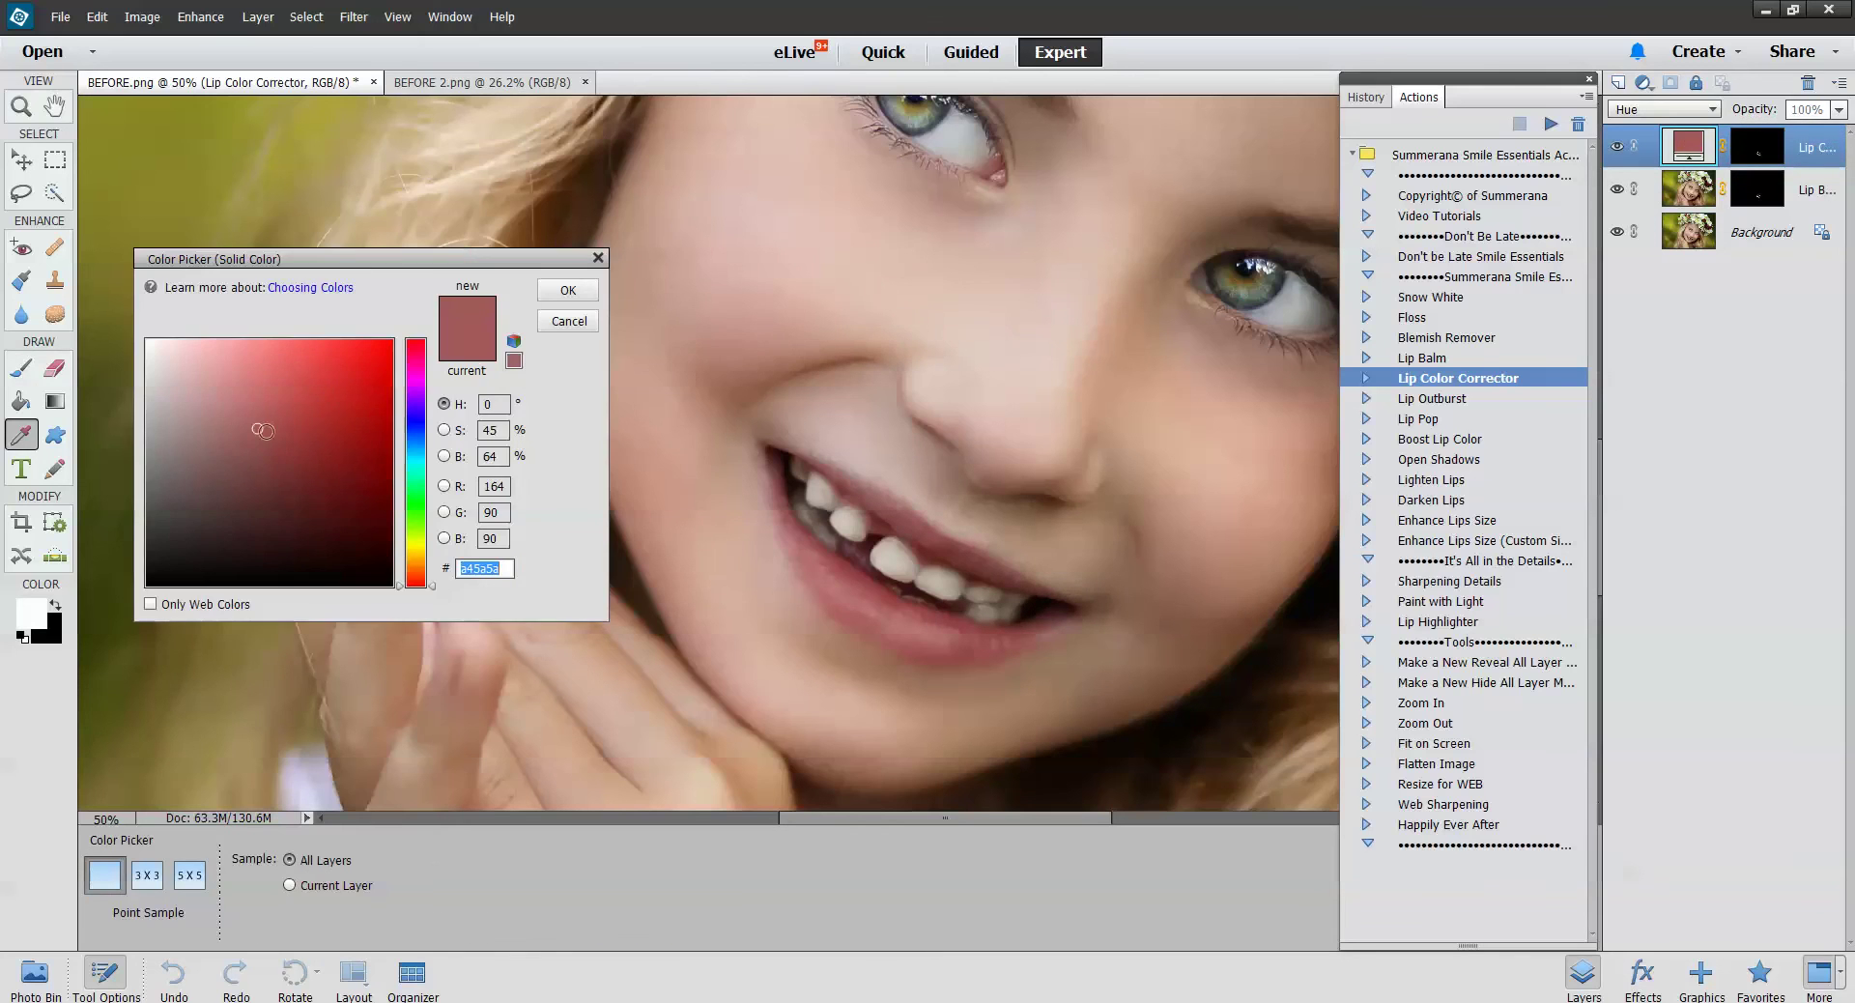
{"action": "left_click", "coordinate": [544, 321]}
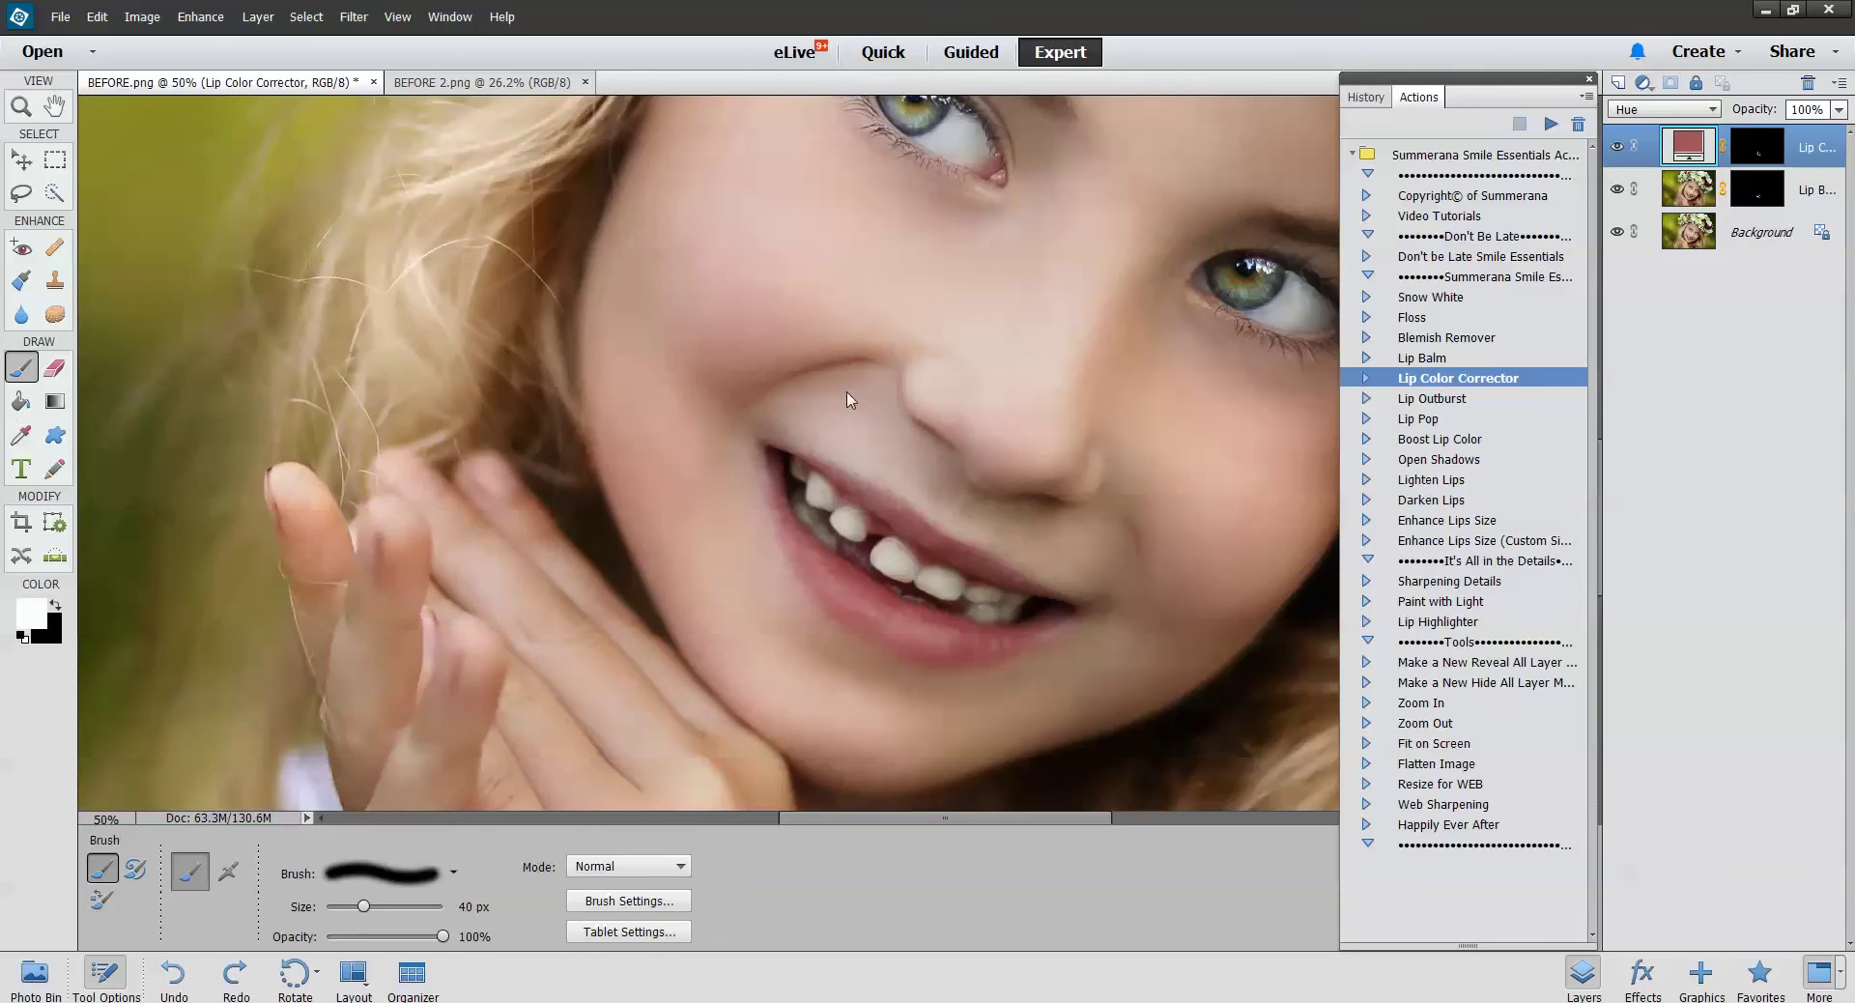
{"action": "left_click", "coordinate": [1428, 405]}
Run Lip Outburst, flatten, and paint the Soft Contrast mask over the upper lip with a 50 px brush
{"action": "left_click", "coordinate": [1550, 124]}
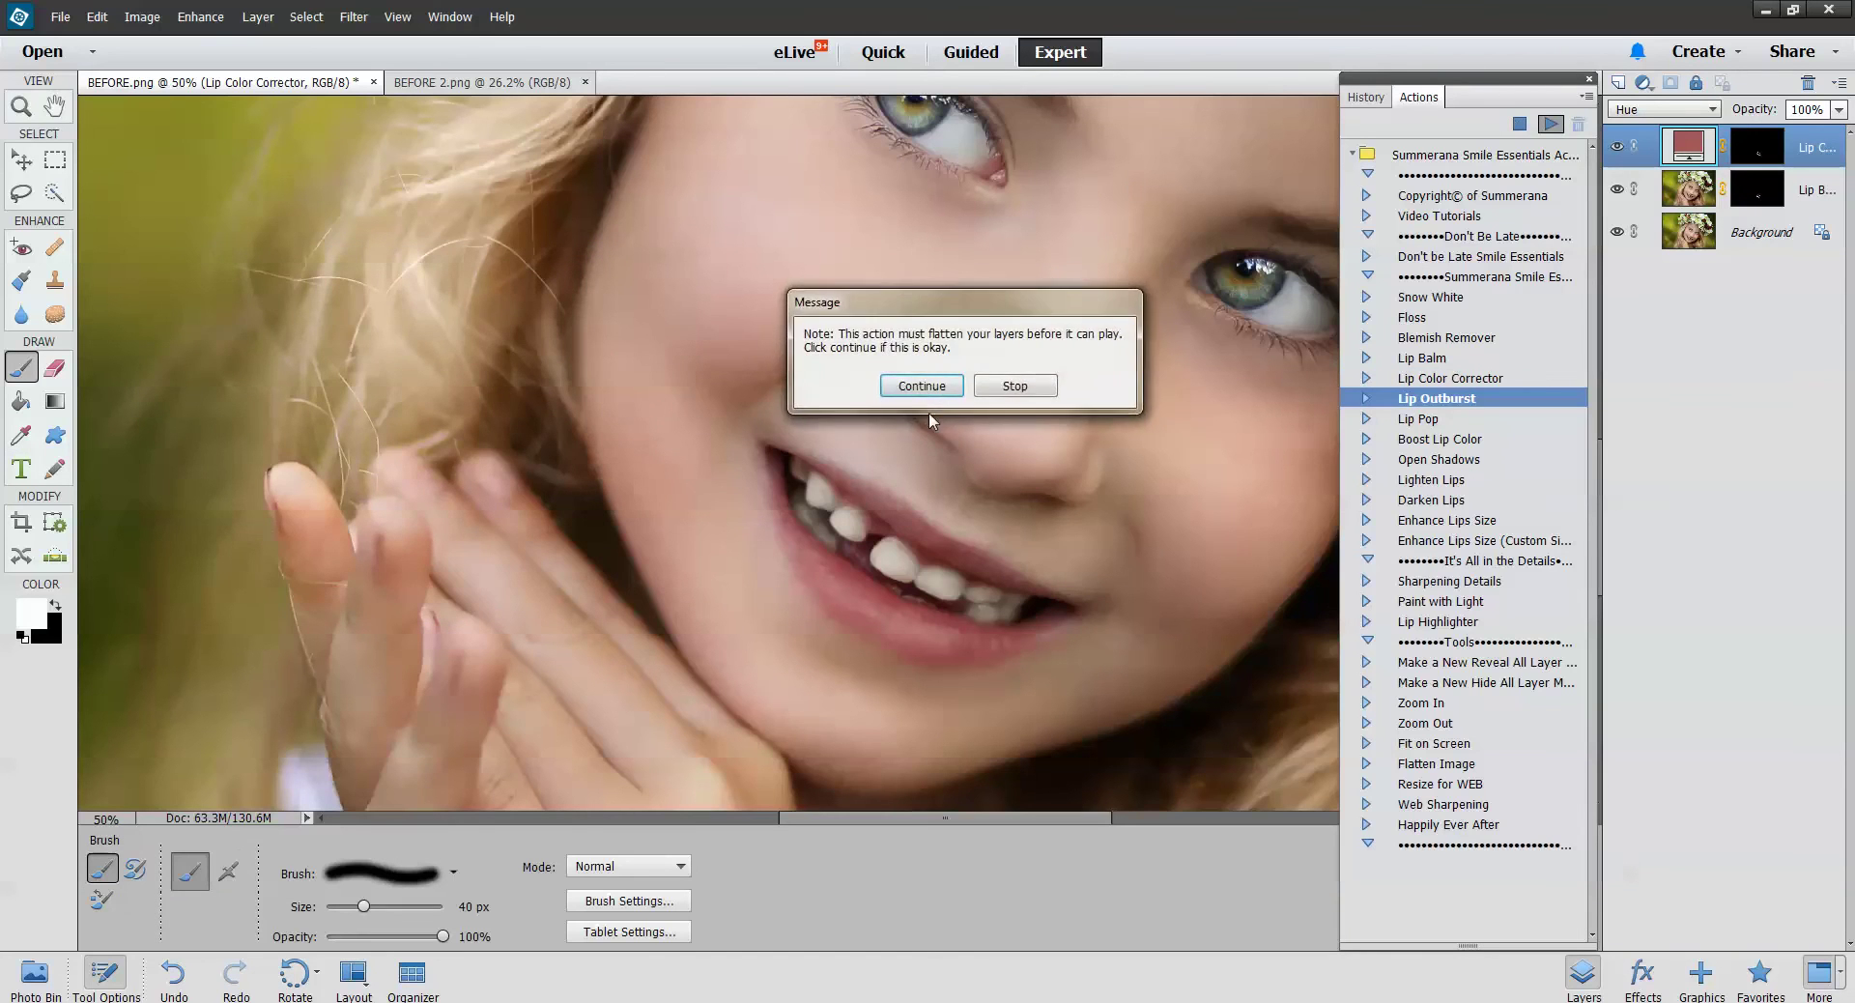
{"action": "left_click", "coordinate": [920, 385]}
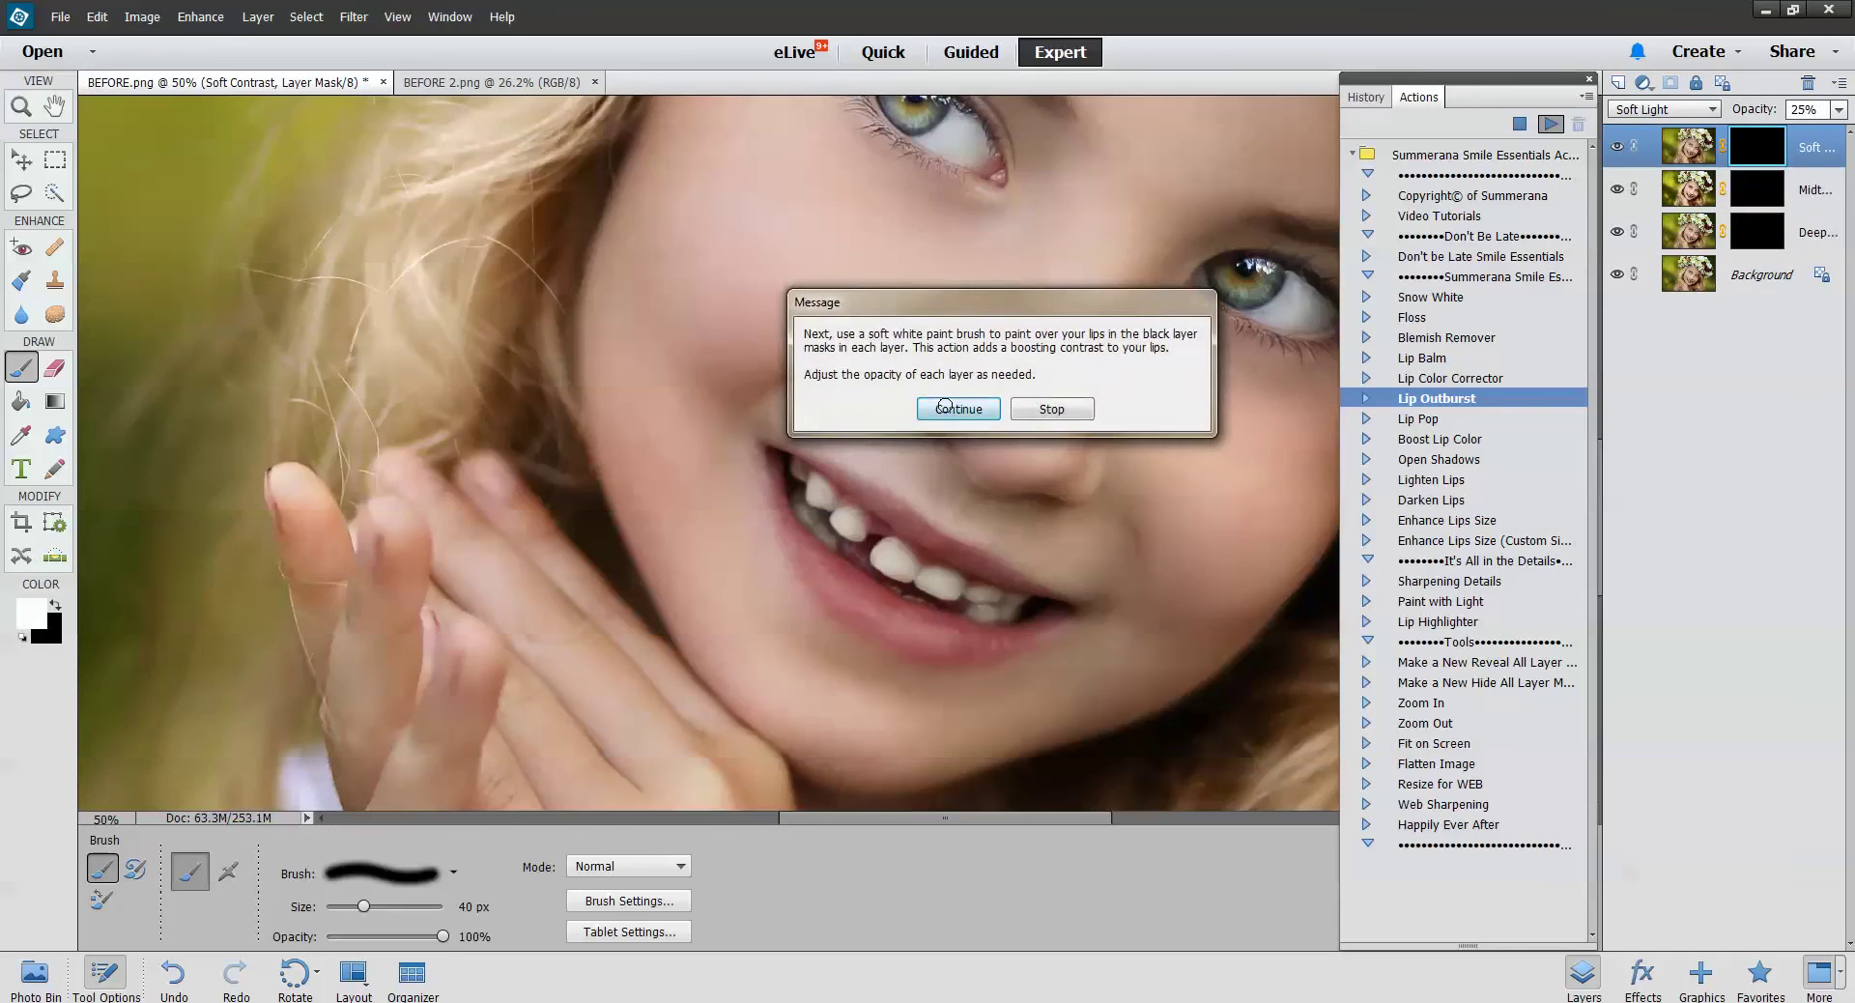
{"action": "left_click", "coordinate": [957, 407]}
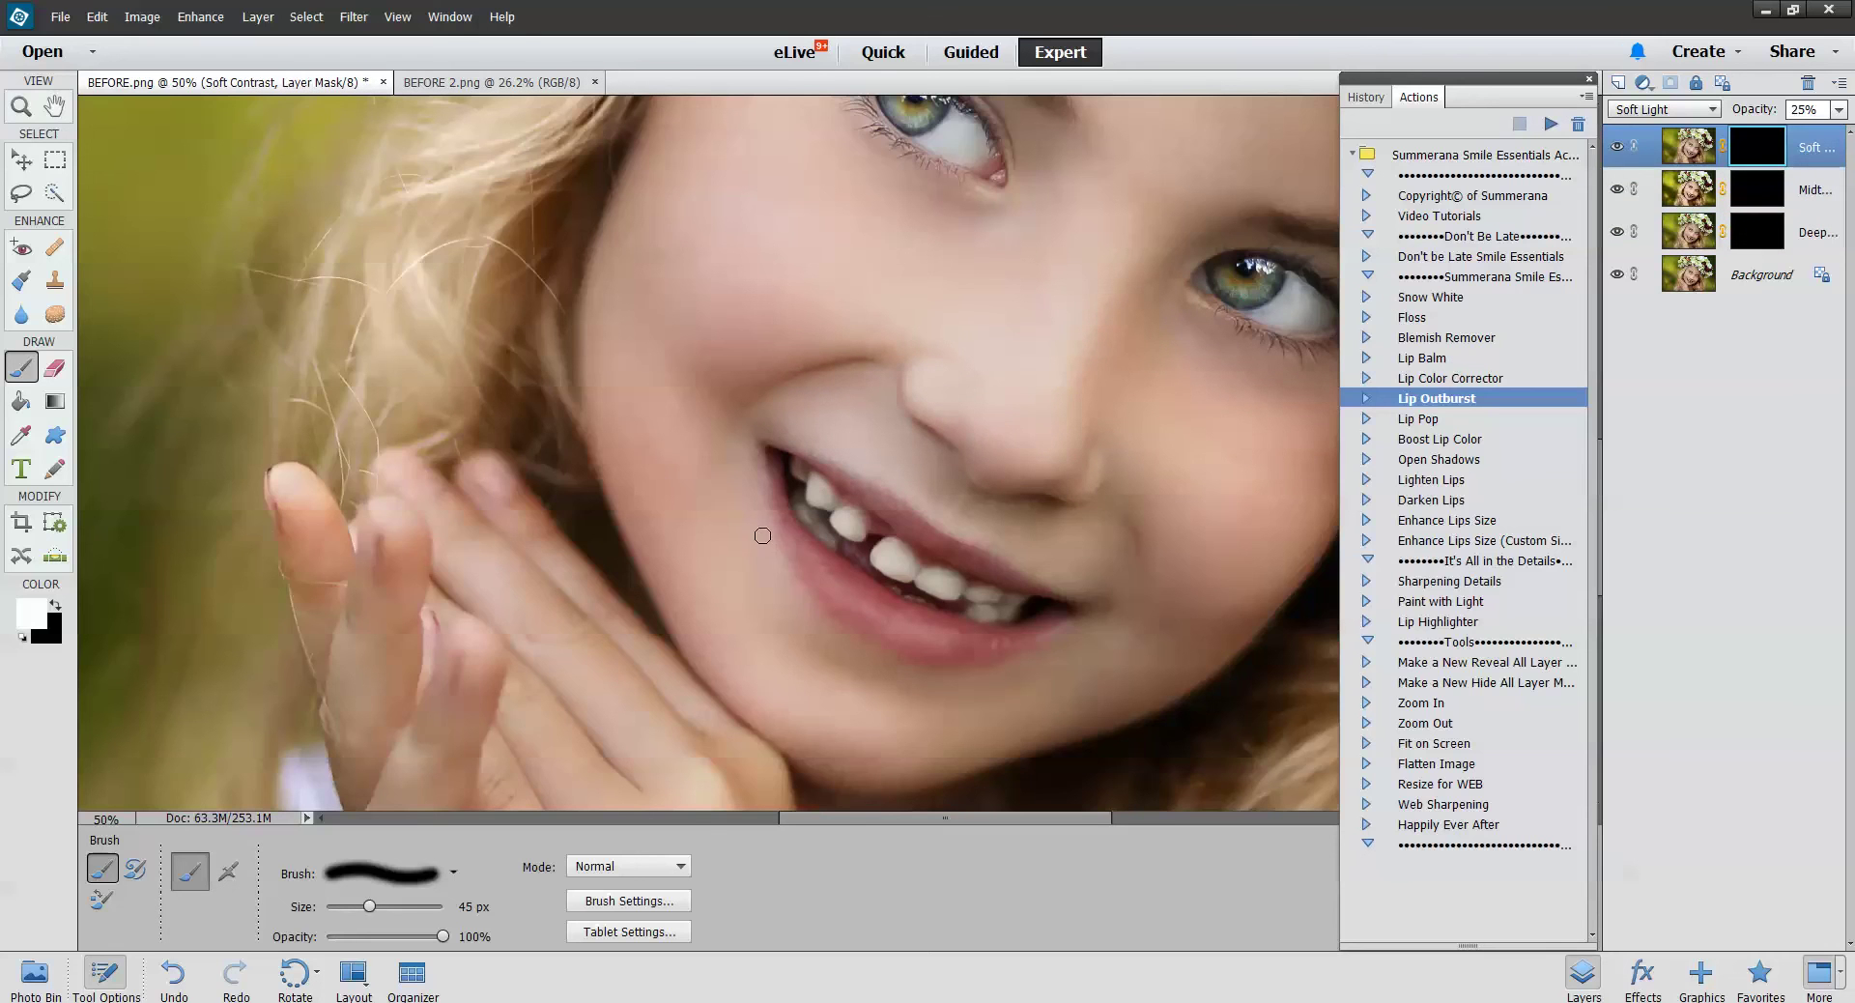
{"action": "key", "text": "bracketright"}
{"action": "left_click_drag", "start_coordinate": [861, 496], "coordinate": [1048, 580]}
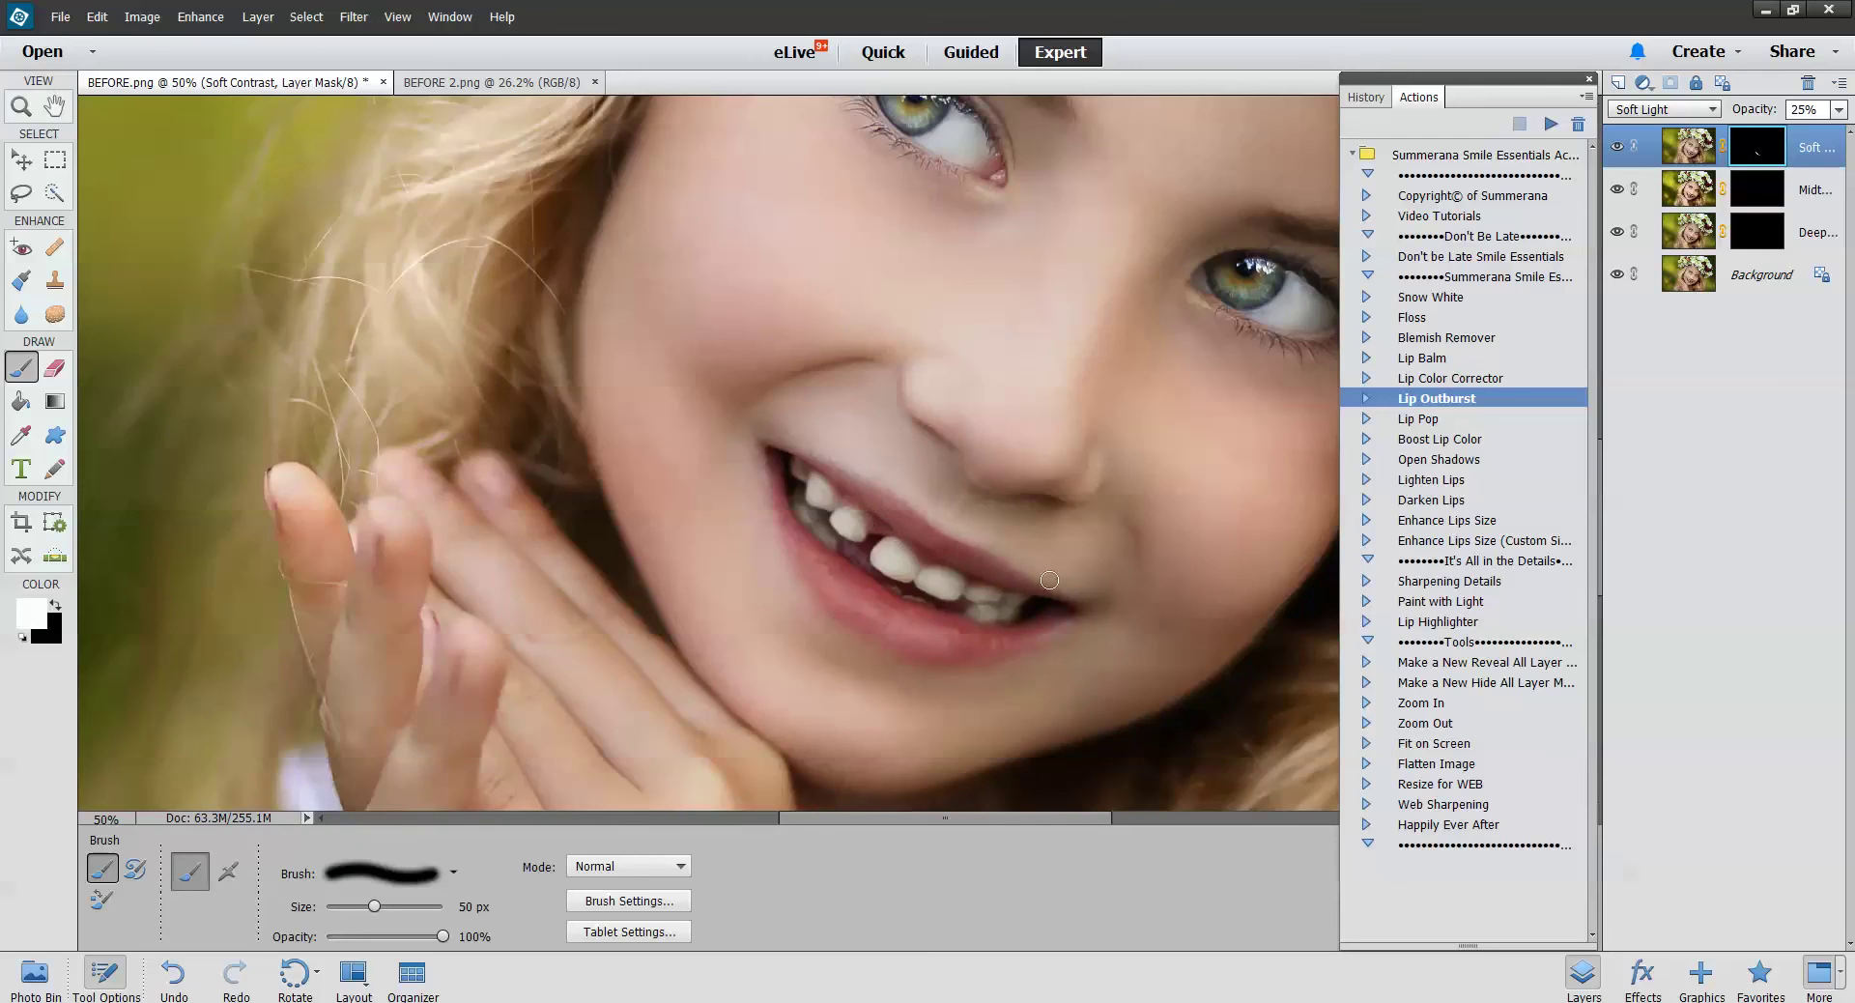
Check the Midtone and Deep Contrast layers, then start the Lip Pop action
{"action": "left_click", "coordinate": [1816, 189]}
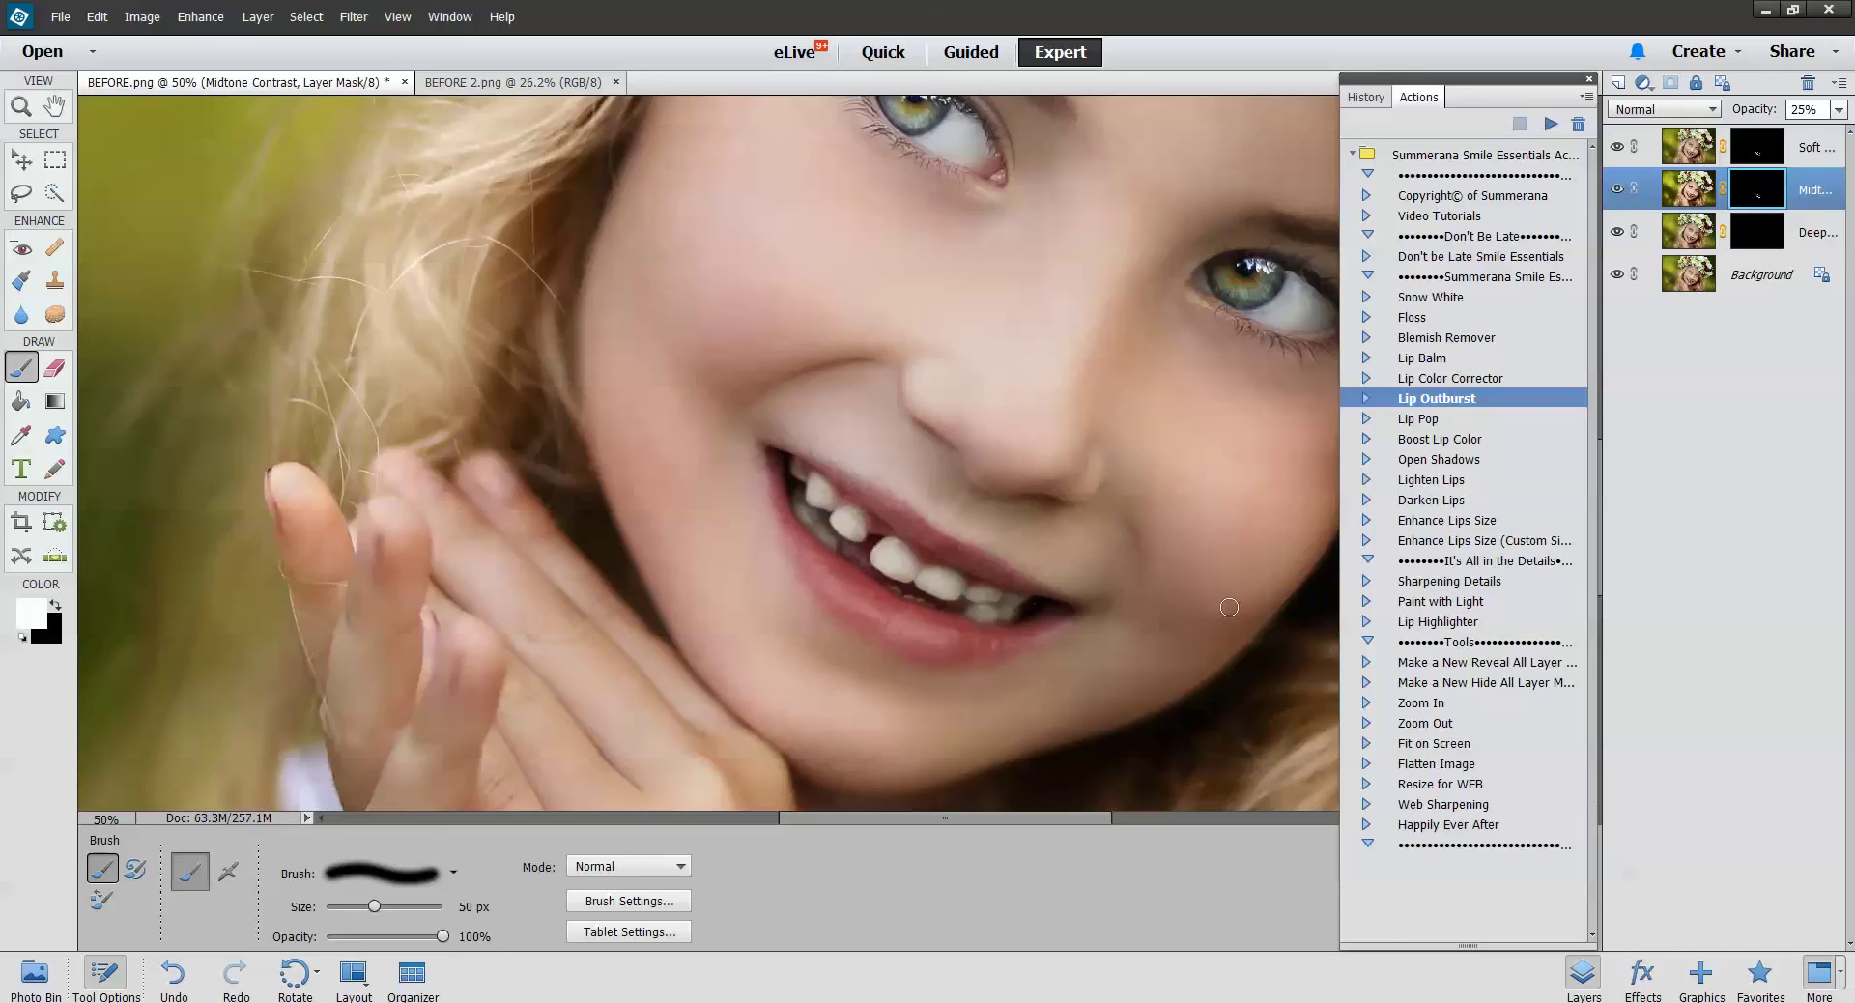
{"action": "left_click", "coordinate": [1838, 109]}
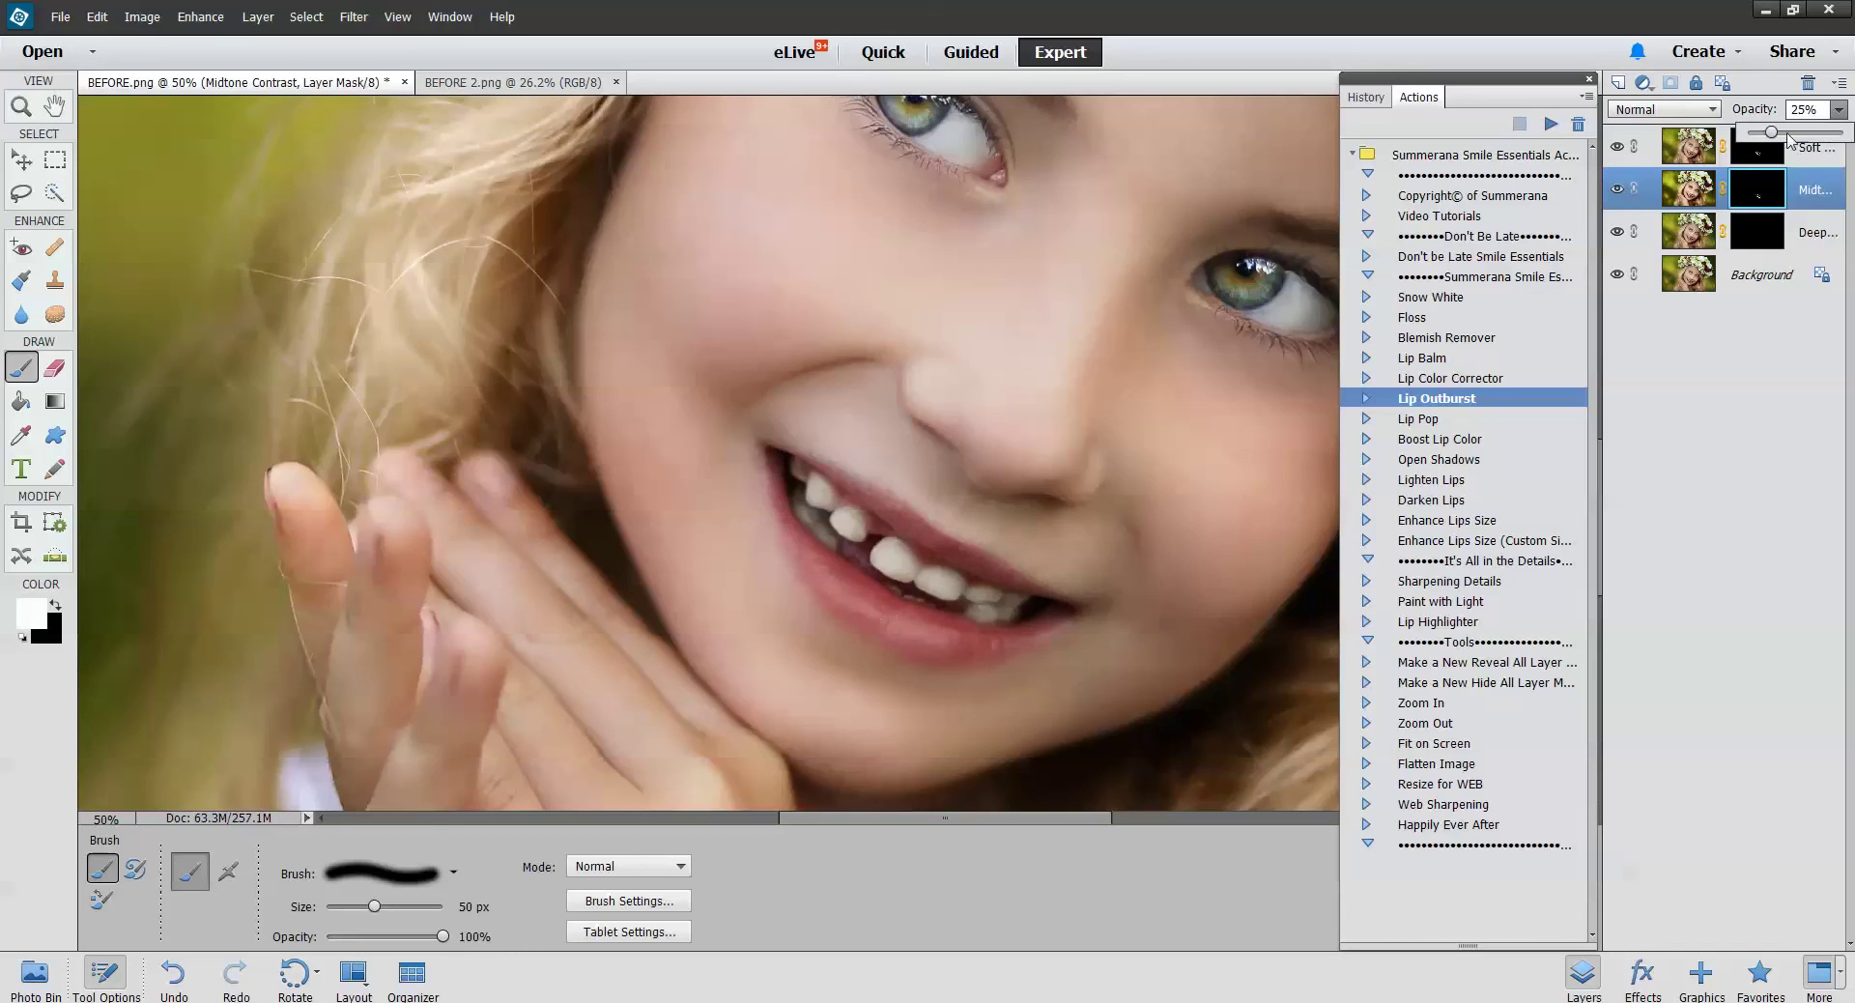
{"action": "left_click", "coordinate": [1759, 243]}
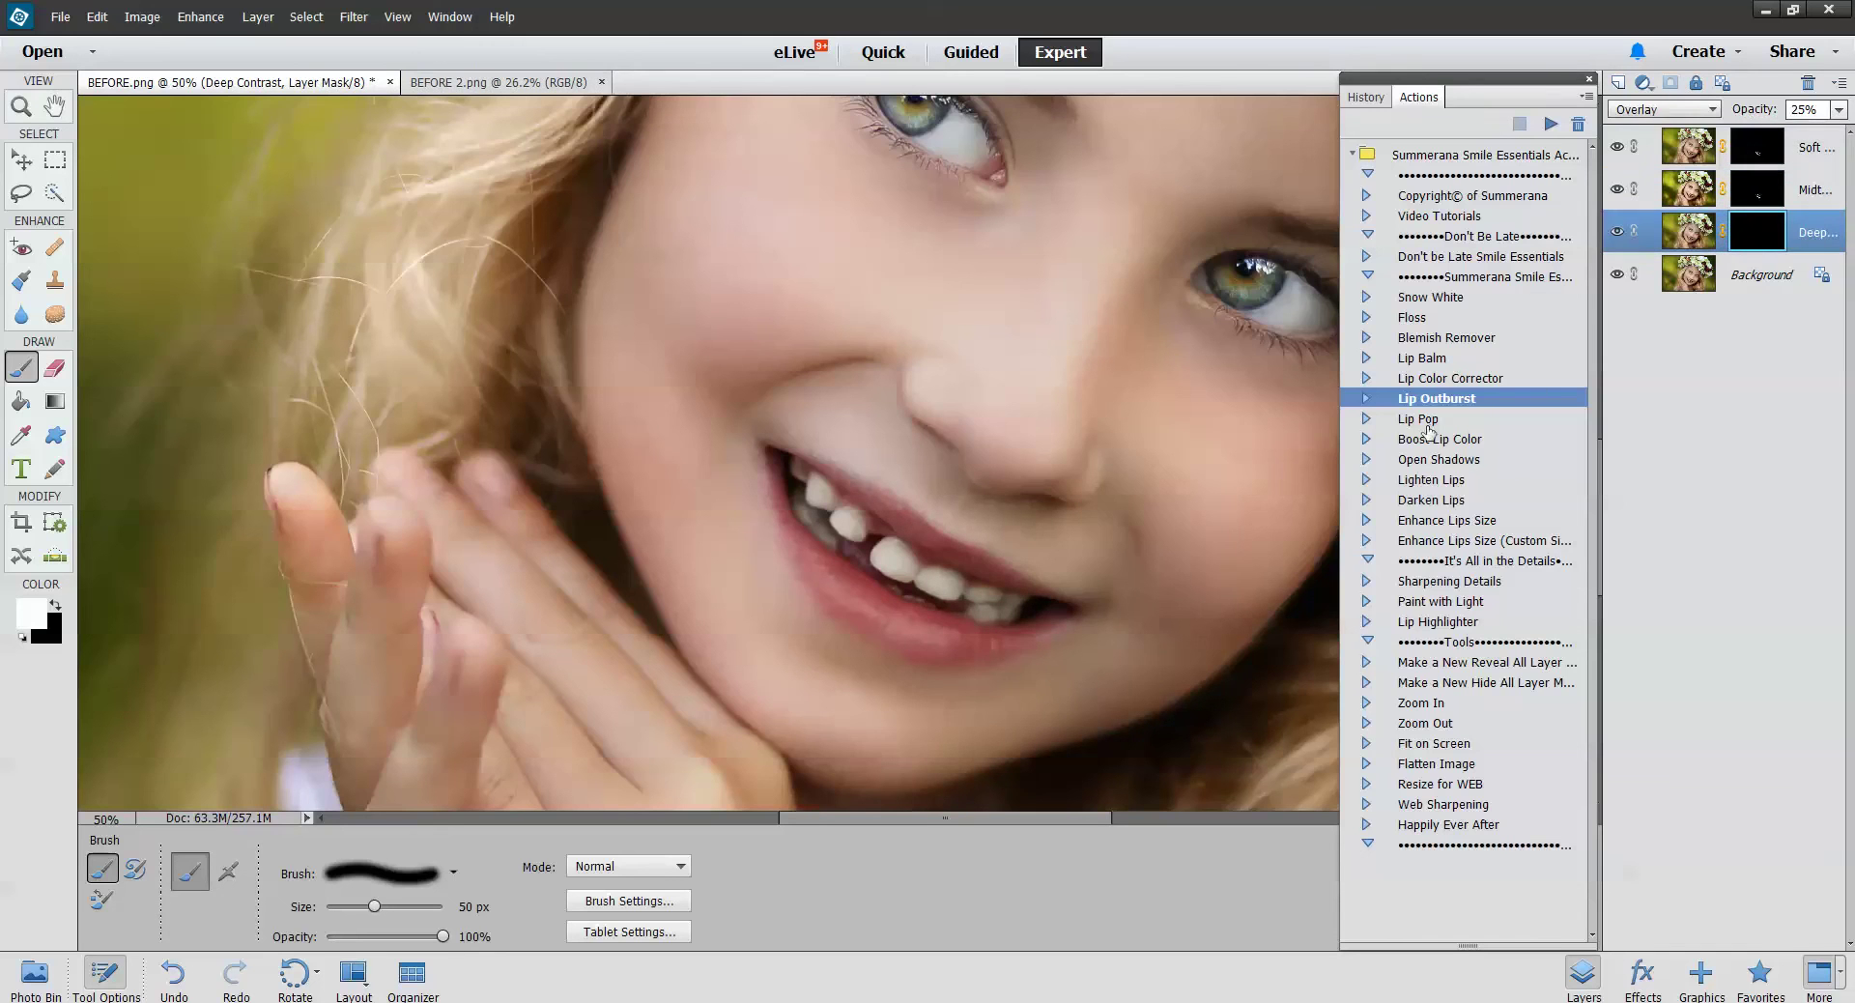
{"action": "left_click", "coordinate": [1420, 419]}
{"action": "left_click", "coordinate": [1549, 124]}
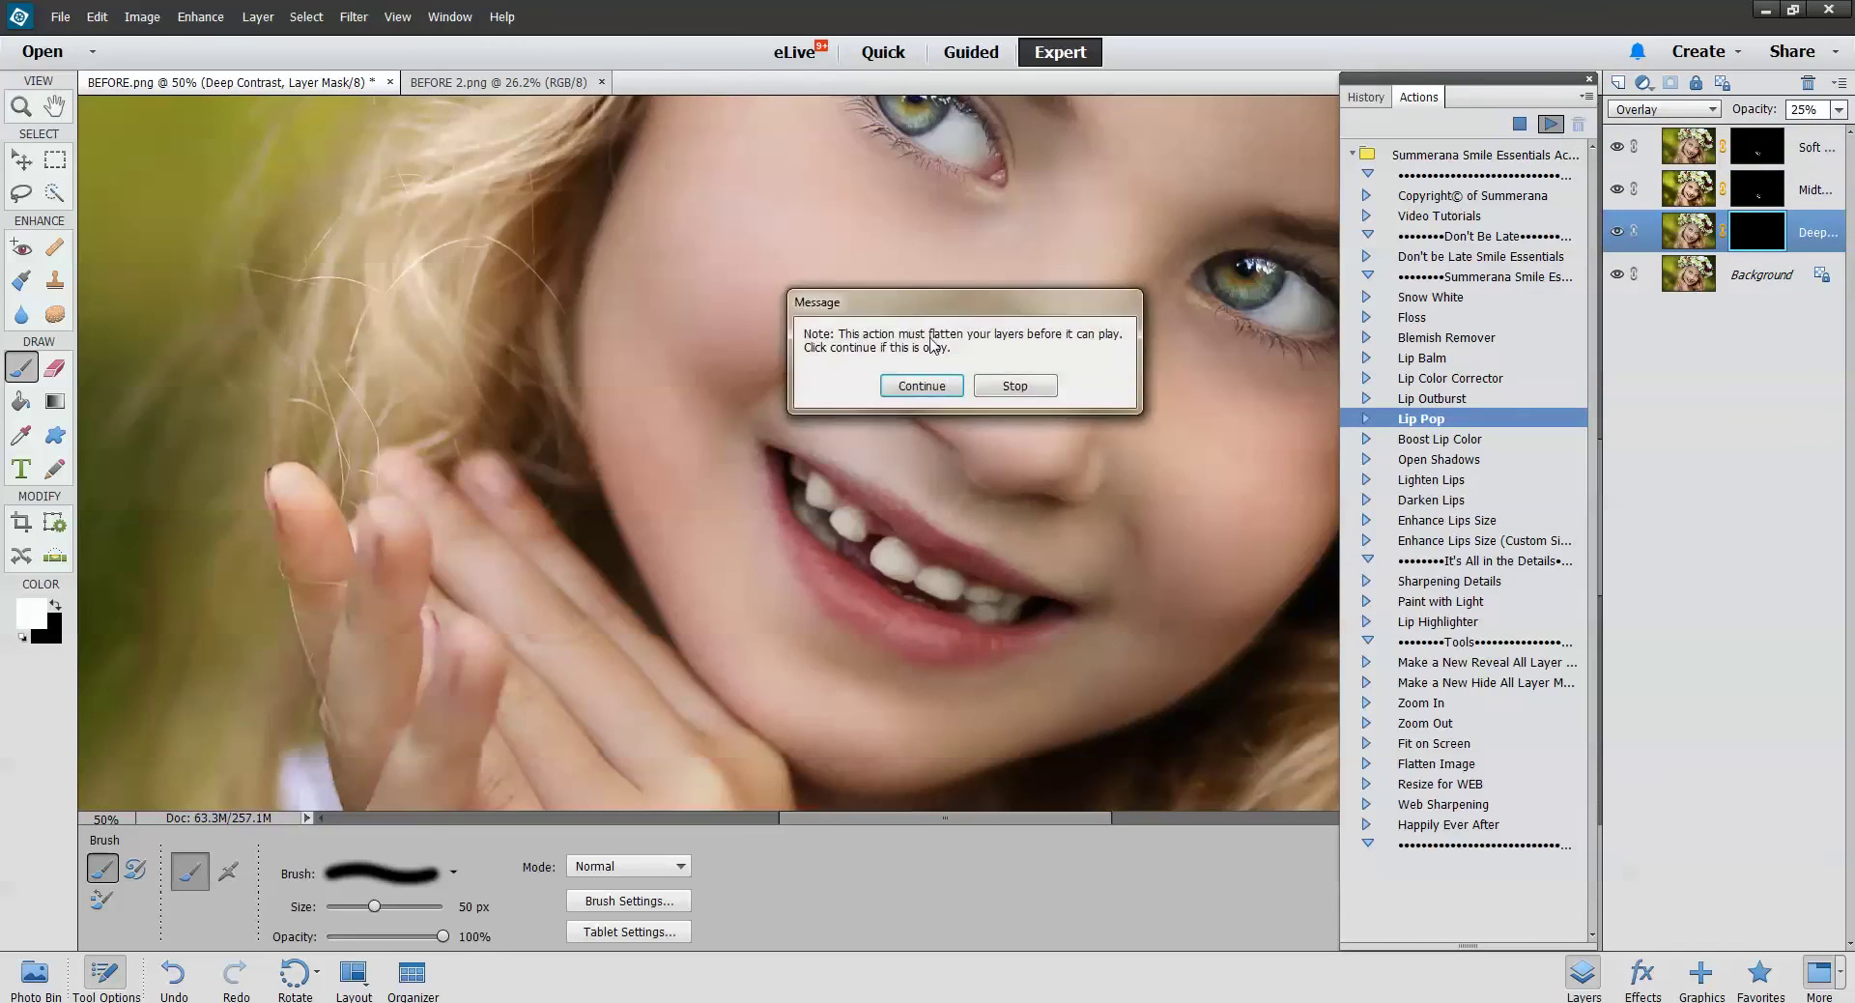
Flatten the child photo and paint the Lip Pop mask over both lips with a 45 px brush
{"action": "left_click", "coordinate": [929, 384]}
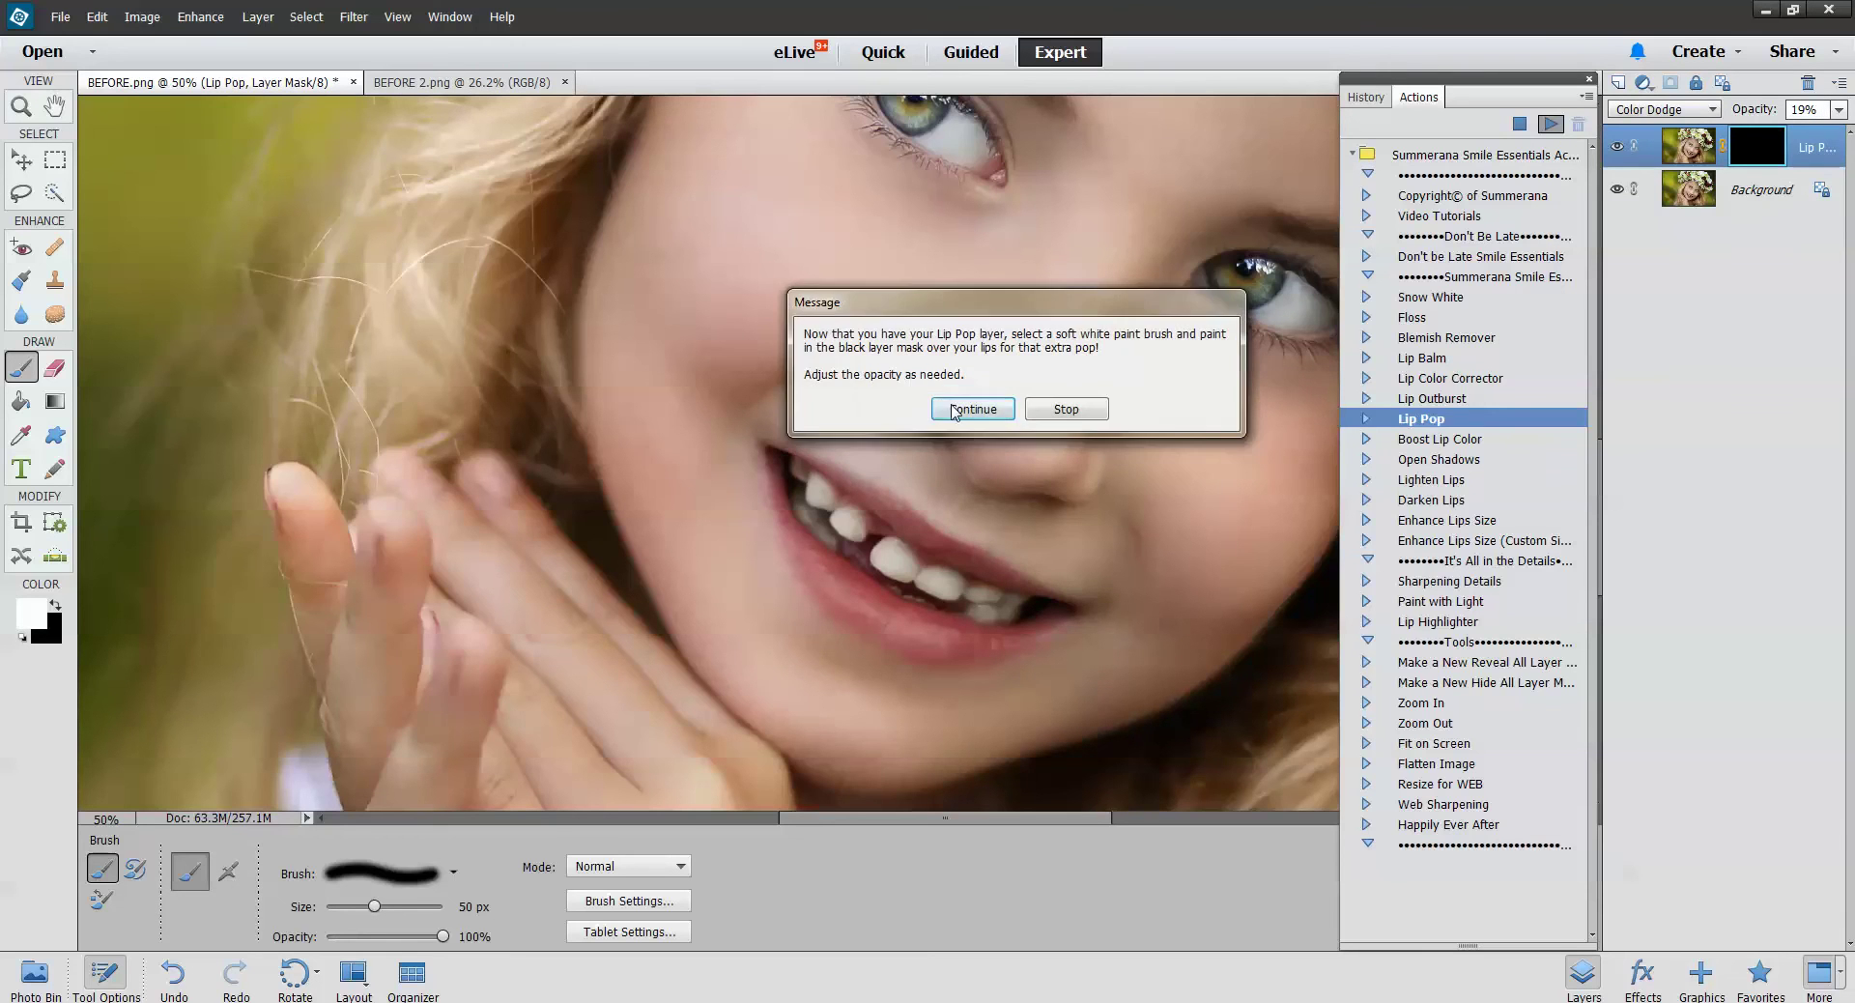
{"action": "left_click", "coordinate": [953, 409]}
{"action": "key", "text": "bracketleft"}
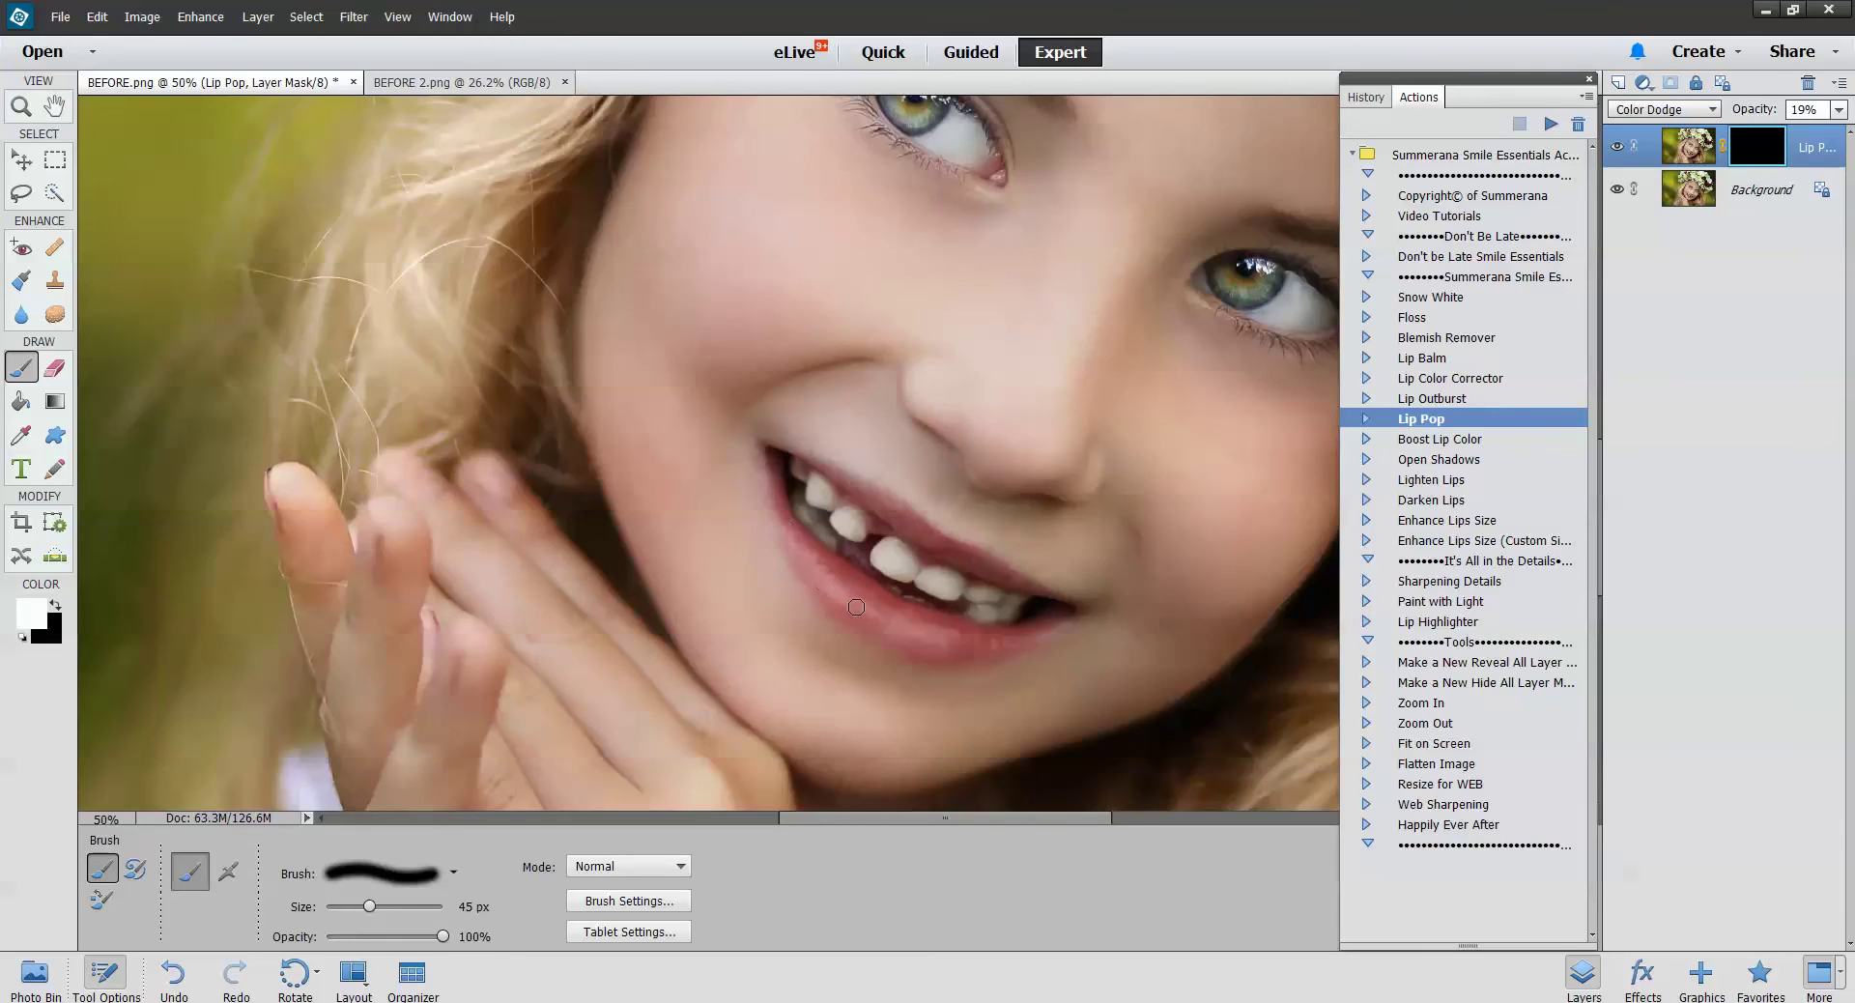
{"action": "mouse_move", "coordinate": [856, 606]}
{"action": "left_mouse_down"}
{"action": "mouse_move", "coordinate": [829, 573]}
{"action": "mouse_move", "coordinate": [940, 646]}
{"action": "mouse_move", "coordinate": [868, 582]}
{"action": "left_mouse_up"}
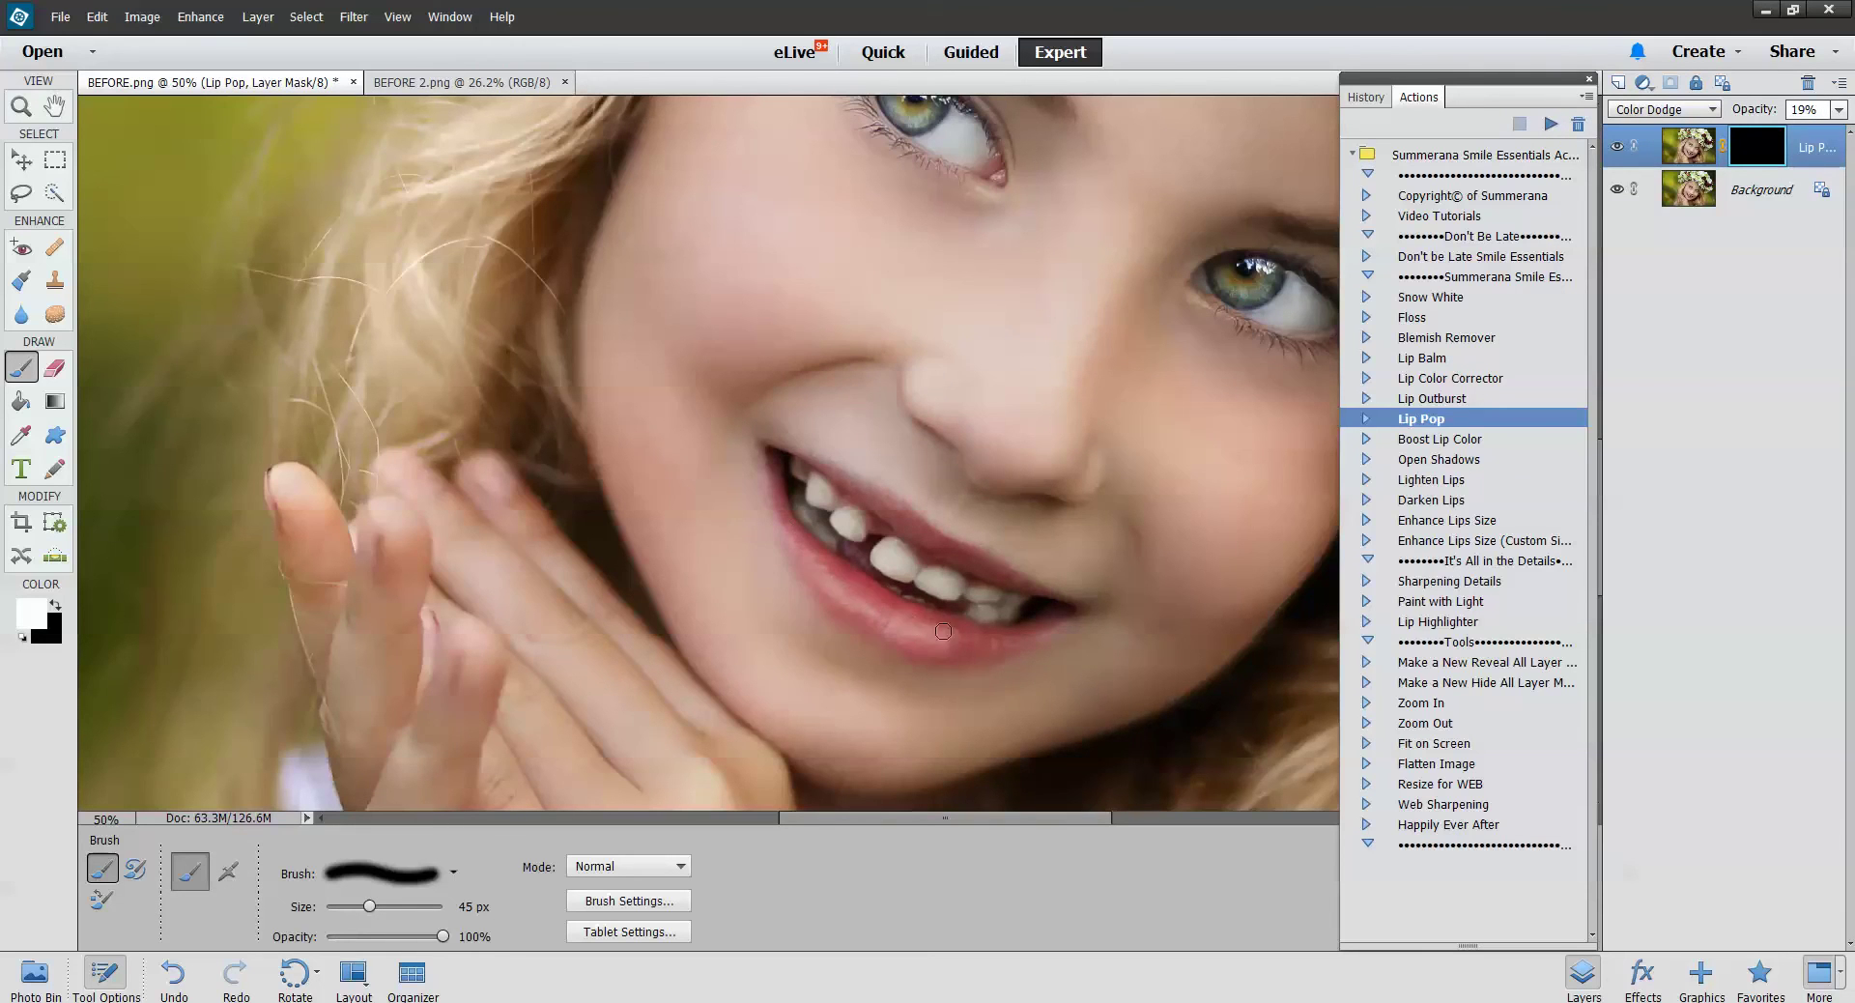
{"action": "left_click_drag", "start_coordinate": [986, 645], "coordinate": [927, 640]}
{"action": "mouse_move", "coordinate": [868, 494]}
{"action": "left_mouse_down"}
{"action": "mouse_move", "coordinate": [1013, 580]}
{"action": "mouse_move", "coordinate": [907, 529]}
{"action": "left_mouse_up"}
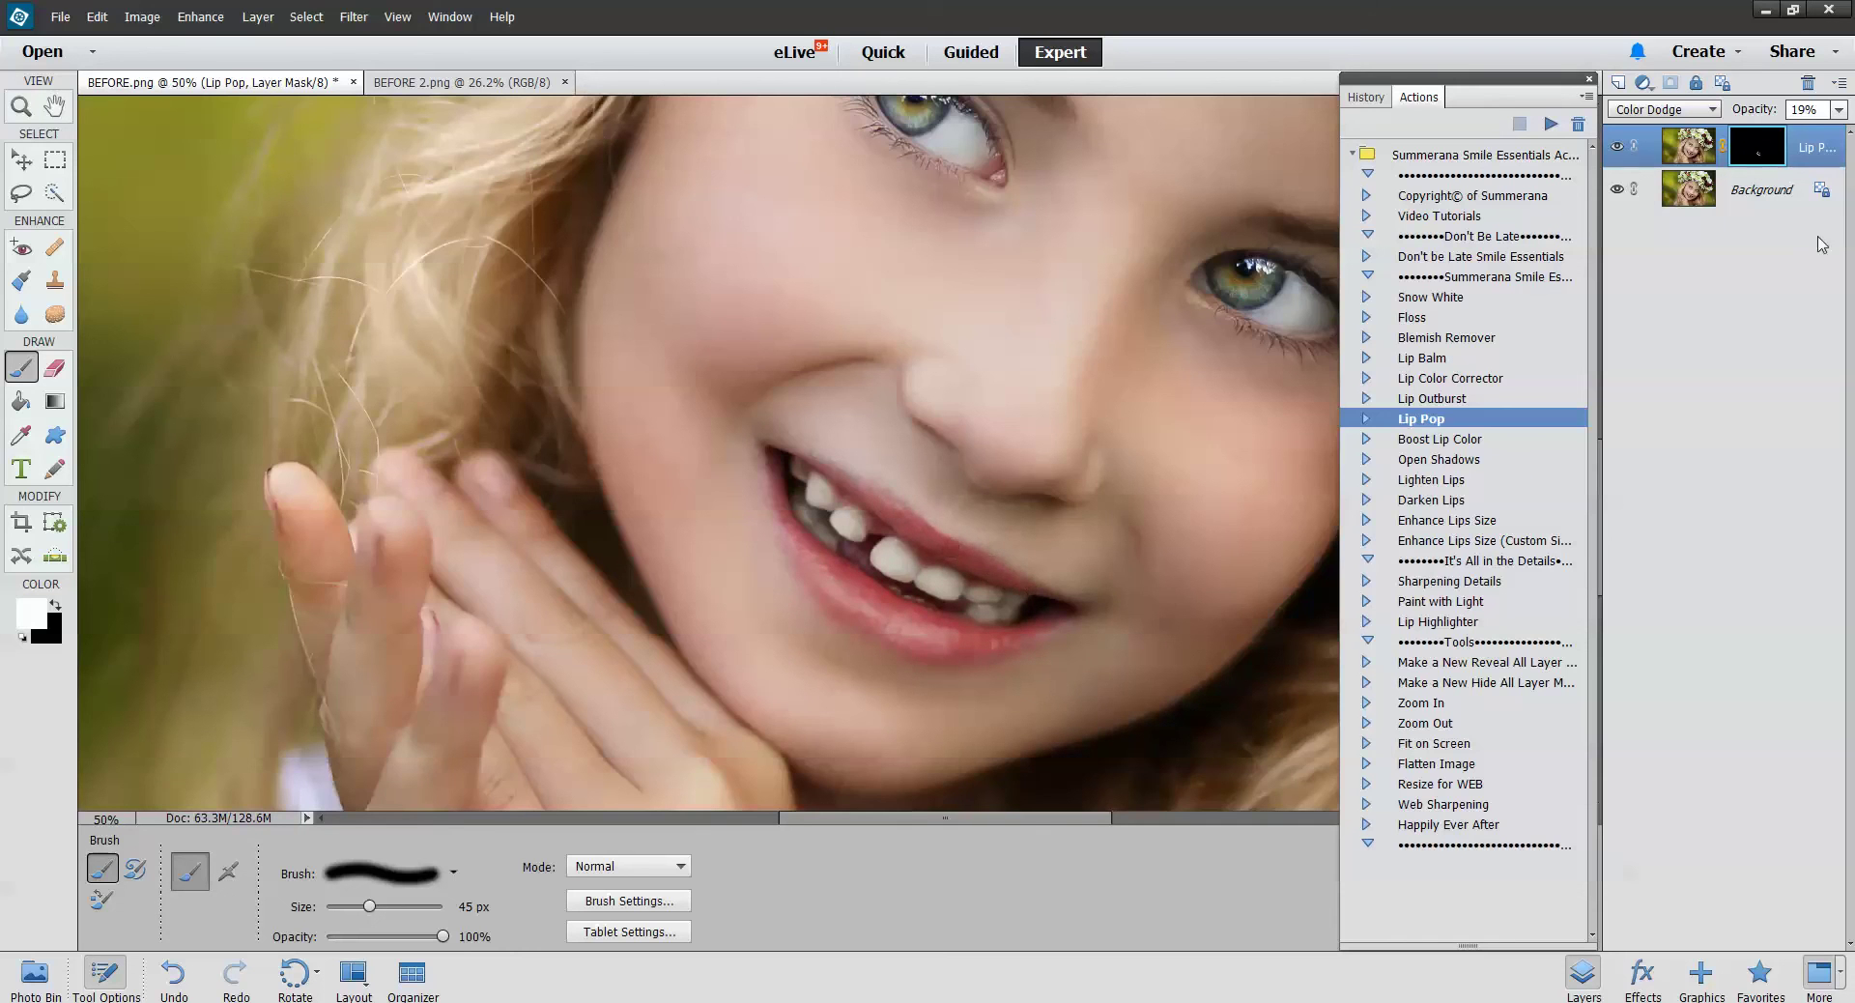
Set the Lip Pop layer to 9% opacity and bring up BEFORE 2.png
{"action": "left_click", "coordinate": [1838, 110]}
{"action": "left_click_drag", "start_coordinate": [1773, 134], "coordinate": [1754, 141]}
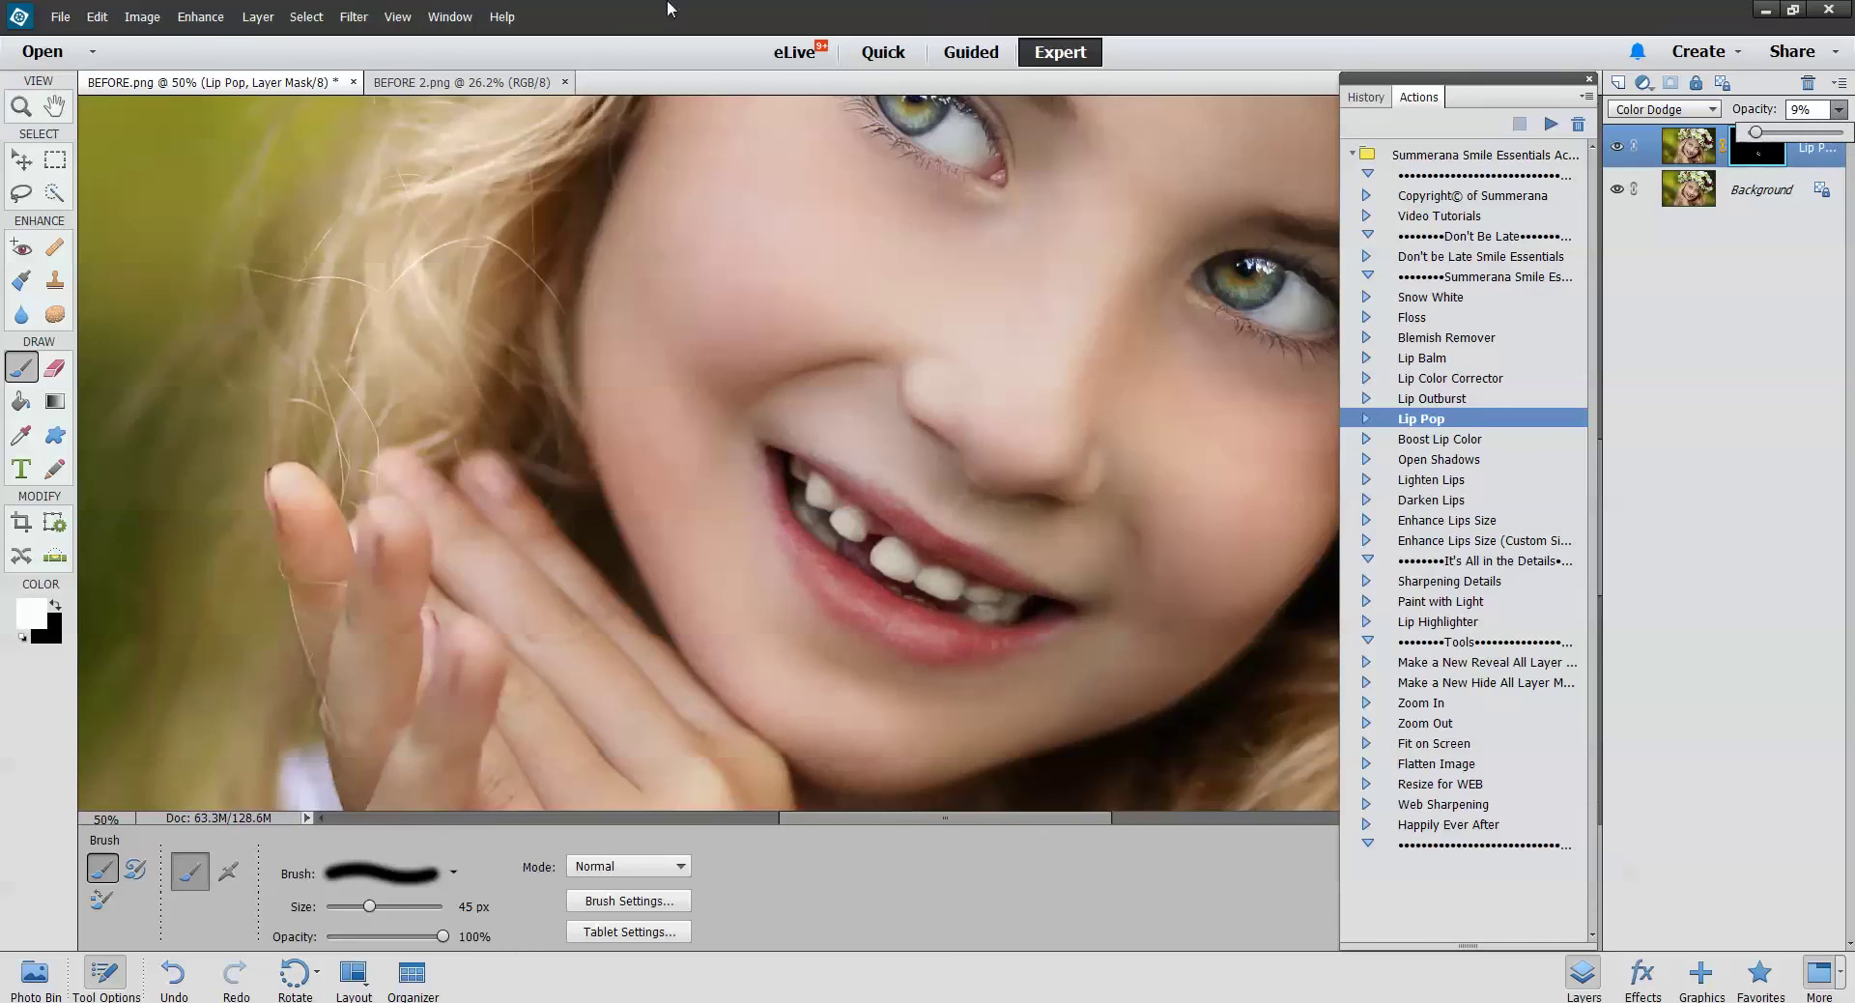
{"action": "left_click", "coordinate": [501, 85]}
Zoom in and add a Boost Lip Color layer to the woman's lips at reduced opacity
{"action": "key", "text": "ctrl+equal"}
{"action": "key", "text": "ctrl+equal"}
{"action": "key", "text": "ctrl+equal"}
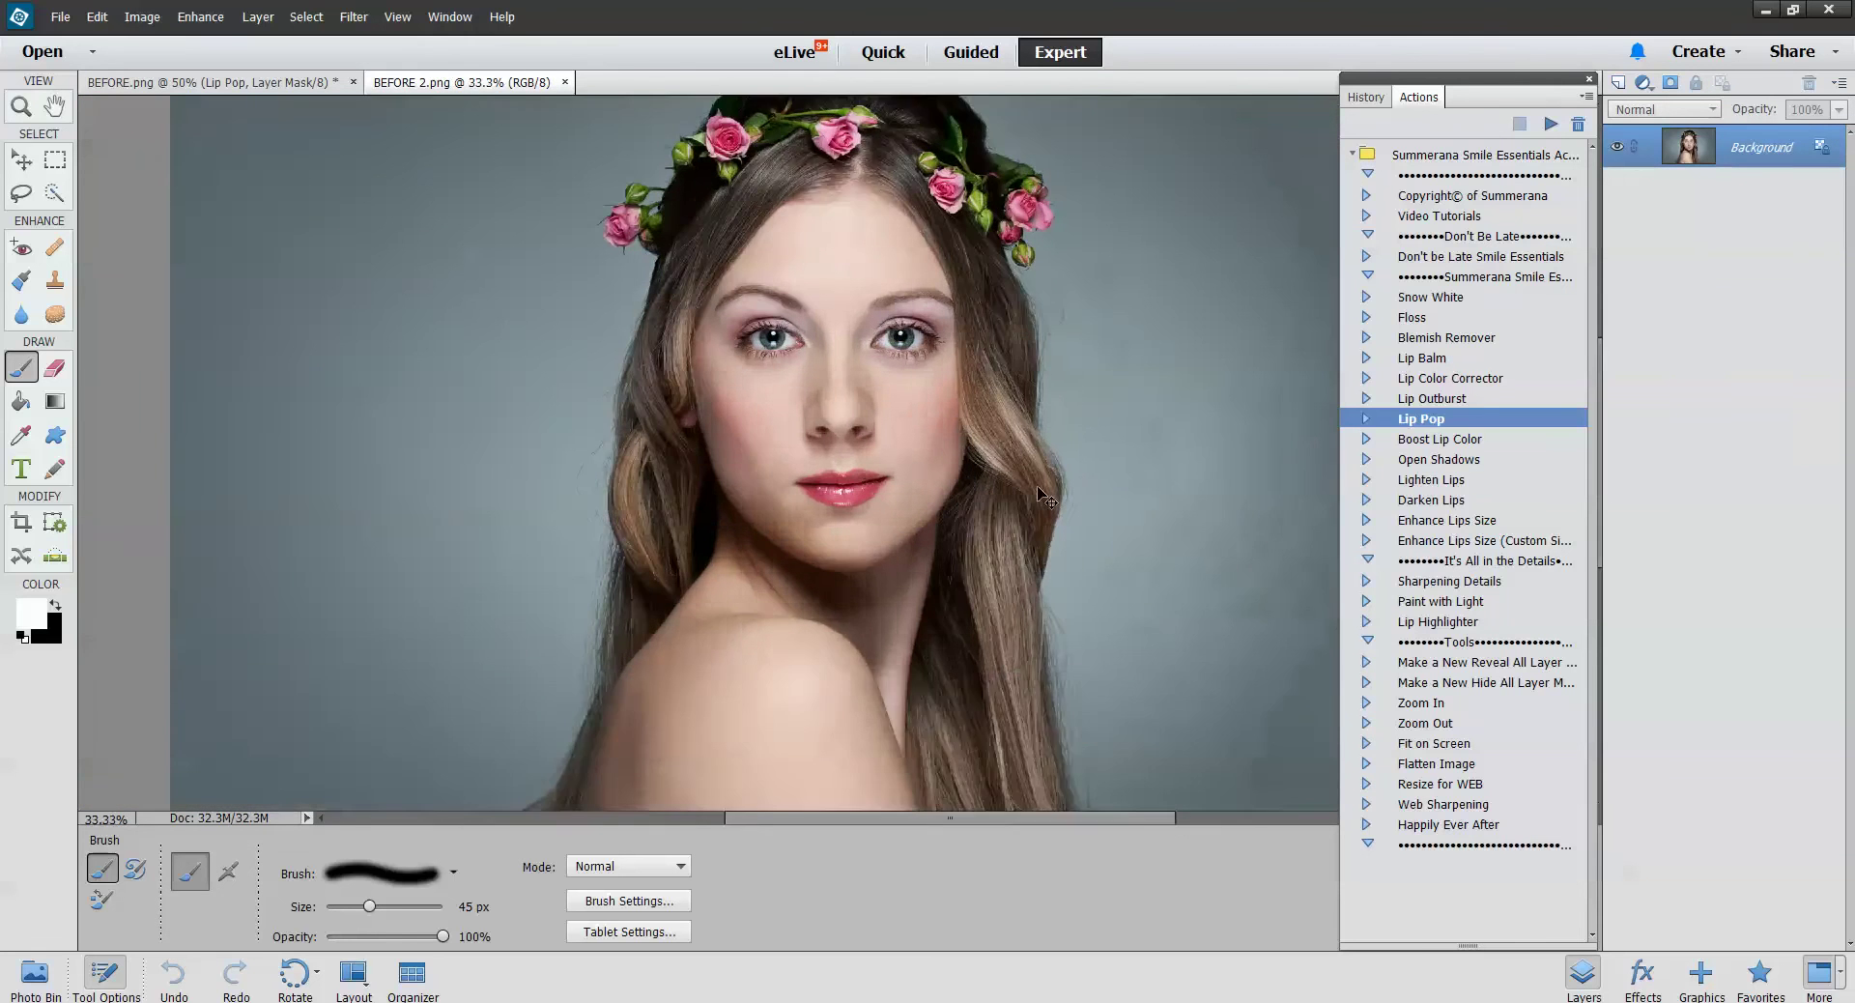
{"action": "left_click", "coordinate": [1449, 440]}
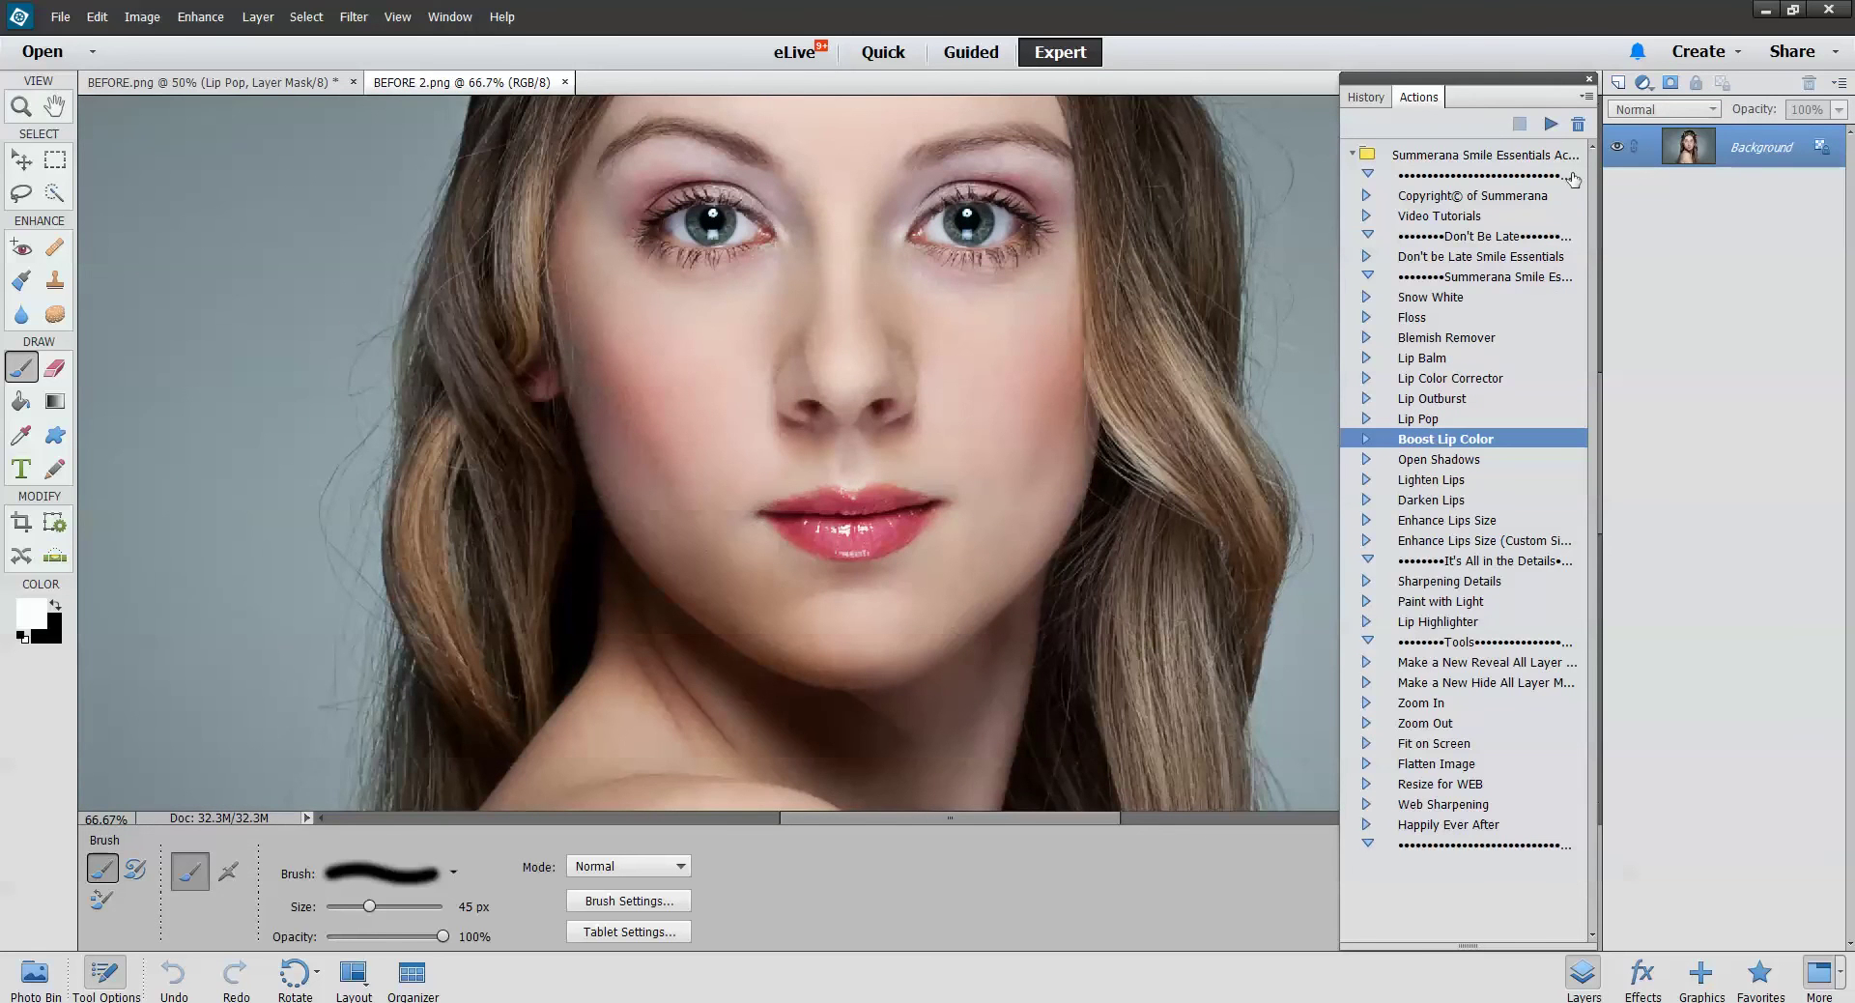
{"action": "left_click", "coordinate": [1549, 124]}
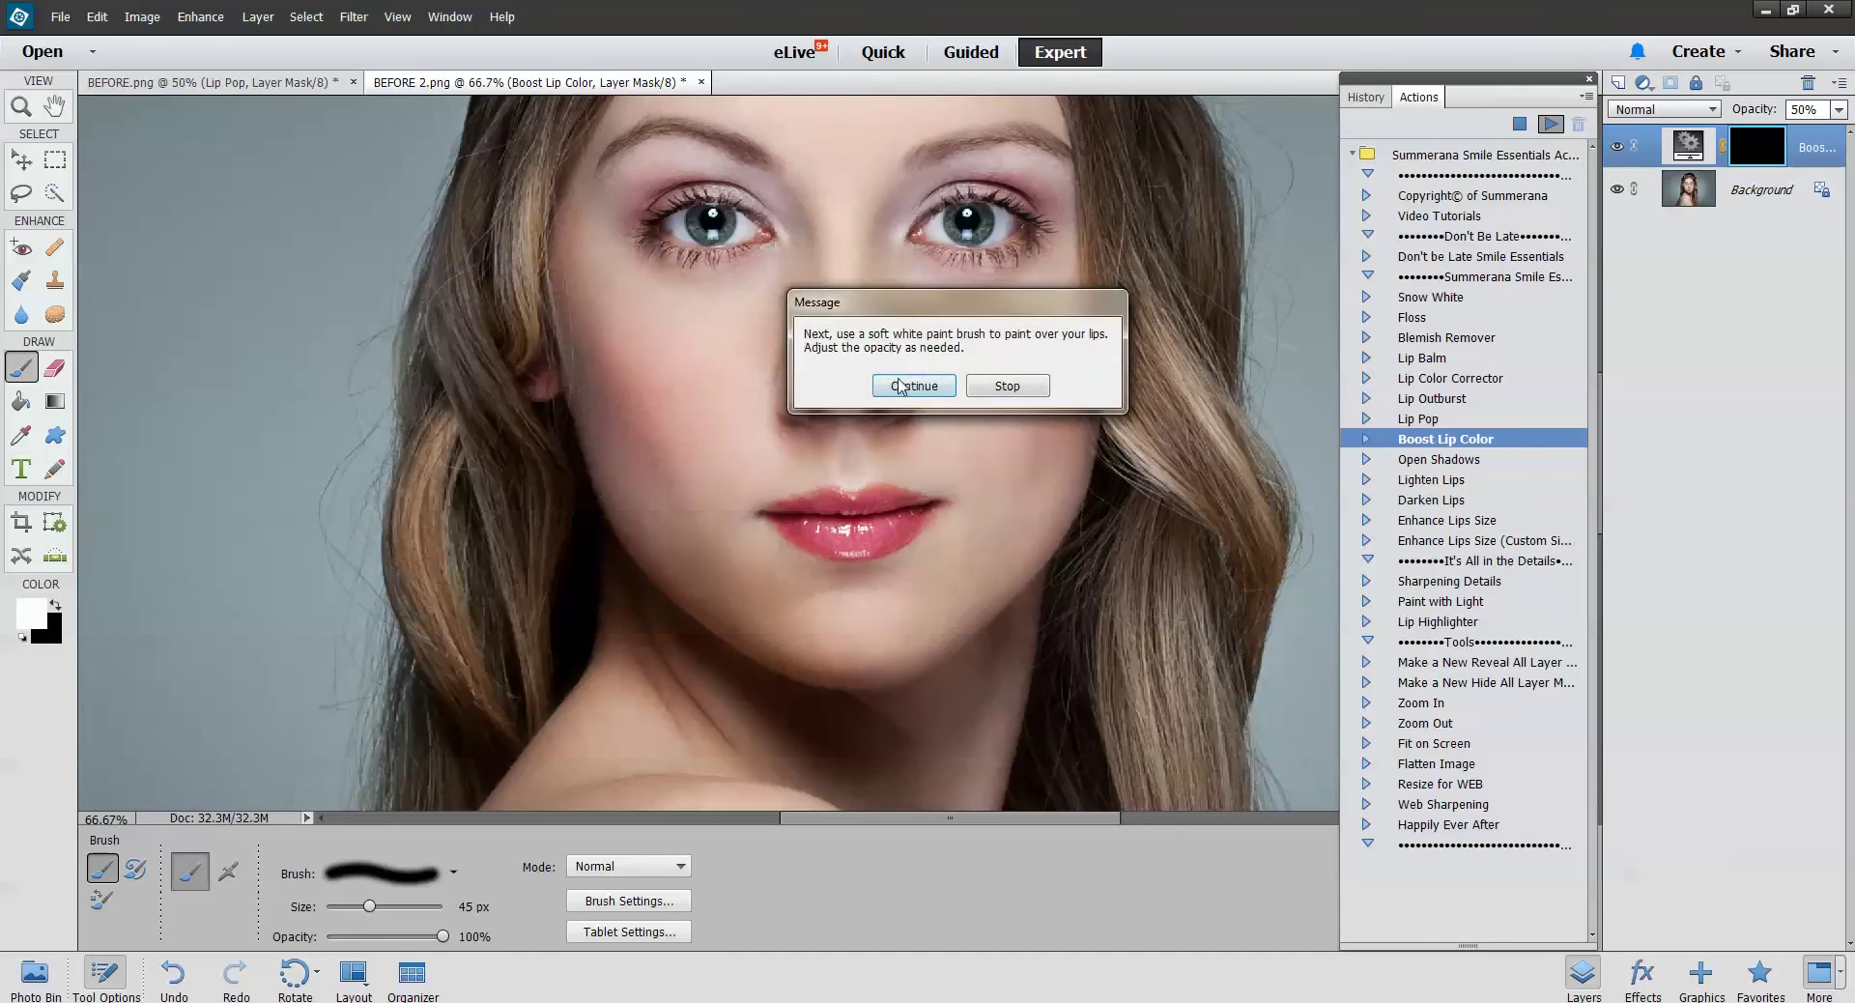
{"action": "left_click", "coordinate": [898, 387]}
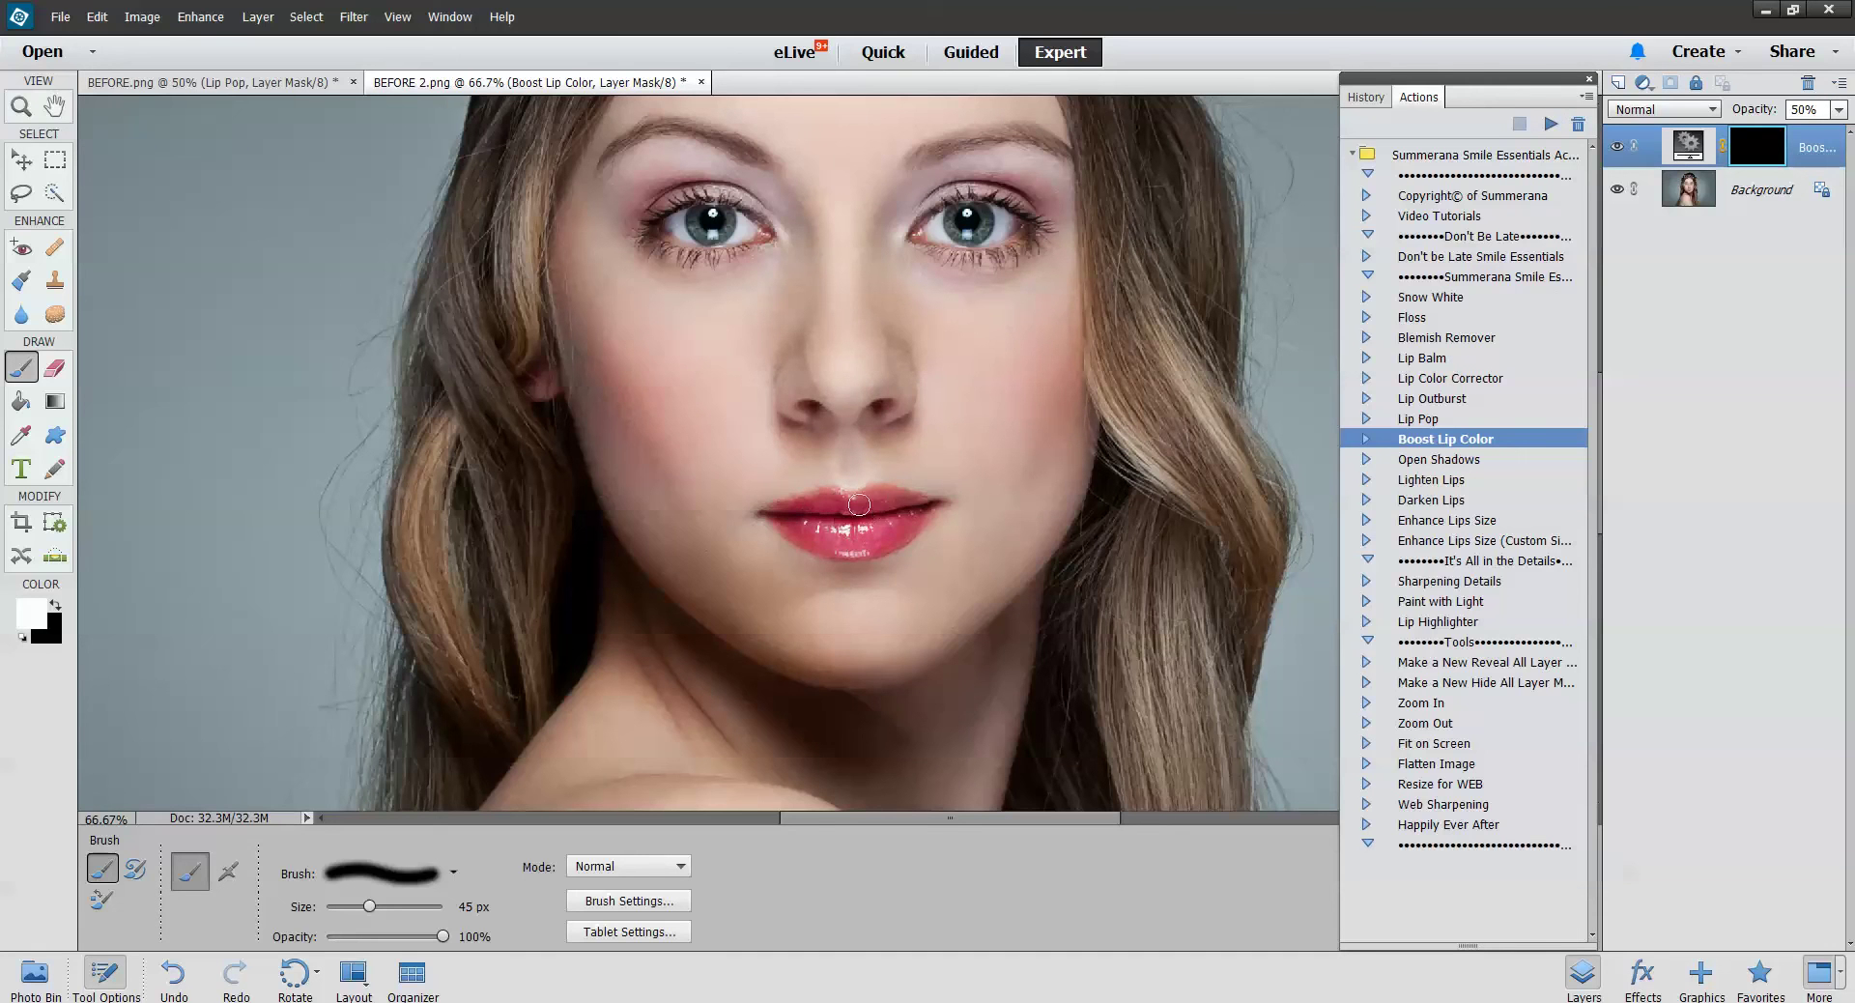
{"action": "left_click", "coordinate": [1839, 109]}
{"action": "left_click_drag", "start_coordinate": [1795, 133], "coordinate": [1786, 135]}
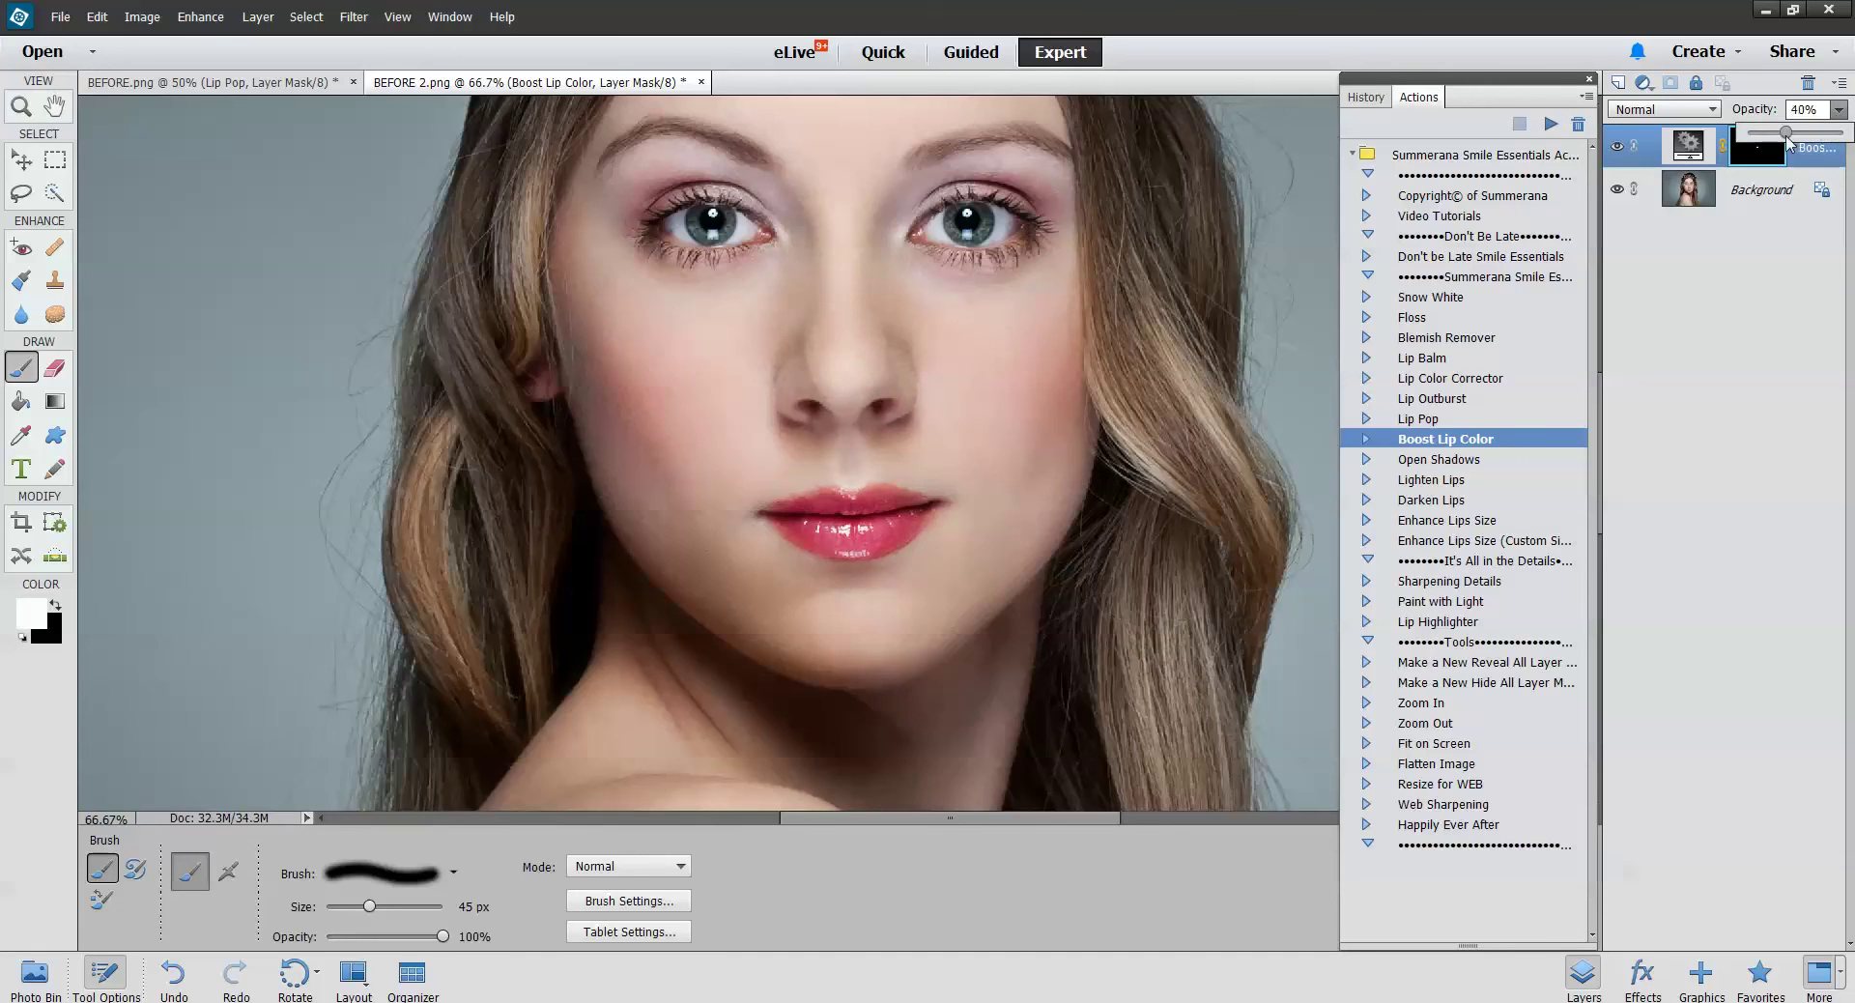
Select Enhance Lips Size, hide the Boost Lip Color layer, and start the action on BEFORE 2.png
{"action": "left_click", "coordinate": [258, 83]}
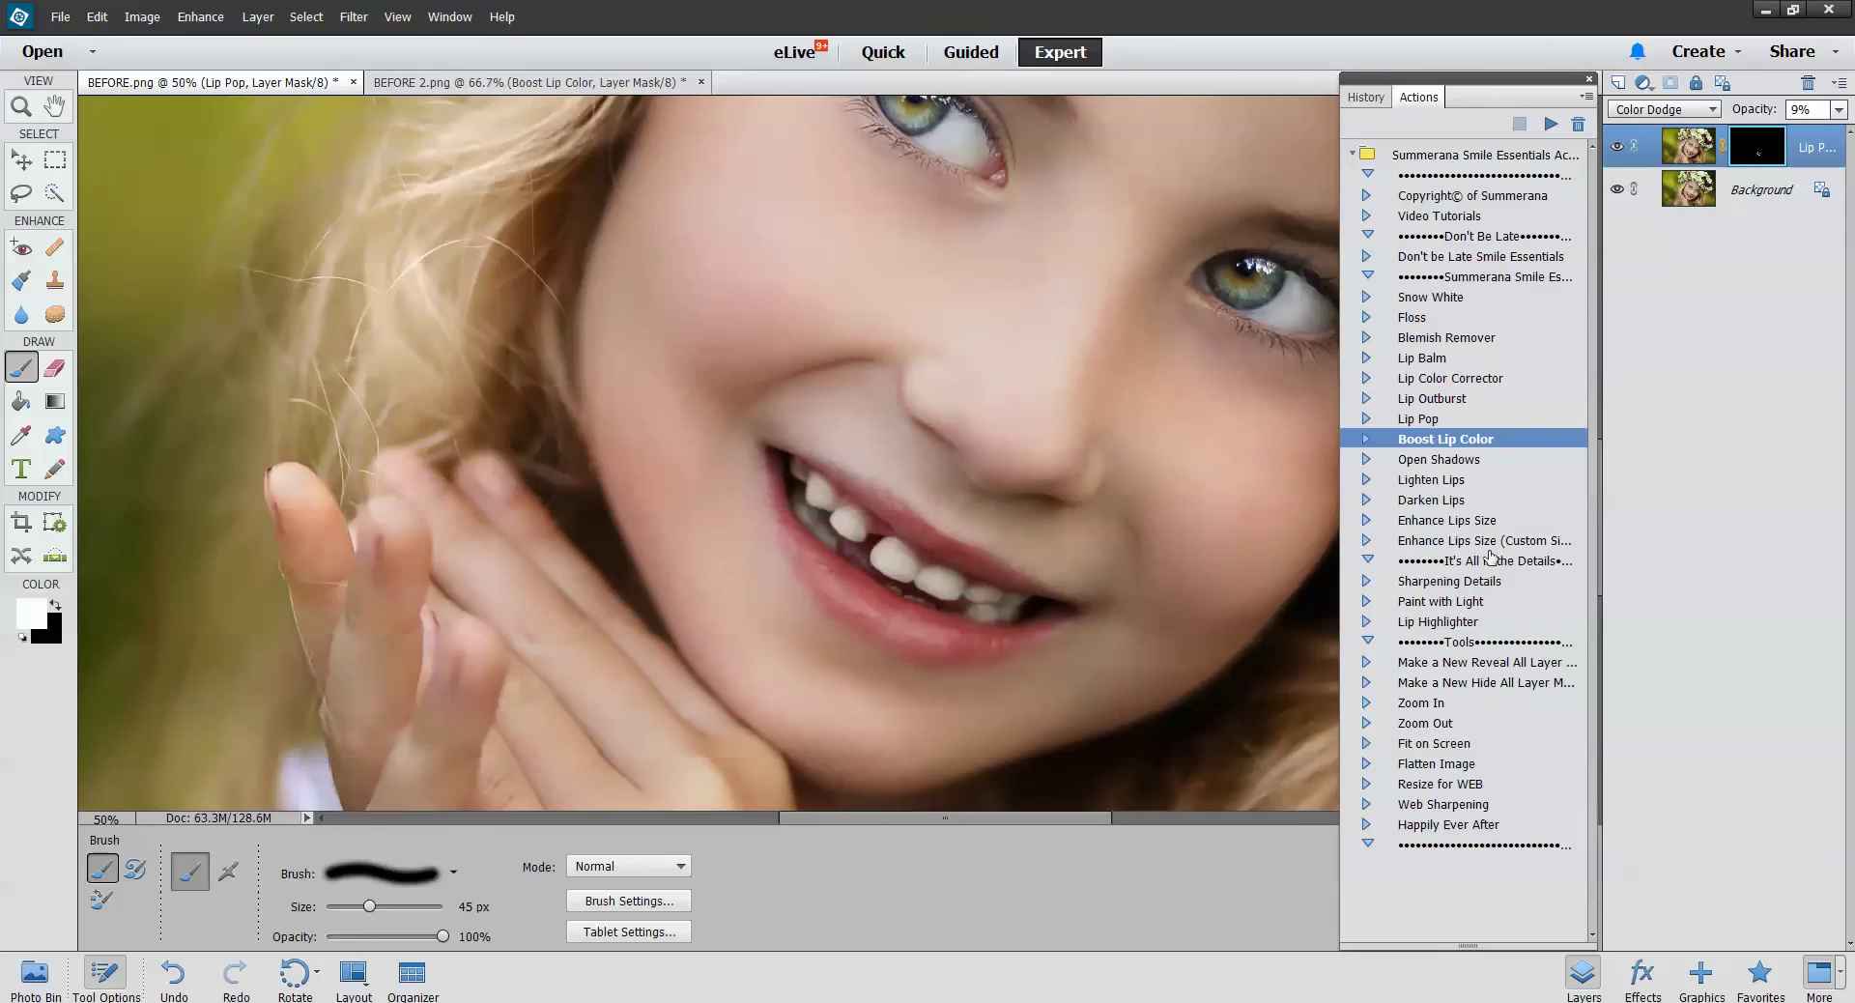
{"action": "left_click", "coordinate": [1435, 462]}
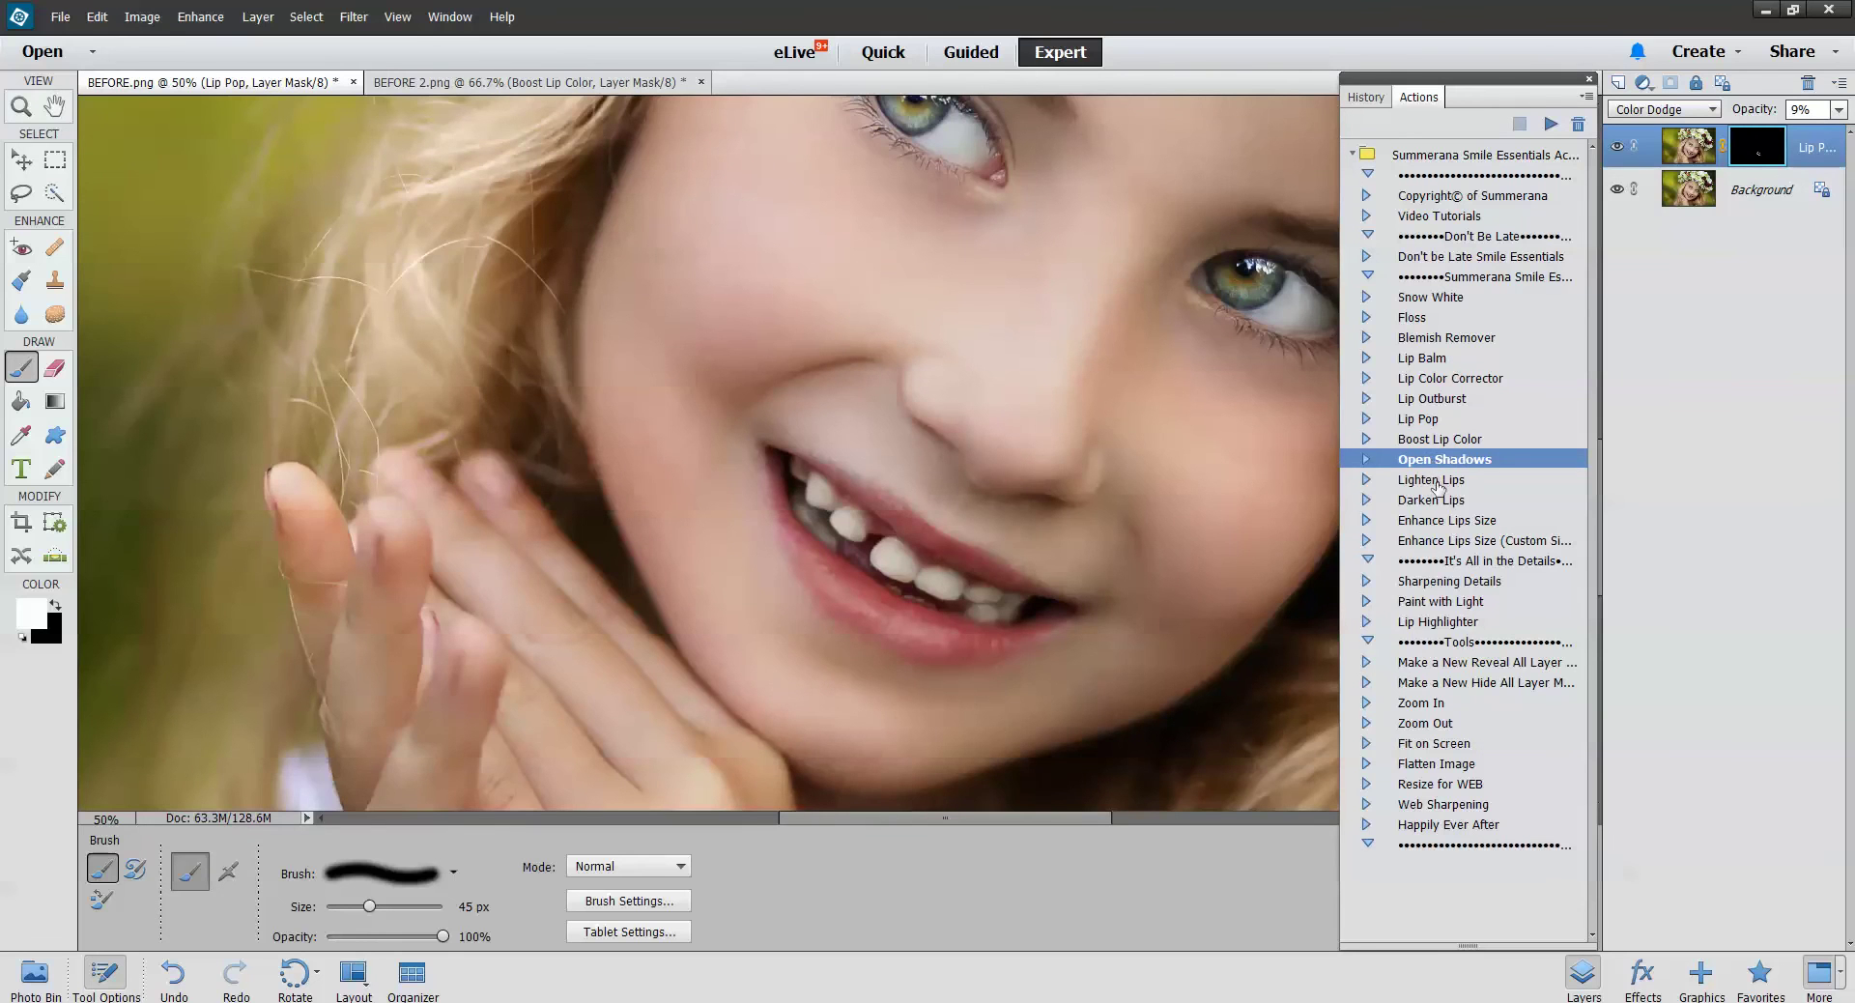
{"action": "left_click", "coordinate": [1435, 481]}
{"action": "left_click", "coordinate": [1442, 501]}
{"action": "left_click", "coordinate": [1449, 522]}
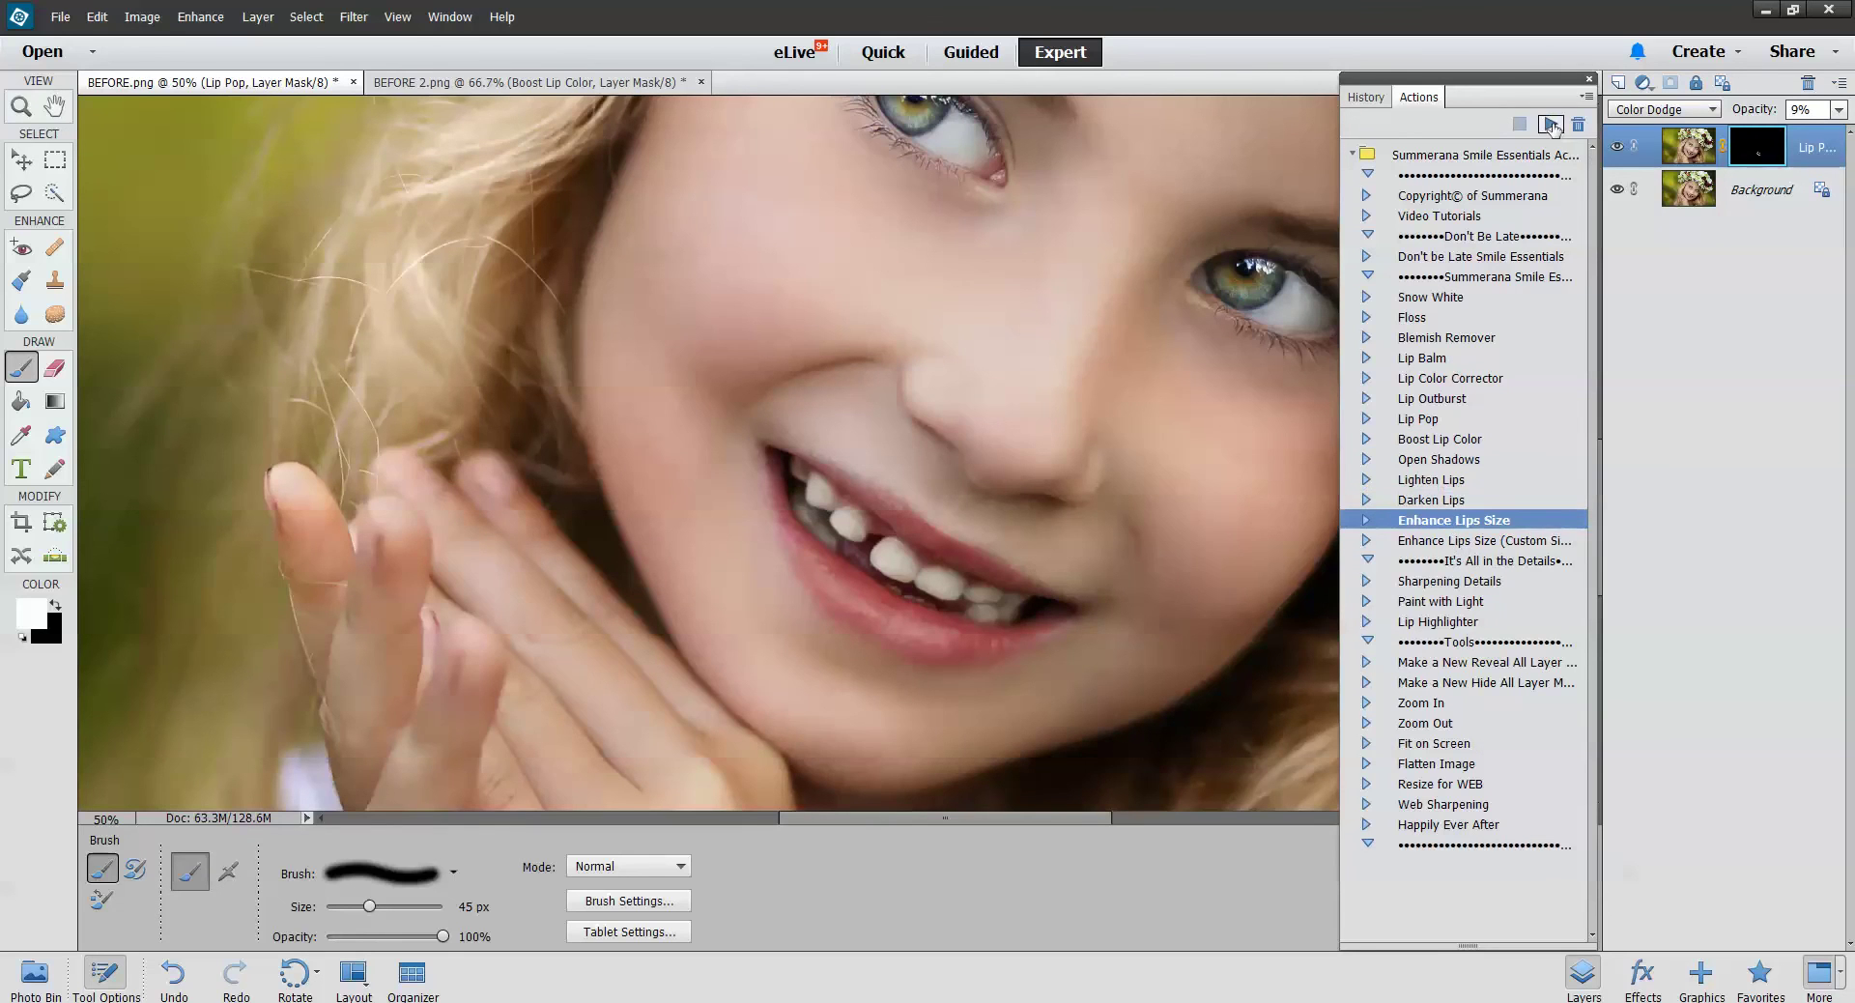
{"action": "left_click", "coordinate": [526, 82]}
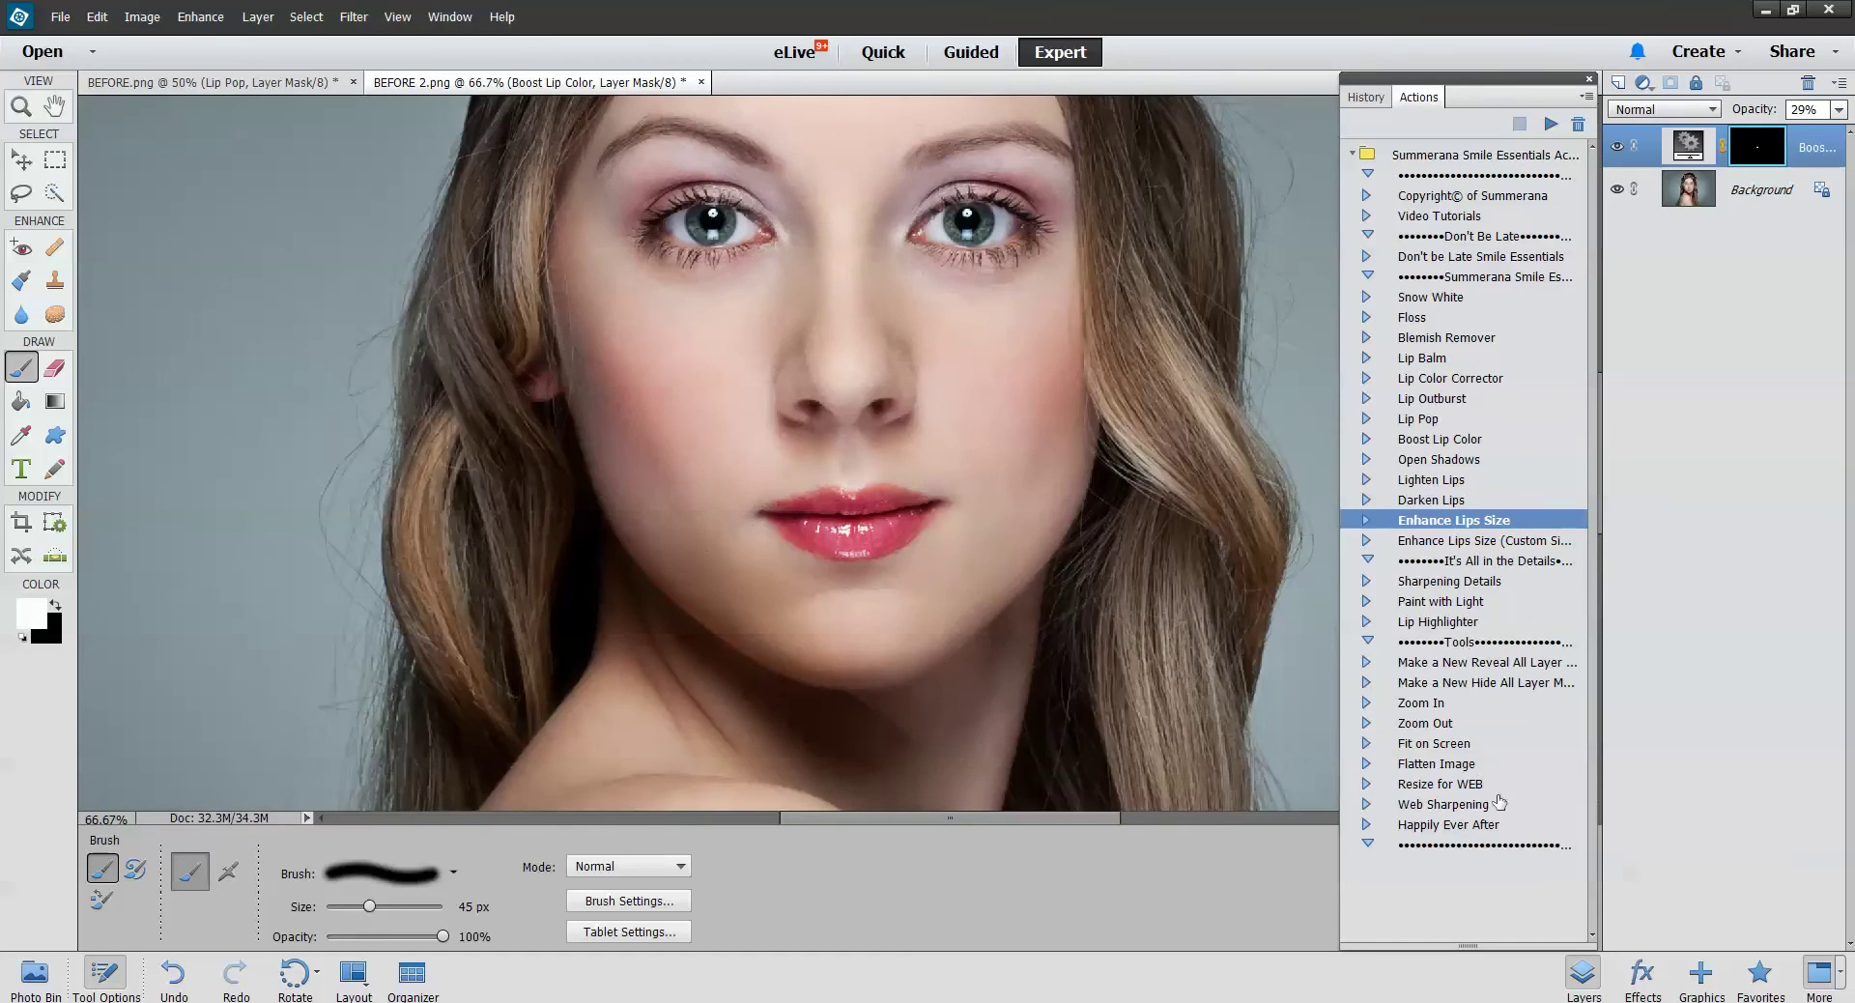
{"action": "left_click", "coordinate": [1616, 146]}
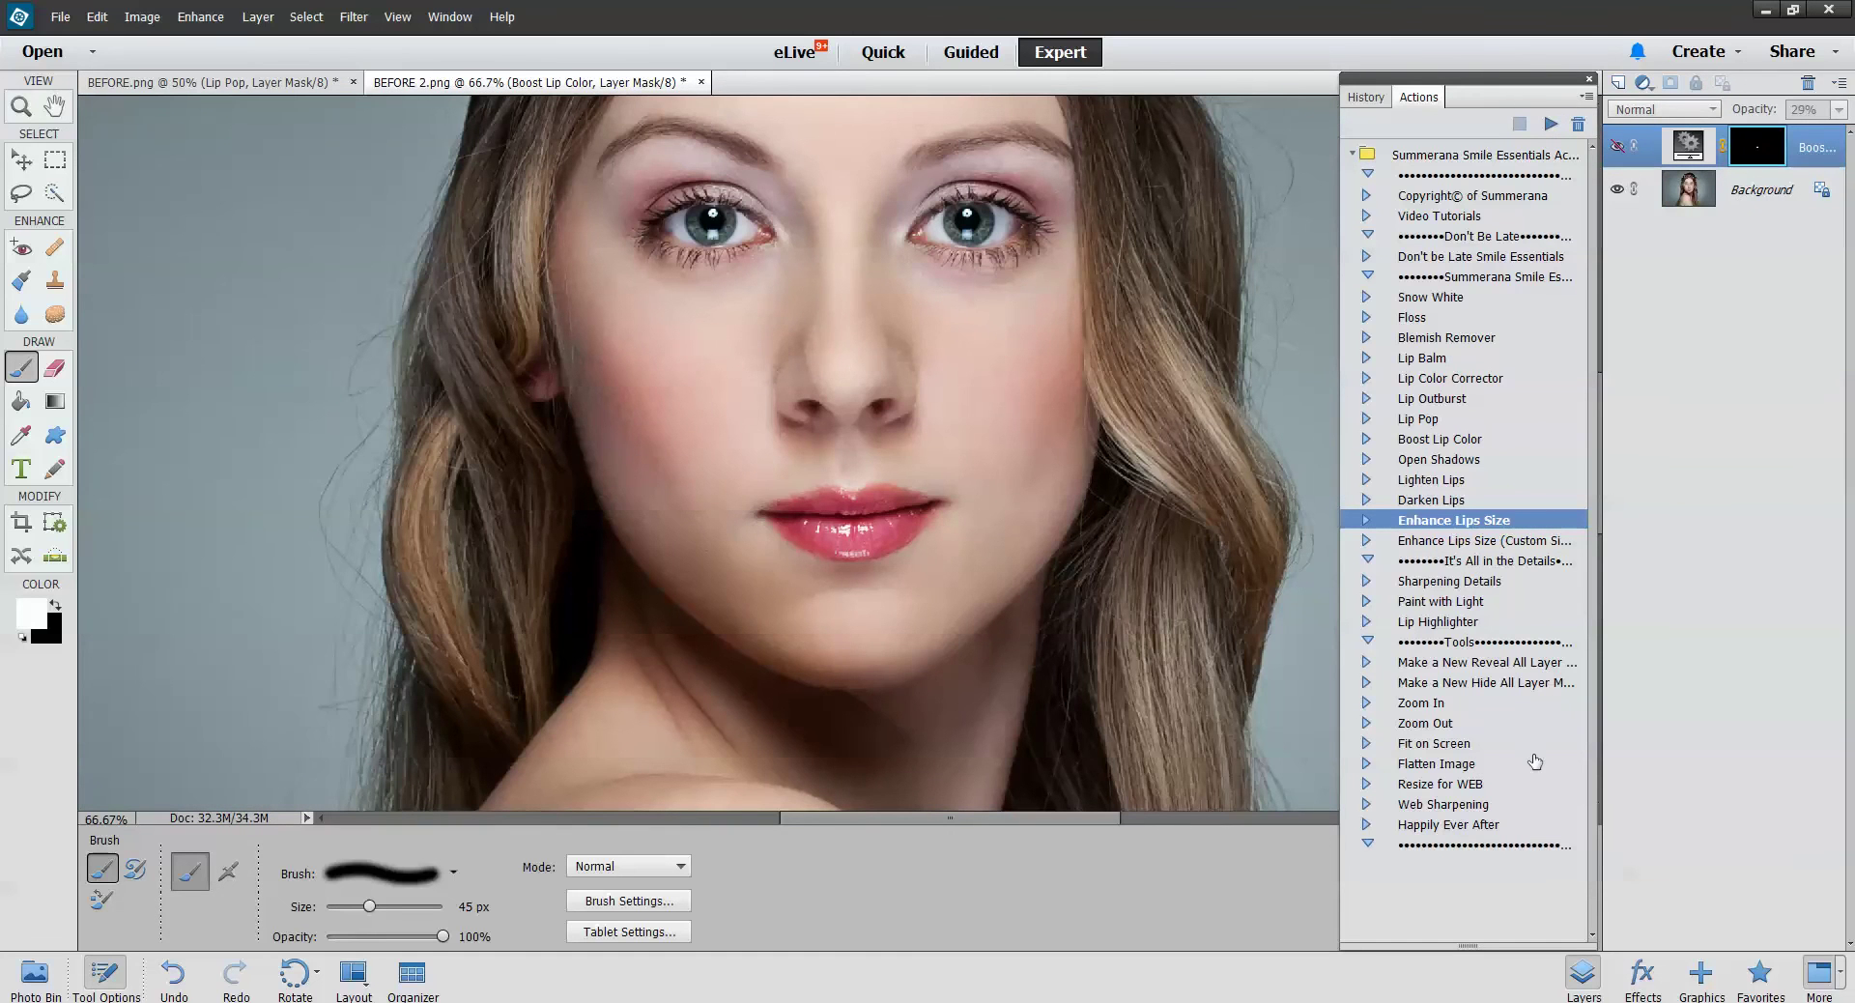
{"action": "left_click", "coordinate": [1549, 124]}
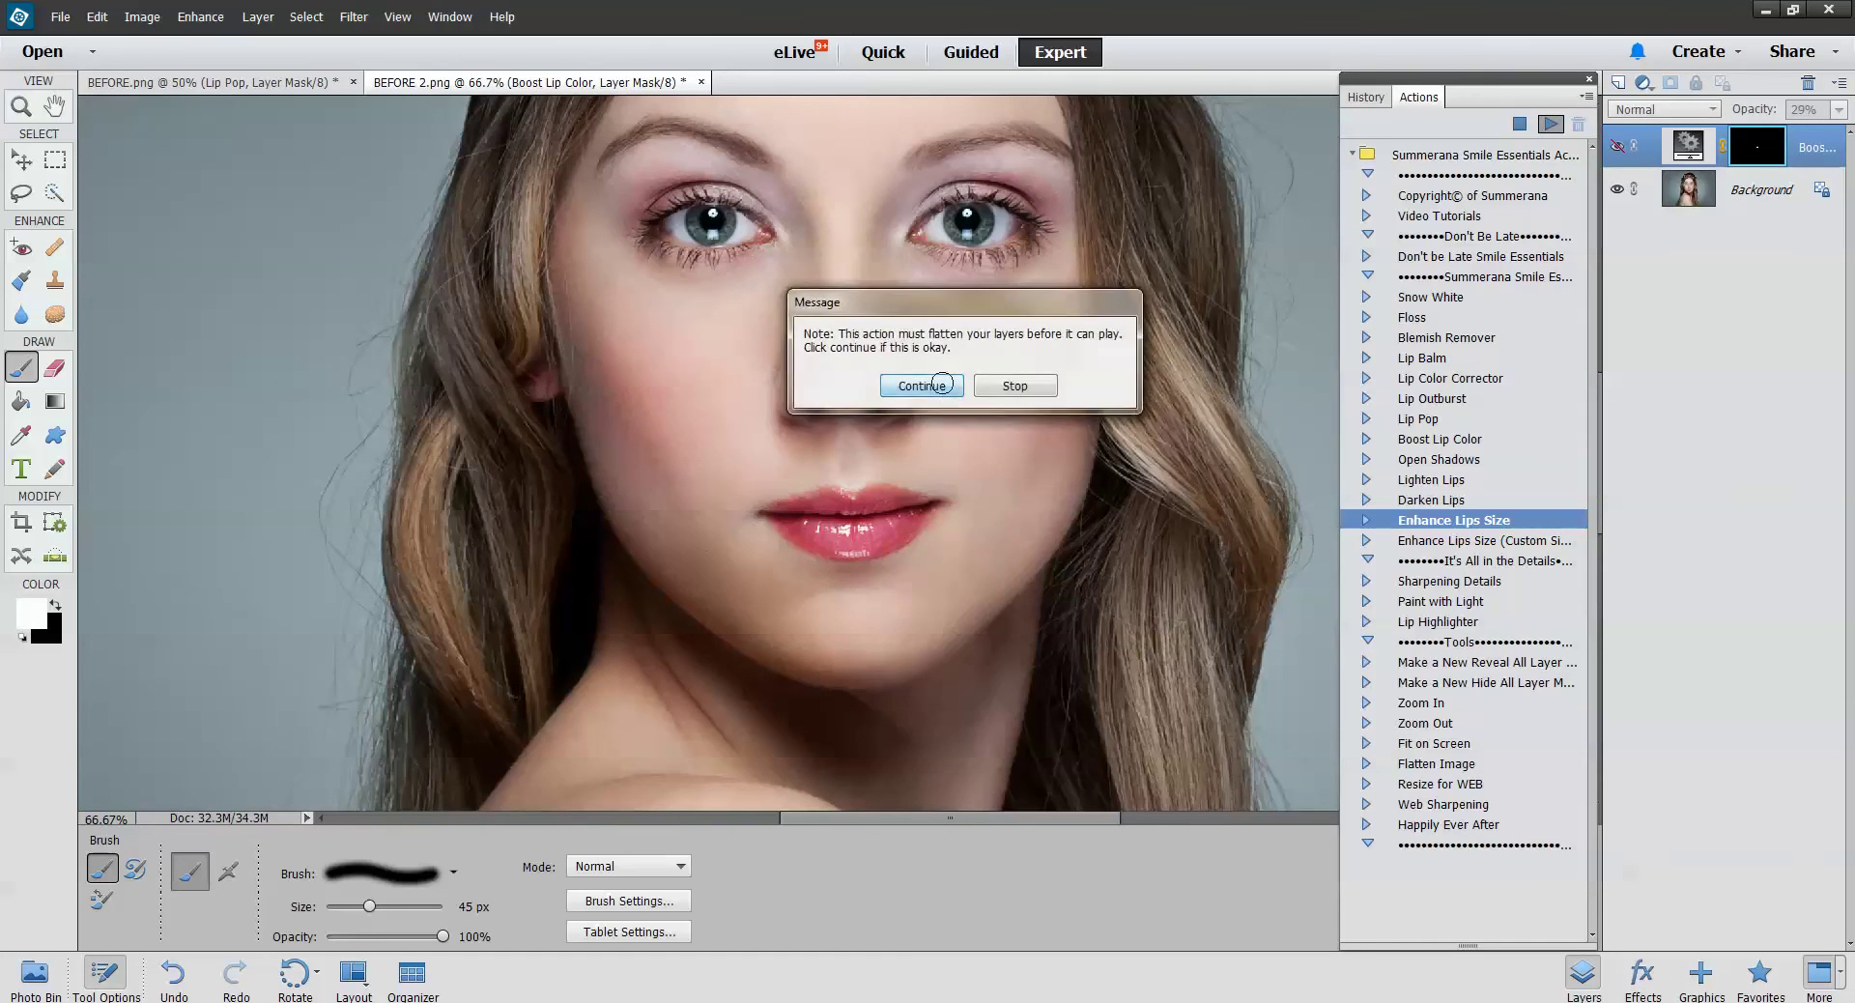
Flatten the portrait, lasso the woman's lips, and resume the action to copy them onto Layer 1
{"action": "left_click", "coordinate": [922, 385]}
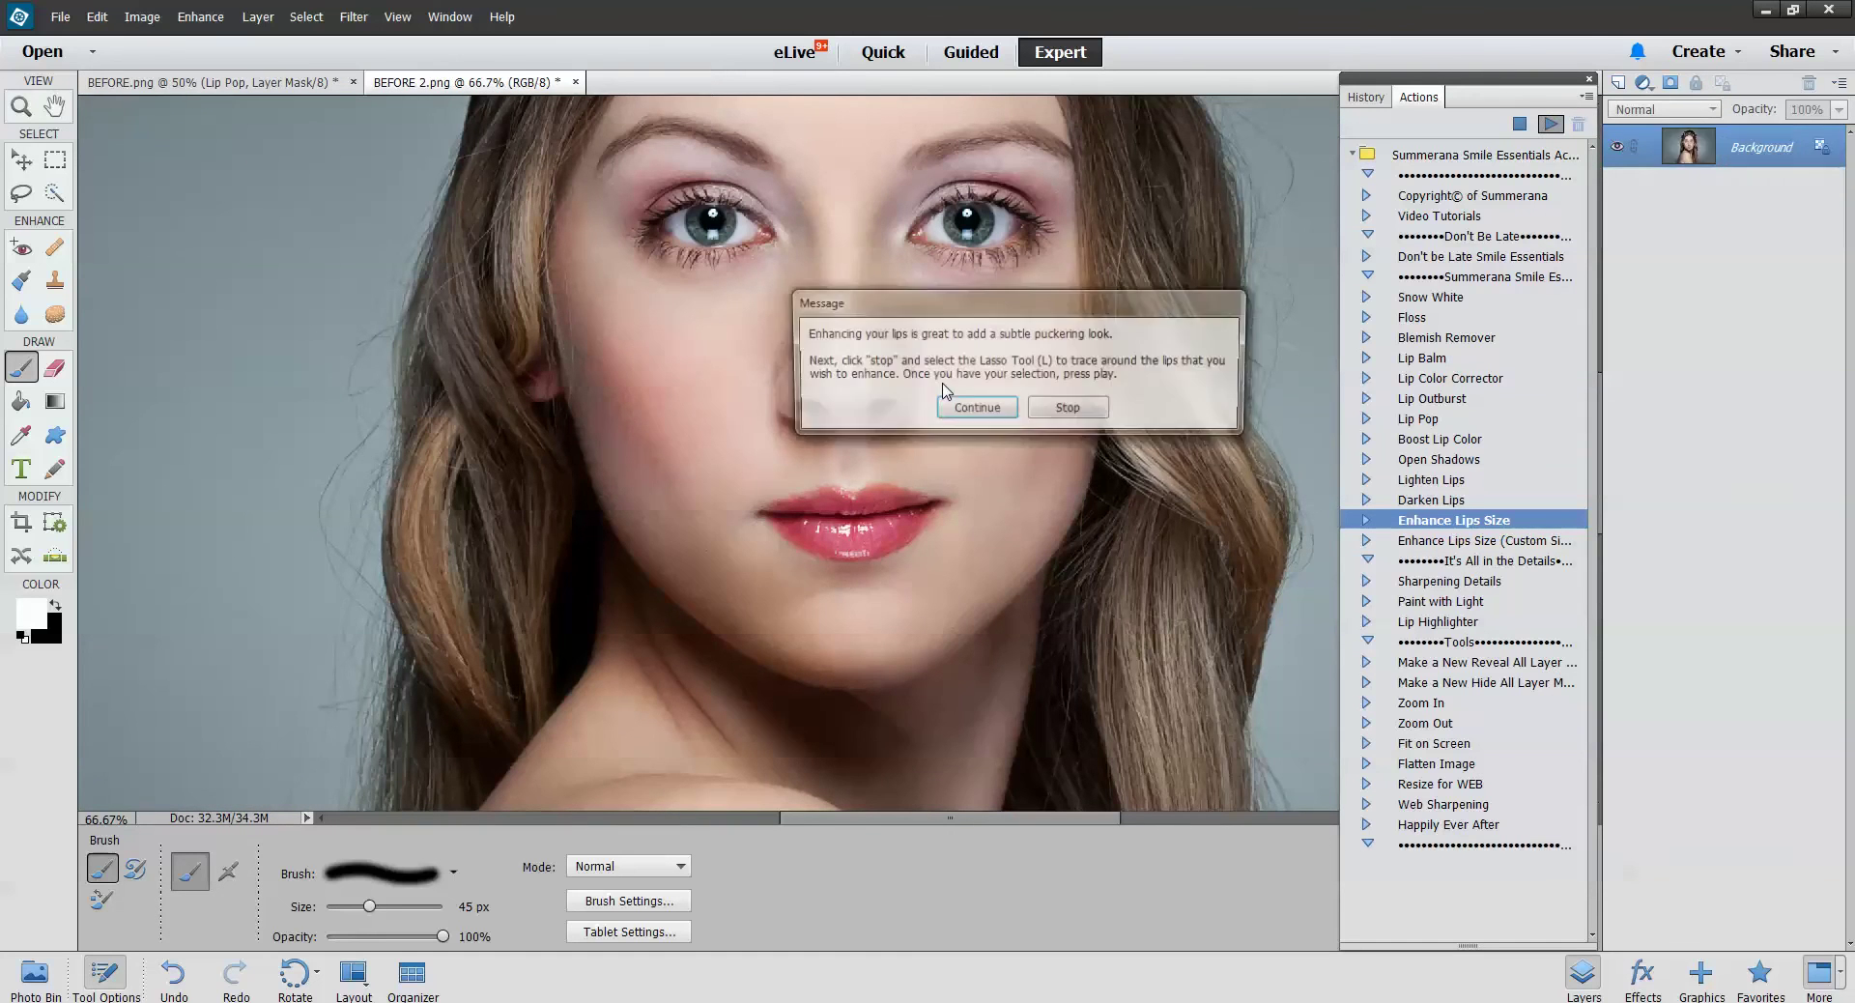
{"action": "left_click", "coordinate": [1066, 410]}
{"action": "key", "text": "l"}
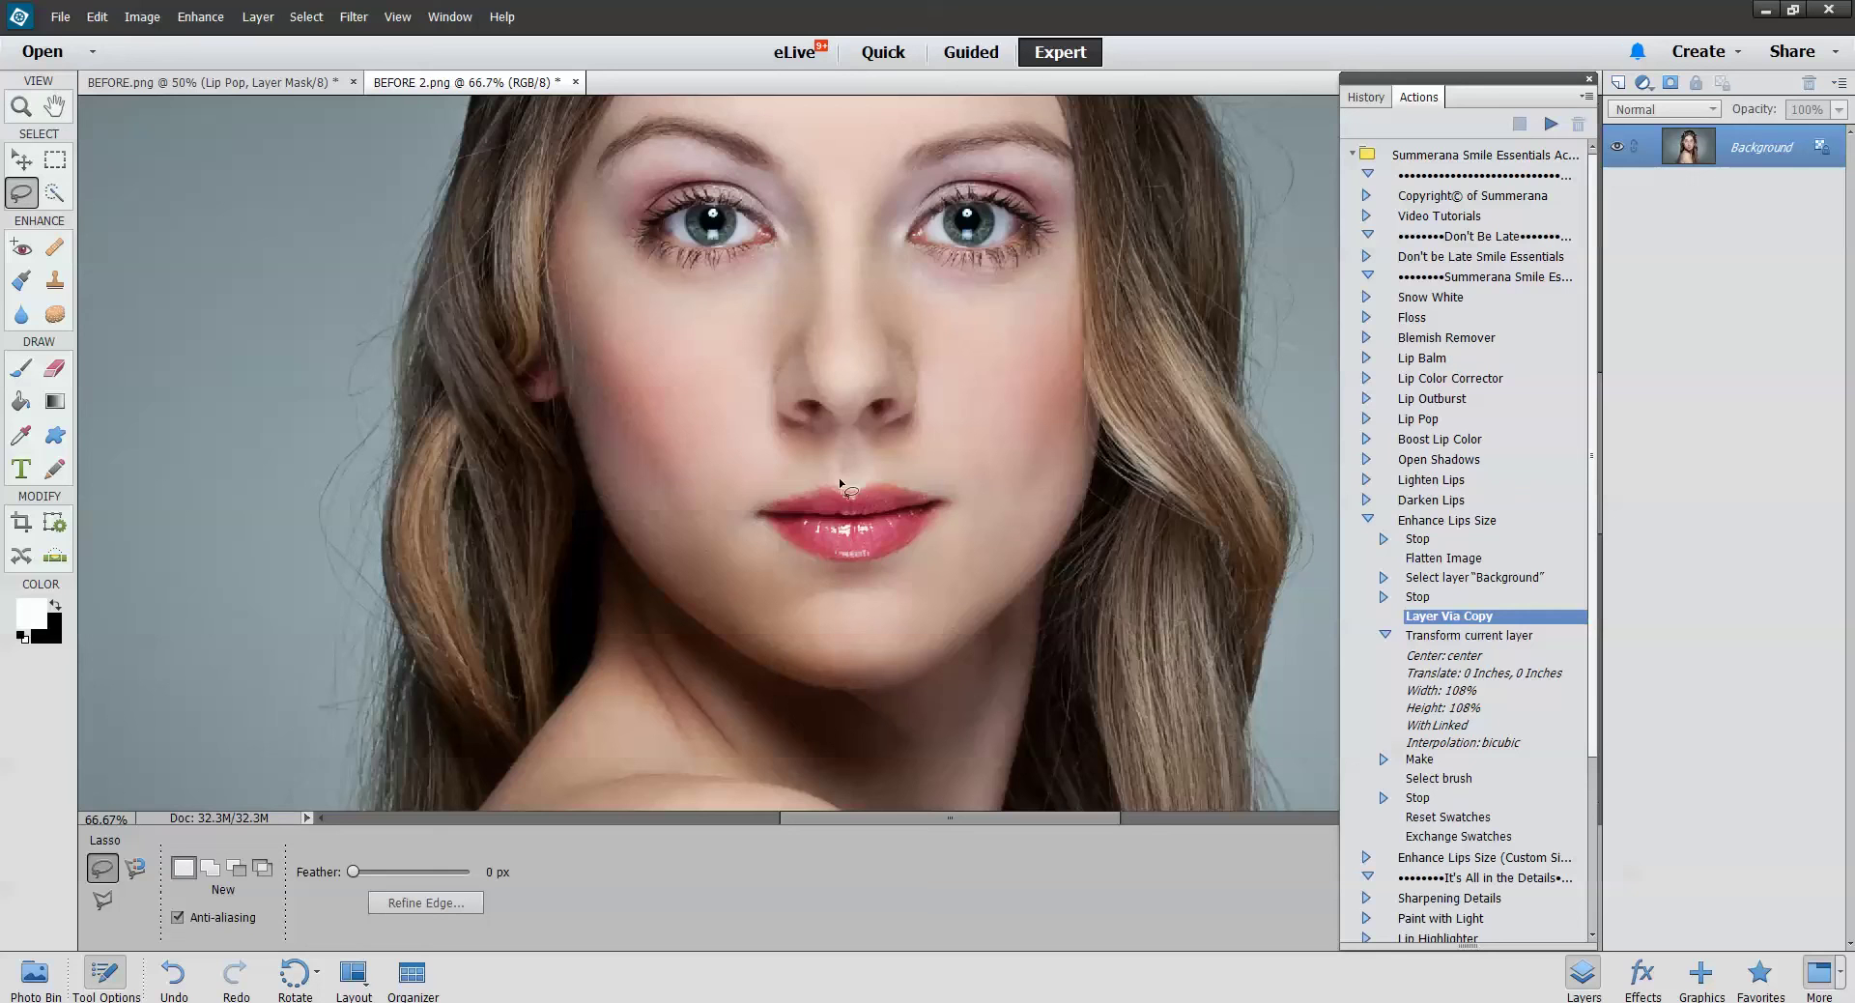
{"action": "mouse_move", "coordinate": [844, 476]}
{"action": "left_mouse_down"}
{"action": "mouse_move", "coordinate": [754, 516]}
{"action": "mouse_move", "coordinate": [835, 570]}
{"action": "mouse_move", "coordinate": [913, 558]}
{"action": "mouse_move", "coordinate": [959, 522]}
{"action": "mouse_move", "coordinate": [948, 492]}
{"action": "mouse_move", "coordinate": [858, 477]}
{"action": "left_mouse_up"}
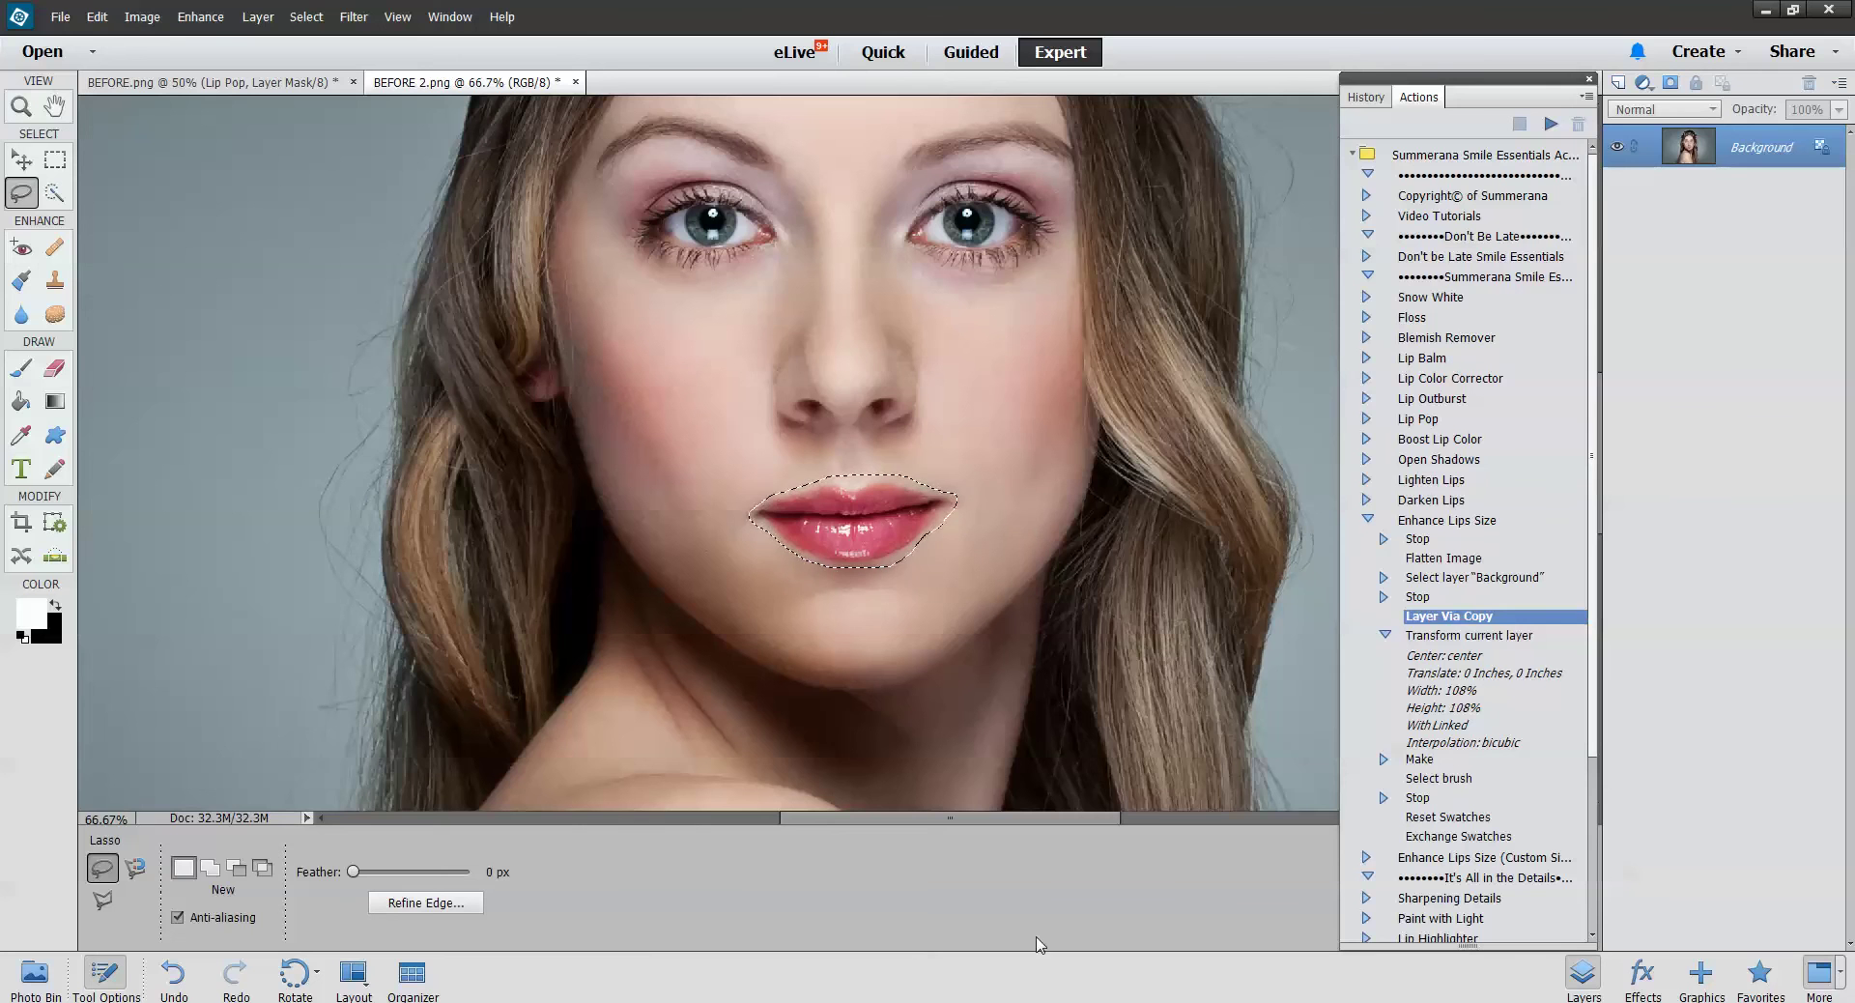
{"action": "left_click", "coordinate": [1550, 123]}
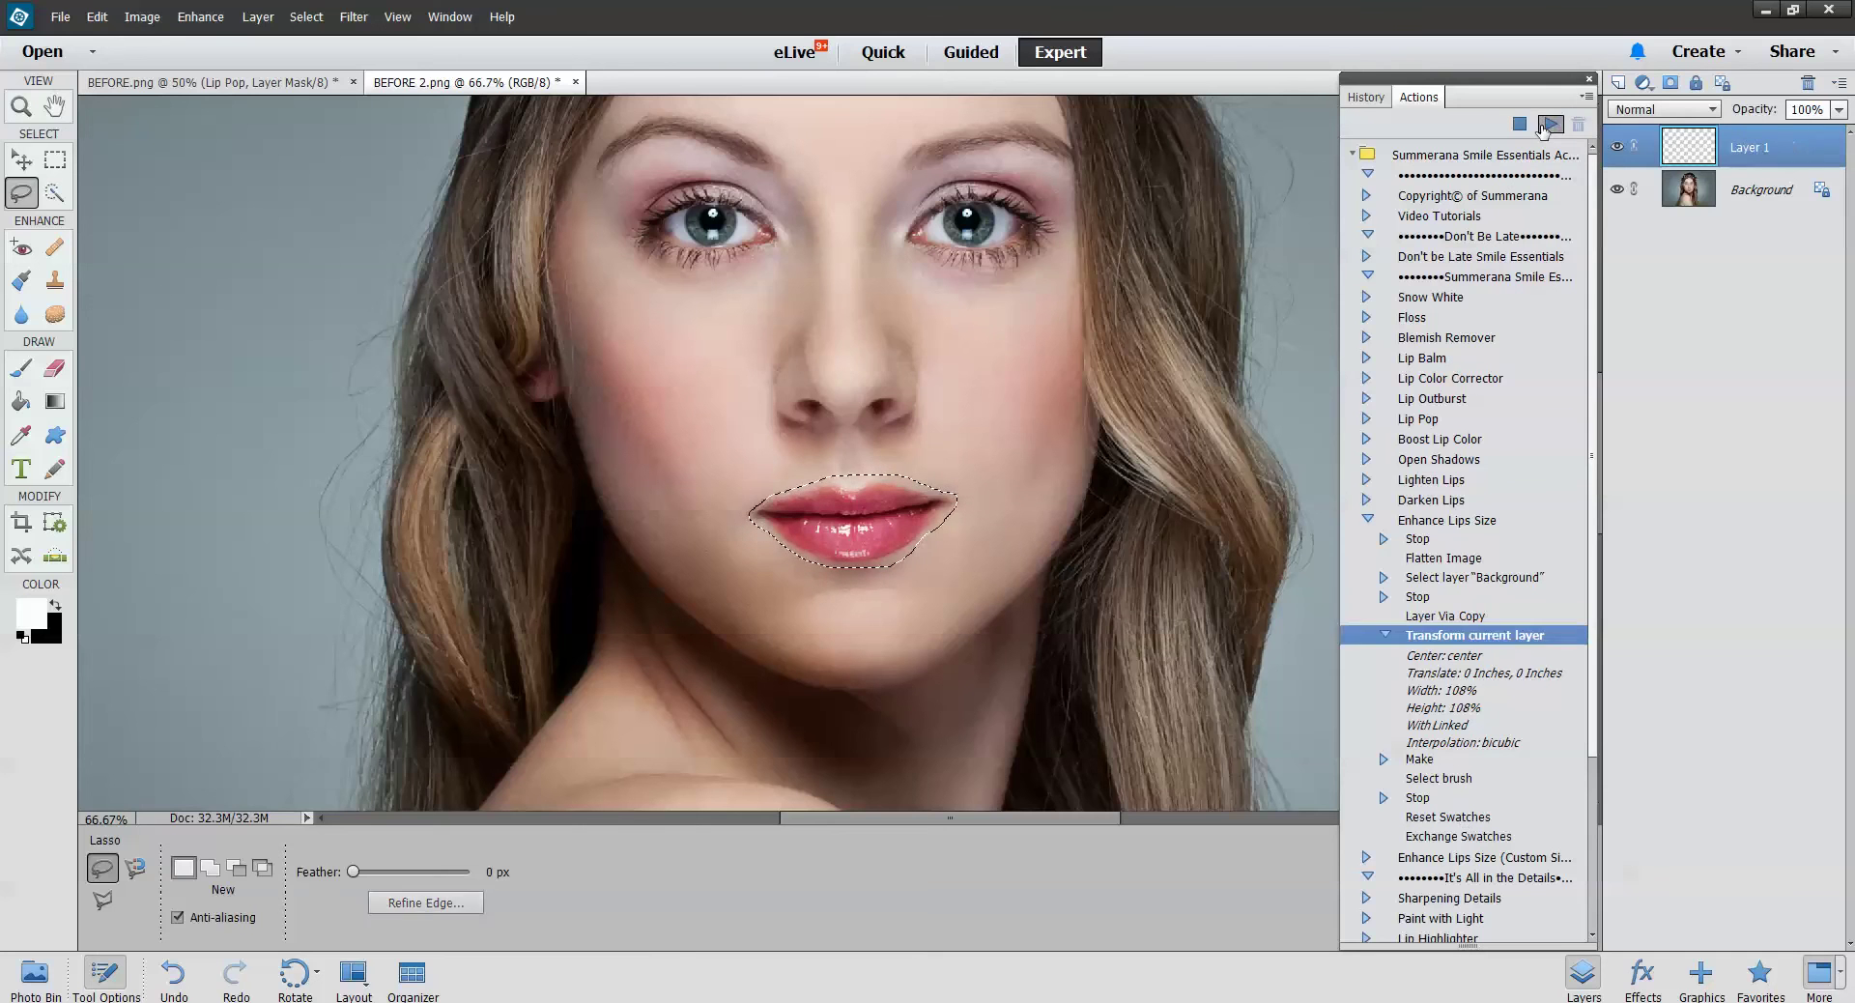
Finish the action and mask the enlarged lips along the upper lip with a 25 px brush
{"action": "left_click", "coordinate": [972, 407]}
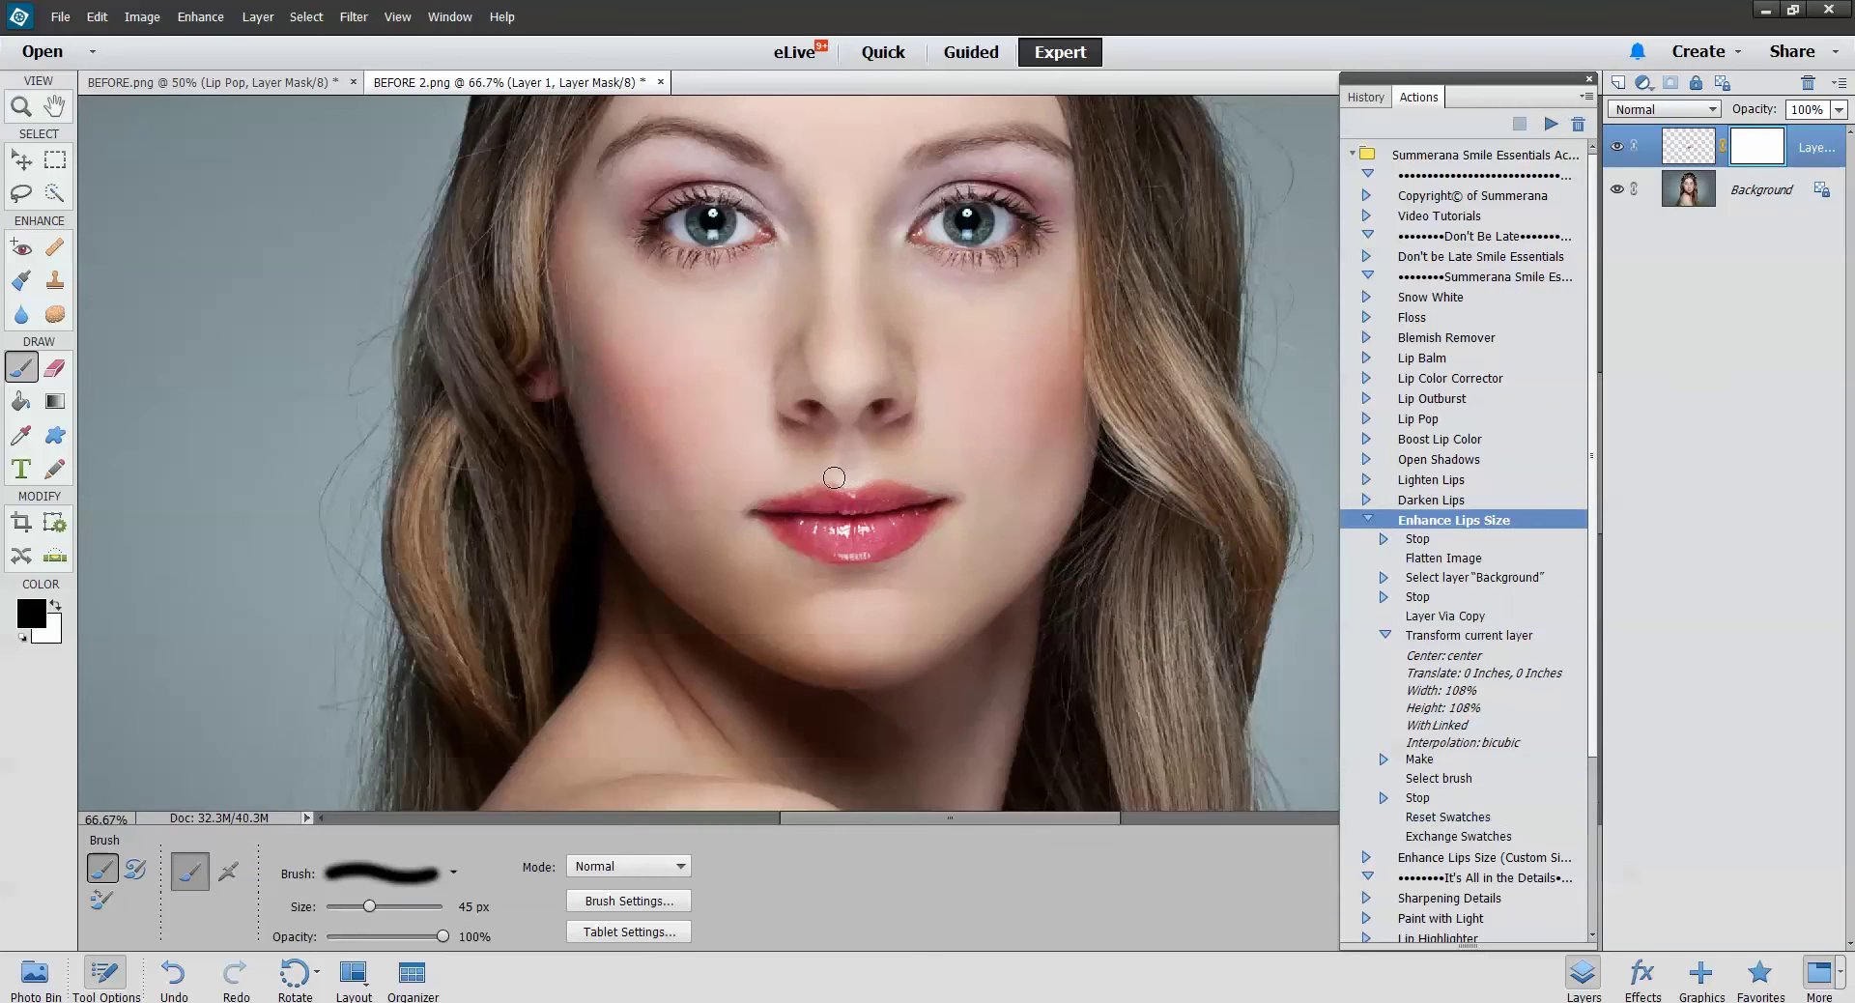
{"action": "key", "text": "bracketleft"}
{"action": "key", "text": "bracketleft"}
{"action": "left_click_drag", "start_coordinate": [842, 481], "coordinate": [974, 491]}
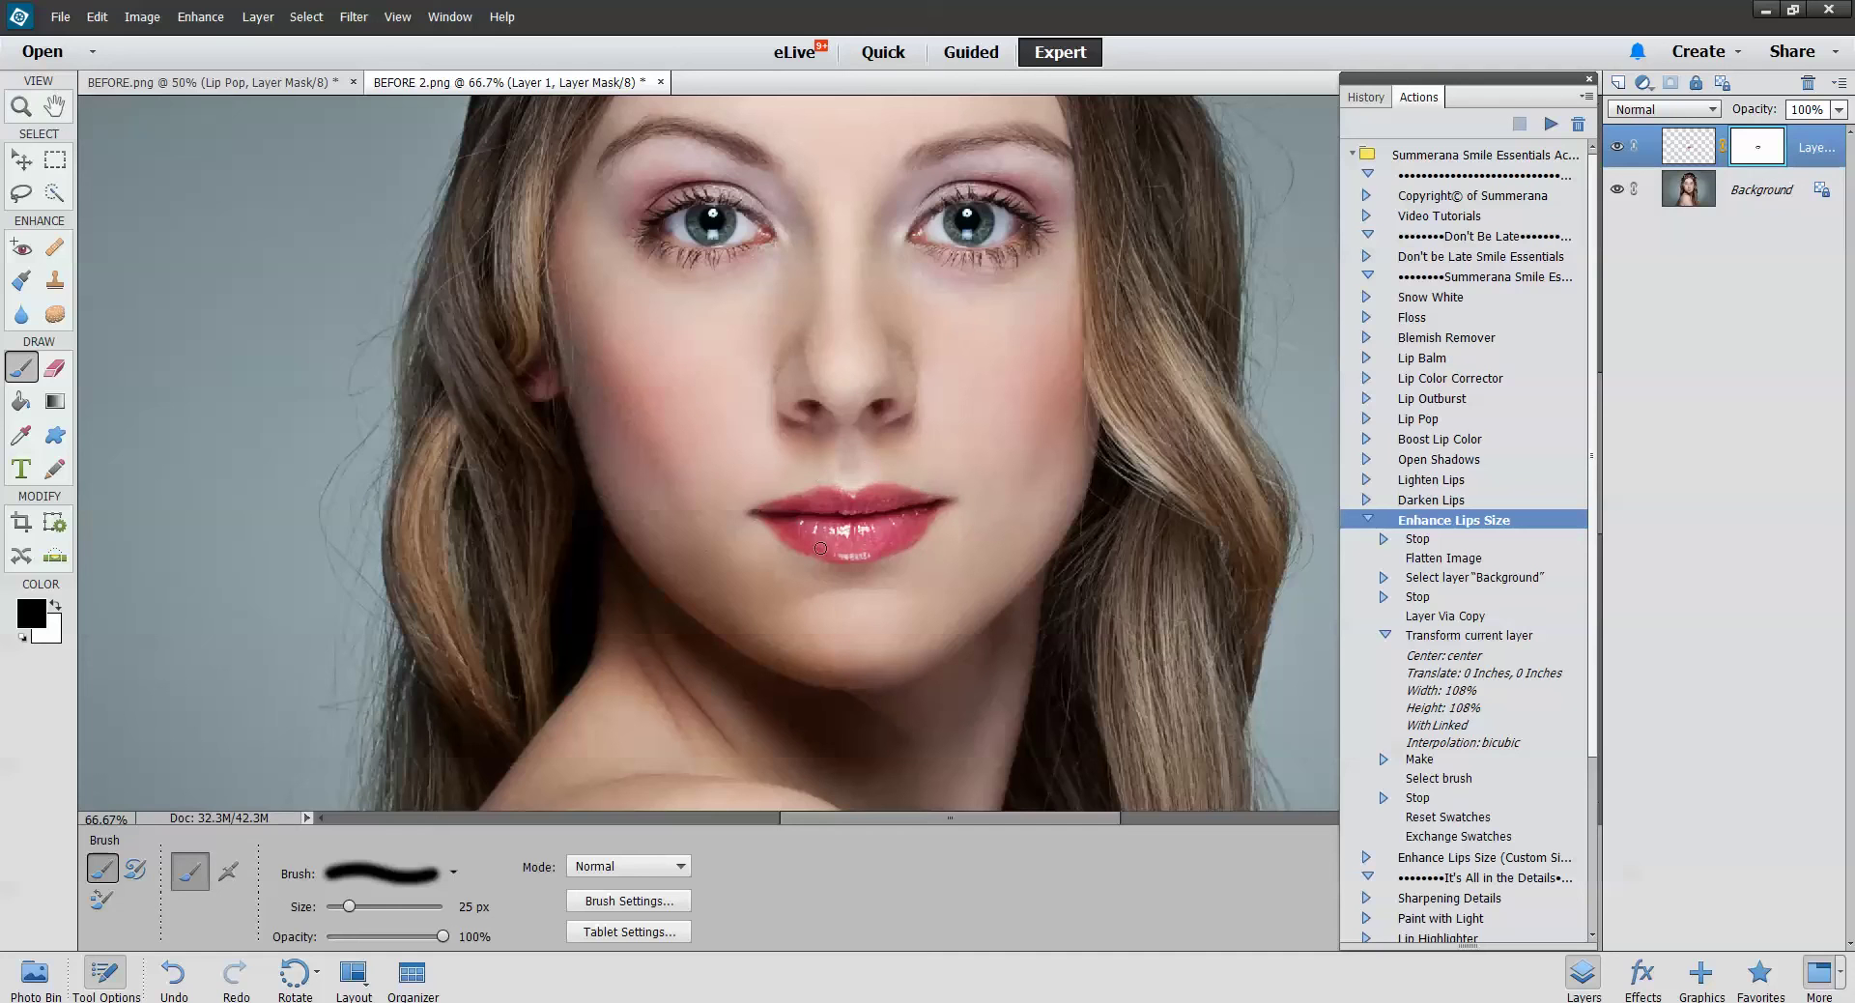